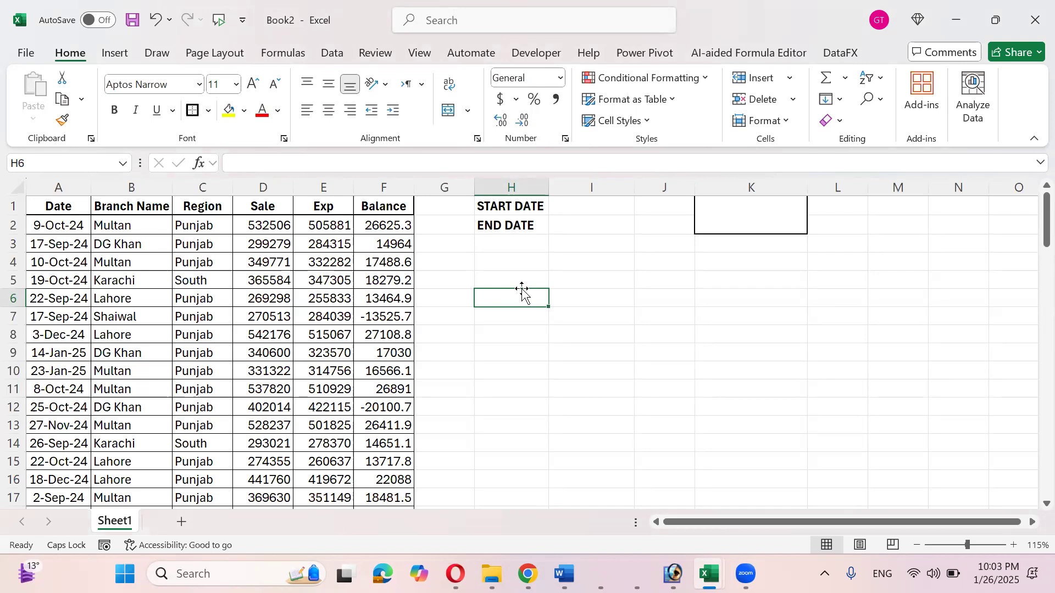
- Select the branch names in B2:B90 and copy them
key(Up)
key(Left)
key(Left)
key(Left)
key(Left)
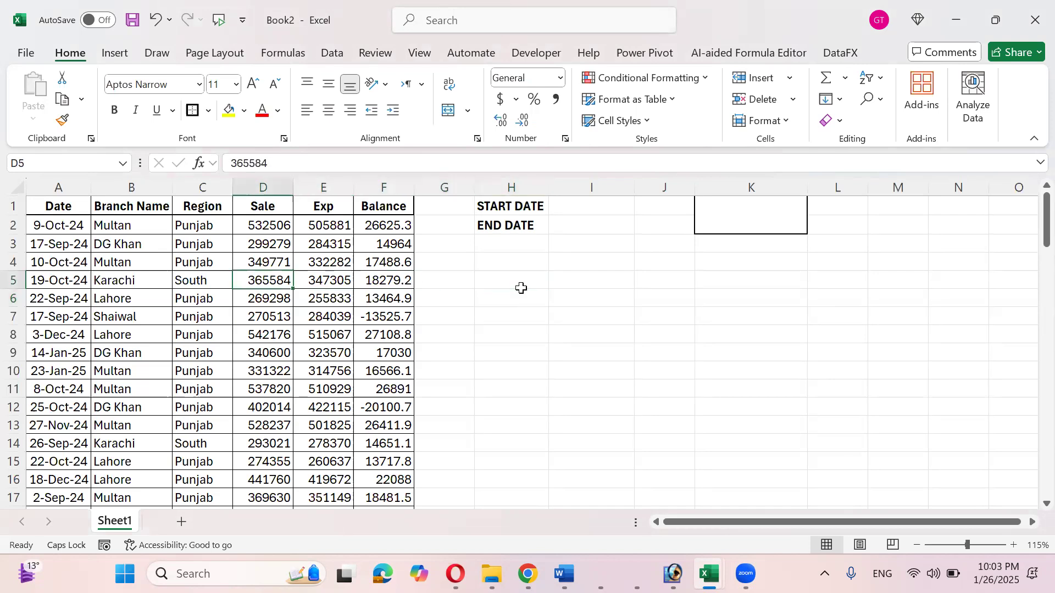
key(Up)
key(Left)
key(Left)
key(Up)
key(Up)
key(Up)
key(Down)
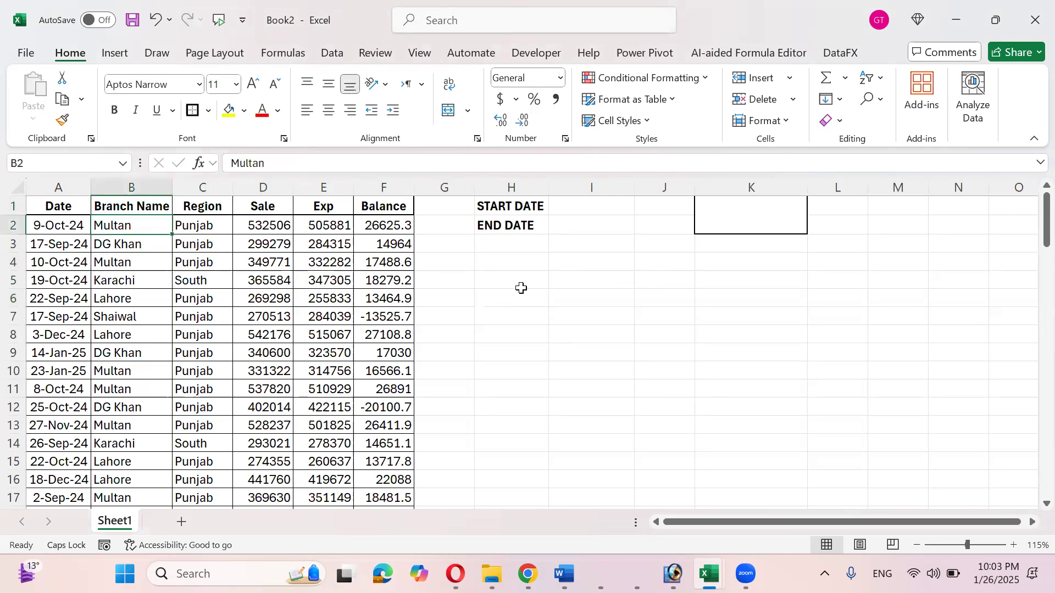
key(ctrl+shift+Down)
key(ctrl+Up)
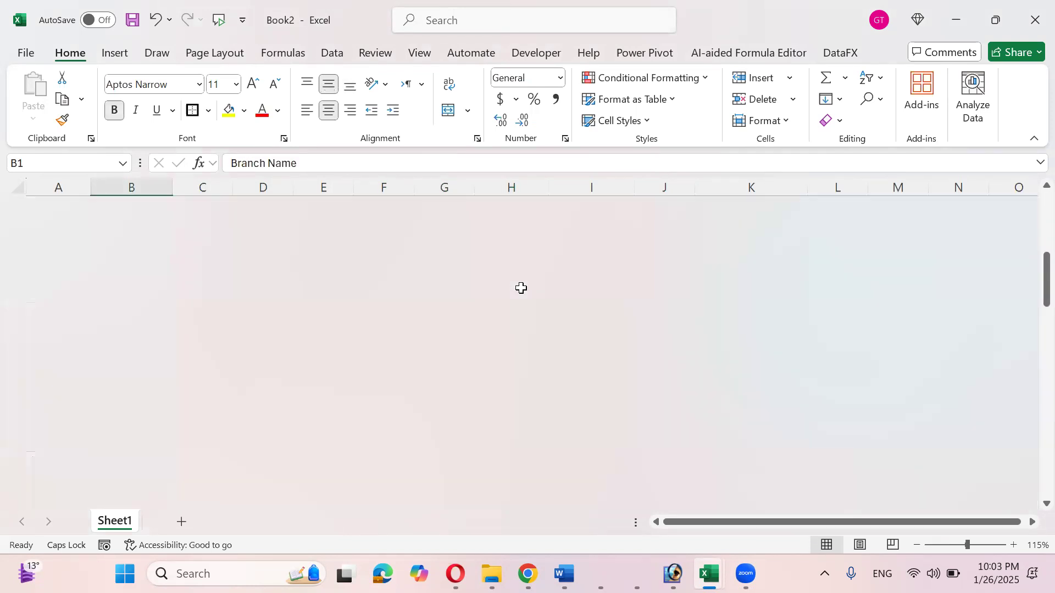
key(Down)
key(Down)
key(Down)
key(Down)
key(Down)
key(Down)
key(Down)
key(Down)
key(Down)
key(Down)
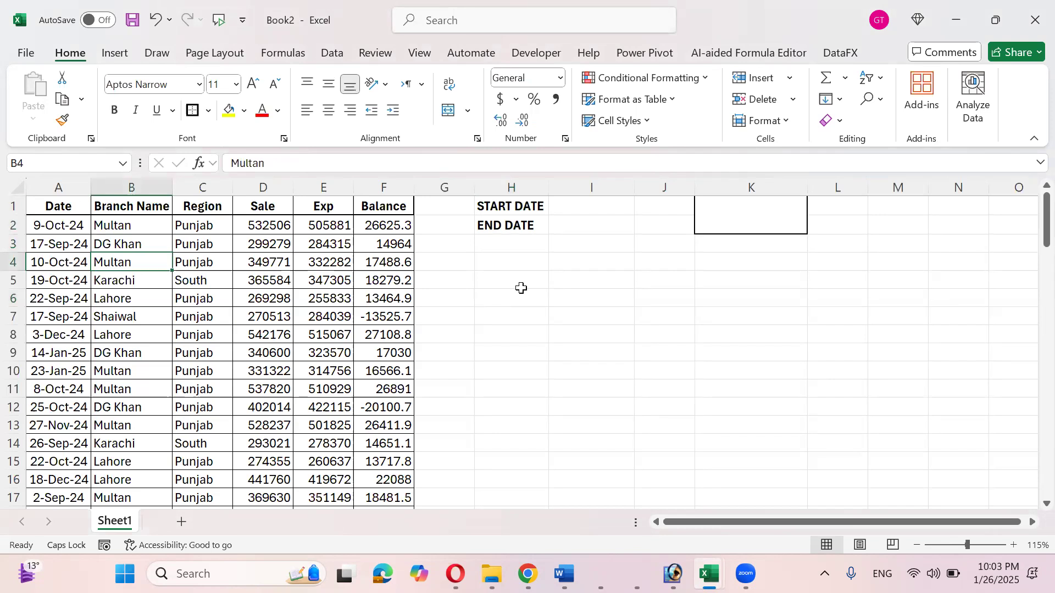
key(Up)
key(Up)
key(Up)
key(Up)
key(Up)
key(Up)
key(Up)
key(Up)
key(Up)
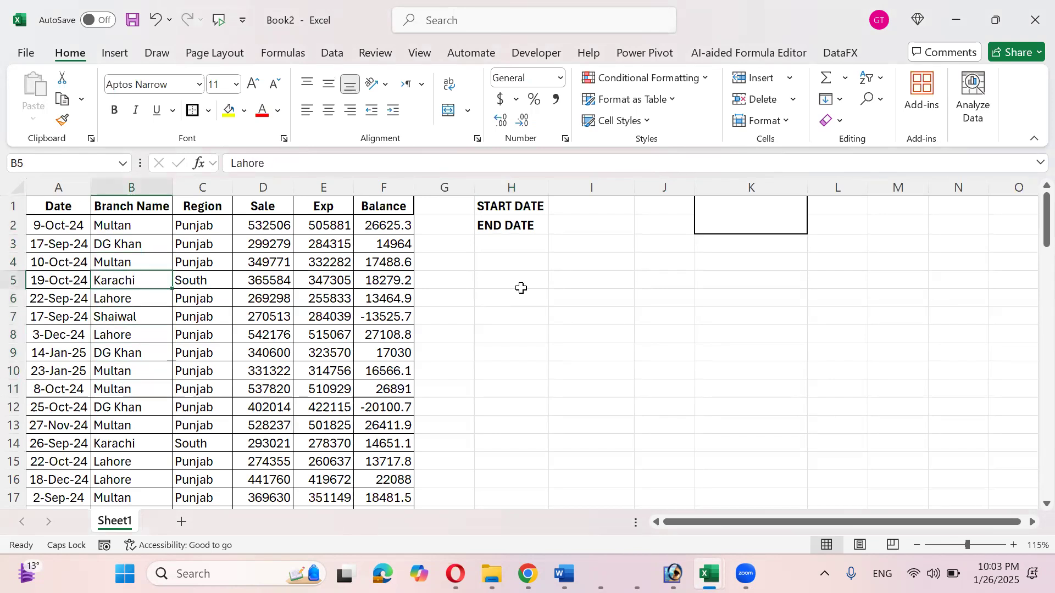
key(ctrl+shift+Down)
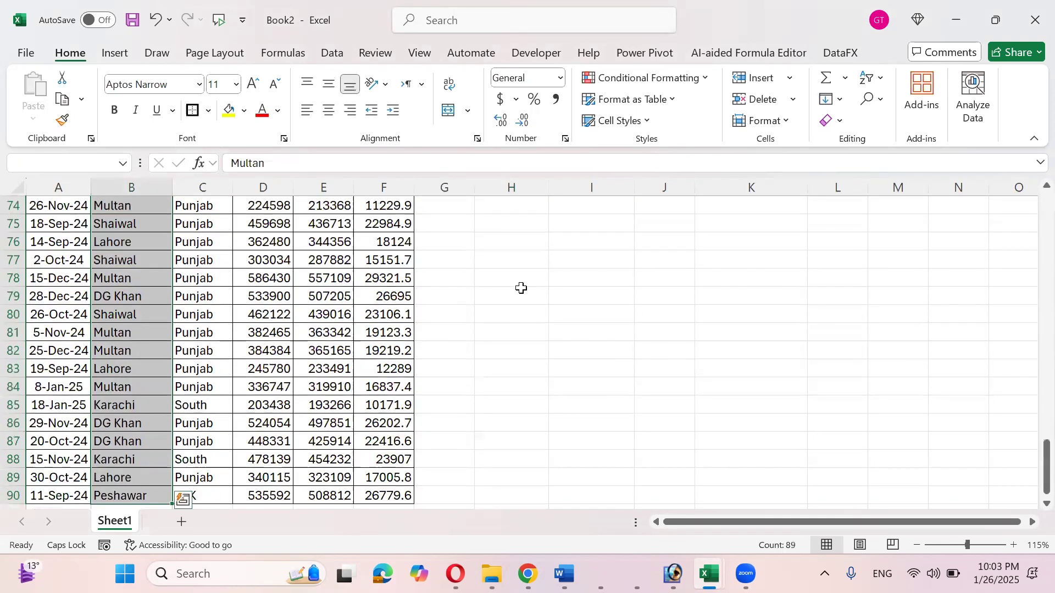
key(ctrl+Up)
key(Down)
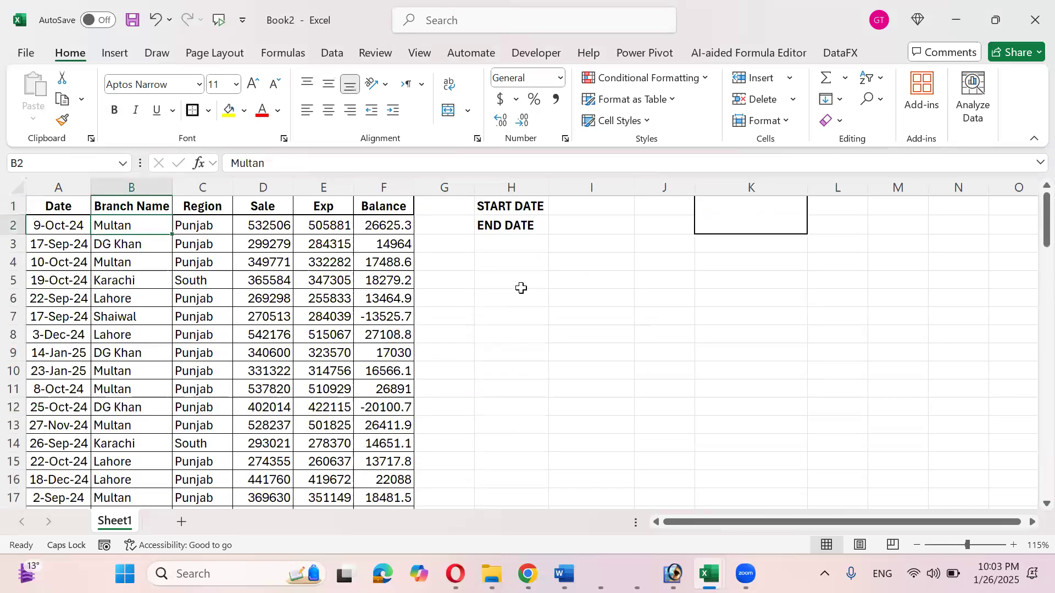
key(ctrl+shift+Down)
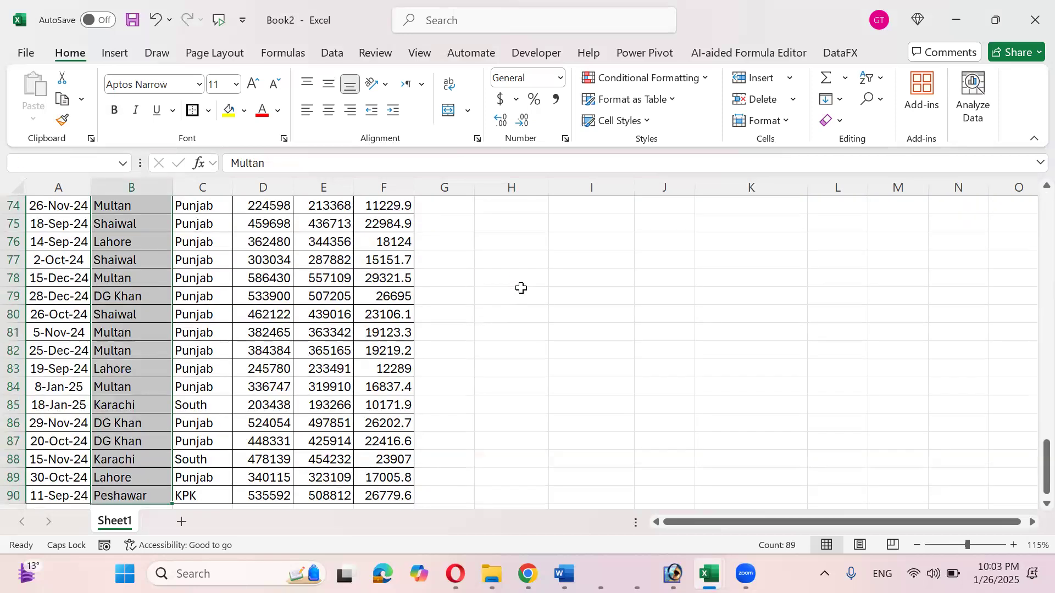
key(ctrl+c)
- Recheck the B2:B90 branch range and settle on H4 as the output cell
key(Right)
key(Right)
key(Right)
key(Right)
key(Right)
key(Right)
key(Right)
key(Down)
key(Down)
key(Left)
key(Escape)
key(Up)
key(Up)
key(Up)
key(Down)
key(Down)
key(Down)
key(Down)
key(Down)
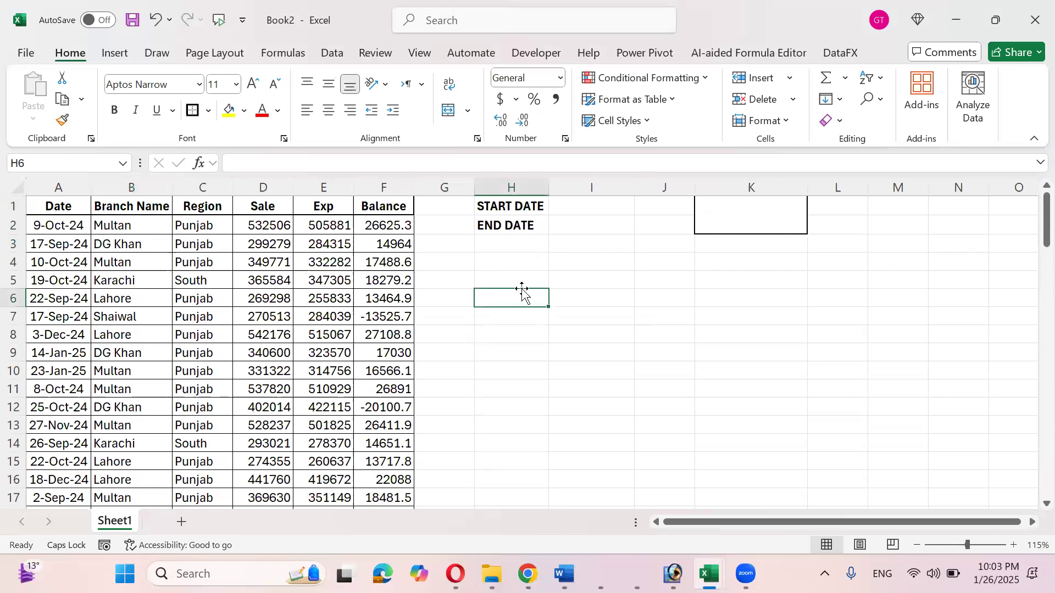
key(Up)
key(Up)
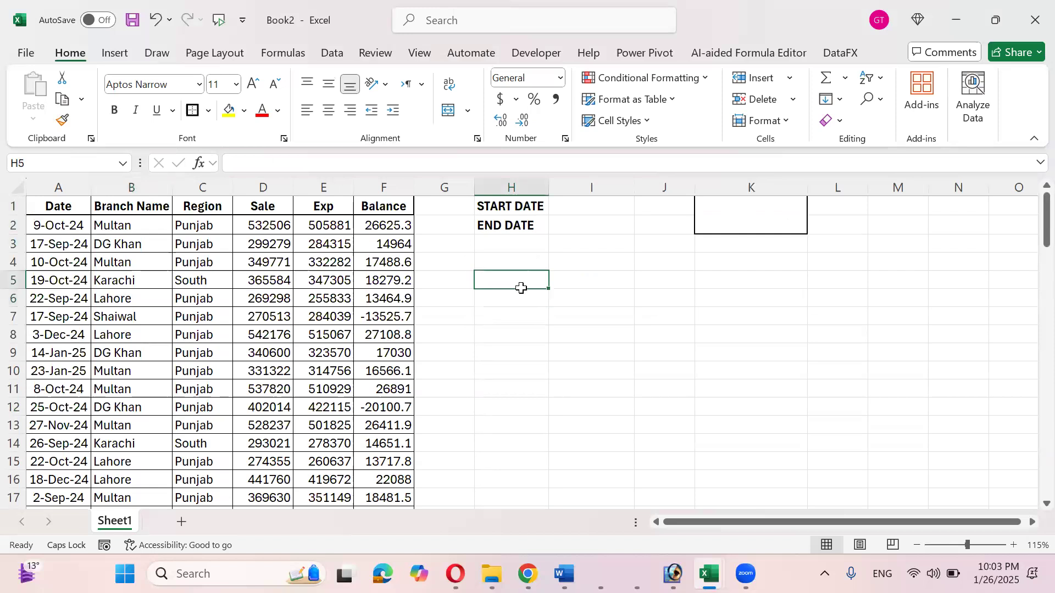
key(Left)
key(Left)
key(Left)
key(Left)
key(Left)
key(Up)
key(Up)
key(Left)
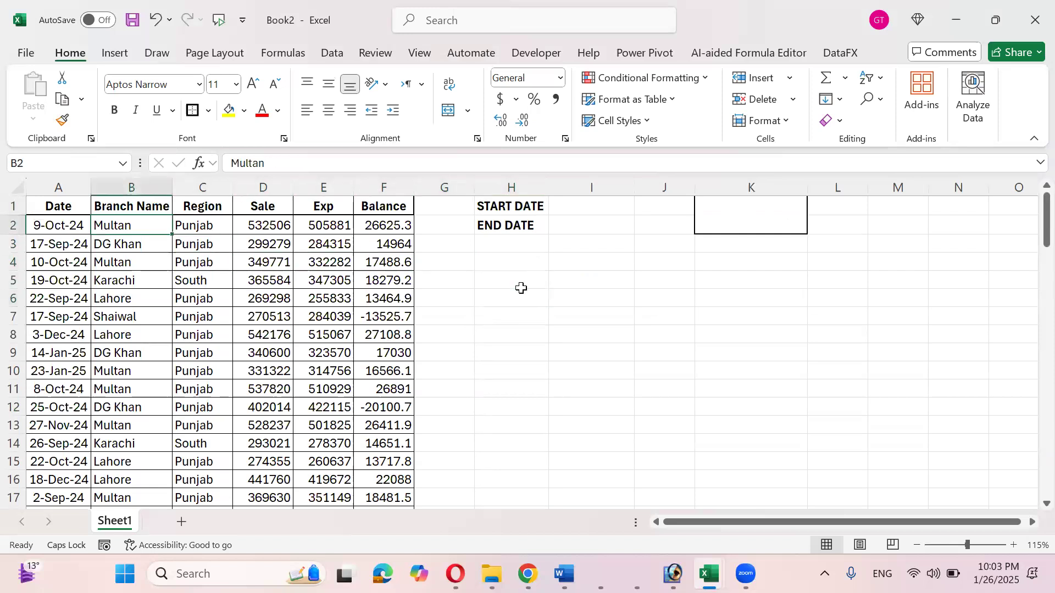
key(ctrl+shift+Down)
key(ctrl+Up)
key(Down)
key(ctrl+shift+Down)
key(ctrl+Up)
key(Right)
key(Right)
key(Right)
key(Right)
key(Right)
key(Down)
key(Down)
key(Down)
key(Right)
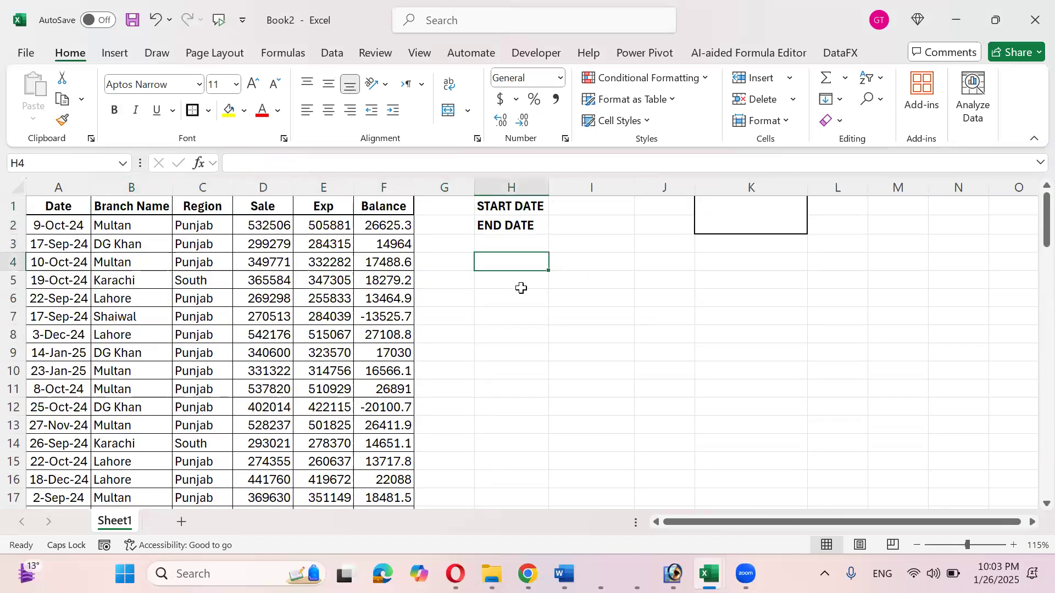
key(shift+Down)
key(shift+Down)
key(shift+Down)
key(shift+Down)
key(shift+Down)
key(shift+Down)
key(shift+Down)
key(shift+Down)
key(shift+Down)
key(shift+Down)
key(shift+Down)
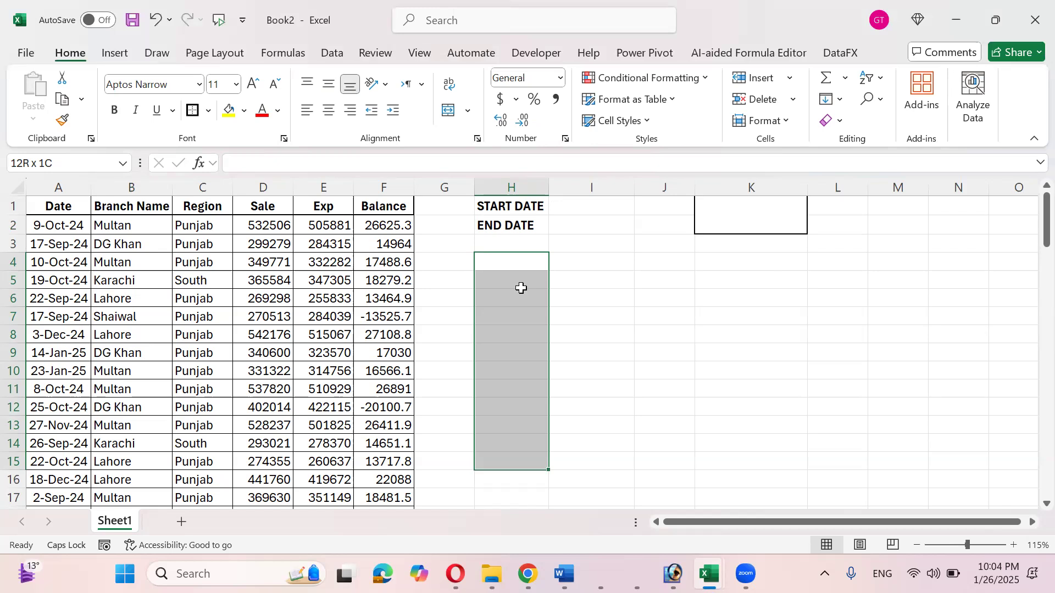
key(Down)
key(Up)
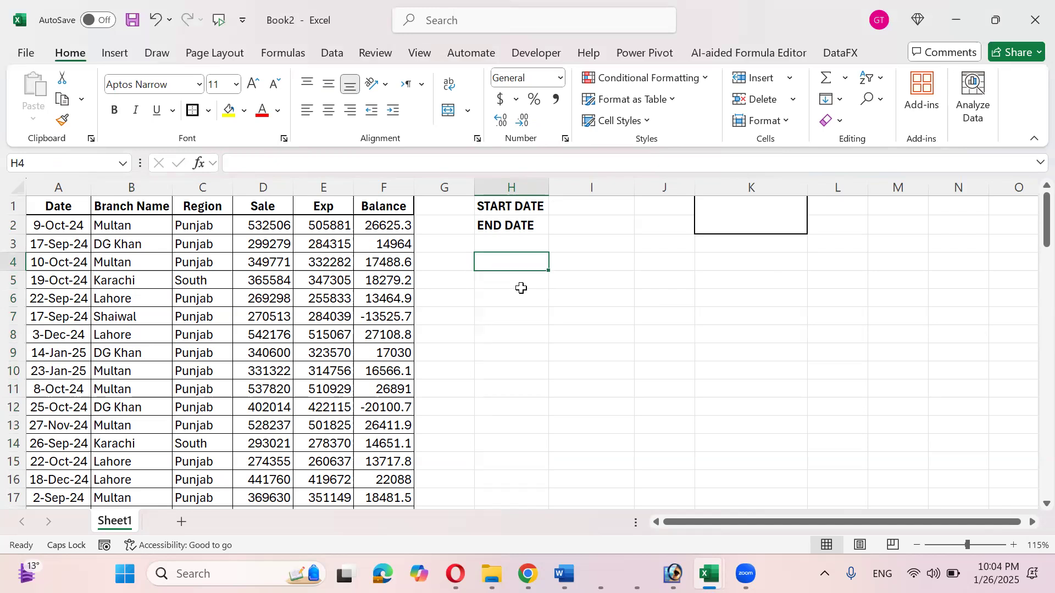
- Enter =UNIQUE(B2:B90) in H4, spilling six branch names from Multan to Peshawar
text(=)
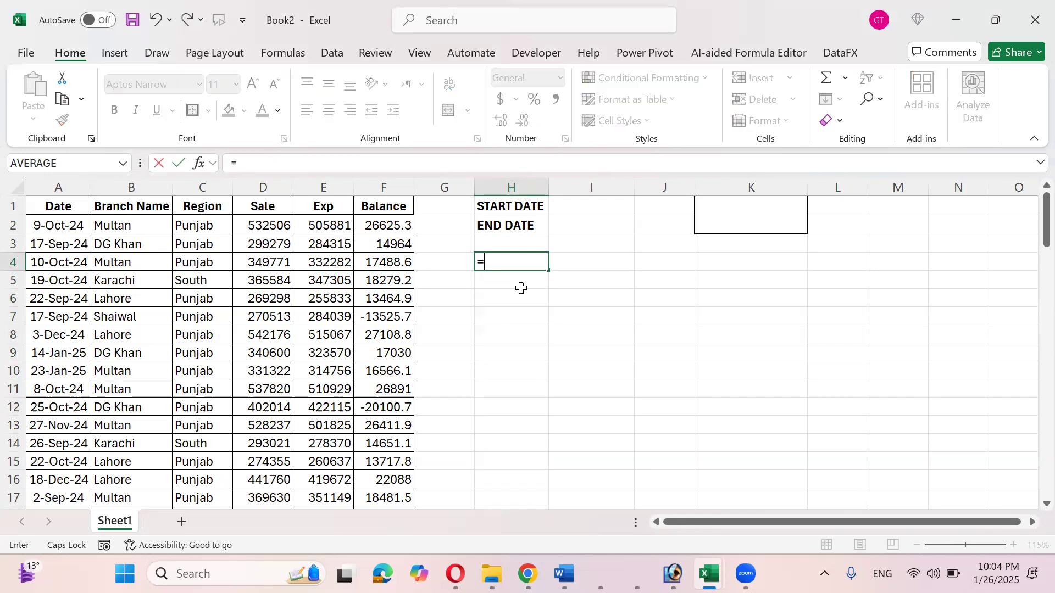
text(UNI)
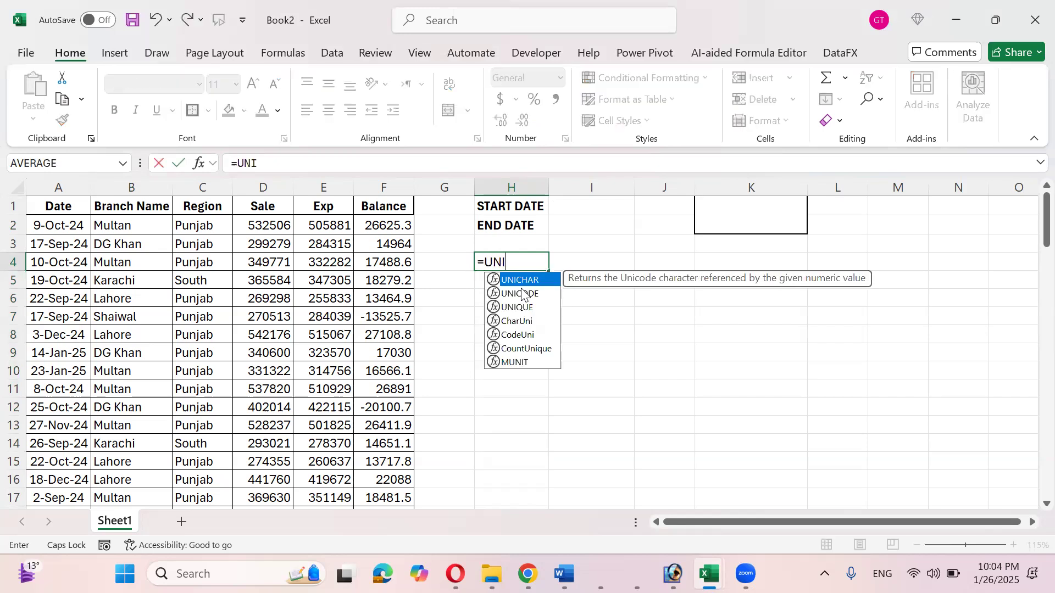
text(Q)
key(Tab)
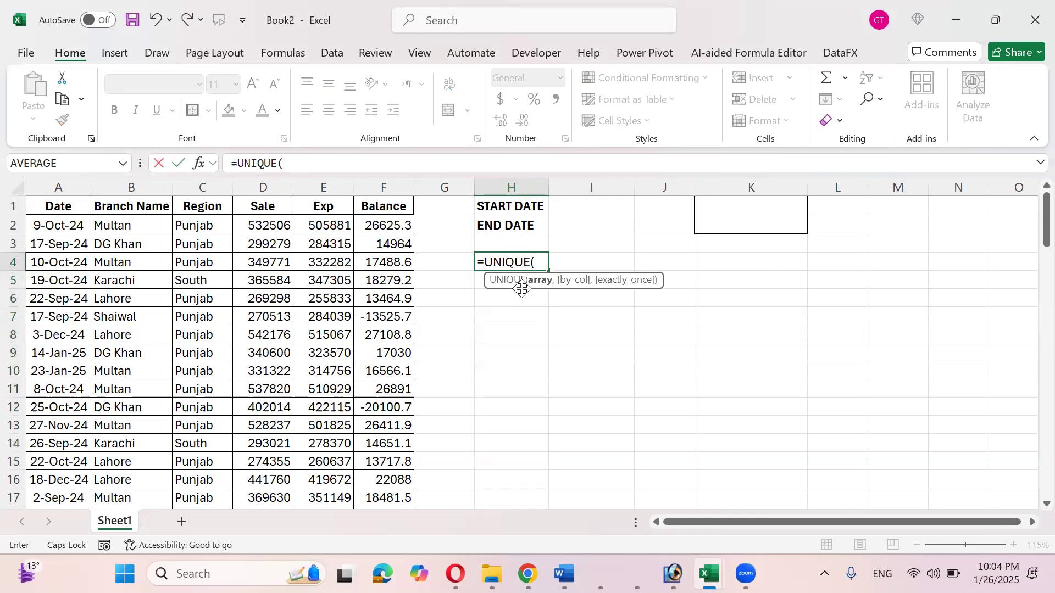
key(Left)
key(Left)
key(Left)
key(Left)
key(Left)
key(Left)
key(Up)
key(Up)
key(ctrl+shift+Down)
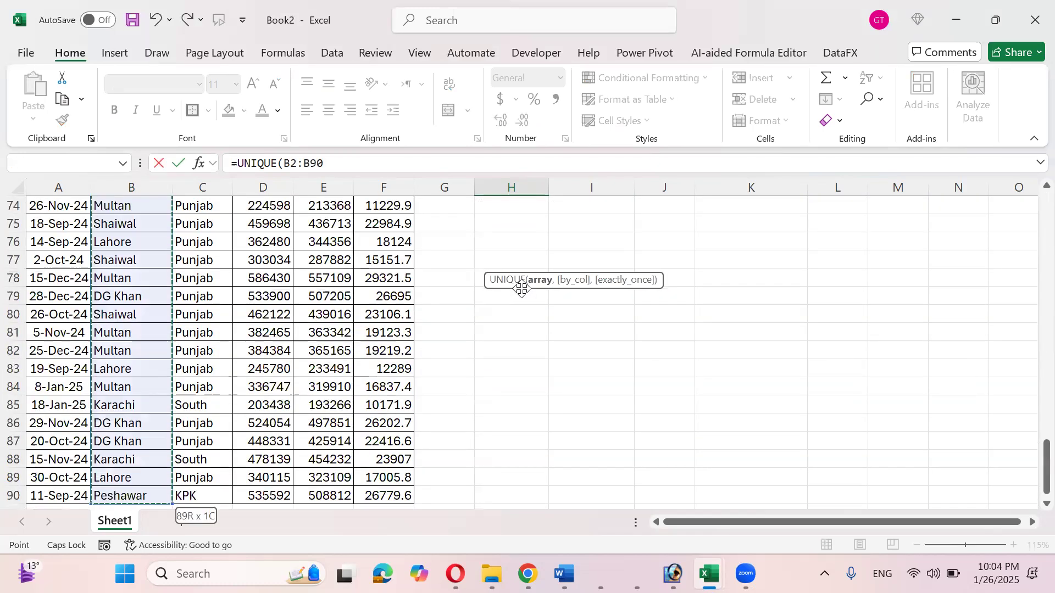
text())
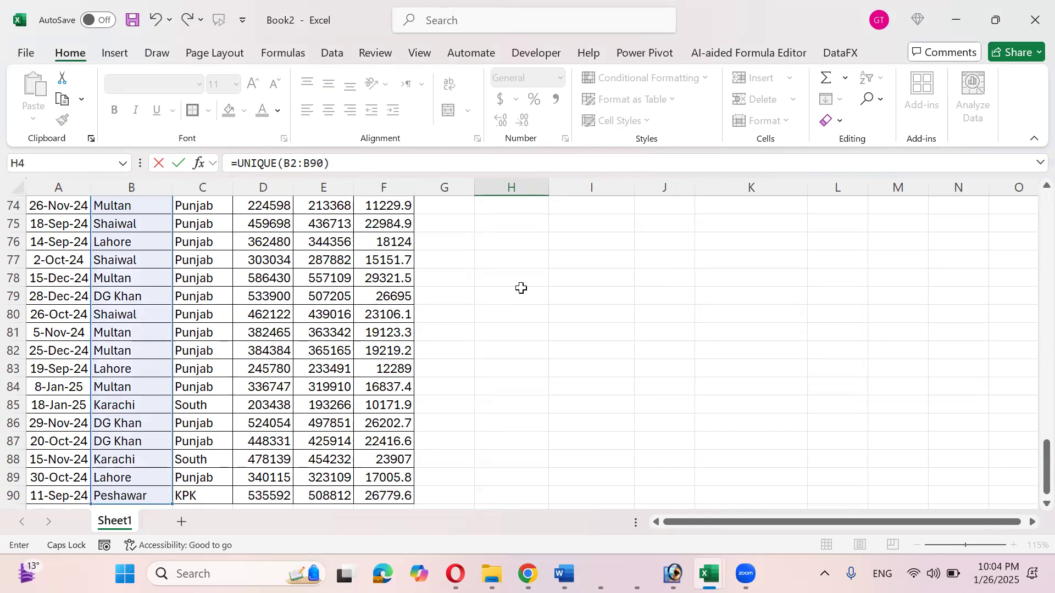
scroll(522, 288, up, 20)
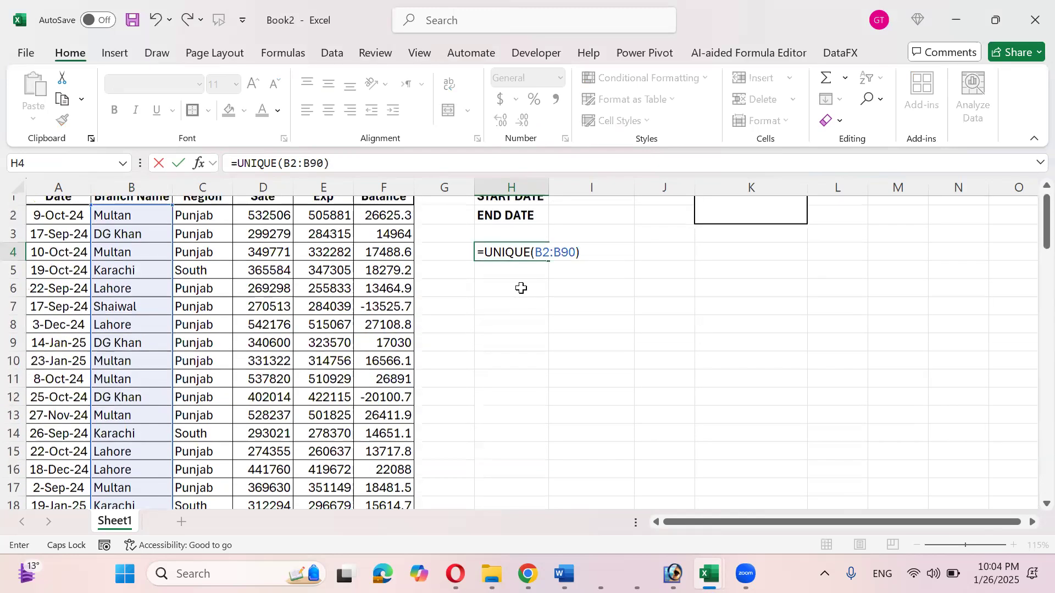
scroll(521, 288, up, 1)
key(ctrl+Return)
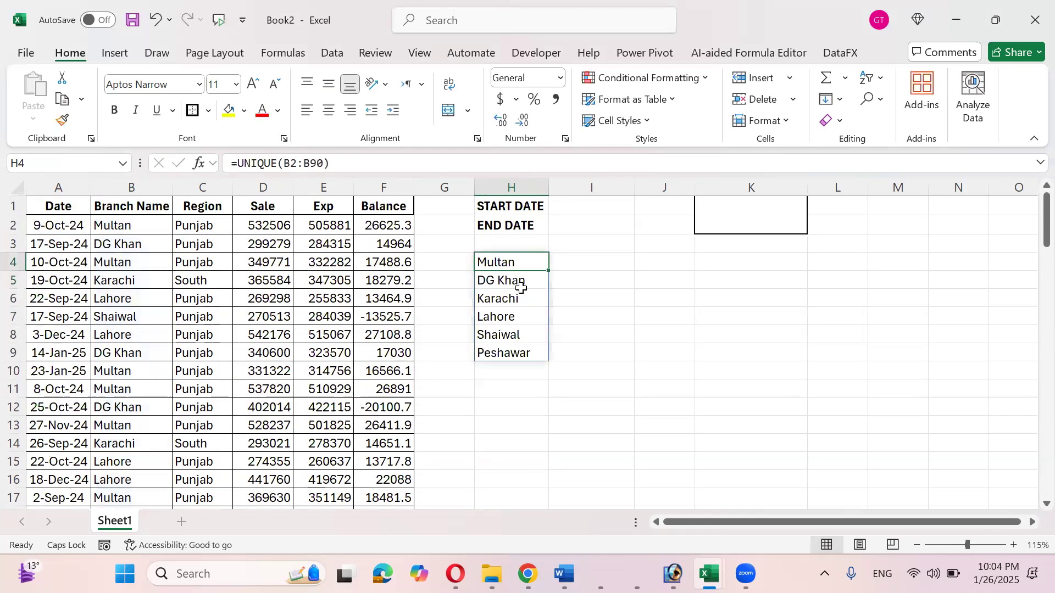
- Copy the full B2:B90 branch-name range again
key(ctrl+a)
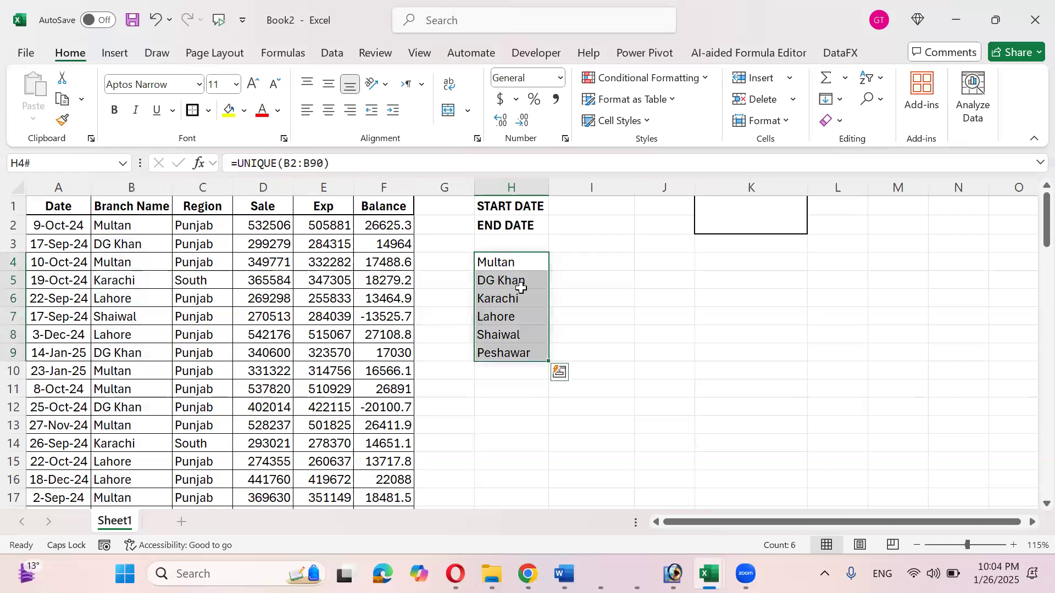
key(Right)
key(Left)
key(Left)
key(Left)
key(Left)
key(Left)
key(Up)
key(Left)
key(Up)
key(Left)
key(ctrl+shift+Down)
key(ctrl+c)
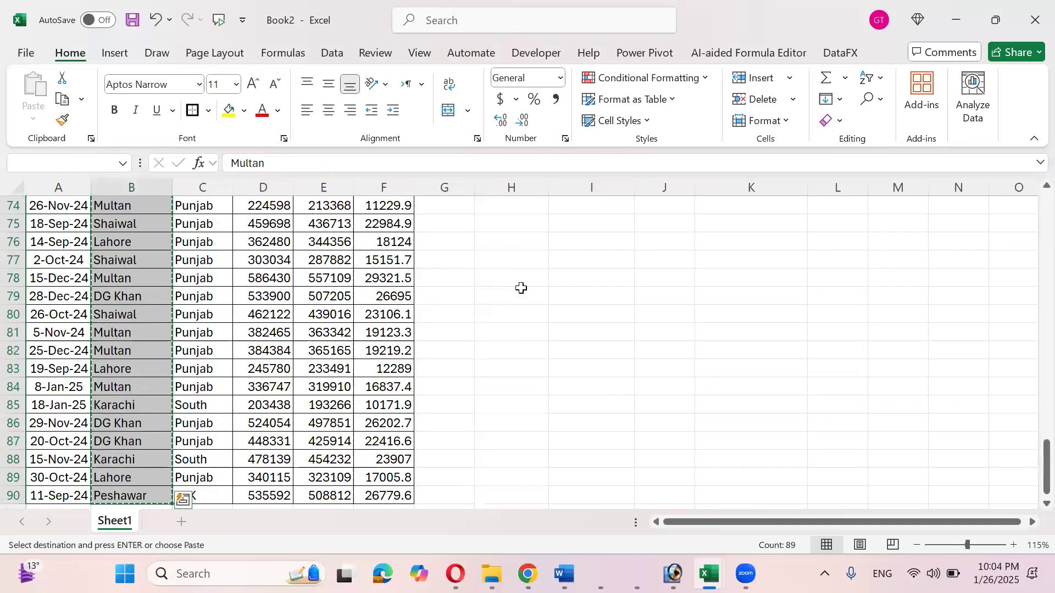
- Paste the 89 branch names into column I from I3 and launch Remove Duplicates
key(ctrl+Up)
key(Down)
key(Down)
key(Right)
key(Right)
key(Right)
key(Right)
key(Right)
key(Right)
key(Right)
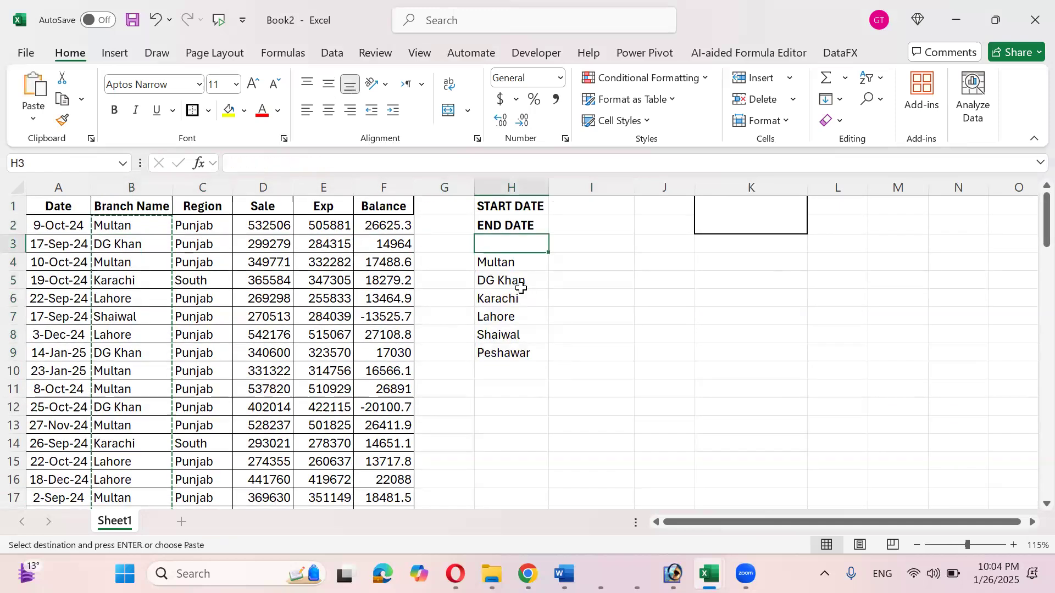
key(ctrl+v)
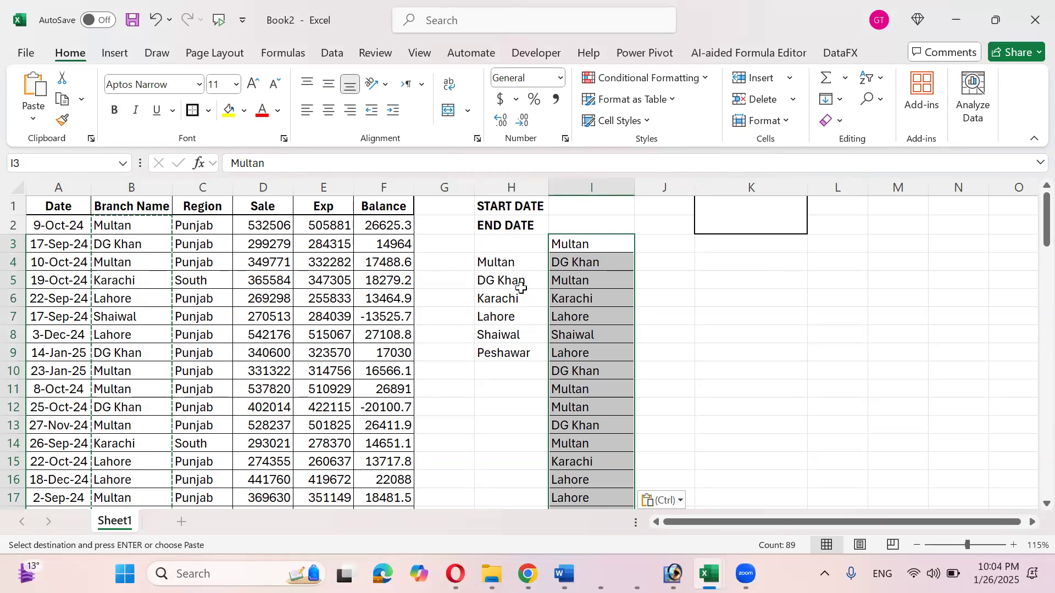
key(alt+a)
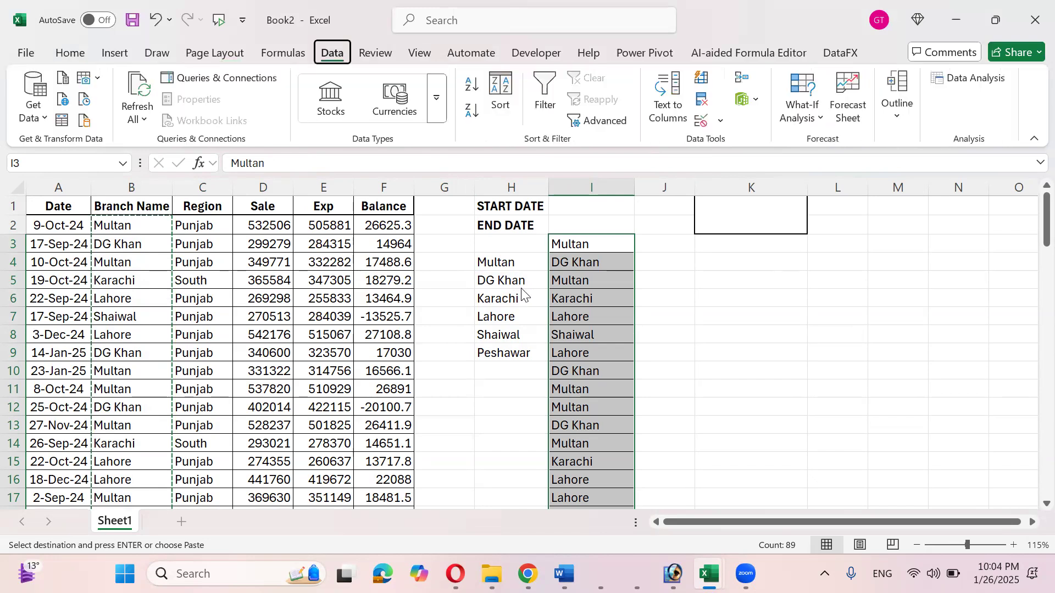
key(m)
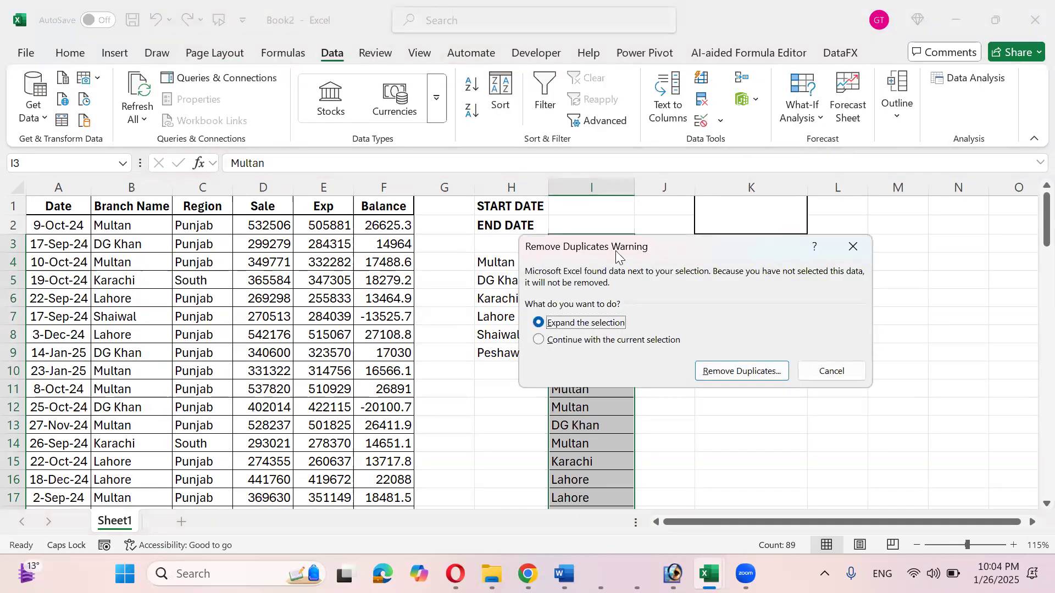
- Remove duplicates from the pasted column I only, clearing 83 repeated branch names
drag(616, 254, 218, 197)
click(187, 274)
click(352, 310)
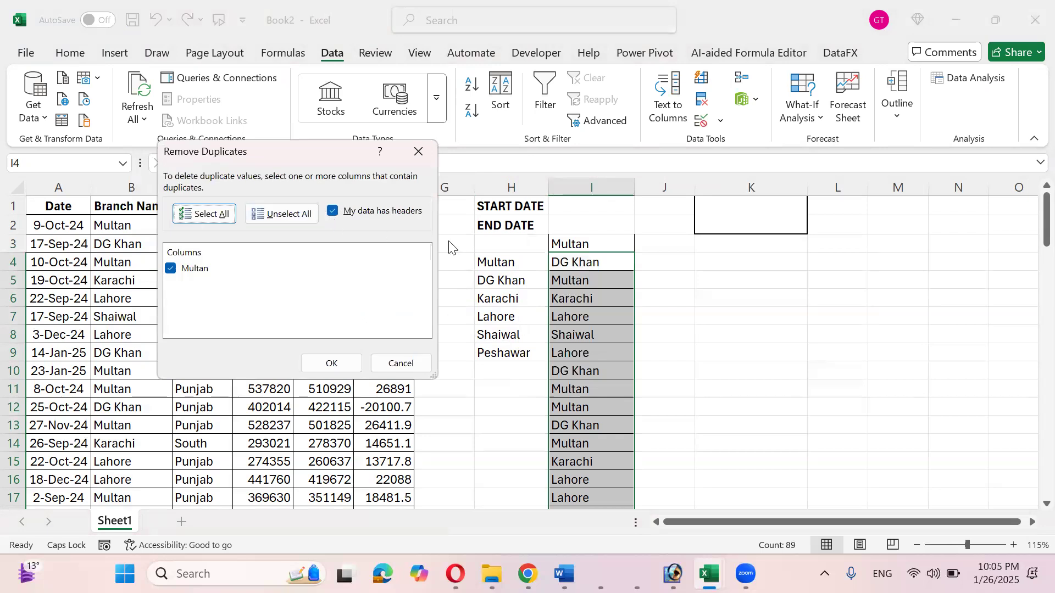
click(333, 212)
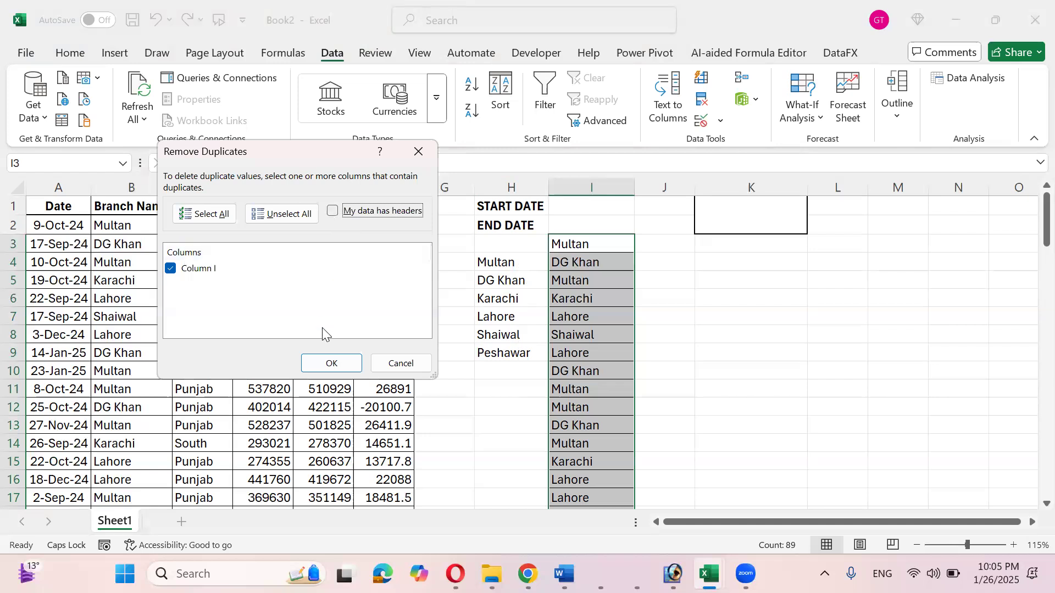
click(324, 367)
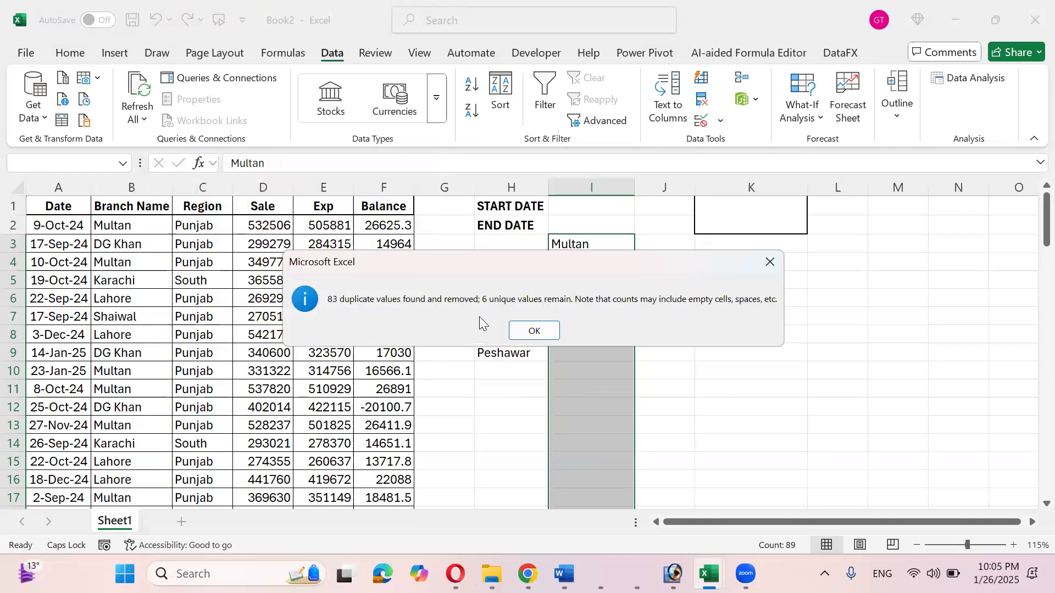
click(521, 332)
- Cut the six remaining unique names to move them down one row
drag(582, 245, 593, 334)
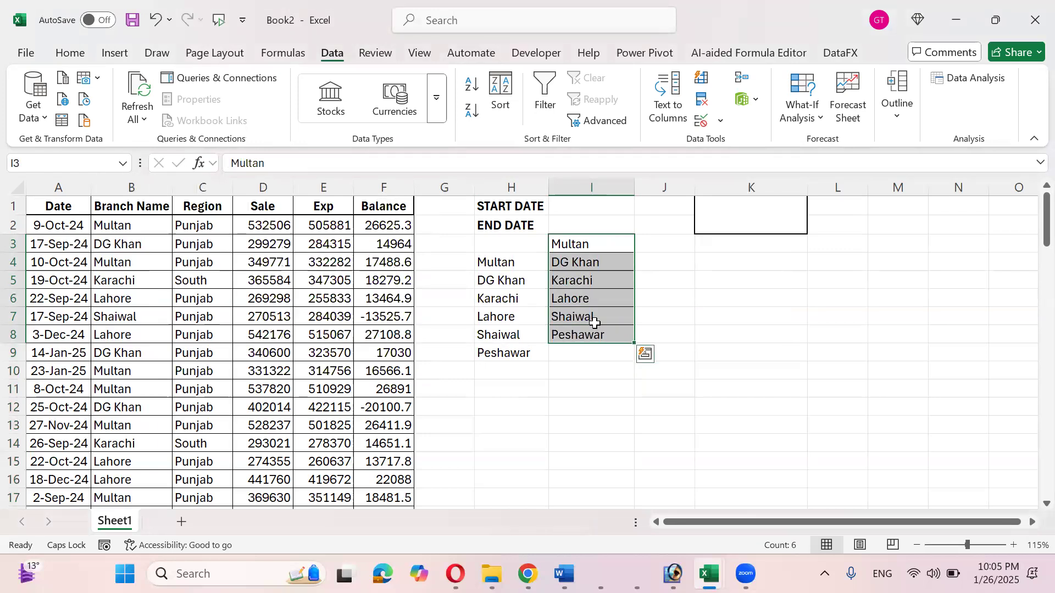
key(ctrl+x)
key(Down)
- Paste the names one row lower, then copy the six names into L4:L9
key(Return)
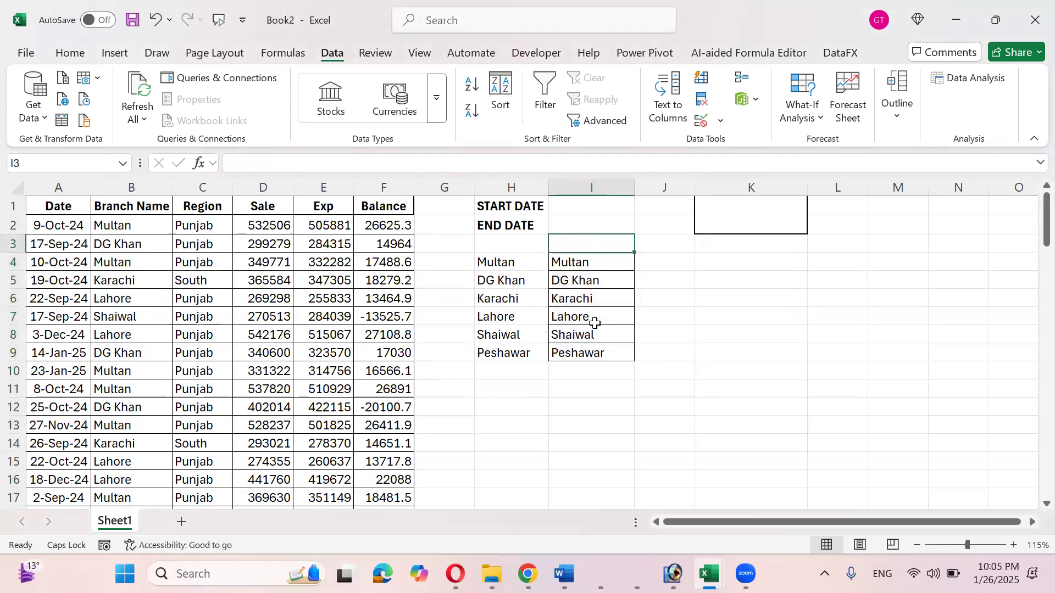
key(Left)
key(Down)
key(Up)
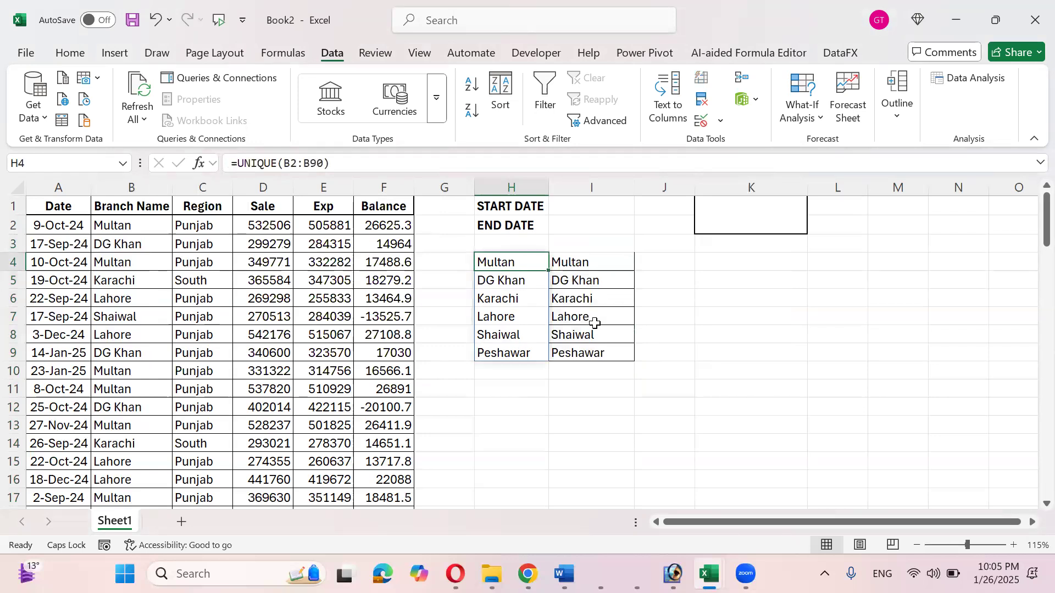
key(Right)
key(Down)
key(Up)
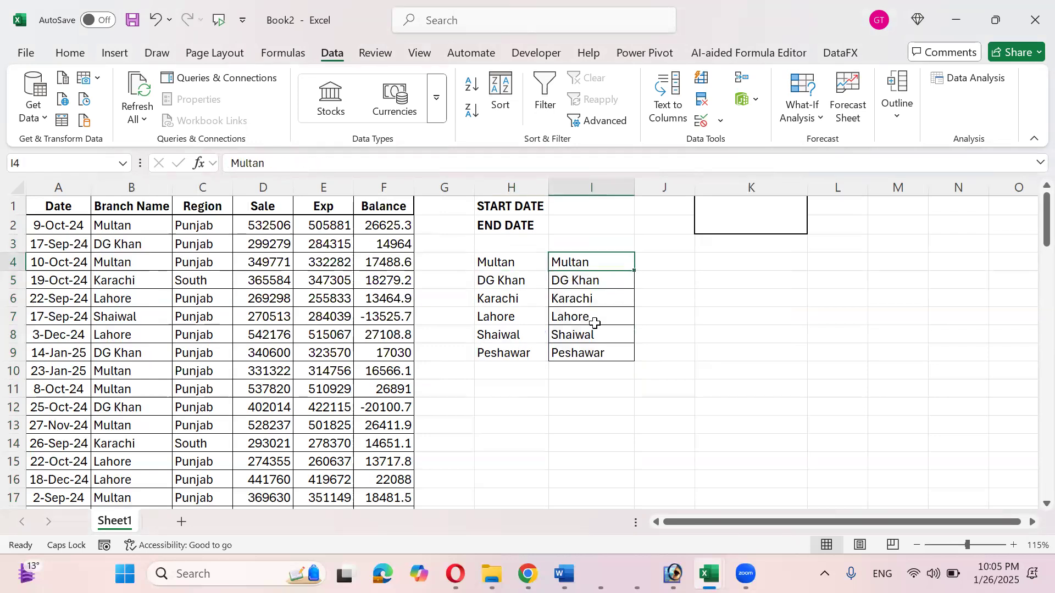
key(ctrl+shift+Down)
key(ctrl+c)
key(Right)
key(Right)
key(Right)
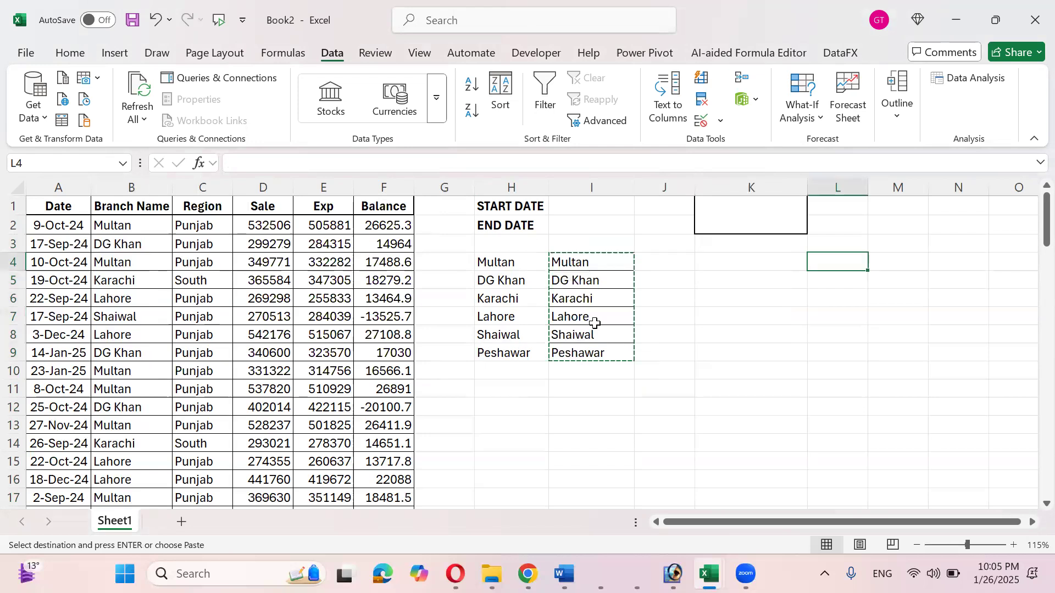
key(ctrl+v)
- Compare the Sale and Exp figures with the UNIQUE results and the empty column I
key(Left)
key(Left)
key(Left)
key(Left)
key(Left)
key(Left)
key(Up)
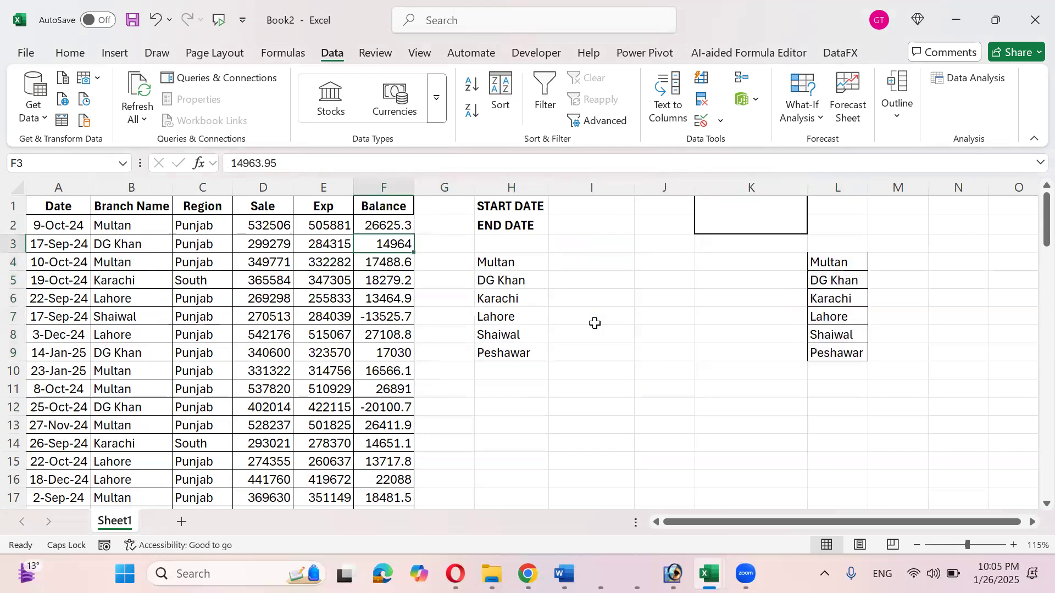
key(Left)
key(Left)
key(Up)
key(Down)
key(Right)
key(Right)
key(Right)
key(Down)
key(Right)
key(Right)
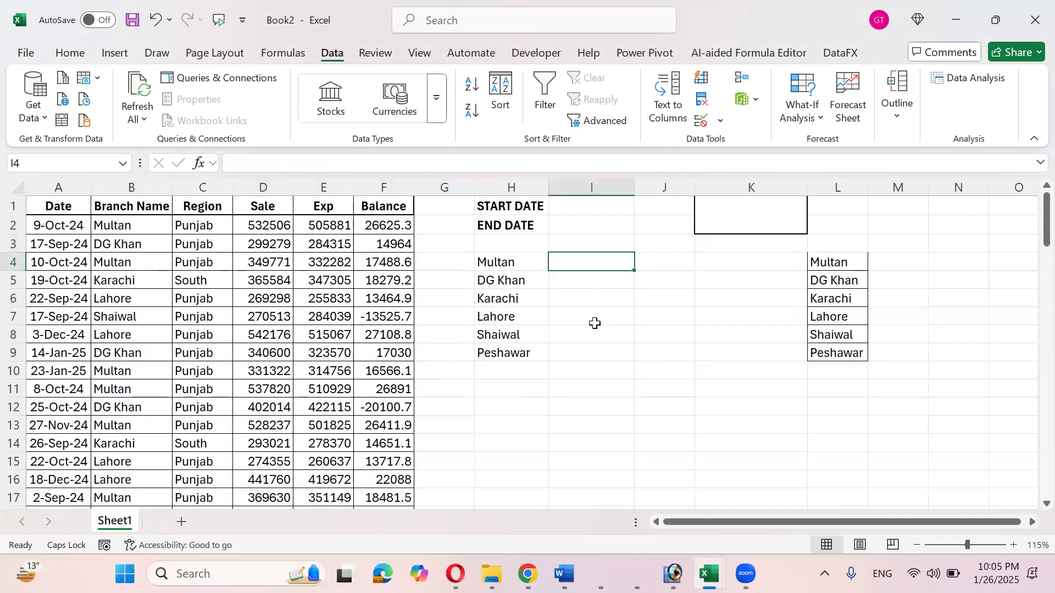
key(Left)
key(Left)
key(Left)
key(Left)
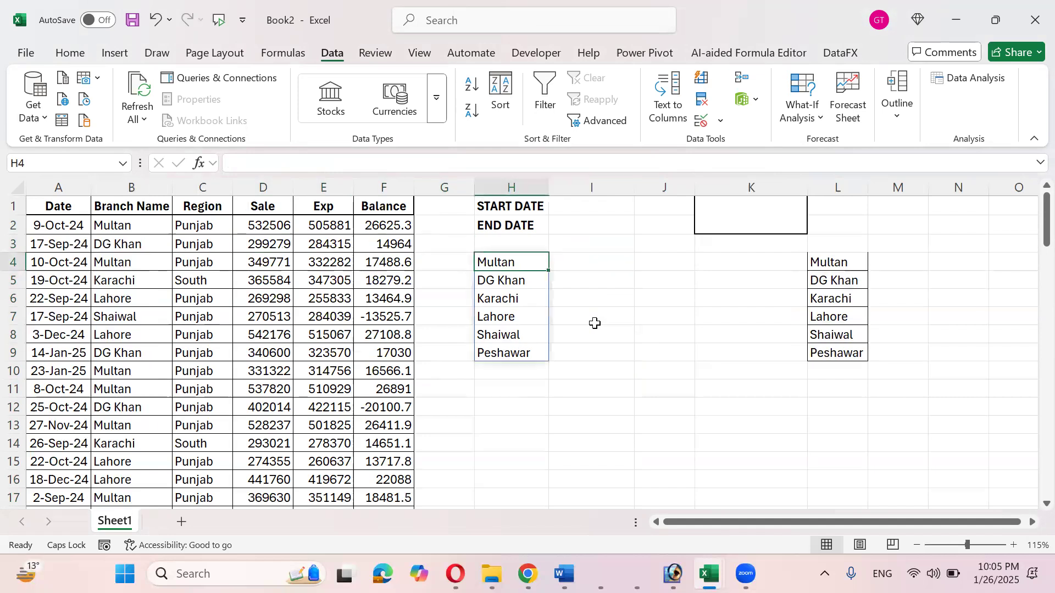
key(Up)
key(Up)
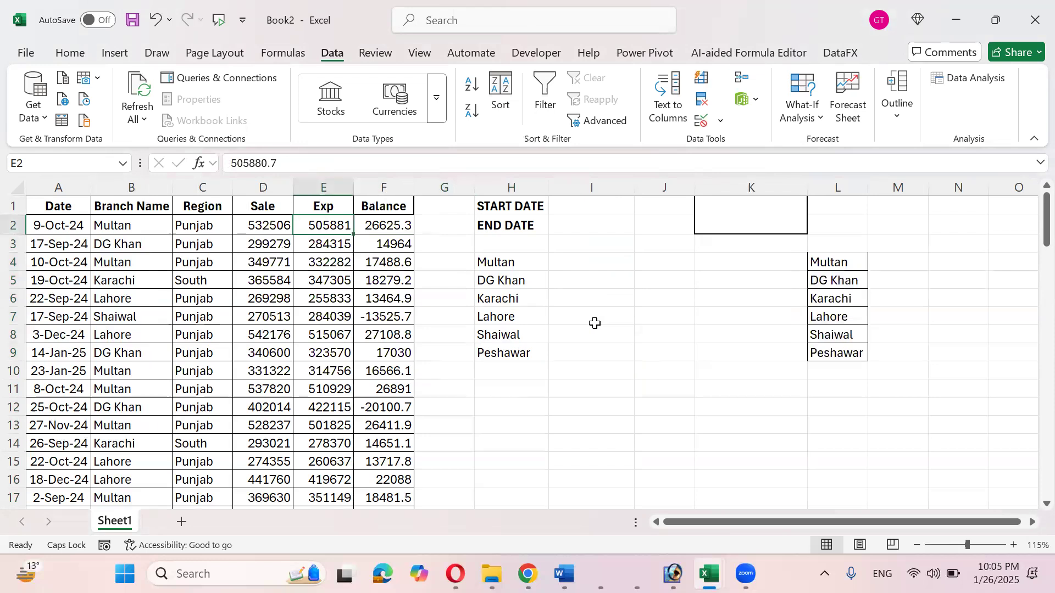
key(Left)
key(Right)
key(Right)
key(Right)
key(Right)
key(Down)
key(Down)
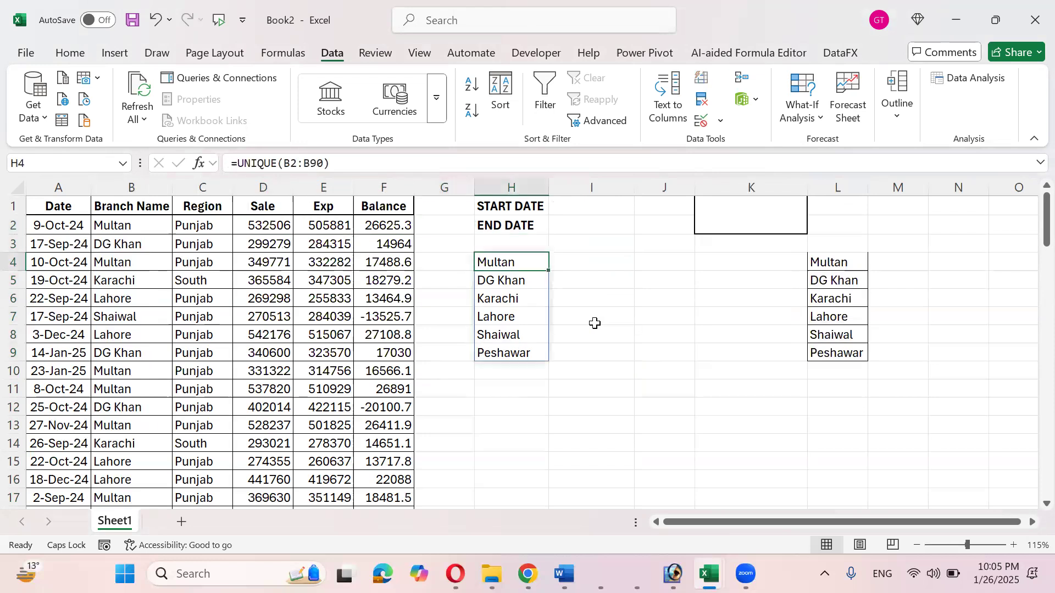
key(Right)
key(Down)
key(Down)
key(Down)
key(Down)
key(Down)
key(Up)
key(Up)
key(Up)
key(Up)
key(Up)
key(Left)
key(Left)
key(Left)
key(Left)
key(Left)
key(Up)
key(Up)
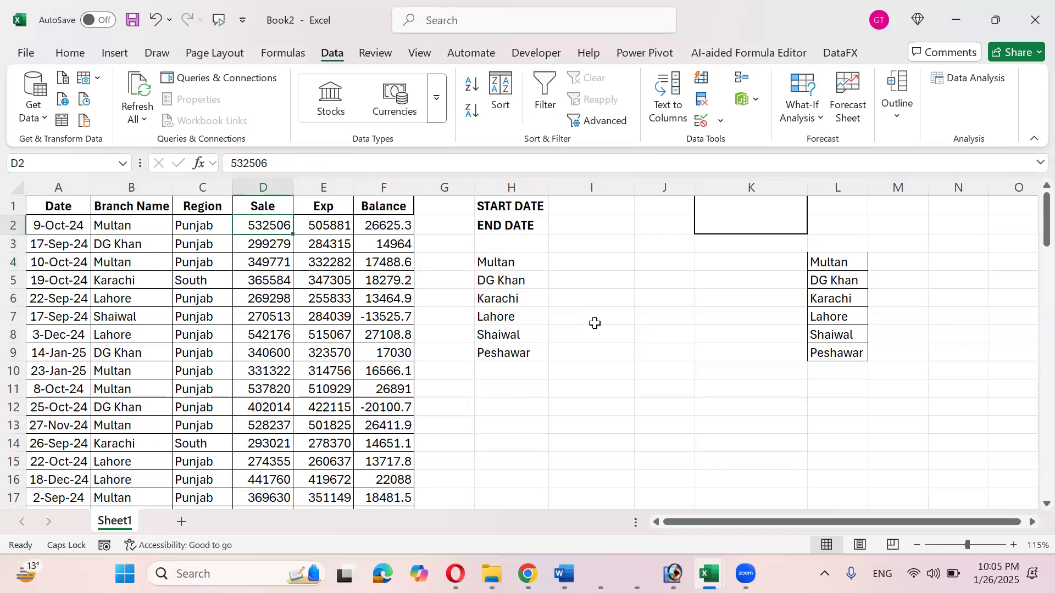
key(Right)
key(Right)
key(Right)
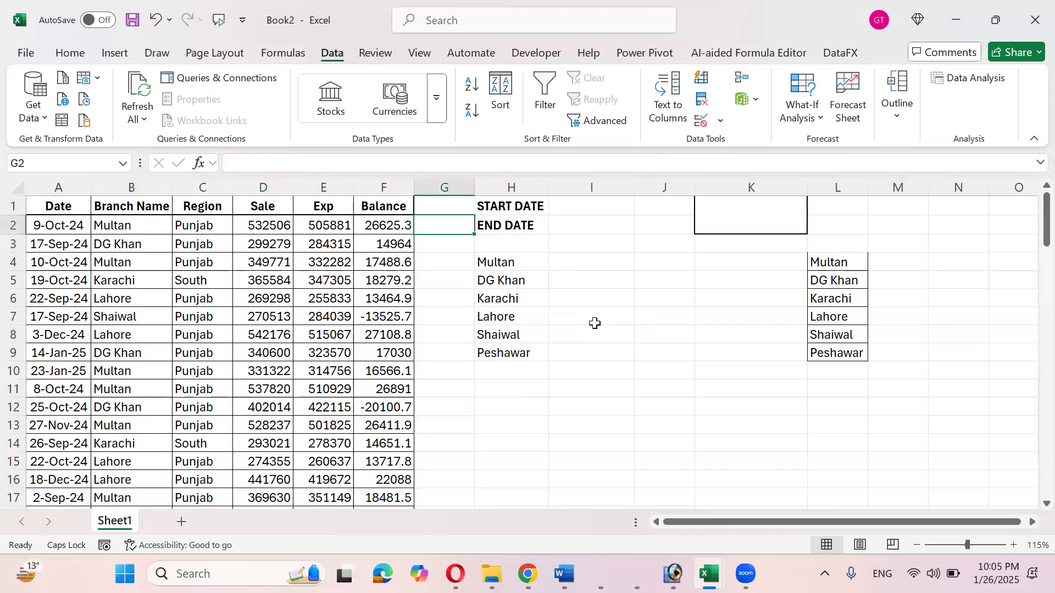
key(Down)
key(Down)
key(Right)
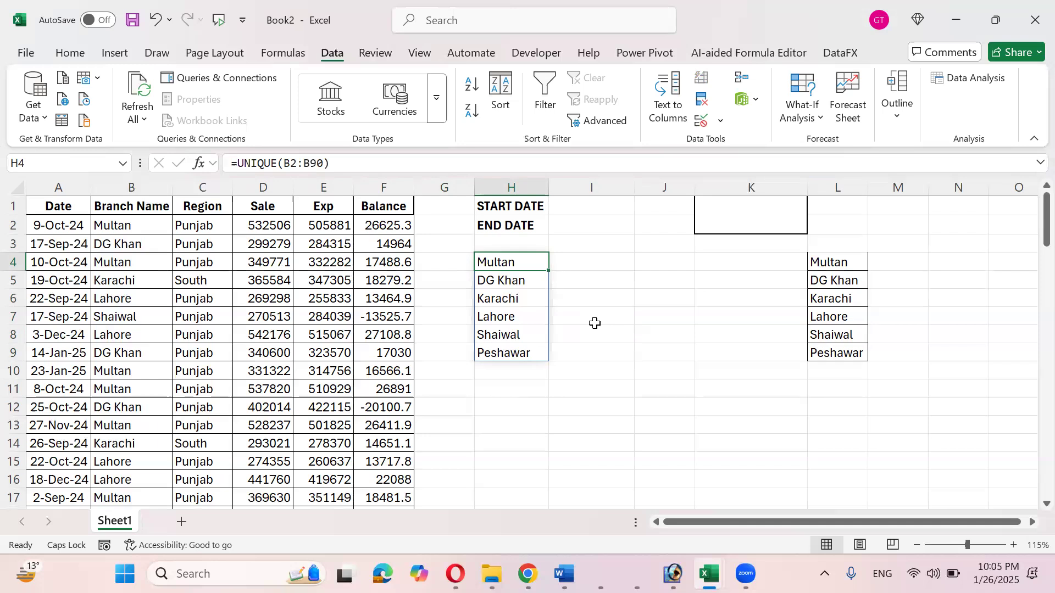
- Check the Sale and branch ranges down to row 90, then move to I4
key(Left)
key(Left)
key(Left)
key(Left)
key(Up)
key(Up)
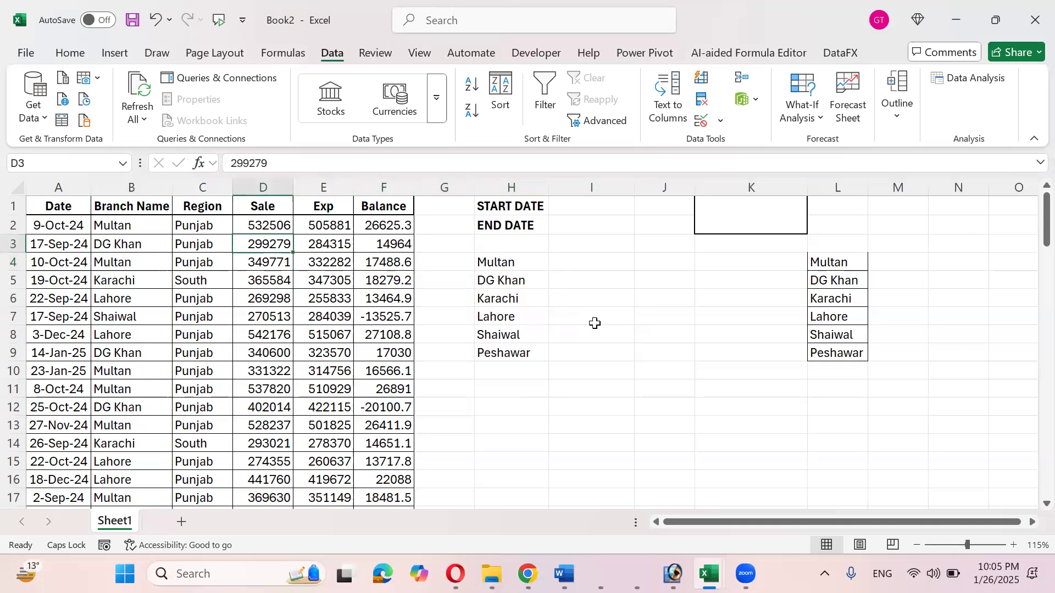
key(ctrl+shift+Down)
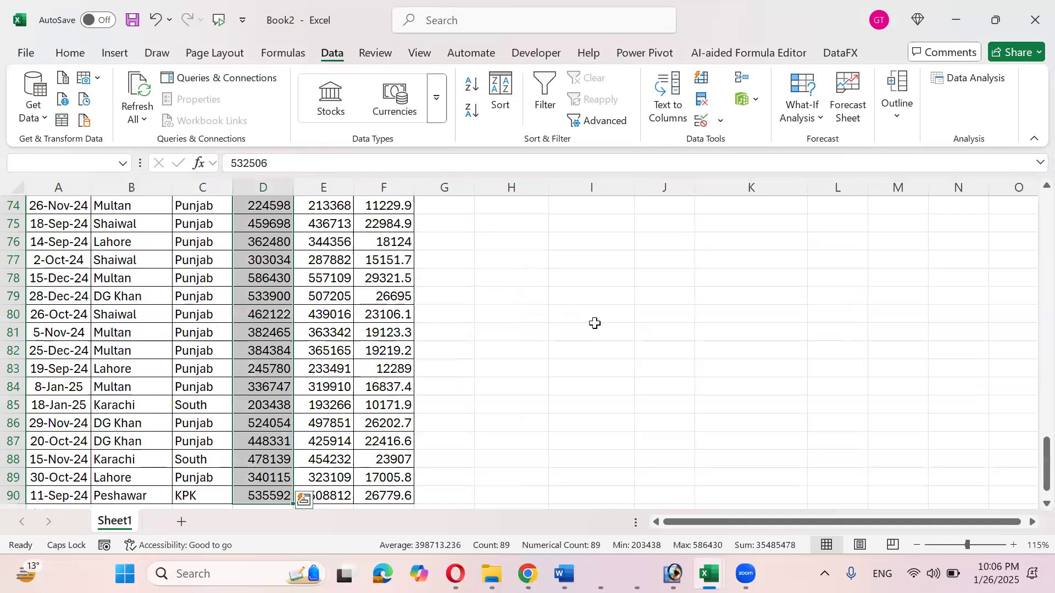
key(ctrl+Up)
key(Down)
key(Down)
key(Up)
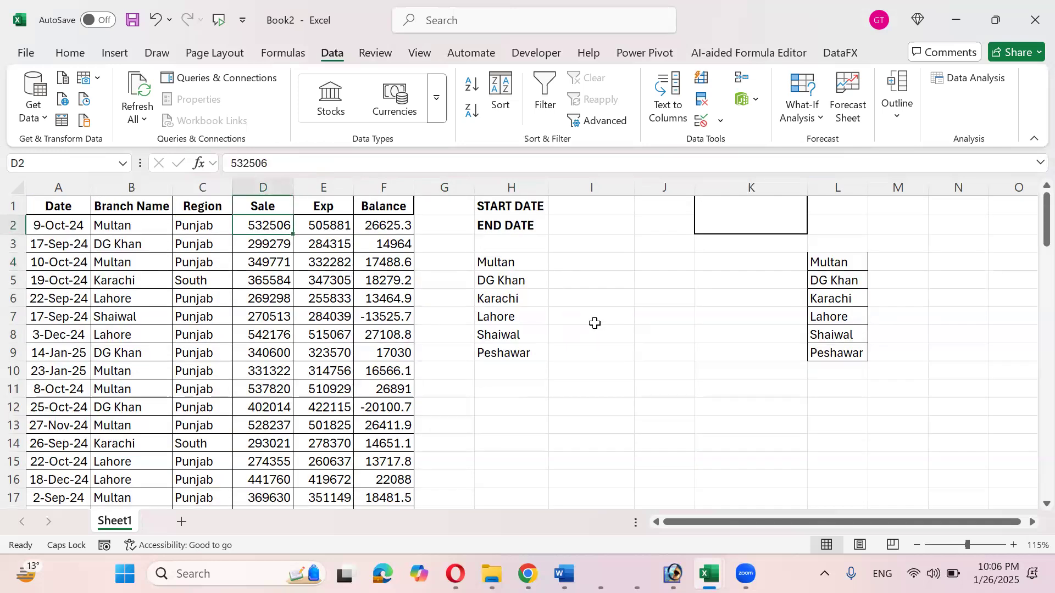
key(Left)
key(Left)
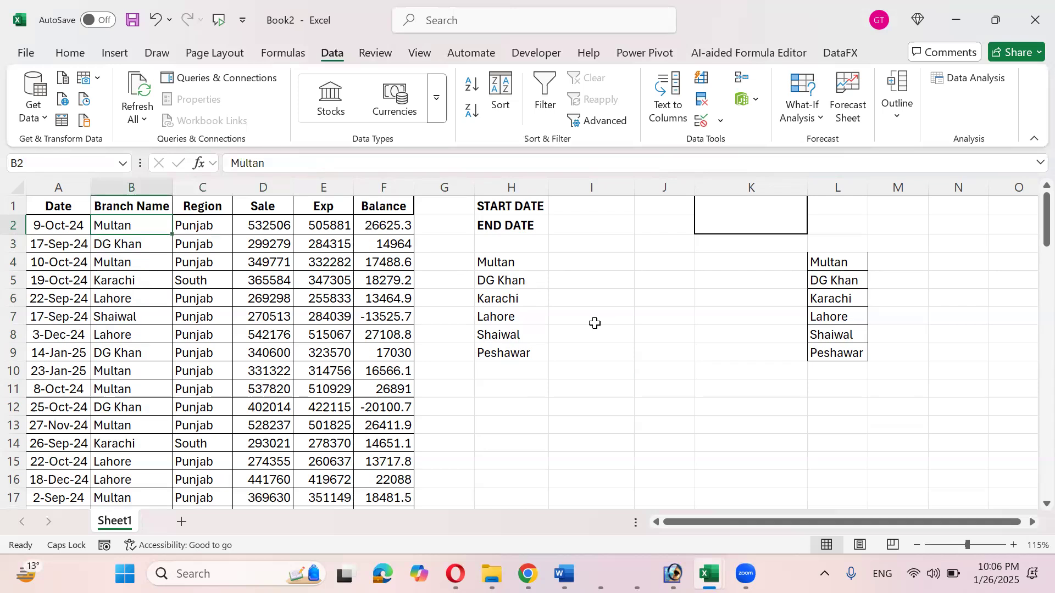
key(ctrl+shift+Down)
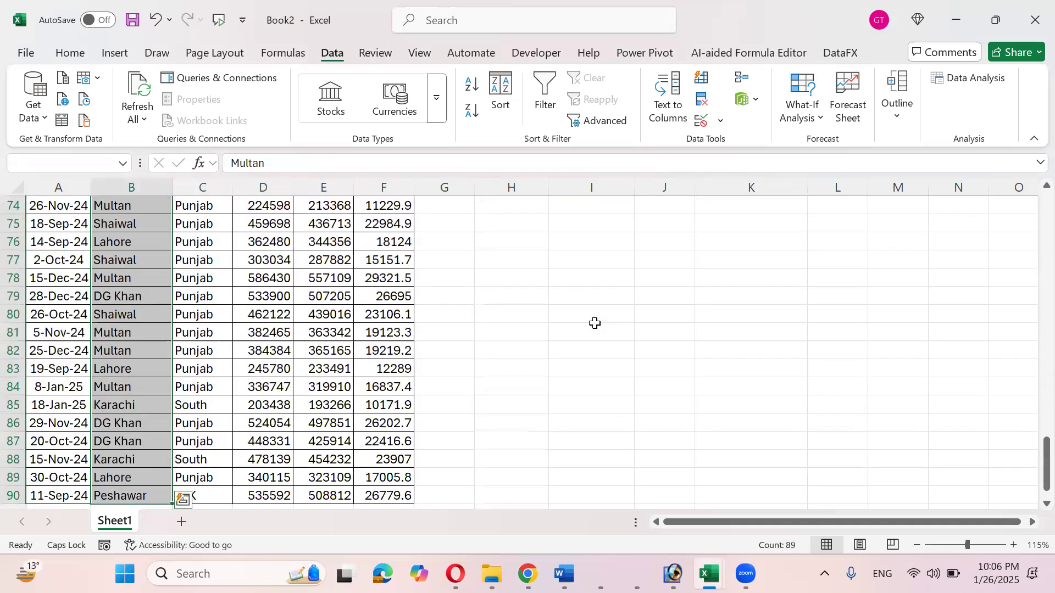
key(ctrl+Up)
key(Down)
key(Down)
key(Right)
key(Right)
key(Right)
key(Right)
key(Right)
key(Right)
key(Right)
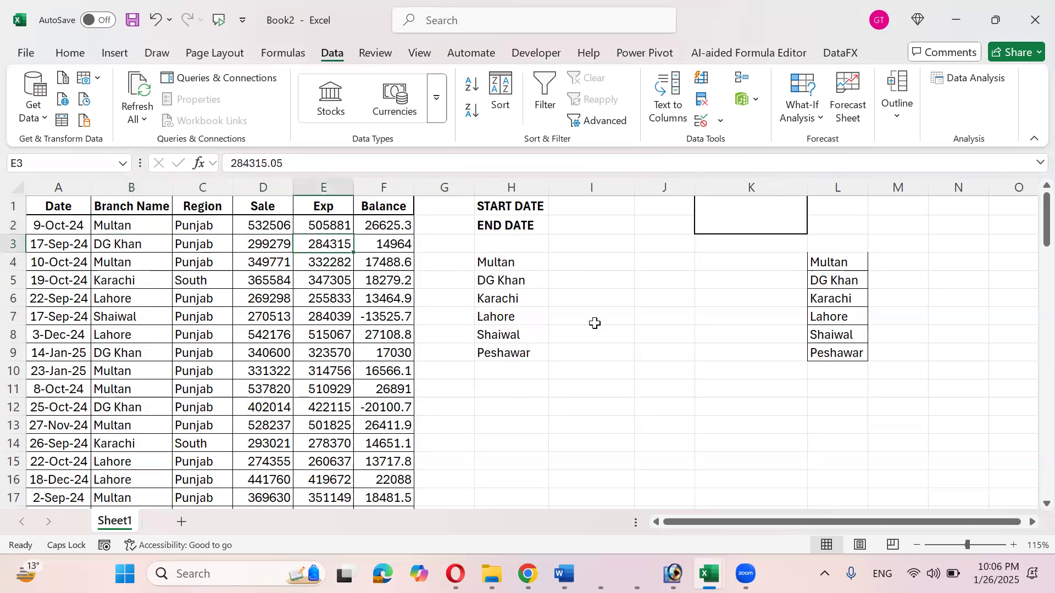
key(Down)
- Enter =SUMIF(B2:B90,H4,D2:D90) in I4 to total Multan's sales, 8487565
text(=SUM)
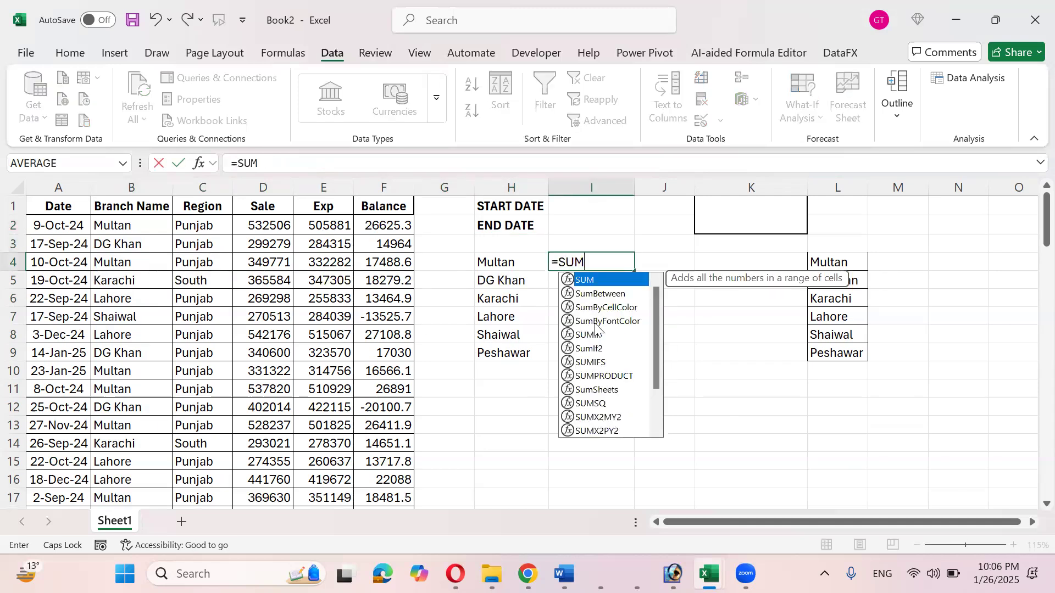
text(IF)
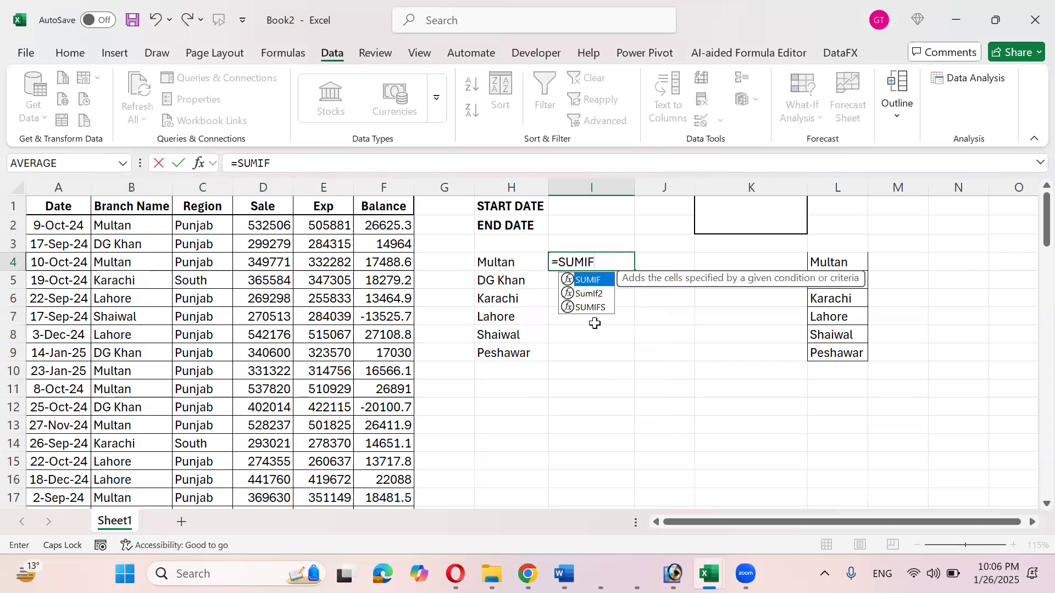
text(()
key(Left)
key(Left)
key(Left)
key(Left)
key(Left)
key(Left)
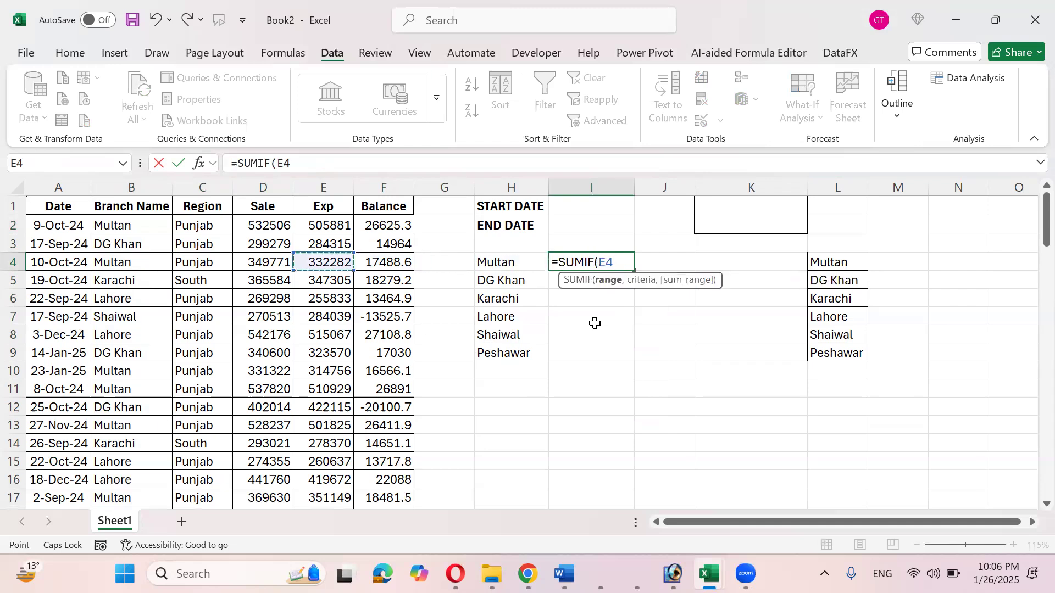
key(Up)
key(Left)
key(Up)
key(ctrl+shift+Down)
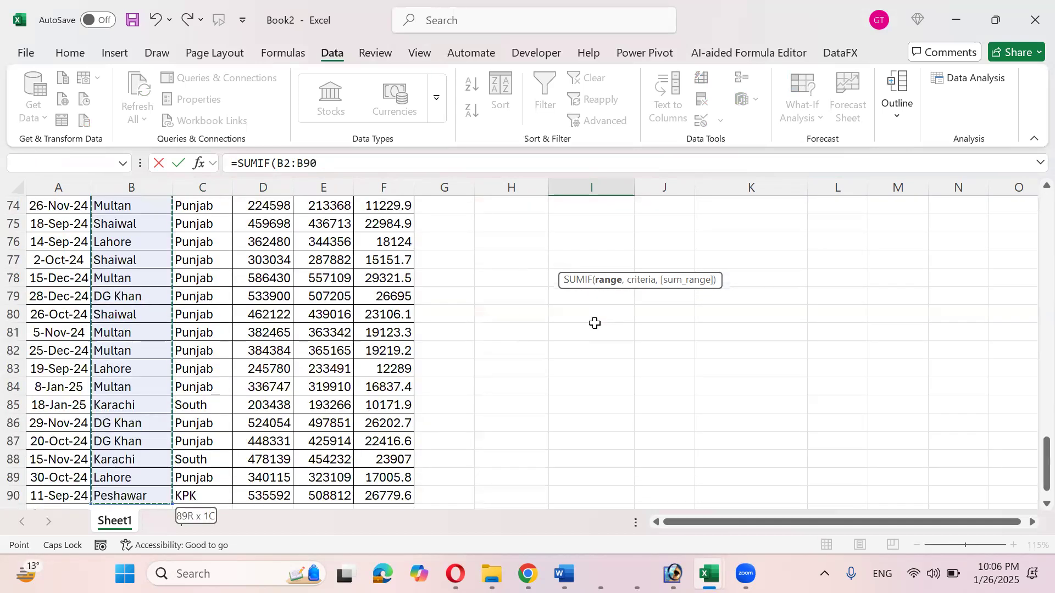
scroll(595, 323, up, 2)
scroll(595, 323, up, 20)
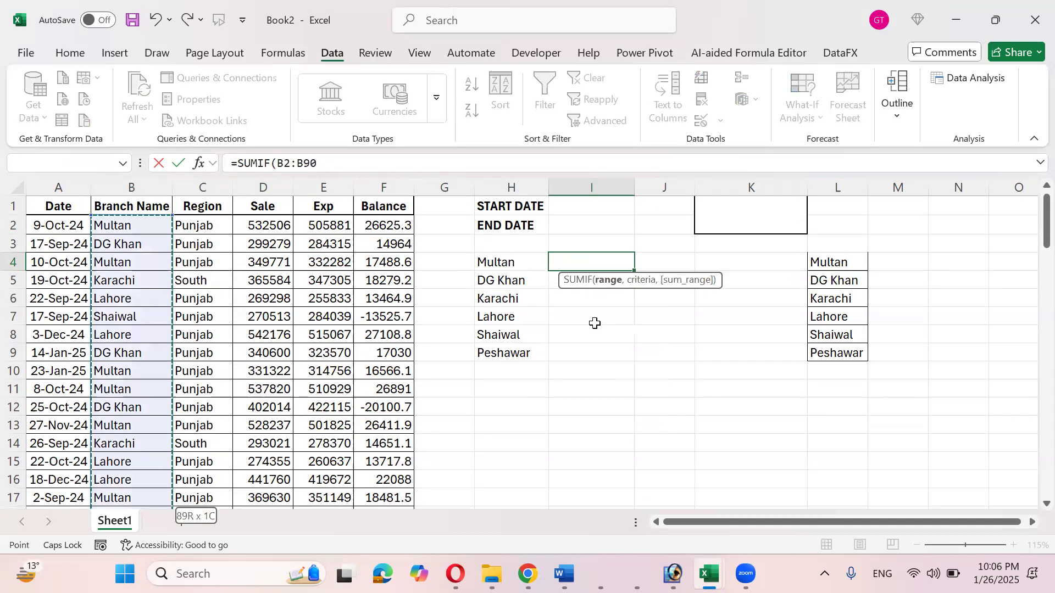
text(,)
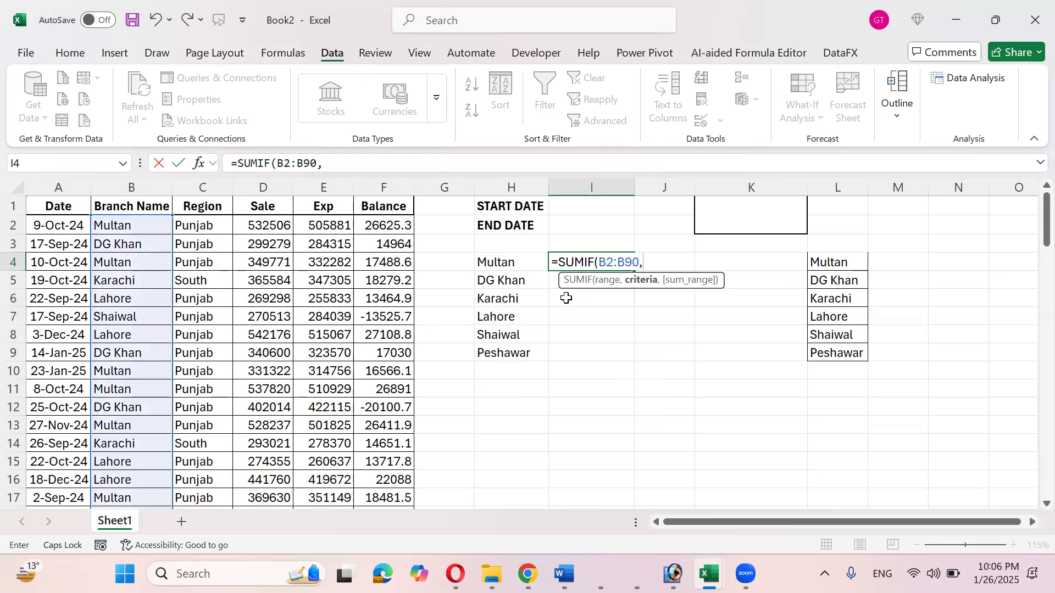
click(509, 265)
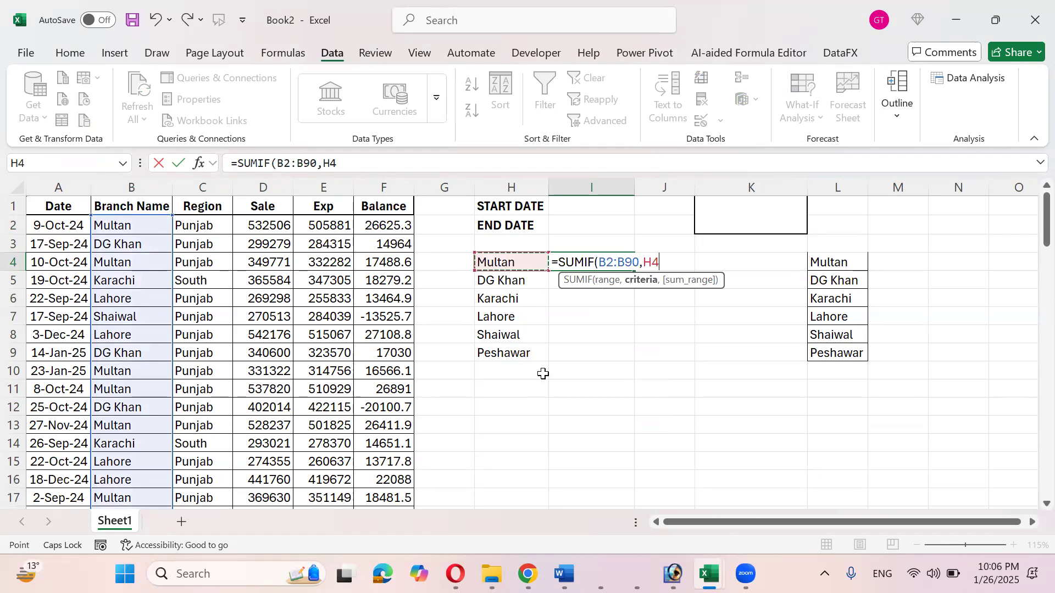
text(,)
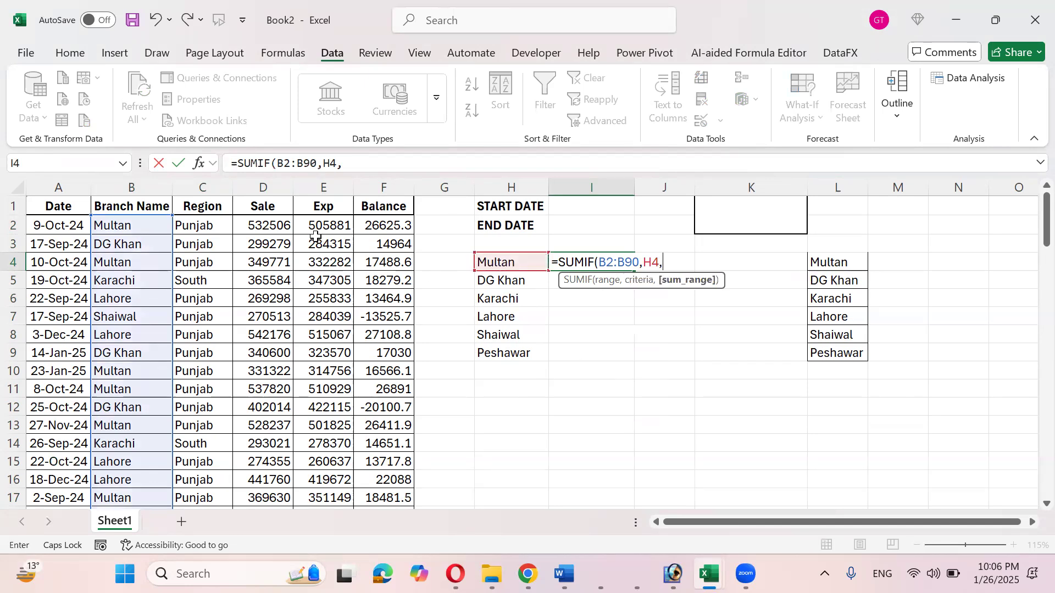
click(284, 223)
key(ctrl+shift+Down)
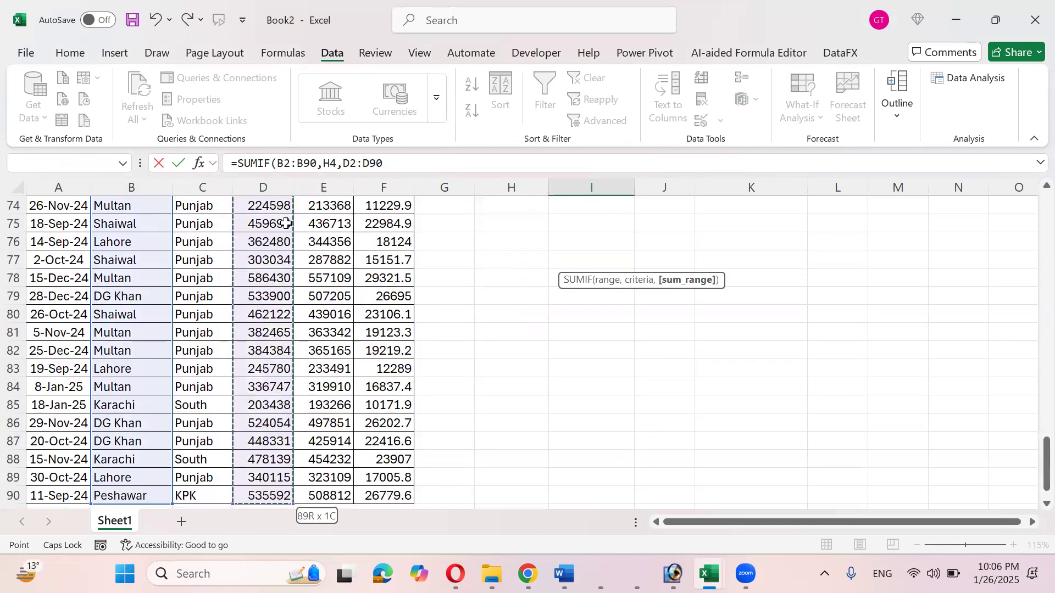
scroll(285, 223, up, 20)
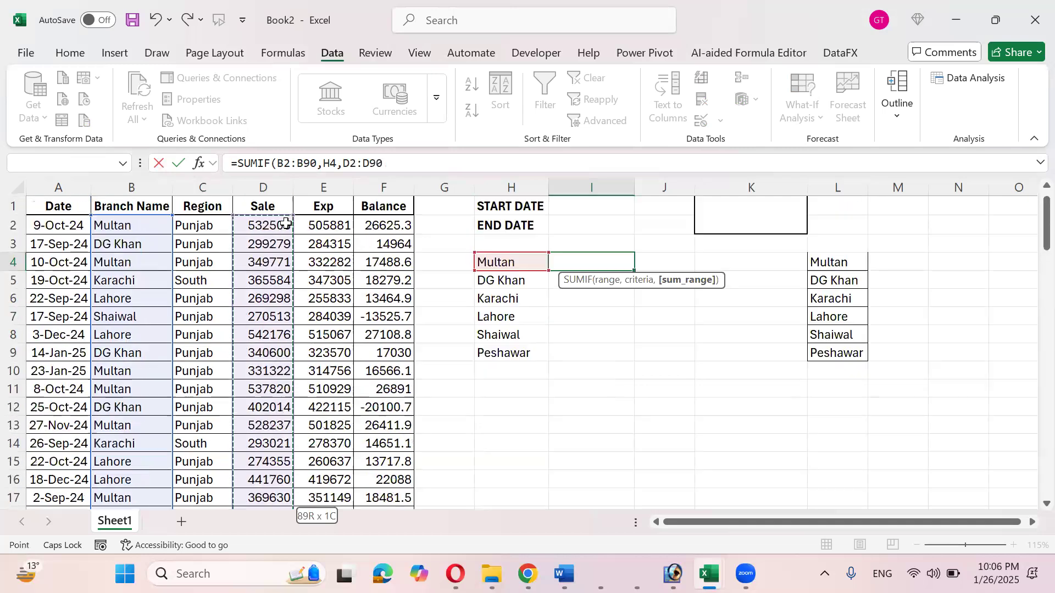
text())
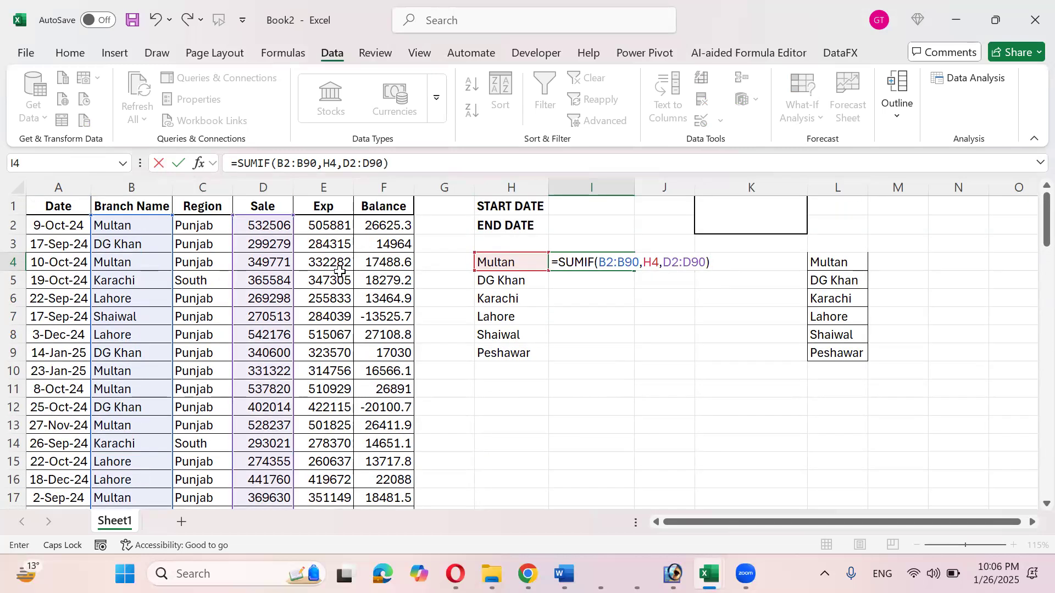
key(Return)
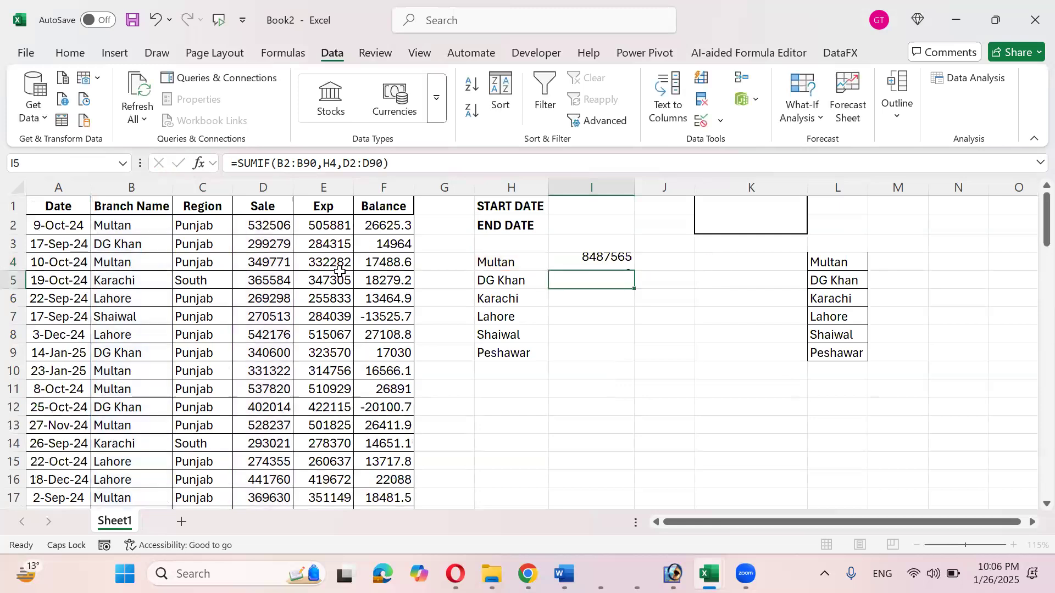
- Review the I4 SUMIF formula in edit mode and confirm it unchanged
key(Up)
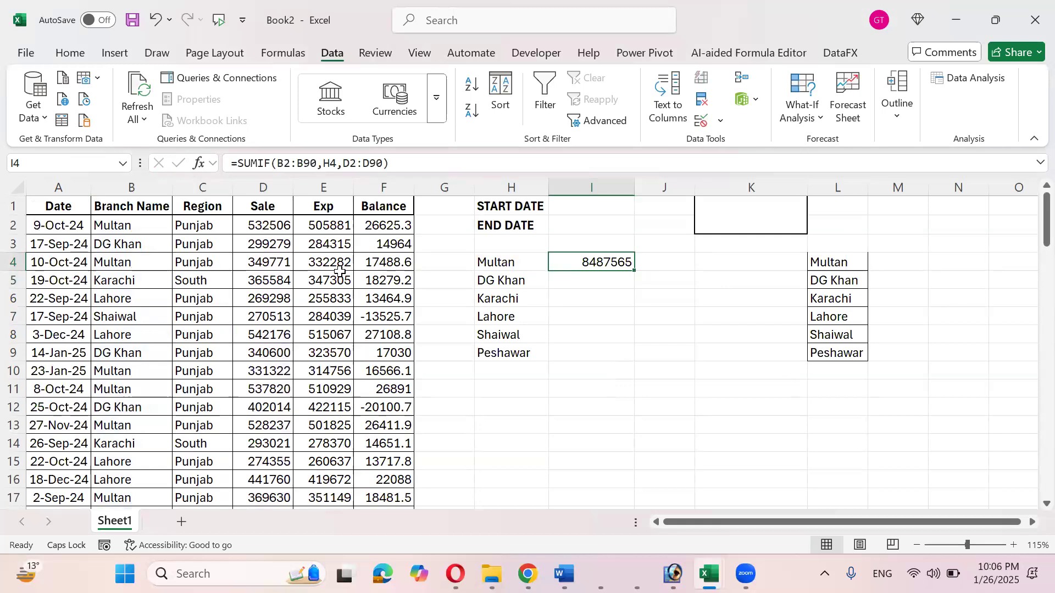
key(F2)
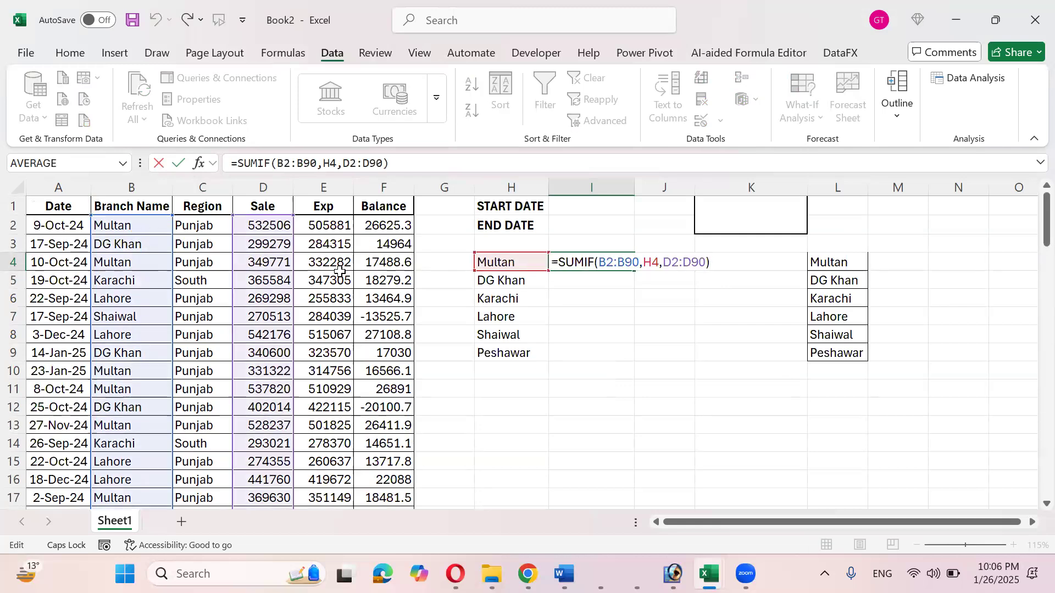
key(Left)
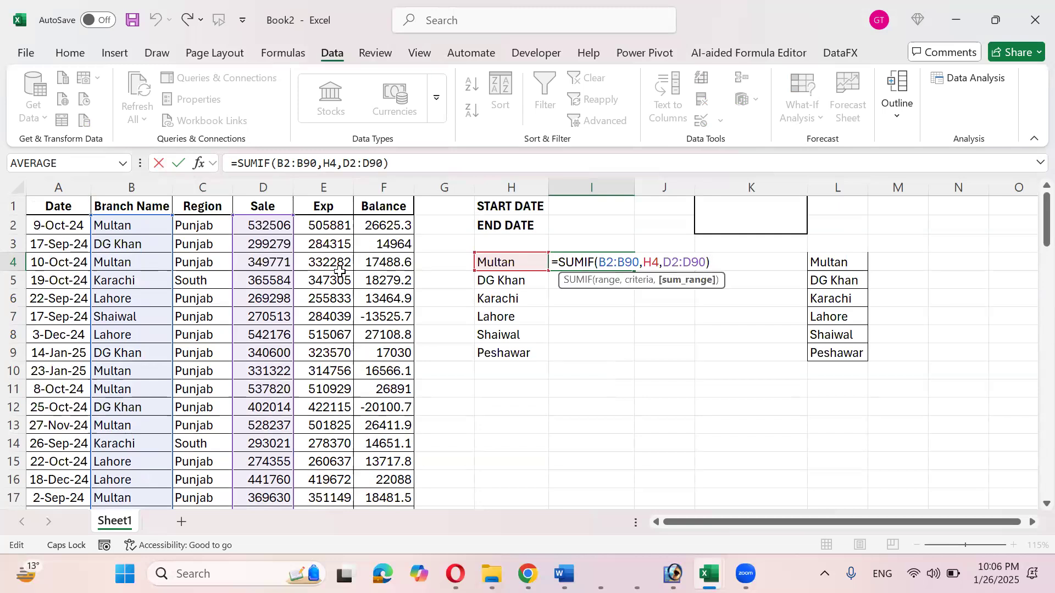
key(shift+Left)
key(shift+Left)
key(shift+Left)
key(shift+Left)
key(shift+Left)
key(shift+Left)
key(shift+Left)
key(shift+Left)
key(shift+Left)
key(shift+Left)
key(shift+Left)
key(shift+Left)
key(shift+Left)
key(shift+Left)
key(shift+Left)
key(shift+Left)
key(shift+Left)
key(shift+Left)
key(shift+Left)
key(shift+Left)
key(shift+Right)
key(shift+Right)
key(shift+Right)
key(shift+Right)
key(shift+Right)
key(shift+Right)
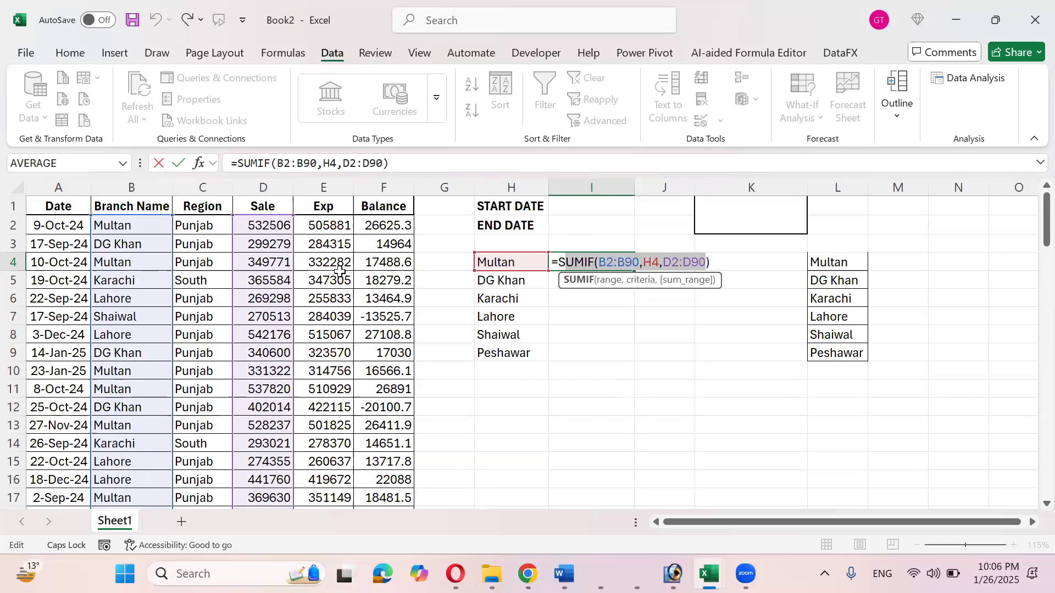
key(Right)
key(Right)
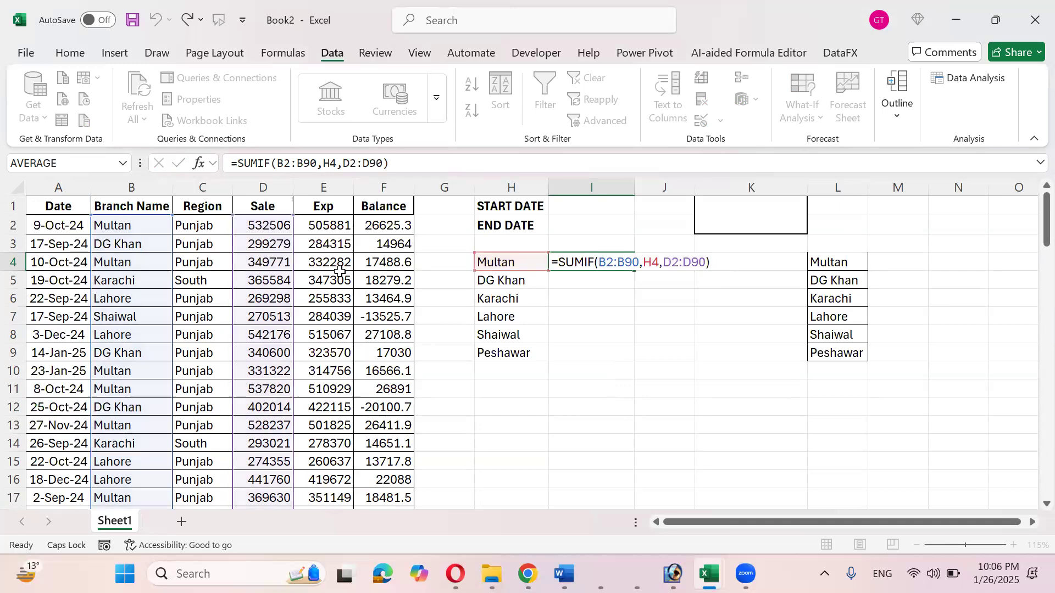
key(ctrl+Return)
- Fill the Multan SUMIF total from I4 down to I9 and review I4's formula
drag(633, 272, 619, 363)
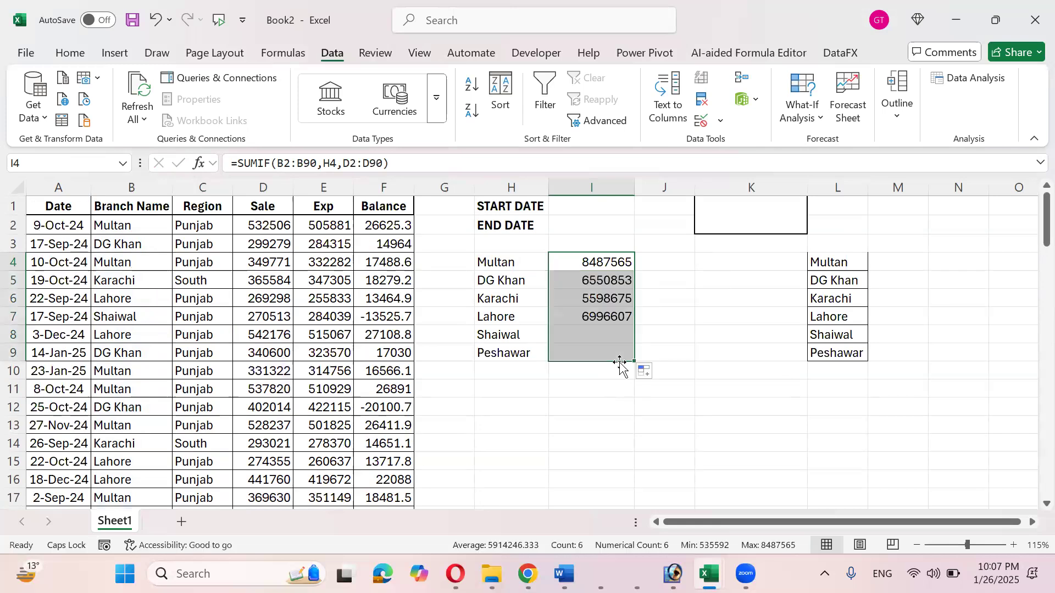
click(613, 267)
double_click(614, 266)
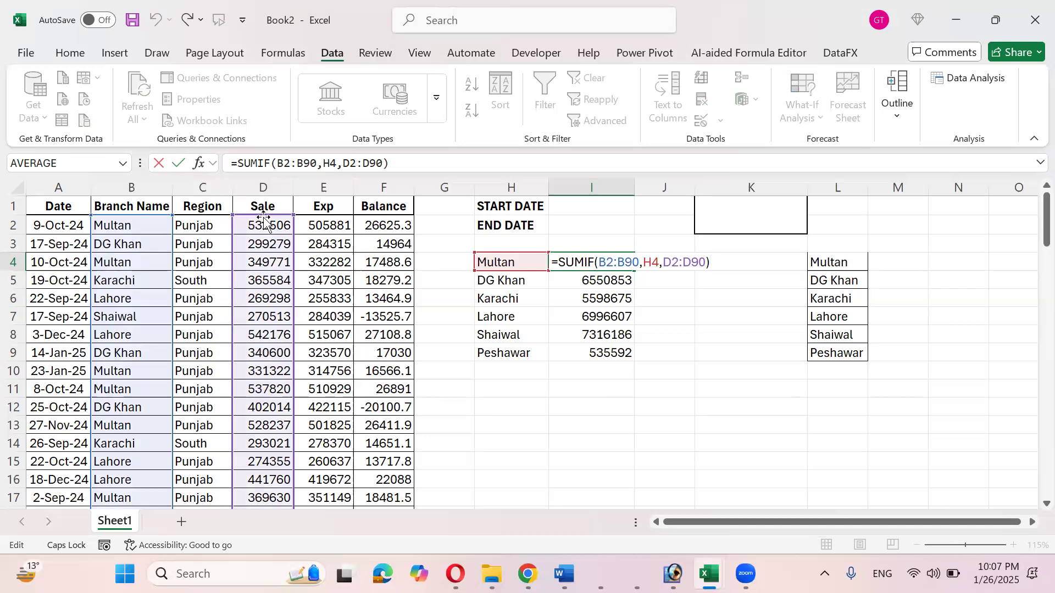
key(ctrl+Return)
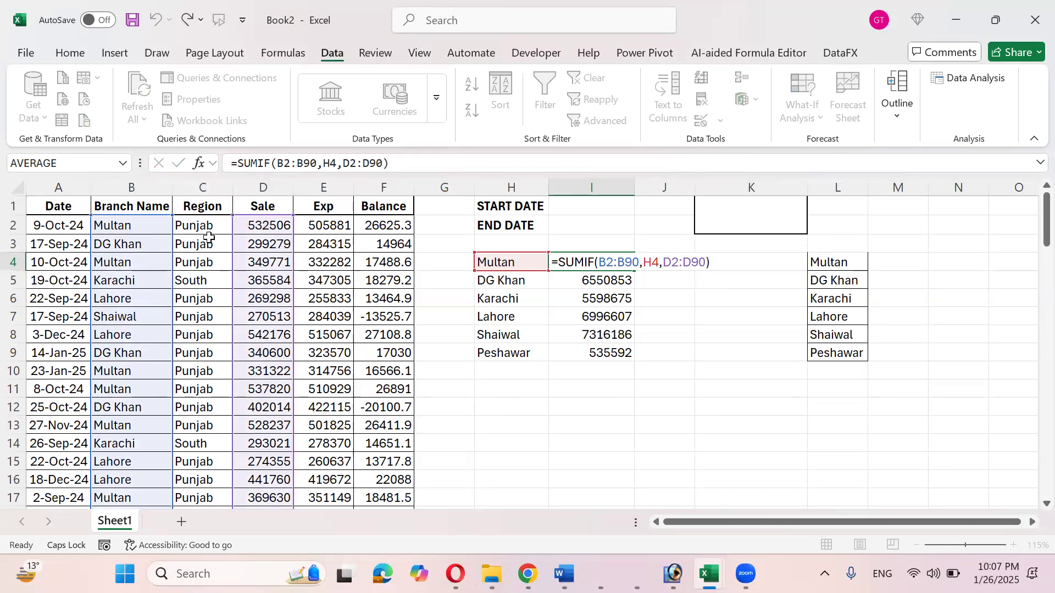
- Check the shifted SUMIF ranges in the DG Khan through Peshawar totals (I5:I9)
click(572, 280)
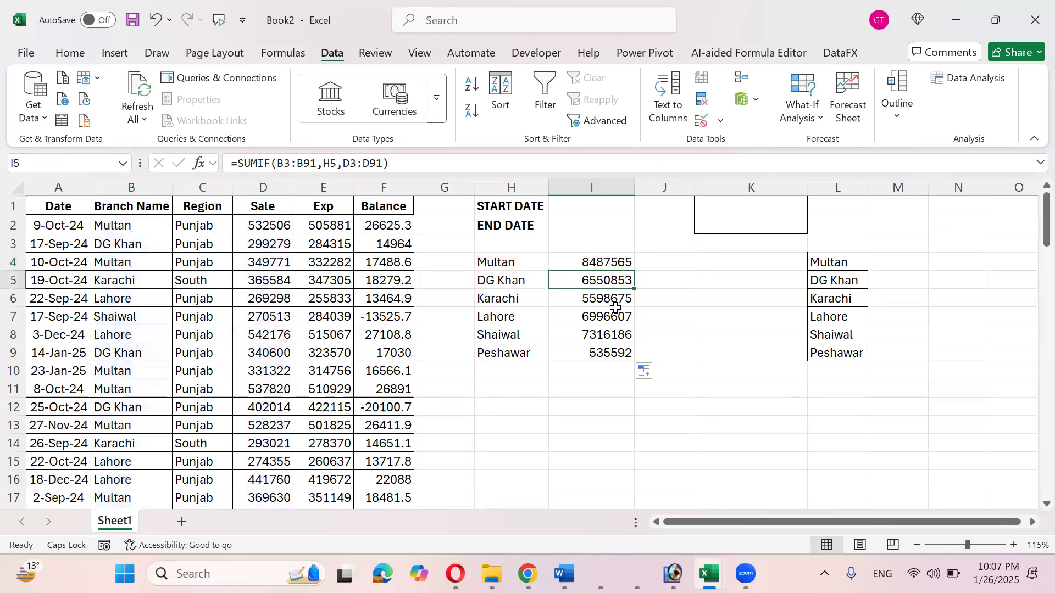
key(F2)
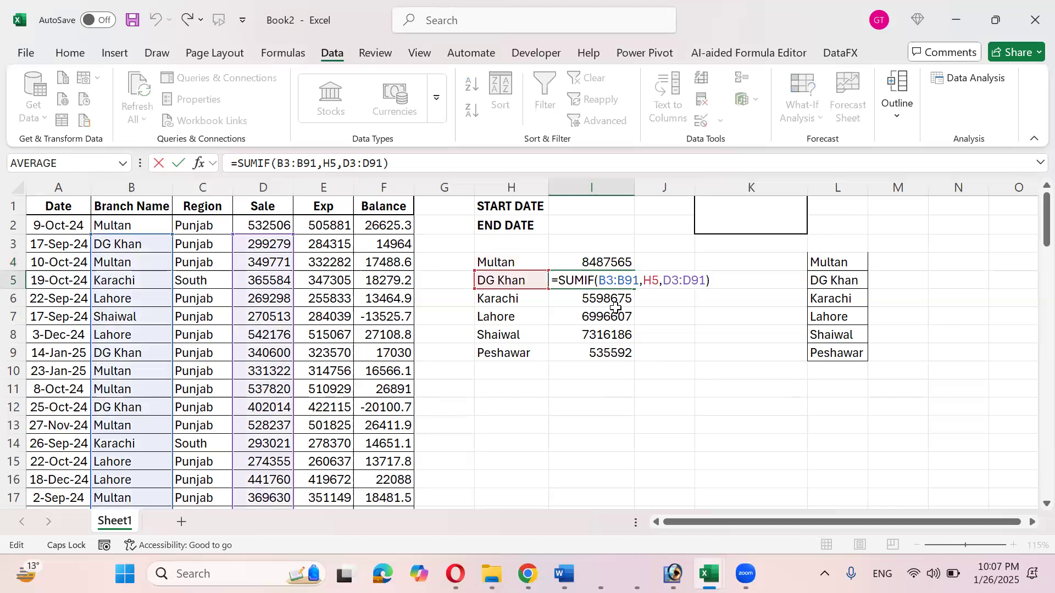
key(Return)
key(F2)
key(Return)
key(F2)
key(Return)
key(F2)
key(Return)
key(F2)
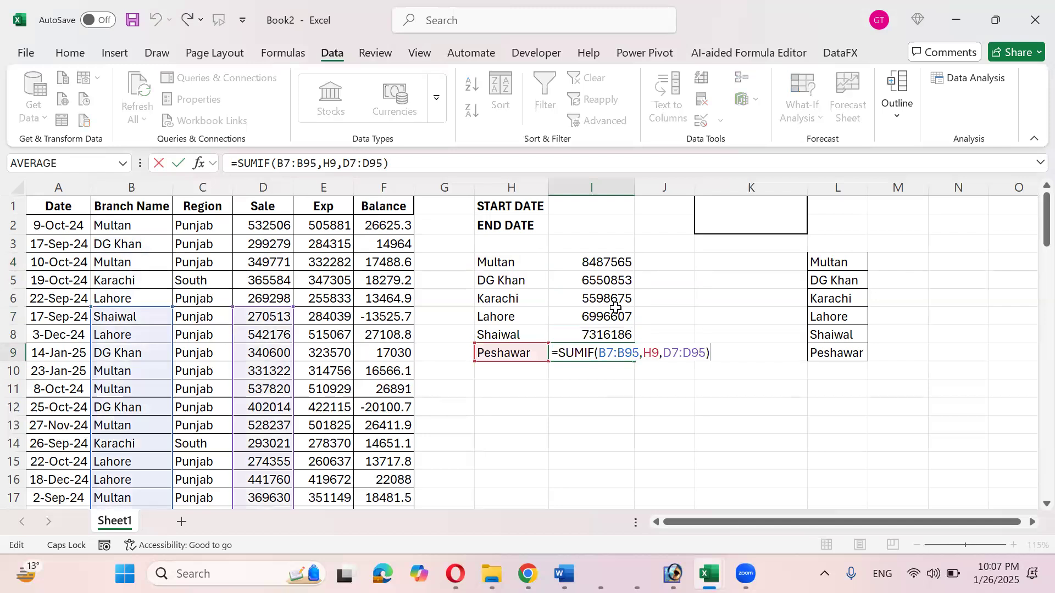
key(ctrl+Return)
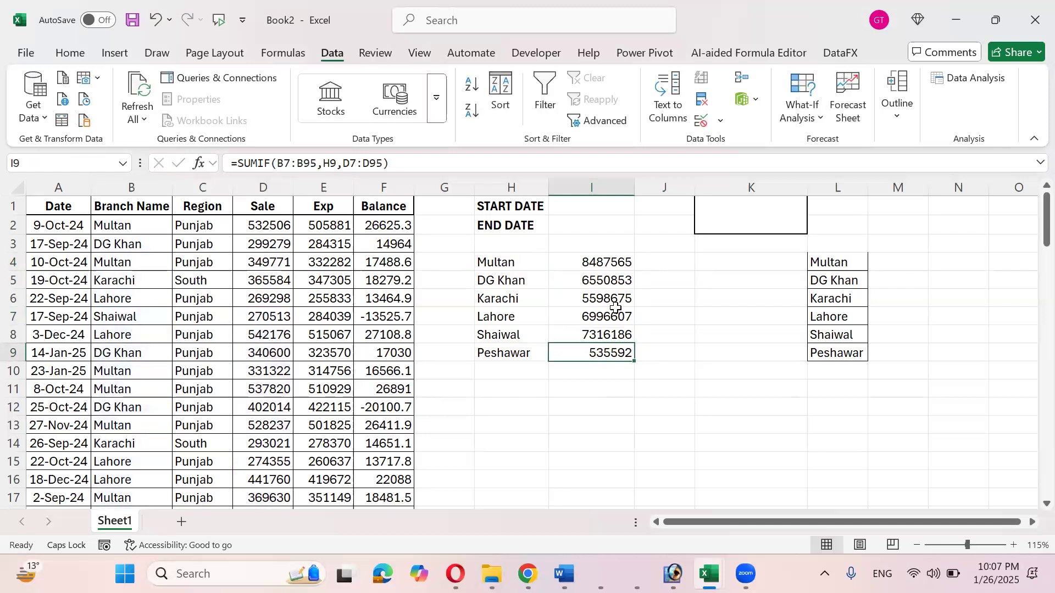
- Reopen I4's formula and select its B2:B90 range for editing
key(Up)
key(Up)
key(Up)
key(Up)
key(Up)
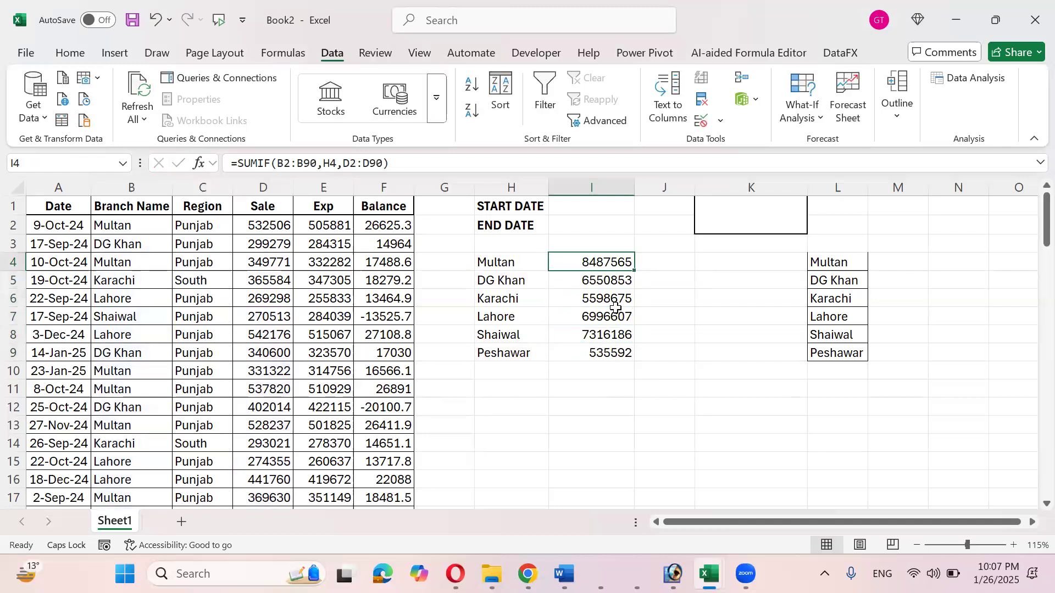
key(F2)
key(Left)
key(Left)
key(Left)
key(Left)
key(Left)
key(Left)
key(Left)
key(Left)
key(Left)
key(Left)
key(Left)
key(shift+Left)
key(shift+Left)
key(shift+Left)
key(shift+Left)
key(shift+Left)
key(shift+Left)
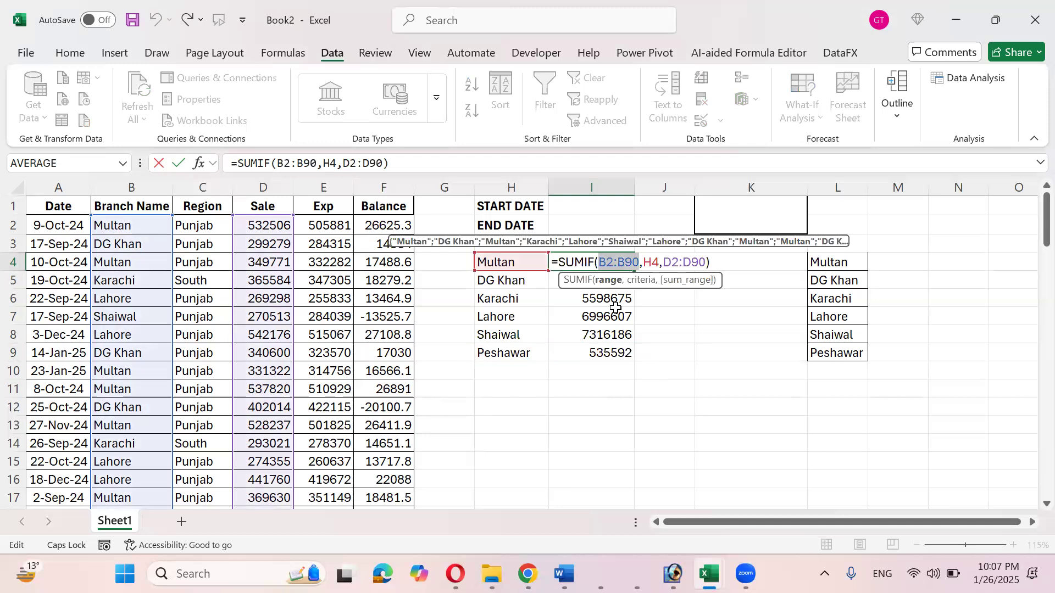
- Lock I4's SUMIF ranges as $B$2:$B$90 and $D$2:$D$90
key(F4)
key(Right)
key(Right)
key(Right)
key(Right)
key(Right)
key(shift+Right)
key(shift+Right)
key(shift+Right)
key(shift+Right)
key(shift+Right)
key(shift+Right)
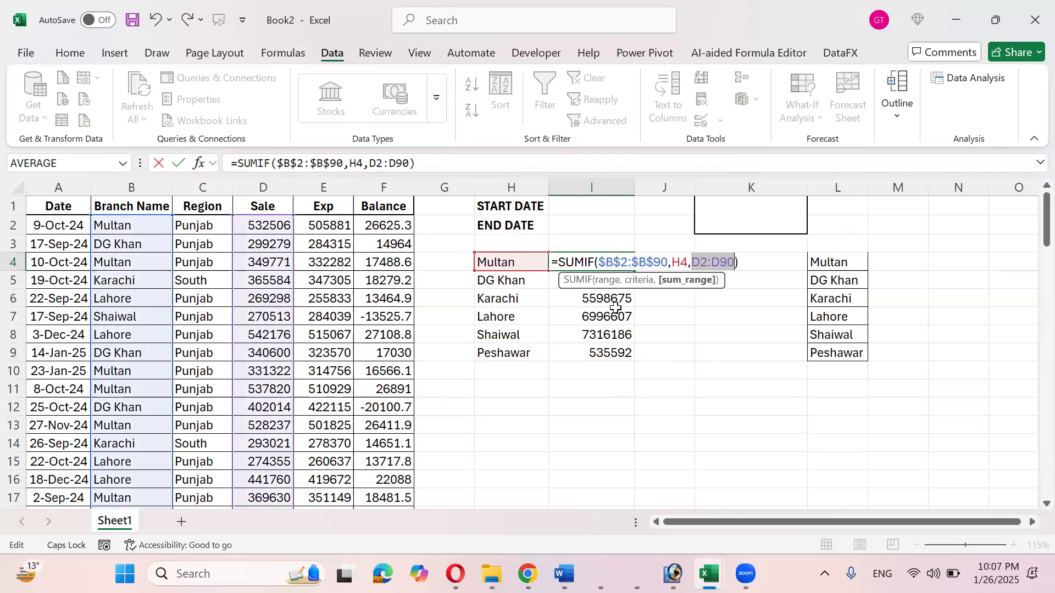
key(F4)
key(Return)
- Refill the absolute SUMIF formula from I4 down through I9 with Ctrl+D
key(Up)
key(ctrl+shift+Down)
key(ctrl+d)
- Check the ranges in the DG Khan, Karachi, Lahore, Shaiwal and Peshawar formulas
key(Down)
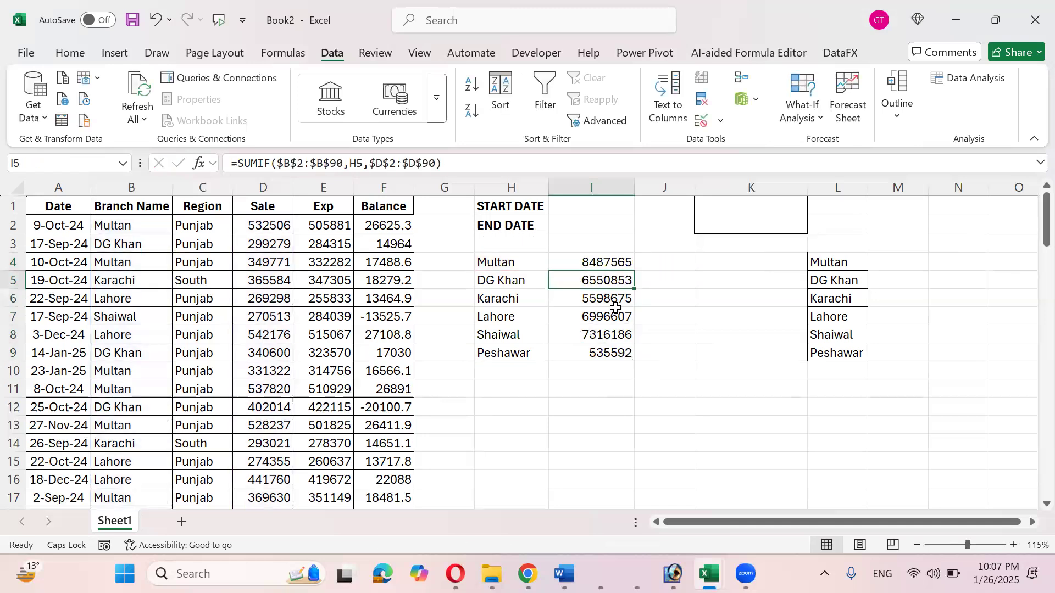
key(F2)
key(Return)
key(F2)
key(Return)
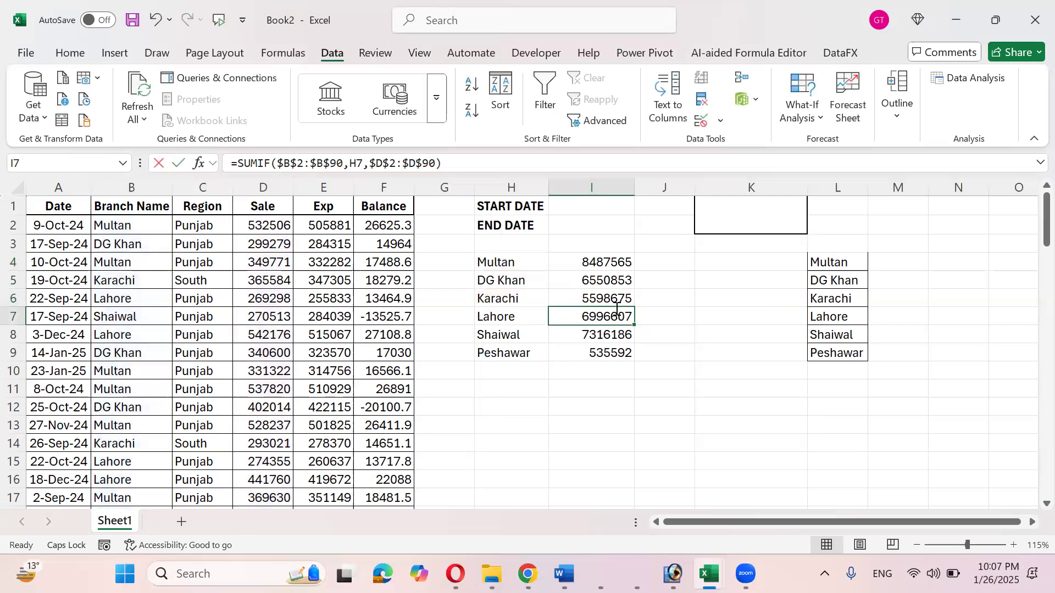
key(F2)
key(Return)
key(F2)
key(Return)
key(F2)
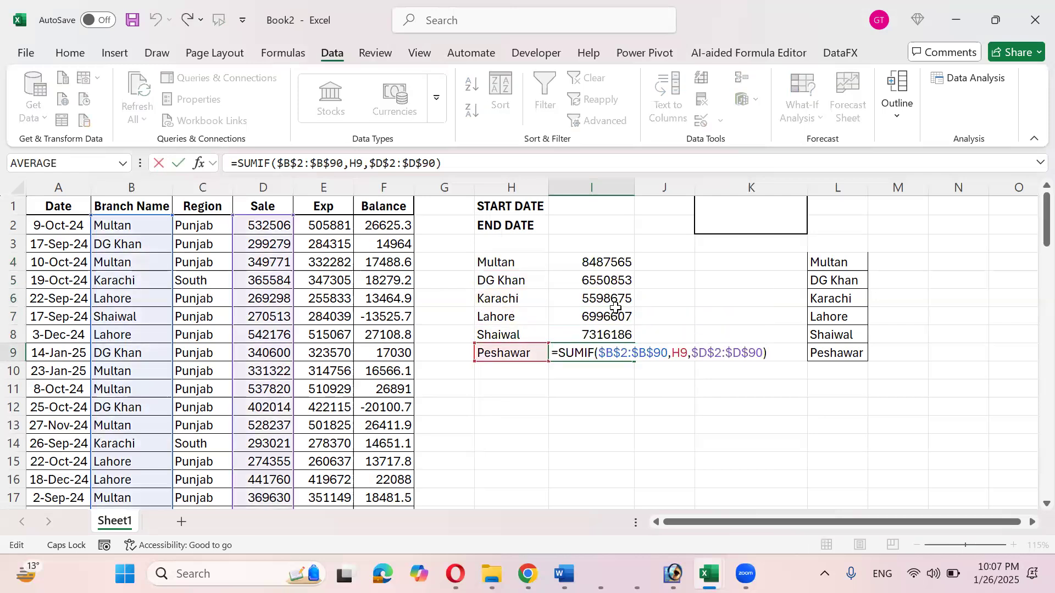
key(Return)
- Return to the Multan total in I4
key(Up)
key(ctrl+Up)
key(Up)
key(Up)
key(Down)
key(Down)
key(Left)
key(Left)
key(Left)
key(Right)
key(Right)
key(Right)
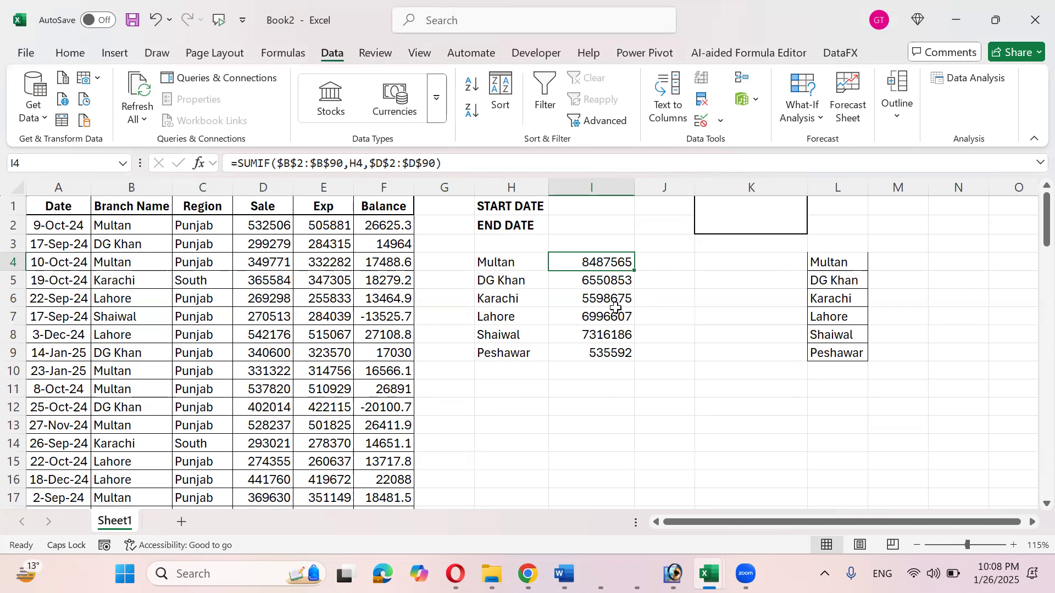
- Review I4's formula and the branch totals in I4:I9
key(F2)
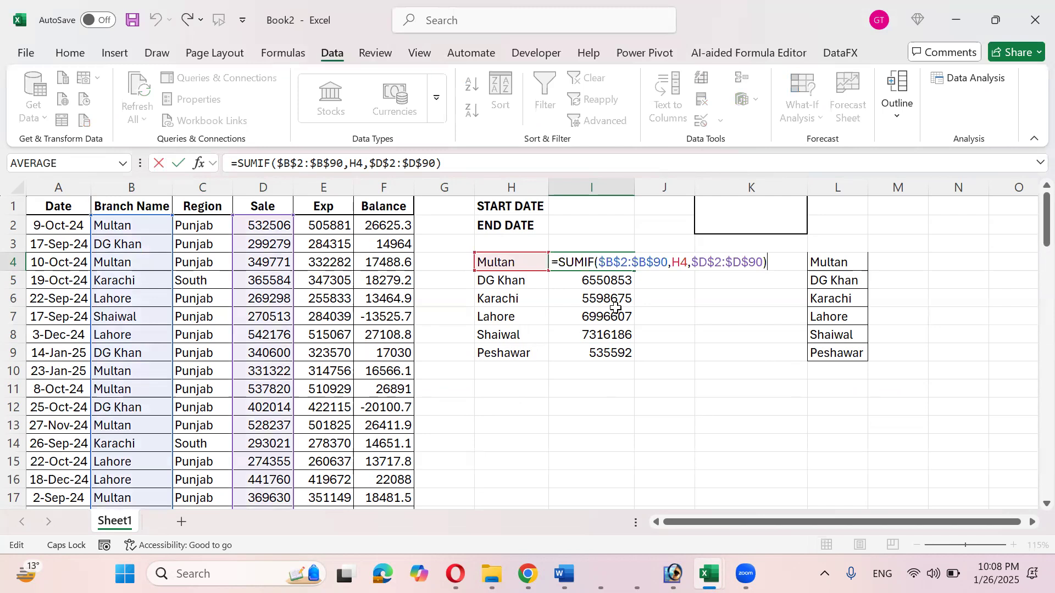
key(Return)
key(Up)
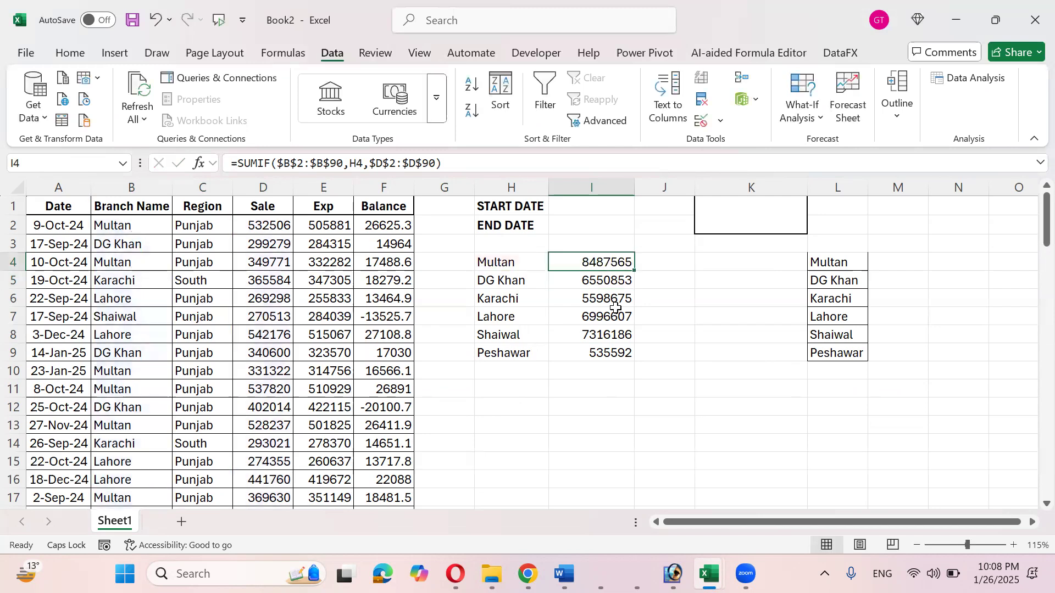
key(ctrl+shift+Down)
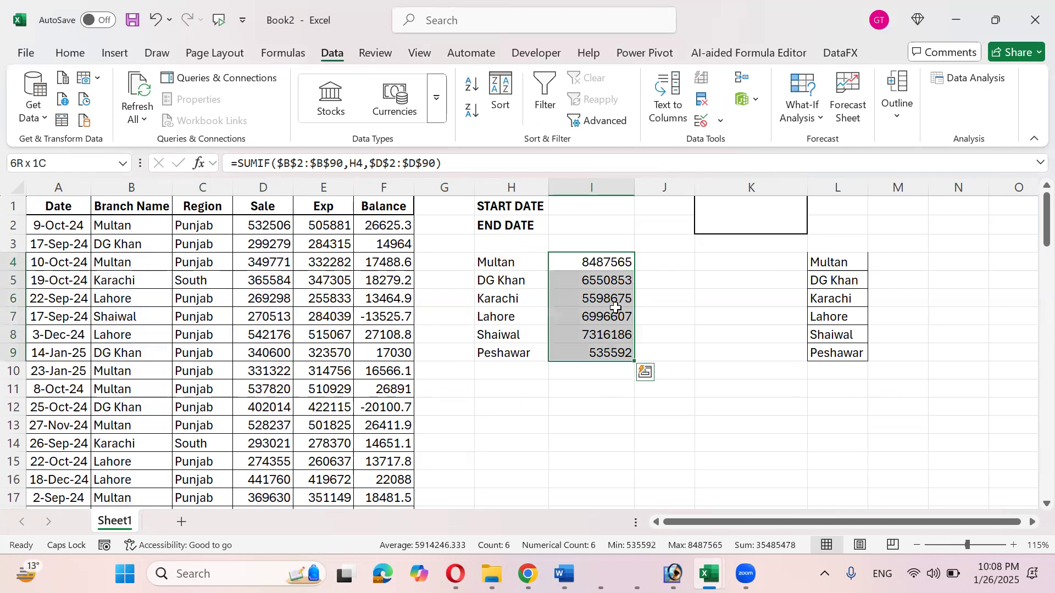
key(Down)
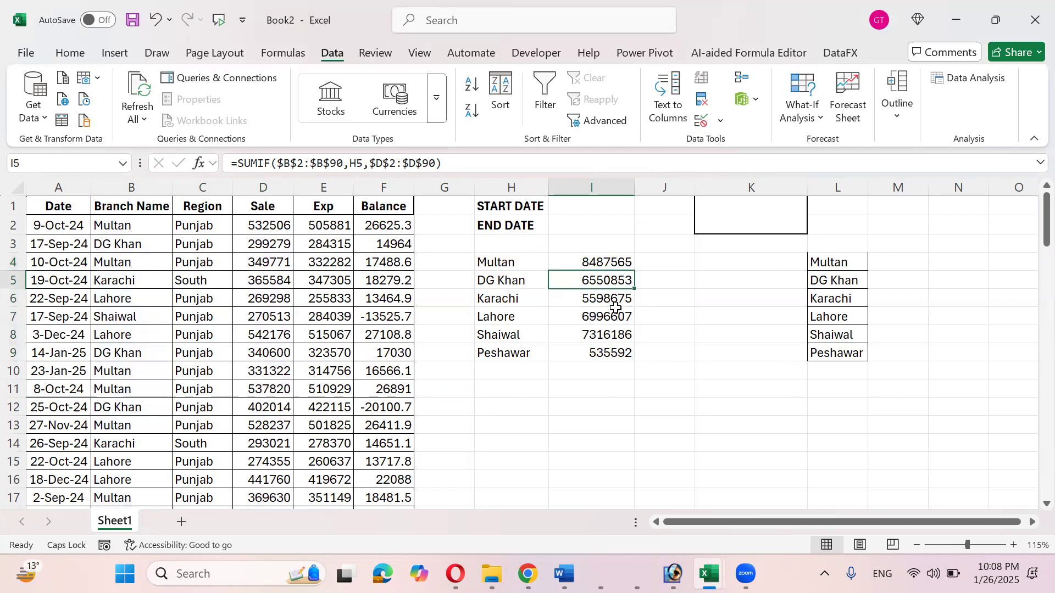
key(Up)
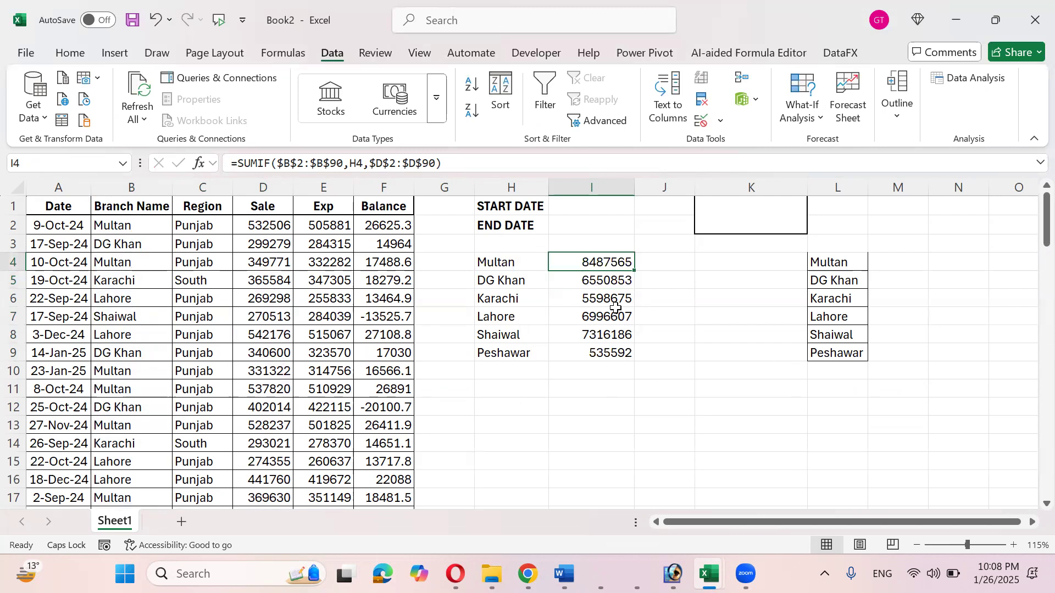
- Re-examine the $B$2:$B$90 range argument in I4's SUMIF formula
key(F2)
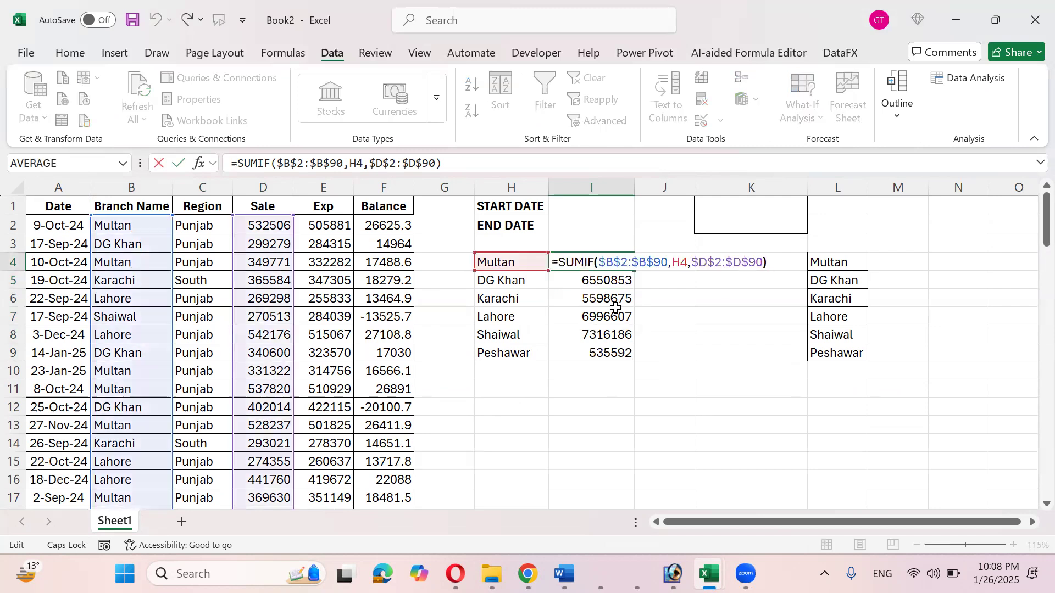
key(Left)
key(Left)
key(Left)
key(Left)
key(Left)
key(Left)
key(Left)
key(Left)
key(Left)
key(Left)
key(Left)
key(Left)
key(Left)
key(Left)
key(Left)
key(shift+Left)
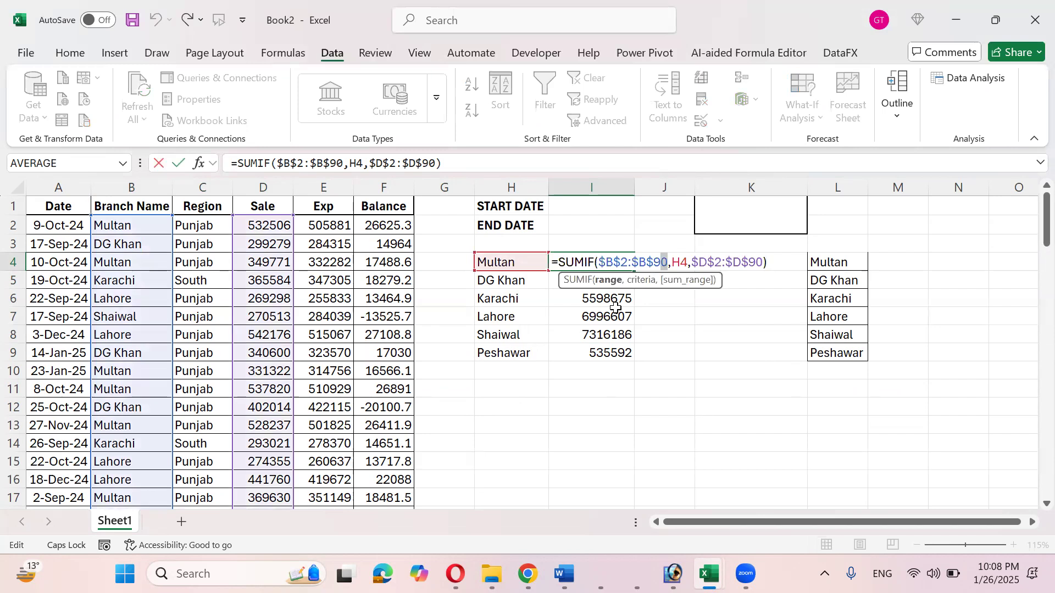
key(shift+Left)
key(shift+Left)
key(shift+Left)
key(shift+Left)
key(shift+Left)
key(shift+Left)
key(shift+Left)
key(shift+Left)
key(shift+Left)
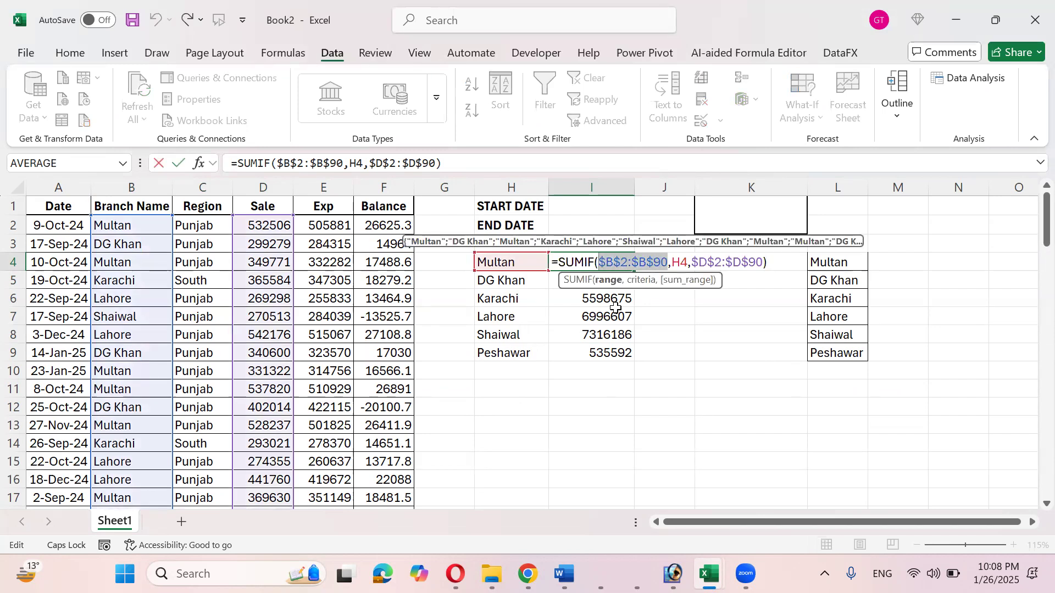
- Clear the old totals in I5:I9, keeping the Multan 8487565 total in I4
key(Return)
key(ctrl+shift+Down)
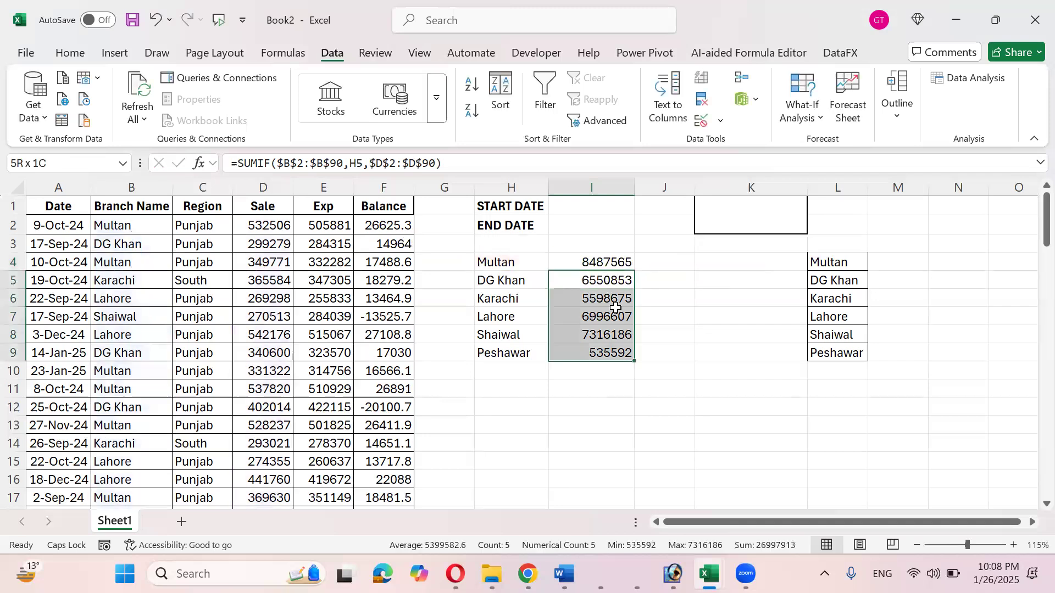
key(Delete)
key(Up)
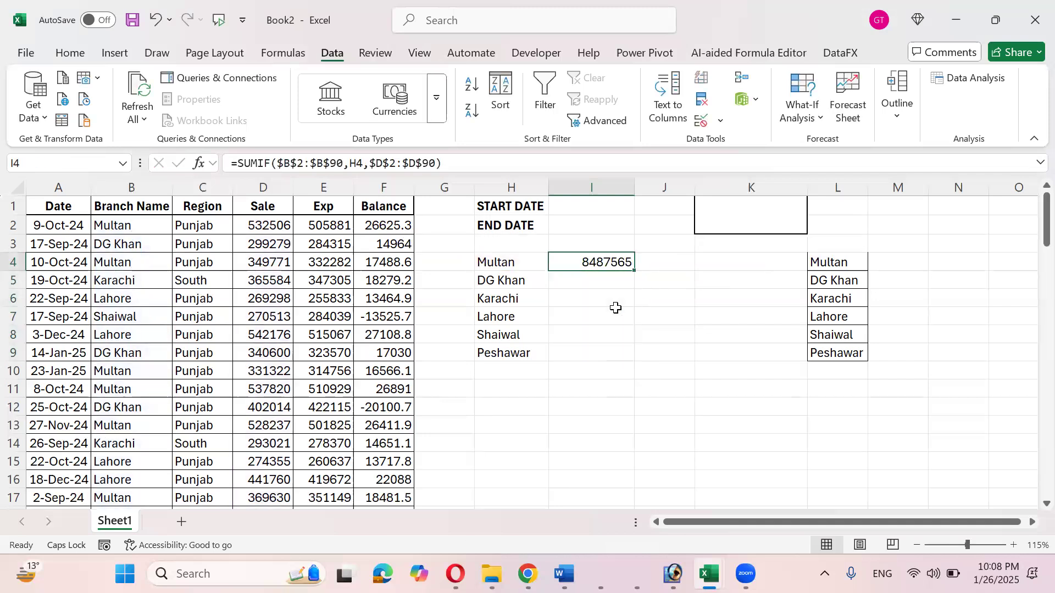
key(F2)
key(Return)
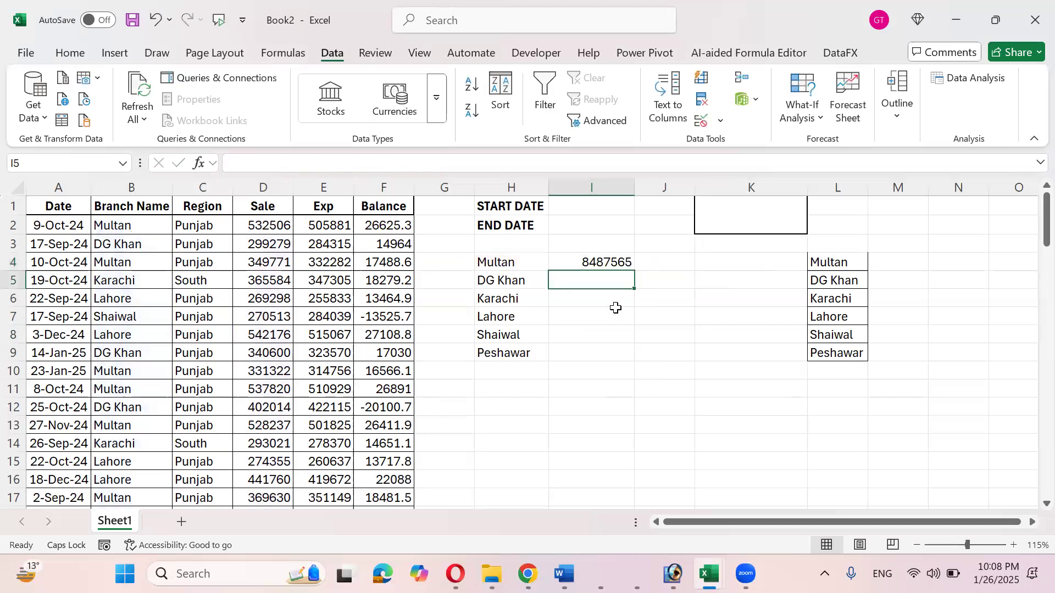
- Fill the locked SUMIF from I4 down to I9, giving DG Khan 6550853 through Peshawar 535592
click(615, 307)
key(Up)
key(Up)
key(ctrl+c)
key(Down)
key(shift+Down)
key(shift+Down)
key(shift+Down)
key(shift+Down)
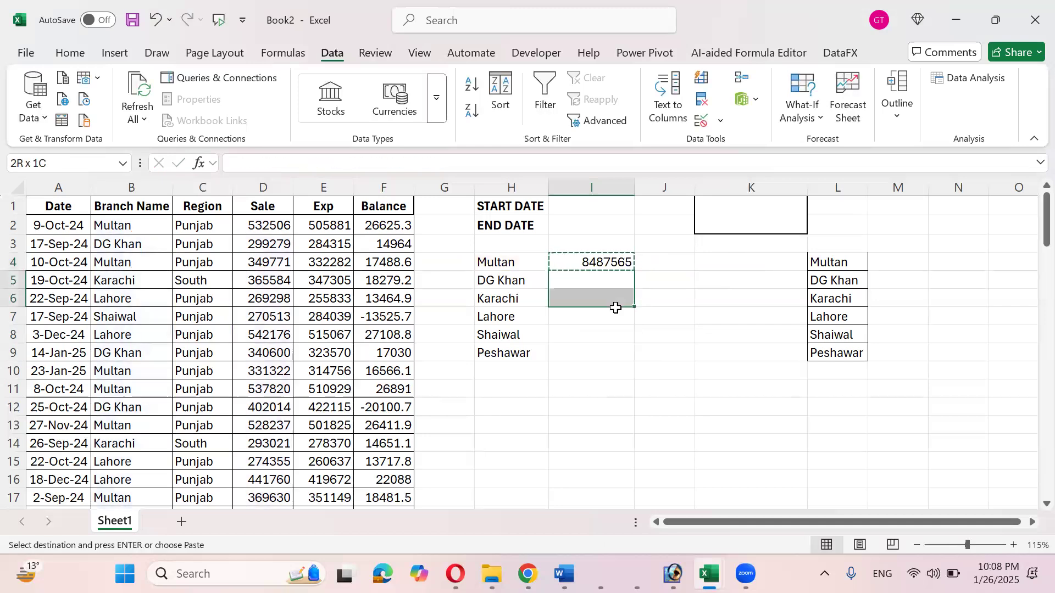
key(Escape)
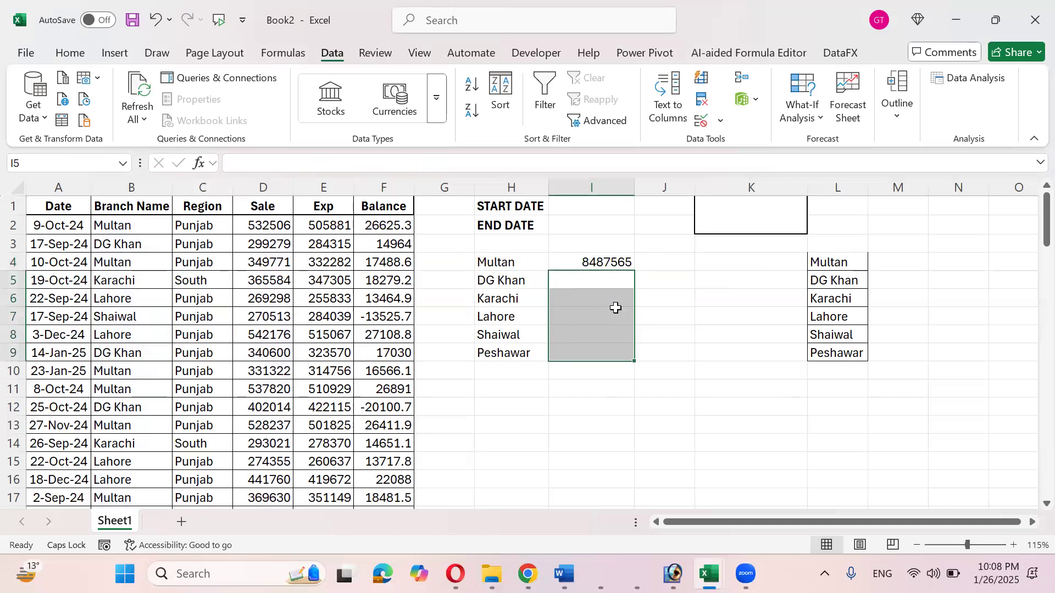
key(Up)
key(shift+Down)
key(shift+Down)
key(shift+Down)
key(shift+Down)
key(shift+Down)
key(ctrl+d)
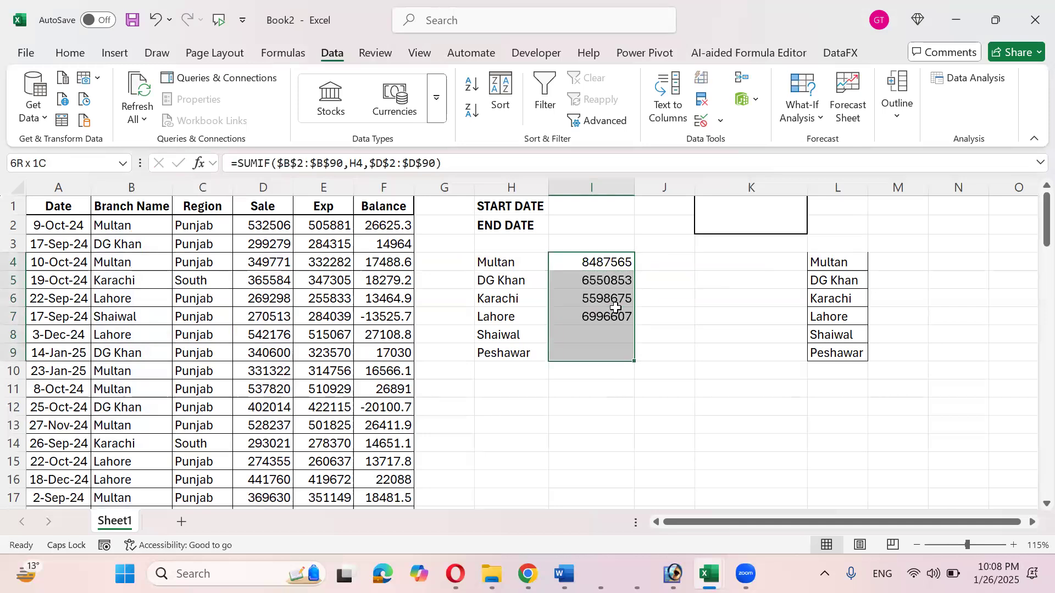
key(Down)
key(F2)
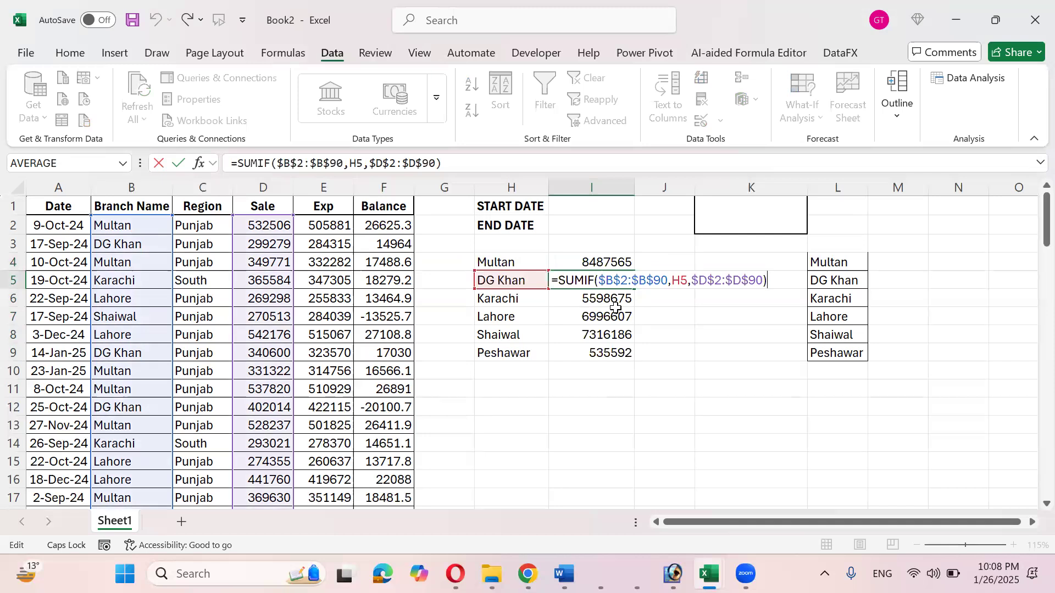
key(Left)
key(Left)
key(Left)
key(Left)
key(Left)
key(Left)
key(Left)
key(Left)
key(Left)
key(Left)
key(Left)
key(Left)
key(Left)
key(Left)
key(Left)
key(Left)
key(Left)
key(Left)
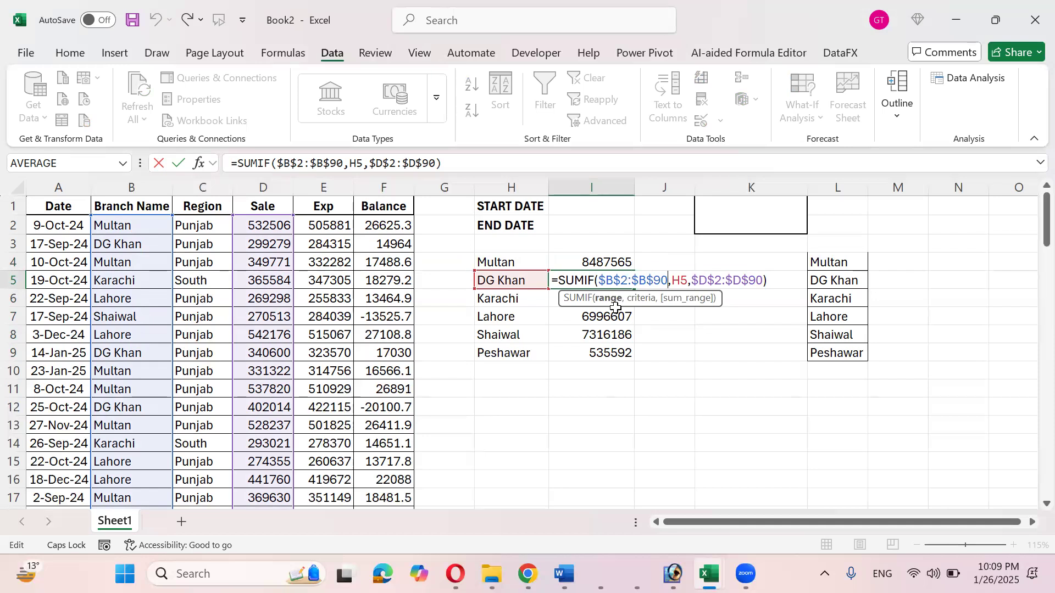
key(Right)
key(Right)
key(Right)
key(Right)
key(Right)
key(Right)
key(Right)
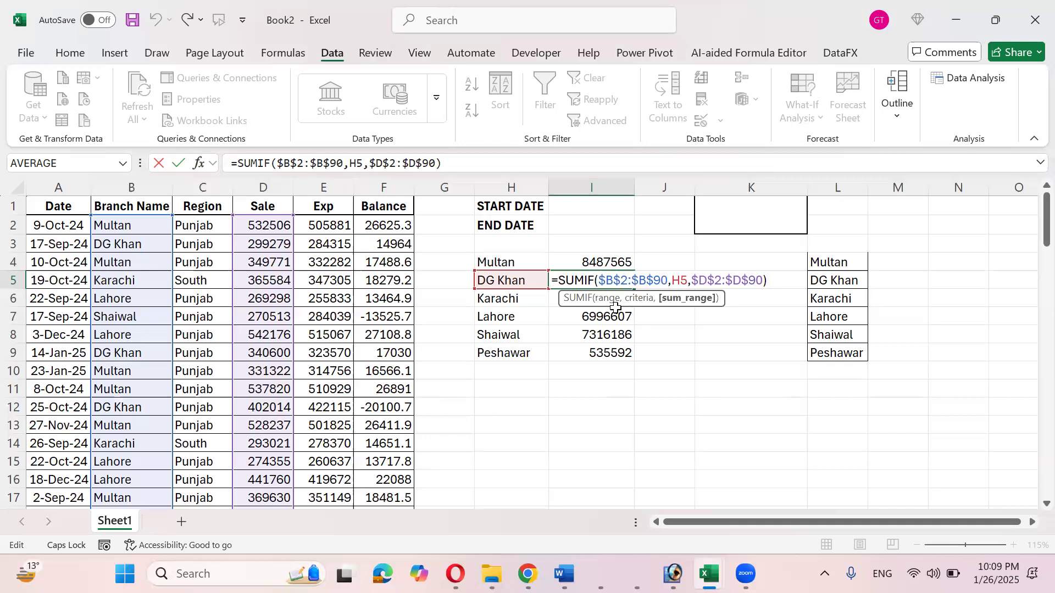
key(Return)
key(F2)
key(Return)
key(F2)
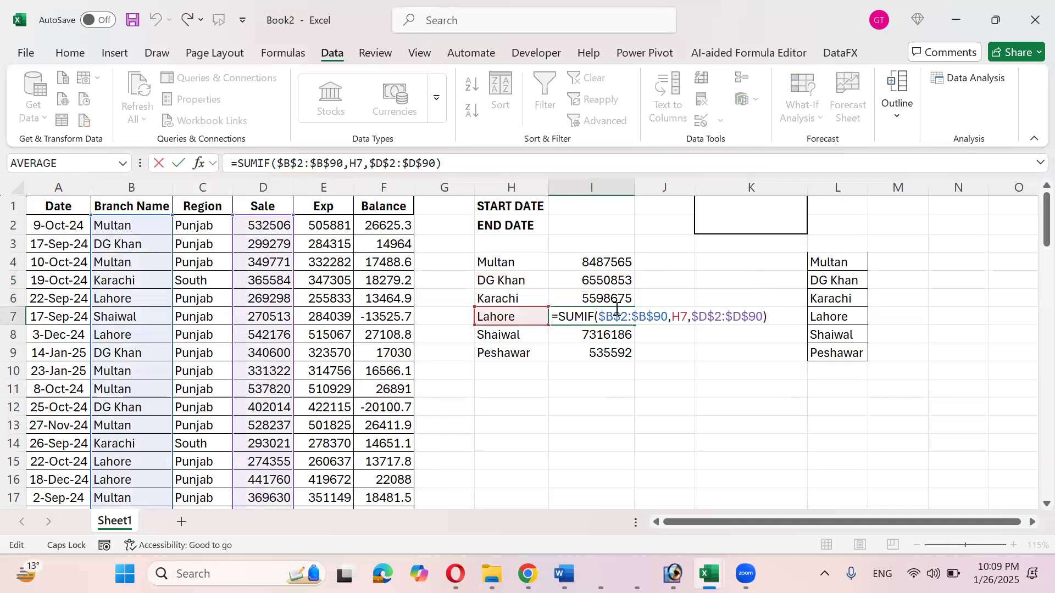
key(Return)
key(F2)
key(Return)
key(F2)
key(Return)
key(Up)
key(Up)
key(Up)
key(Up)
key(Up)
key(Up)
key(F2)
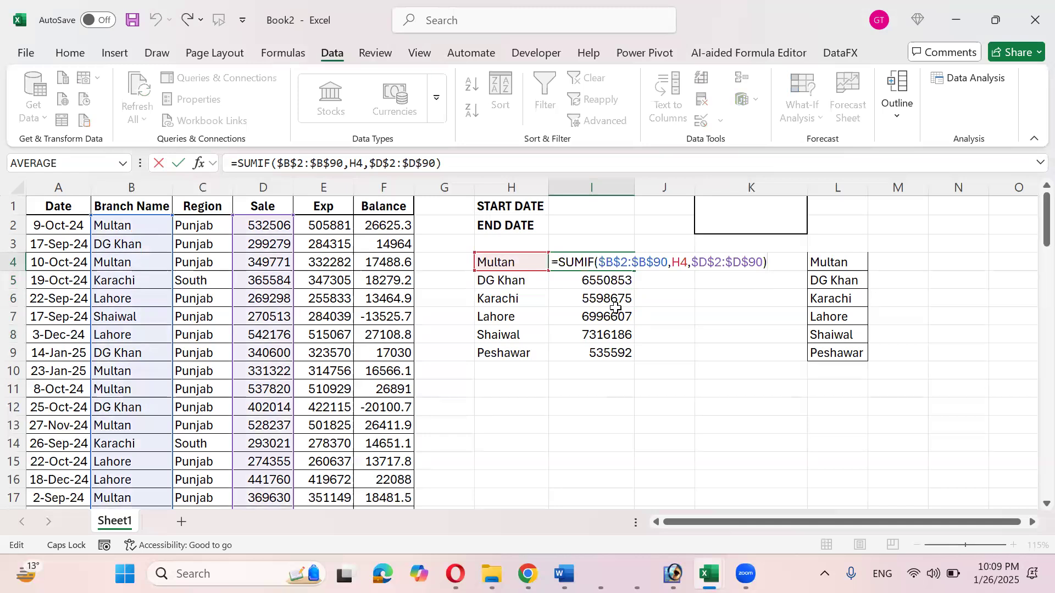
key(Left)
key(Left)
key(Left)
key(Left)
key(Left)
key(Left)
key(Left)
key(Left)
key(Left)
key(Left)
key(Left)
key(Left)
key(Left)
key(Left)
key(Left)
key(Left)
key(Left)
key(Left)
key(Left)
key(Left)
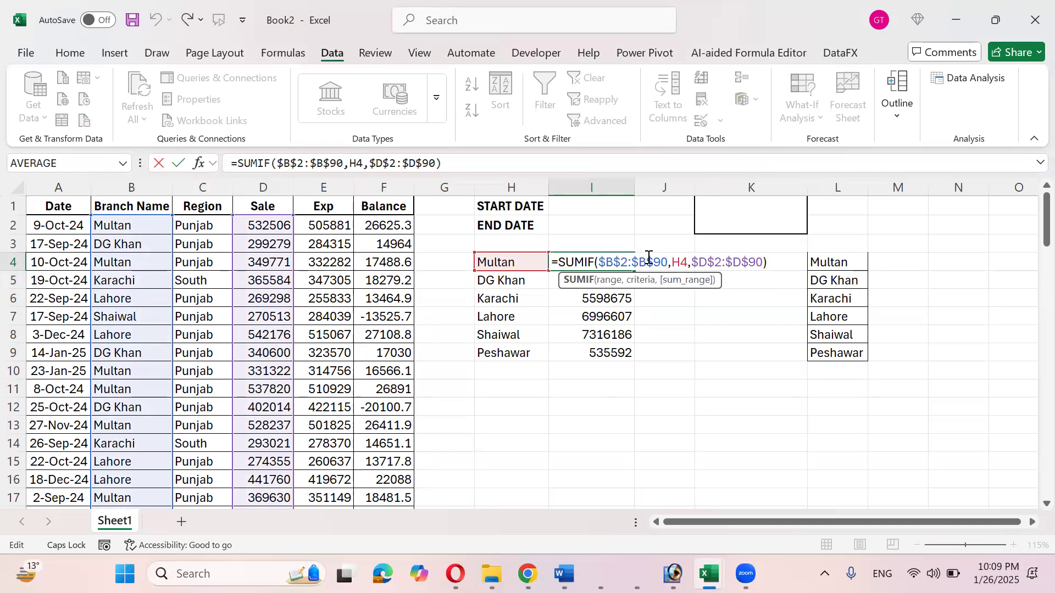
drag(668, 261, 600, 258)
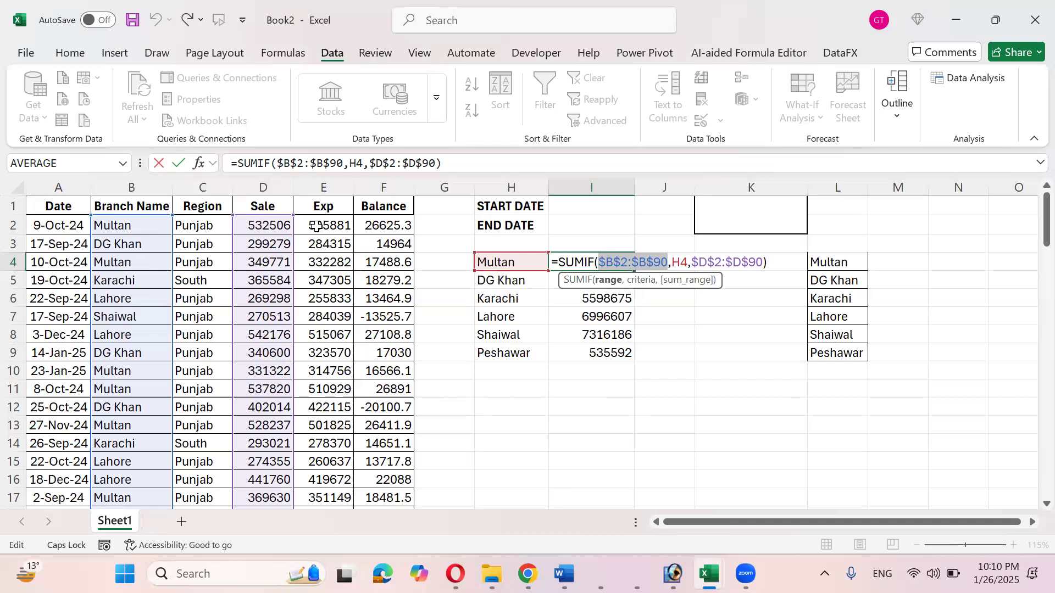
key(ctrl+Return)
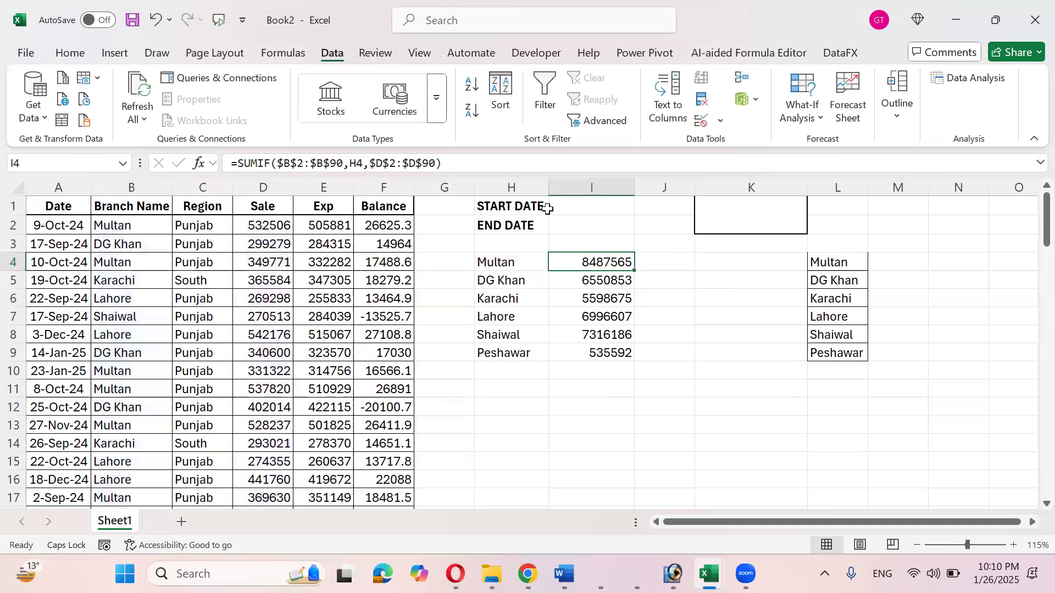
- Enter start date 10 OCT 2024 in I1 and end date 1 JAN 2025 in I2
drag(71, 225, 78, 477)
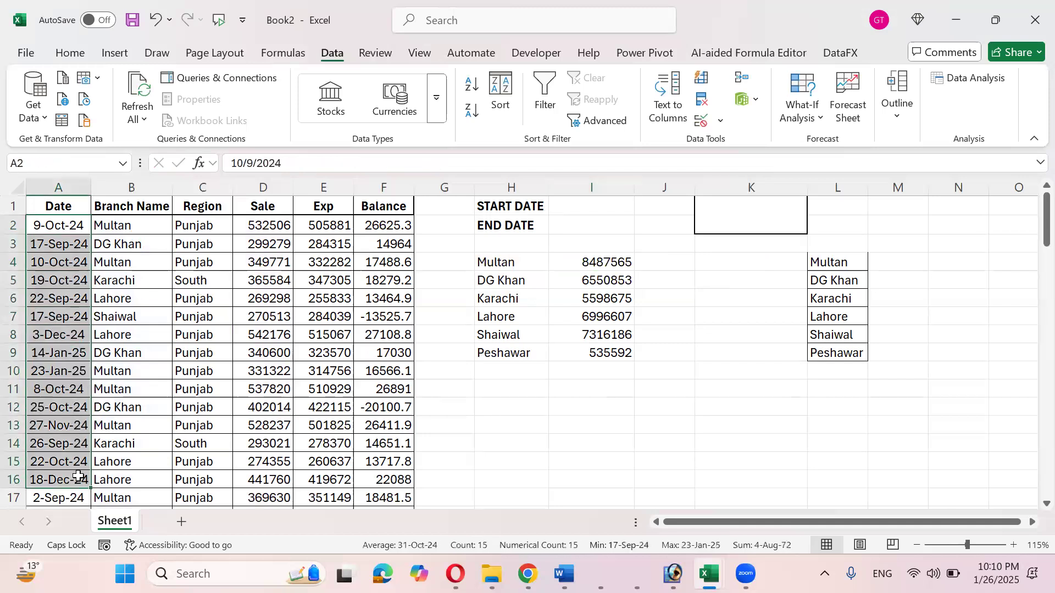
click(576, 207)
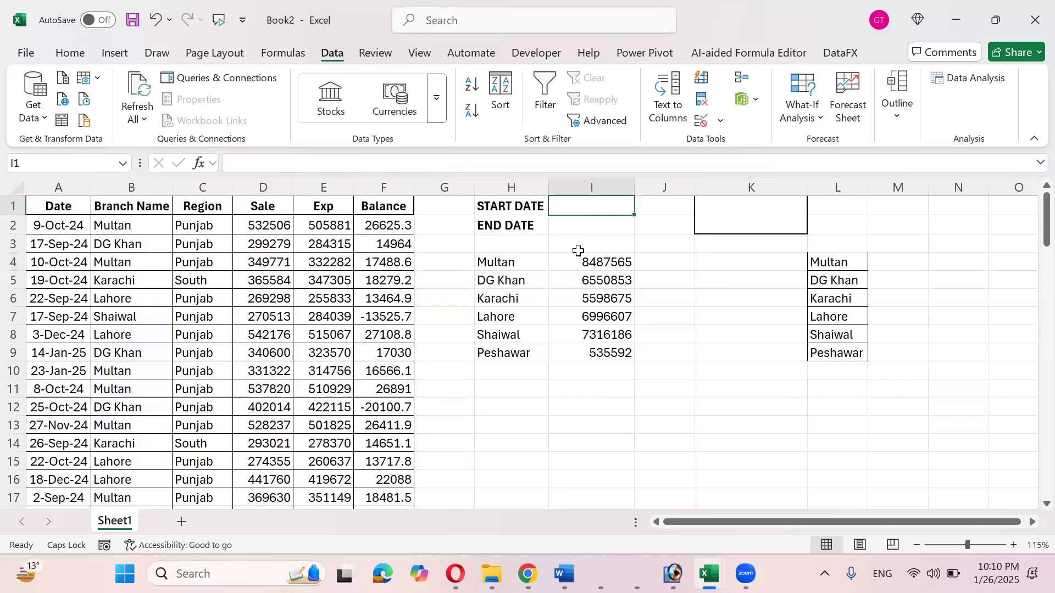
text(10)
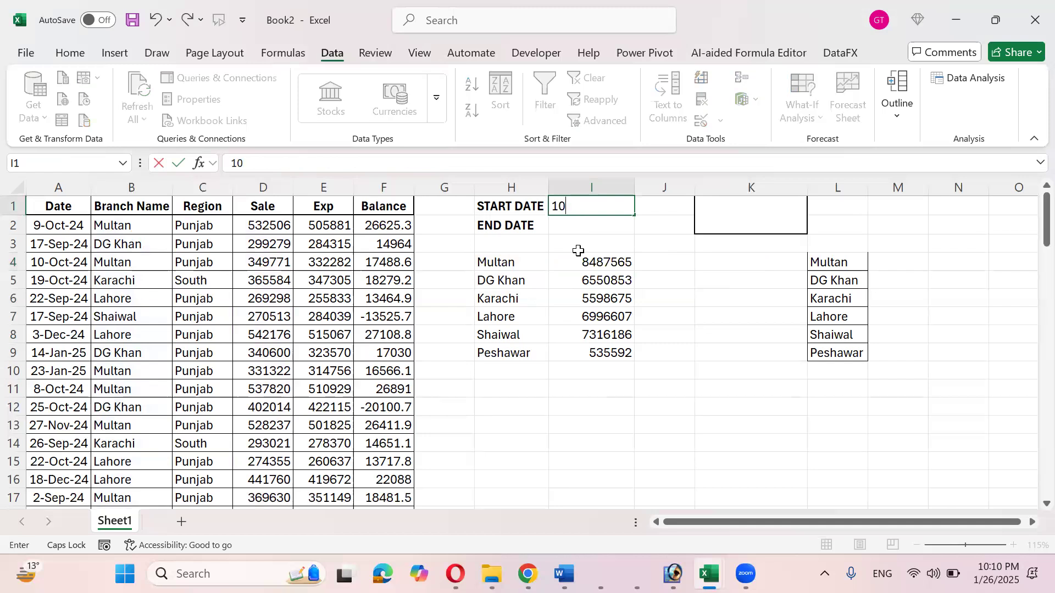
text( OCT 2024)
key(Return)
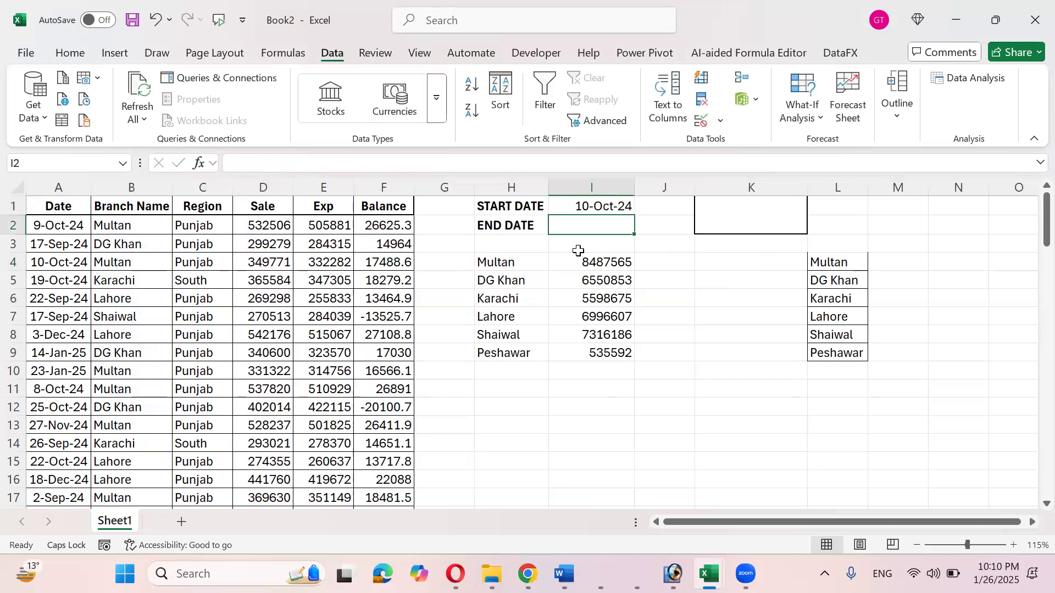
text(1 JAN)
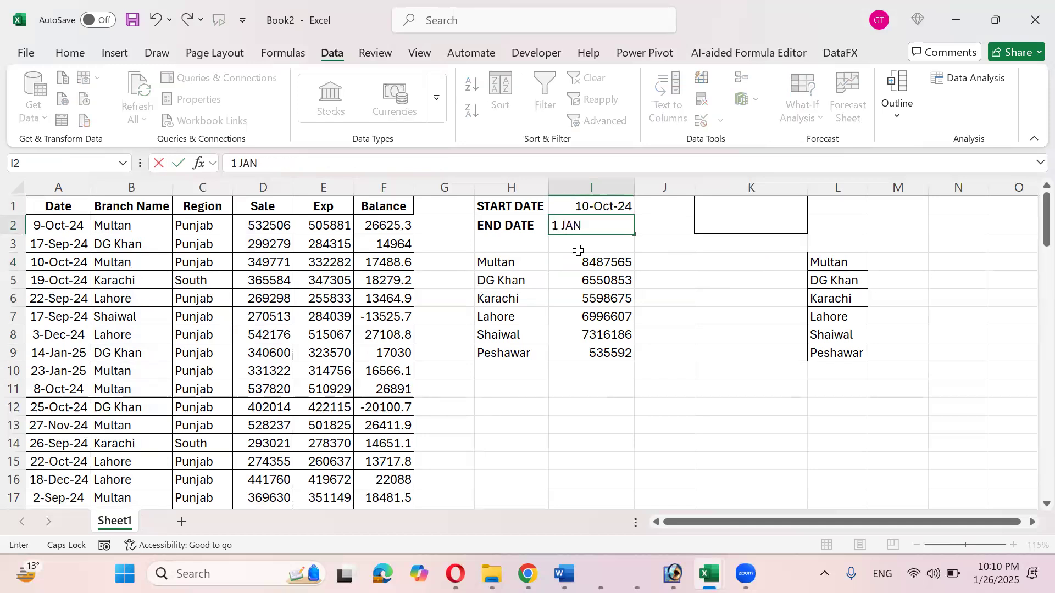
text( 2025)
key(ctrl+Return)
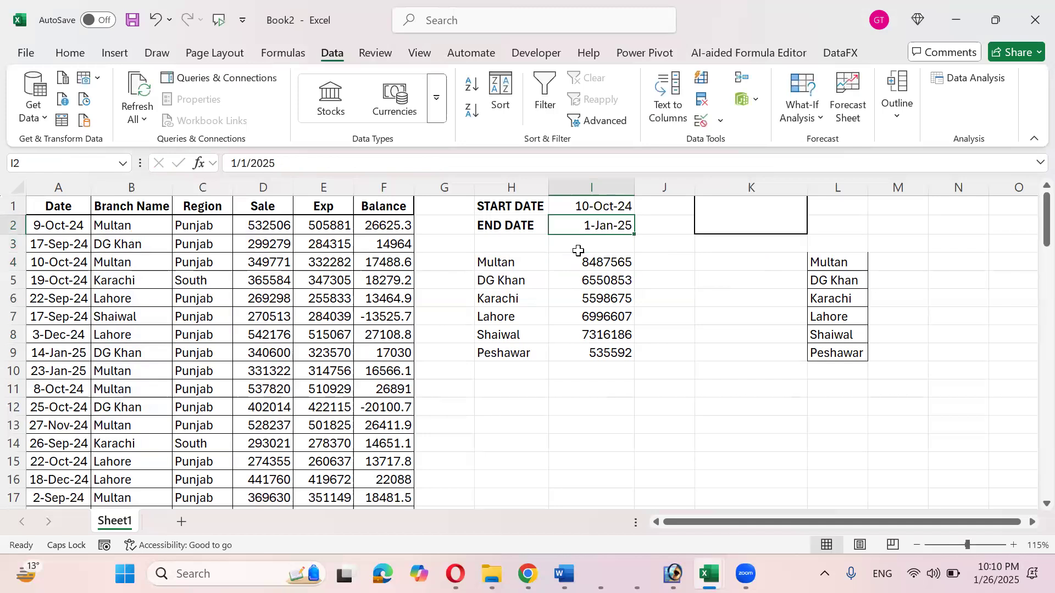
- Compare the I1:I2 dates against the Date column and Sale figures, ending on merged K1
drag(71, 226, 56, 422)
drag(269, 224, 266, 462)
drag(566, 202, 589, 227)
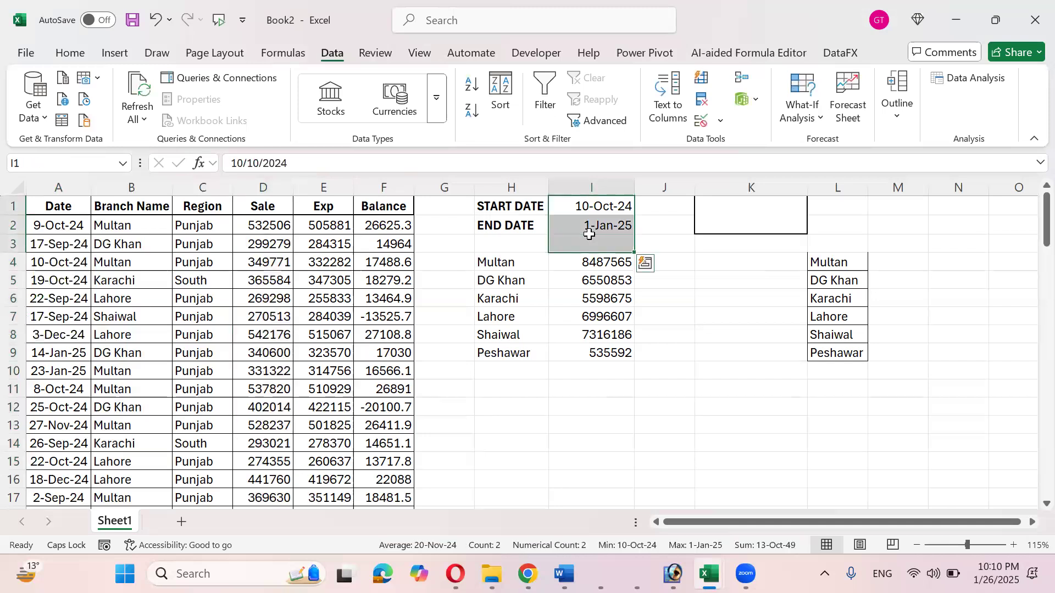
click(595, 228)
click(599, 207)
click(600, 221)
click(601, 204)
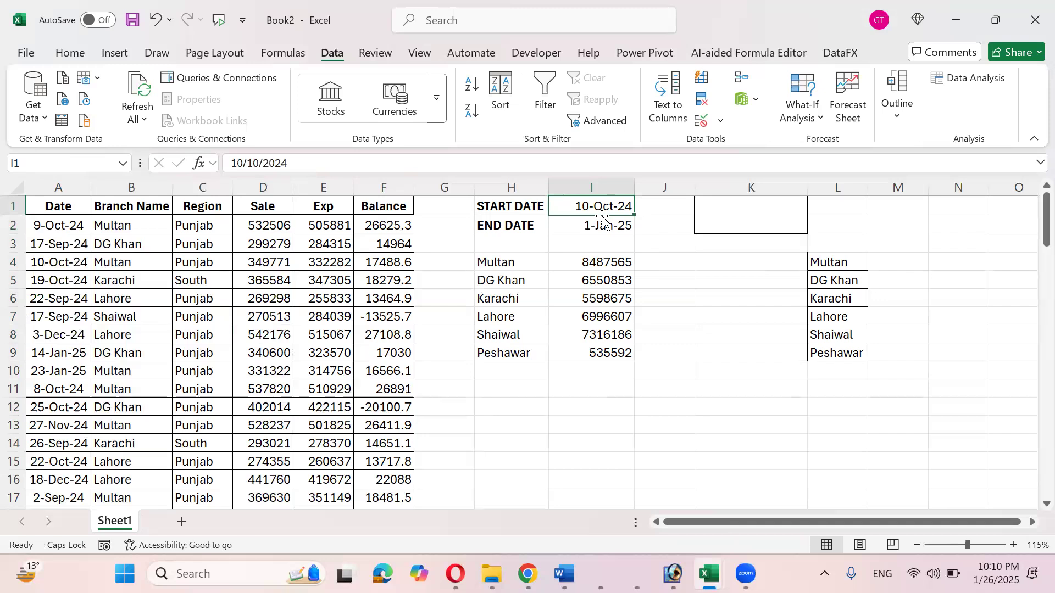
shift+click(600, 224)
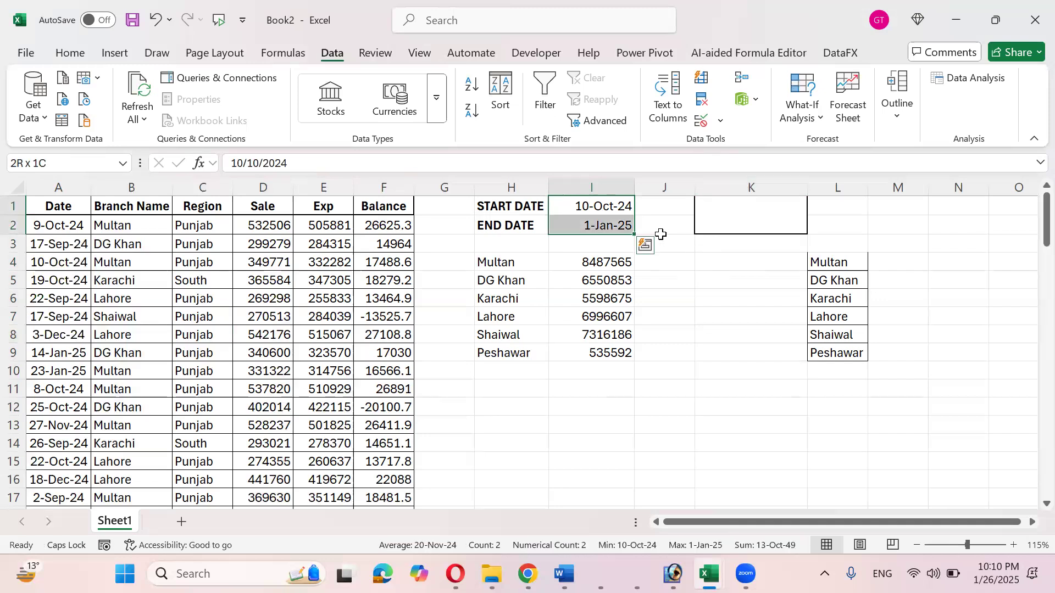
click(69, 188)
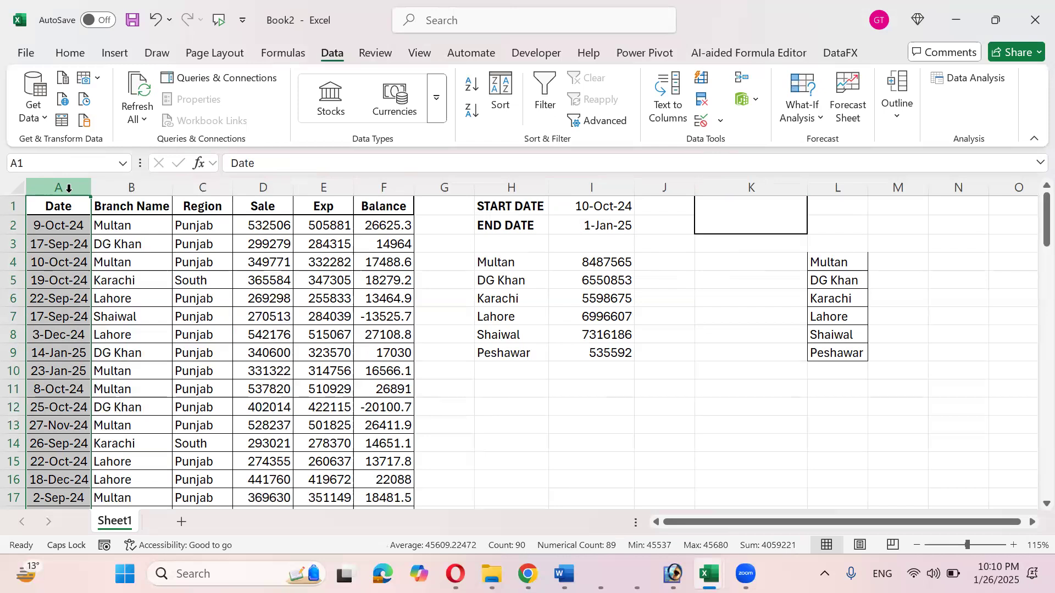
click(616, 208)
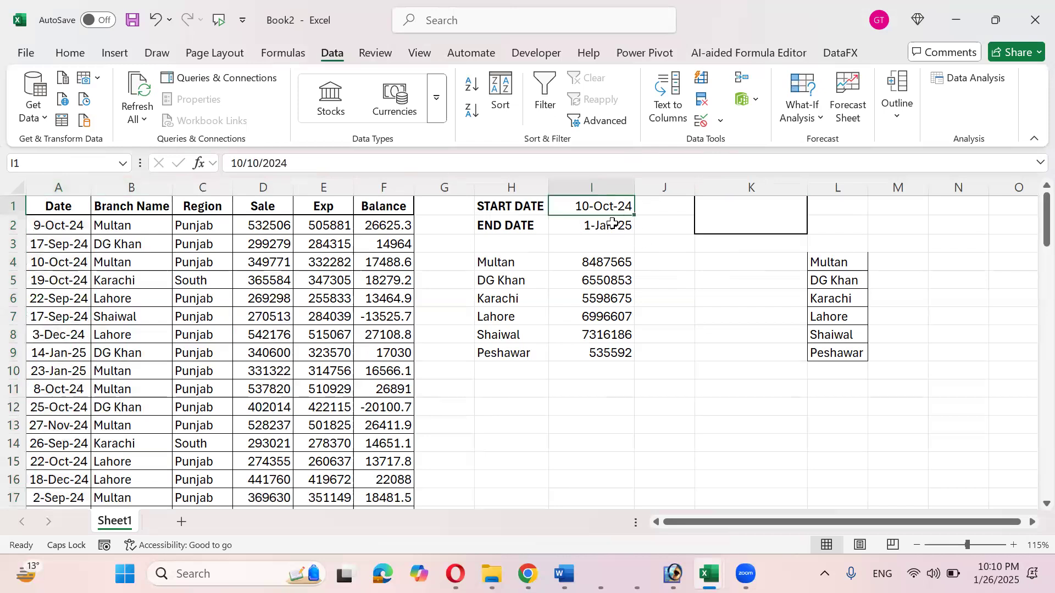
click(613, 223)
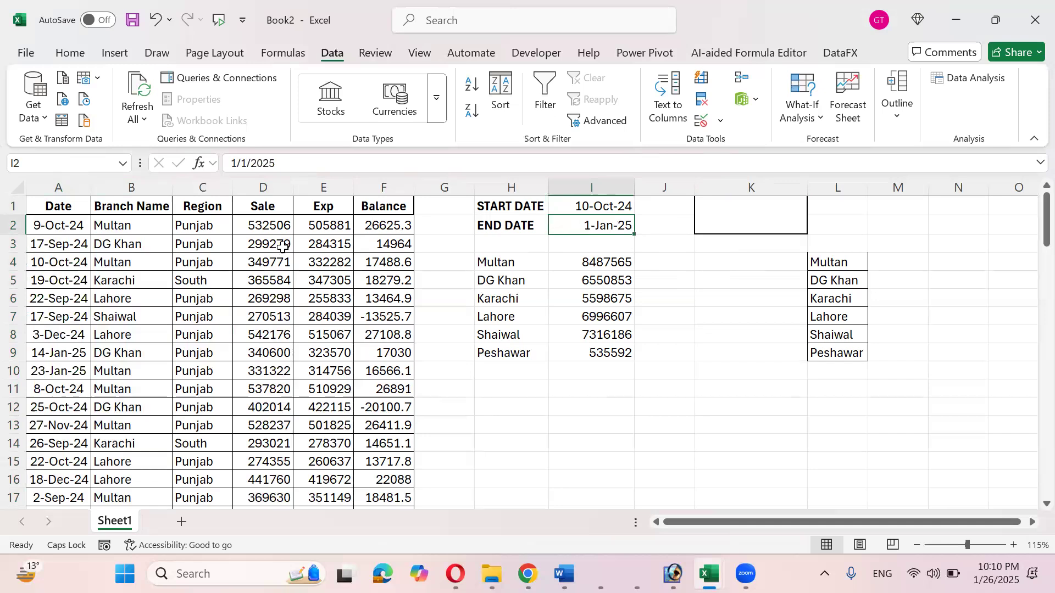
click(54, 185)
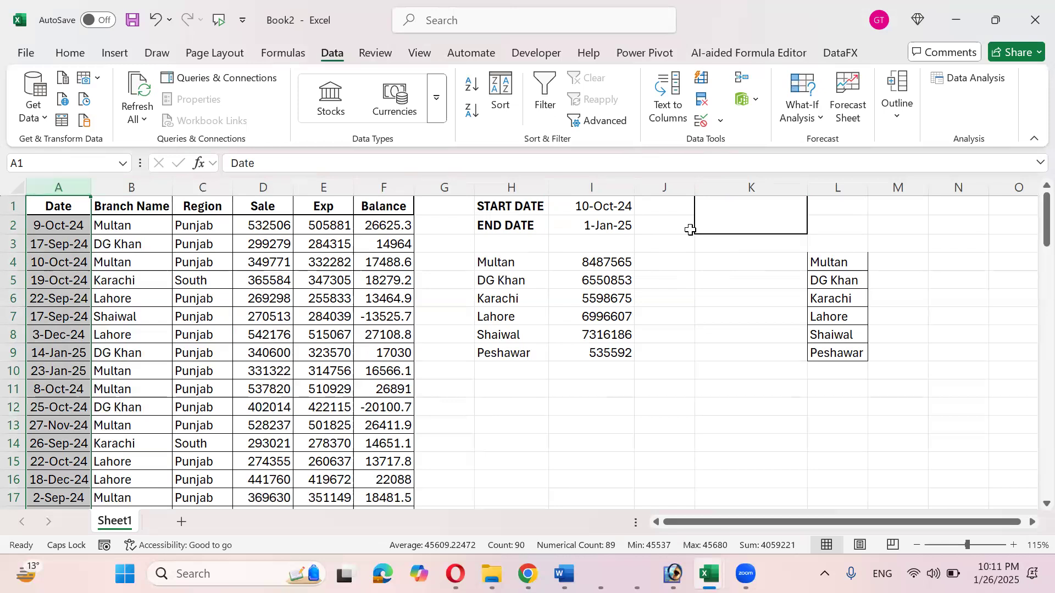
click(704, 221)
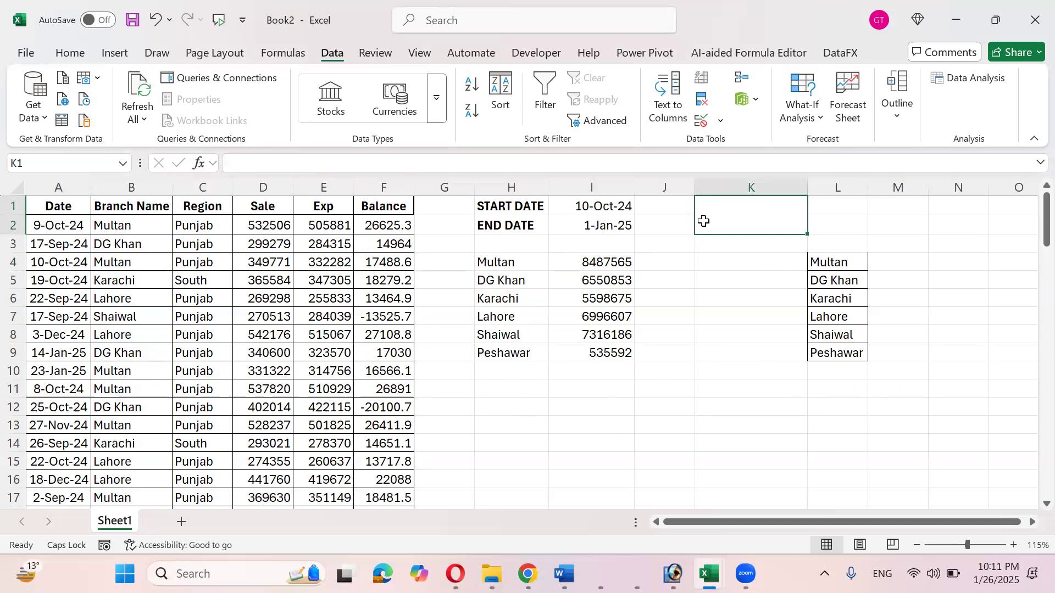
- Start a SUMIFS in K1 summing column D with column A as the criteria range
text(=SU)
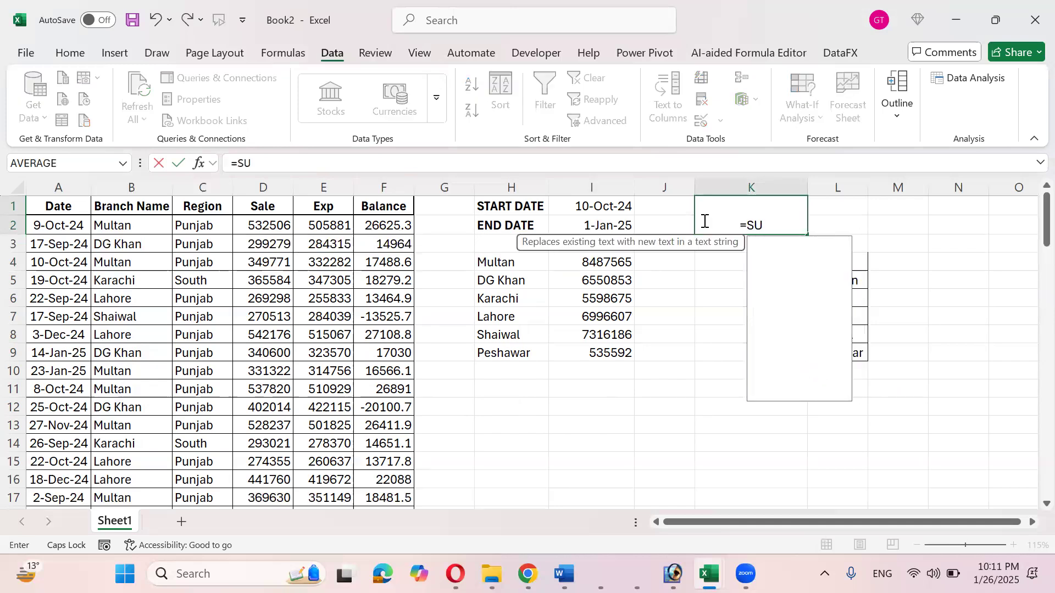
text(MIFS()
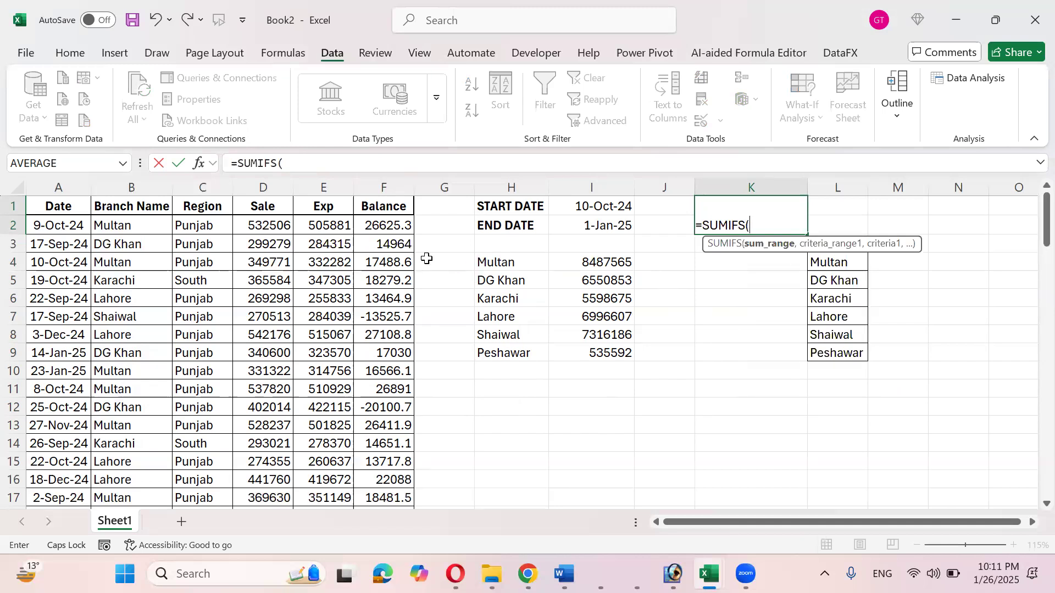
click(279, 222)
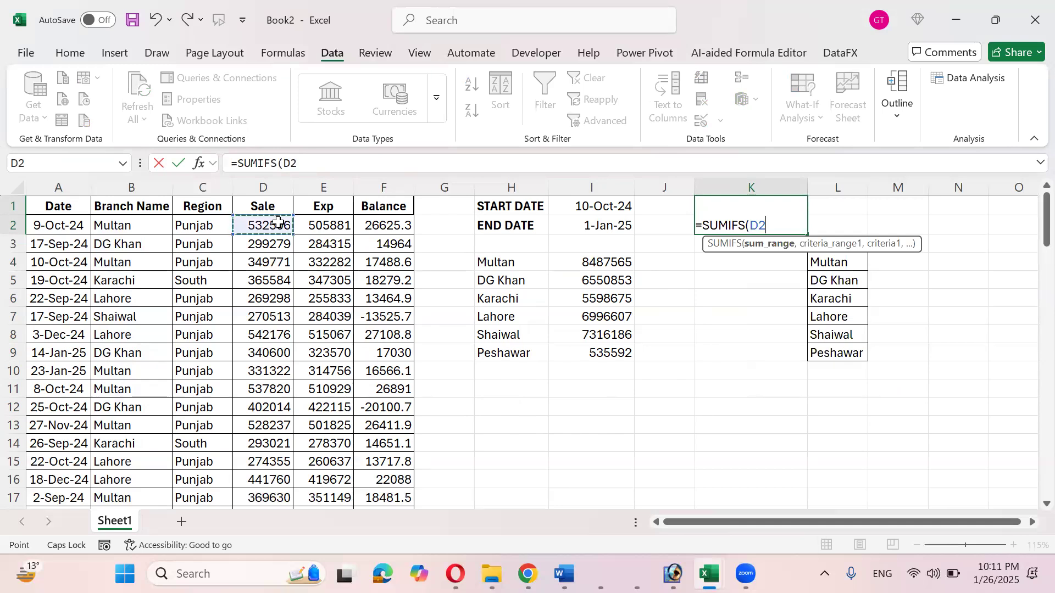
key(ctrl+shift+Down)
scroll(279, 222, up, 20)
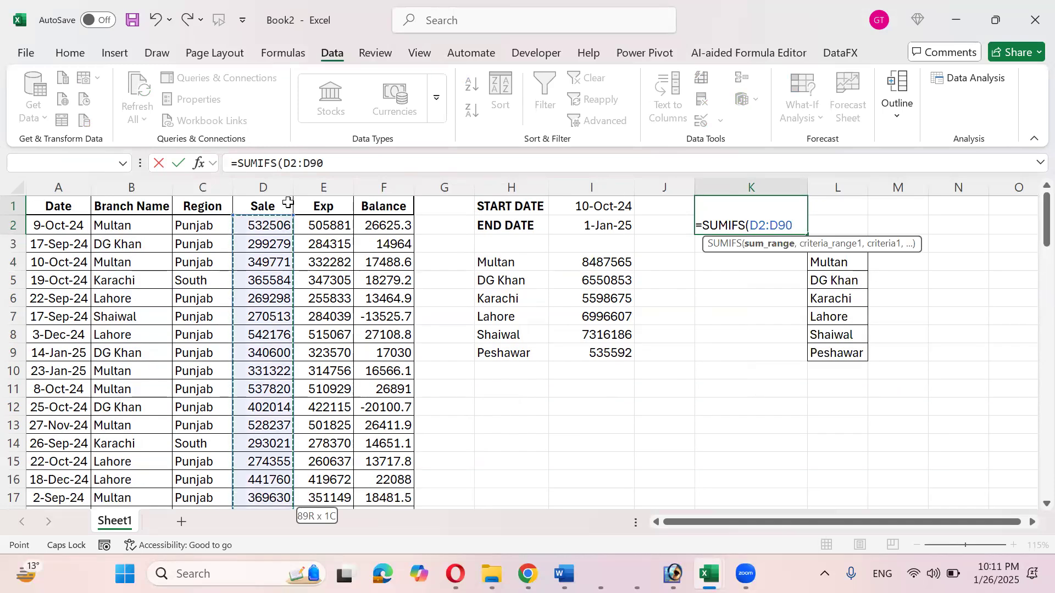
click(280, 182)
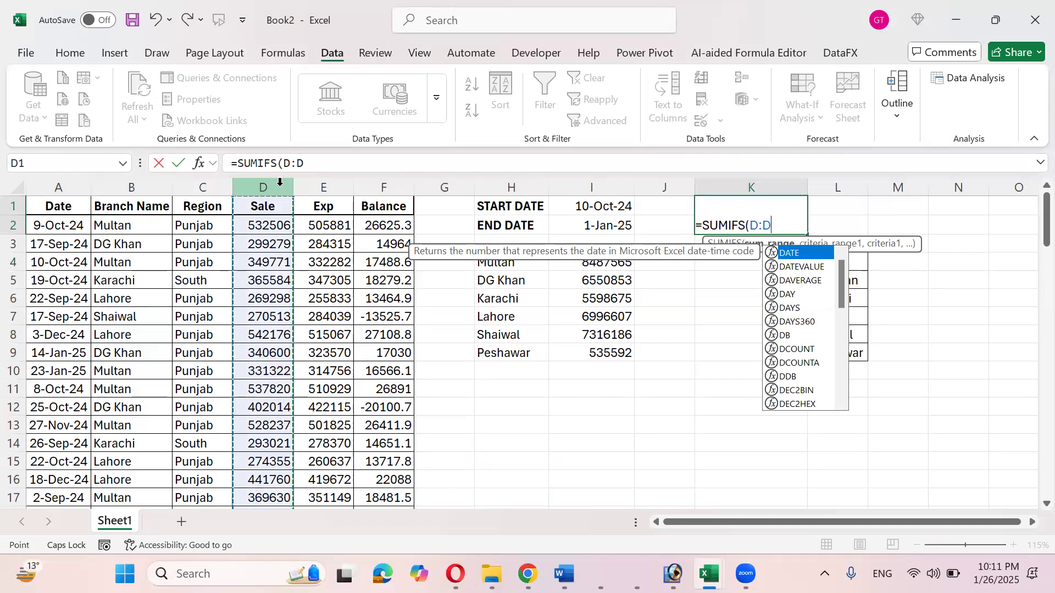
text(,)
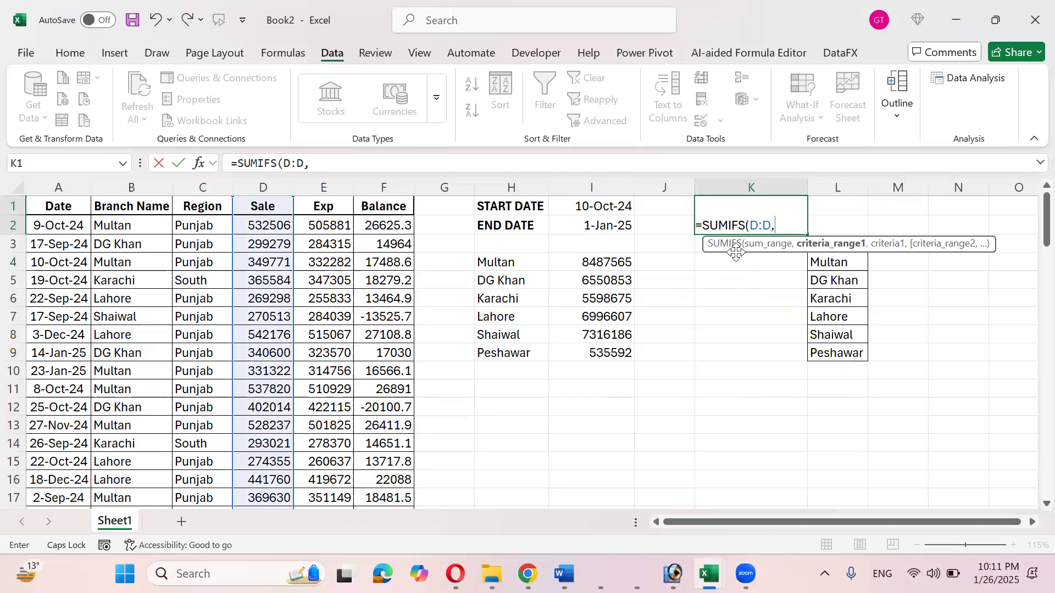
drag(736, 252, 721, 303)
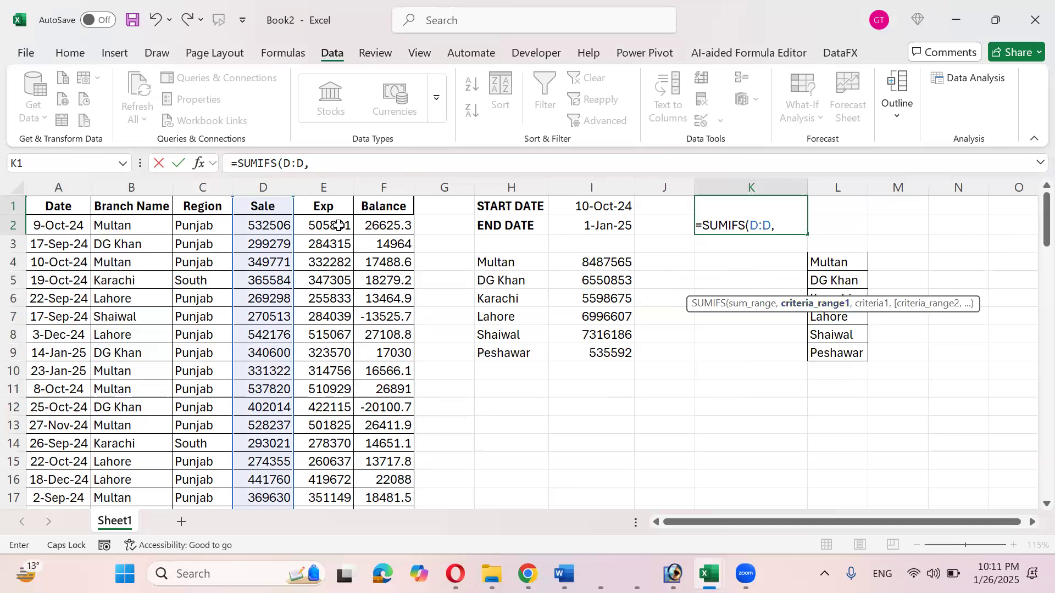
click(73, 176)
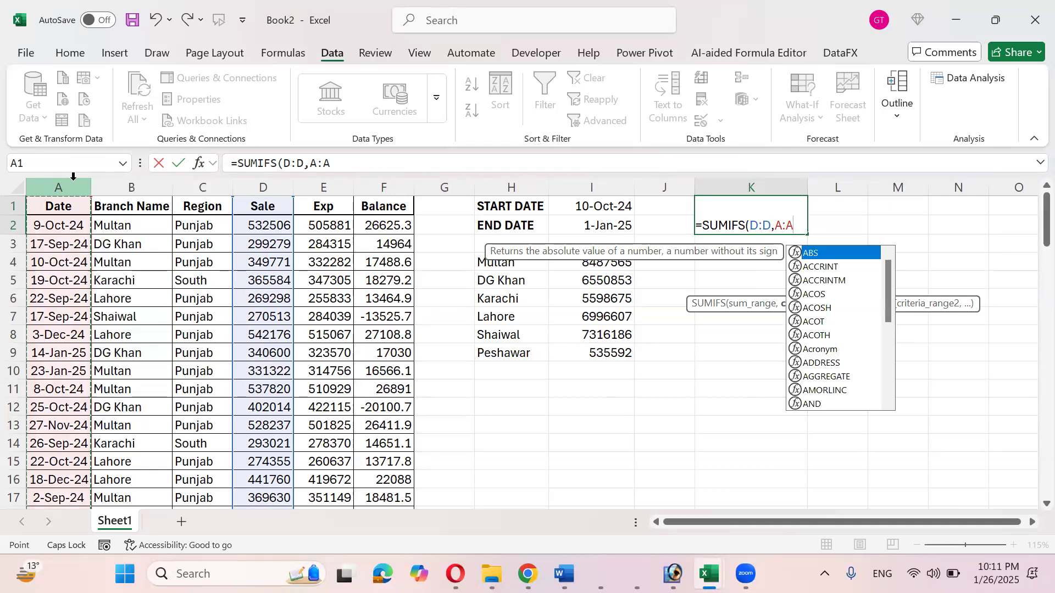
text(,)
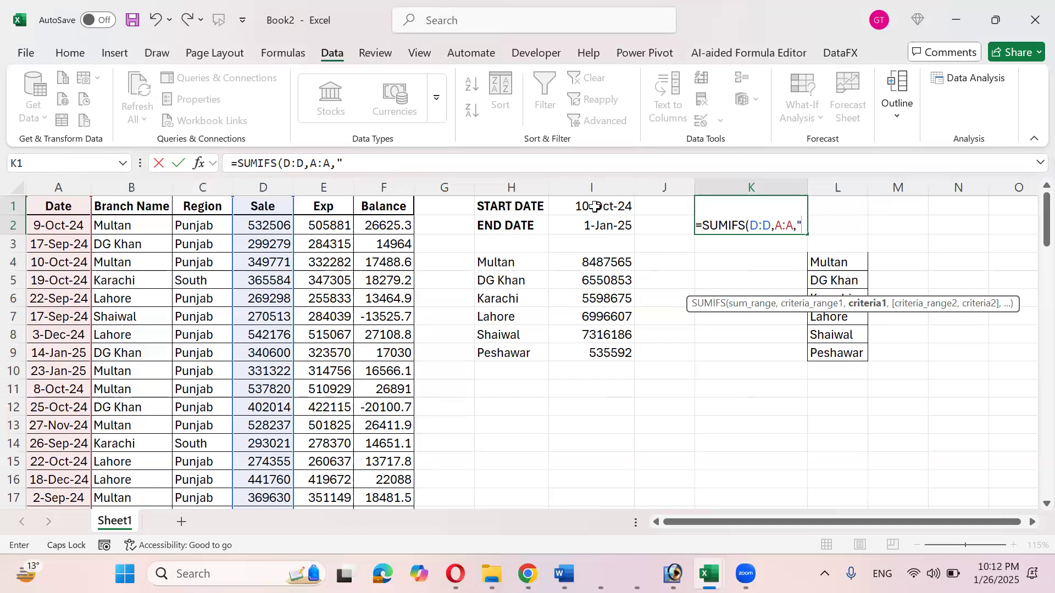
- Add date criteria ">="&I1 and "<="&I2 on column A and commit the formula
text(>)
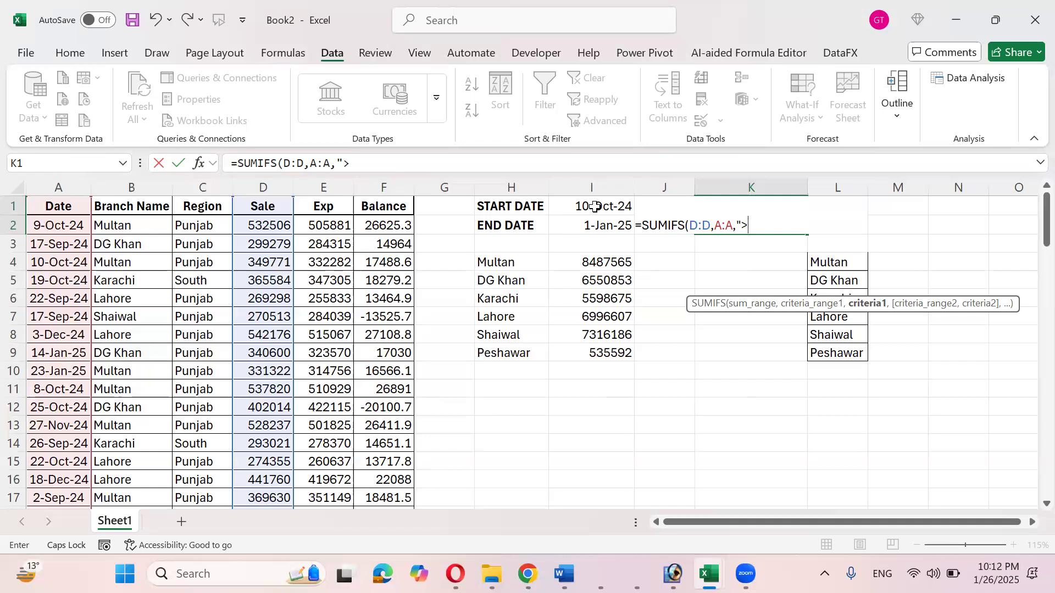
text(="&)
click(595, 206)
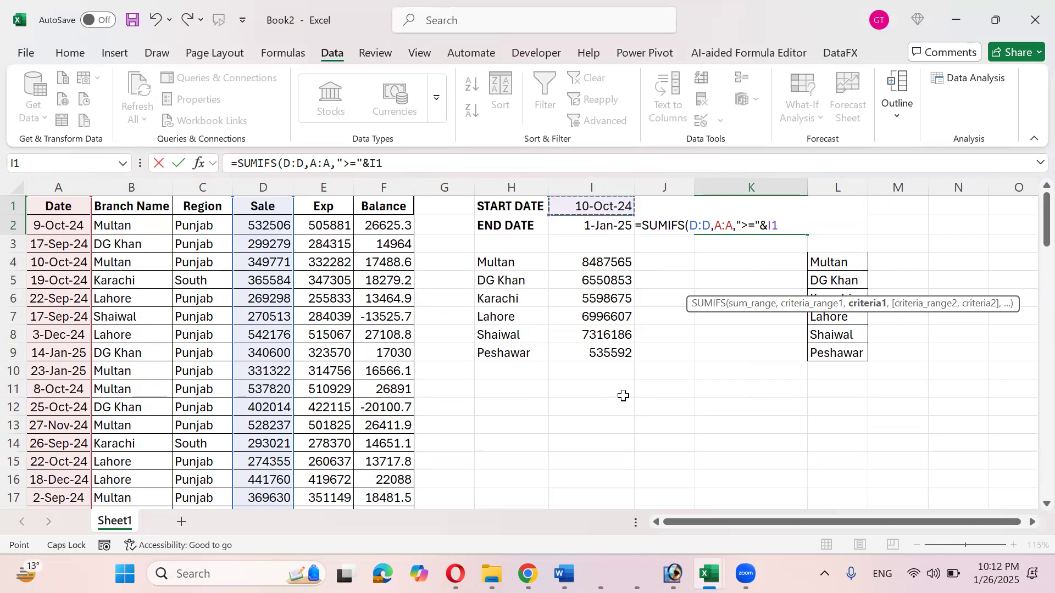
text(,)
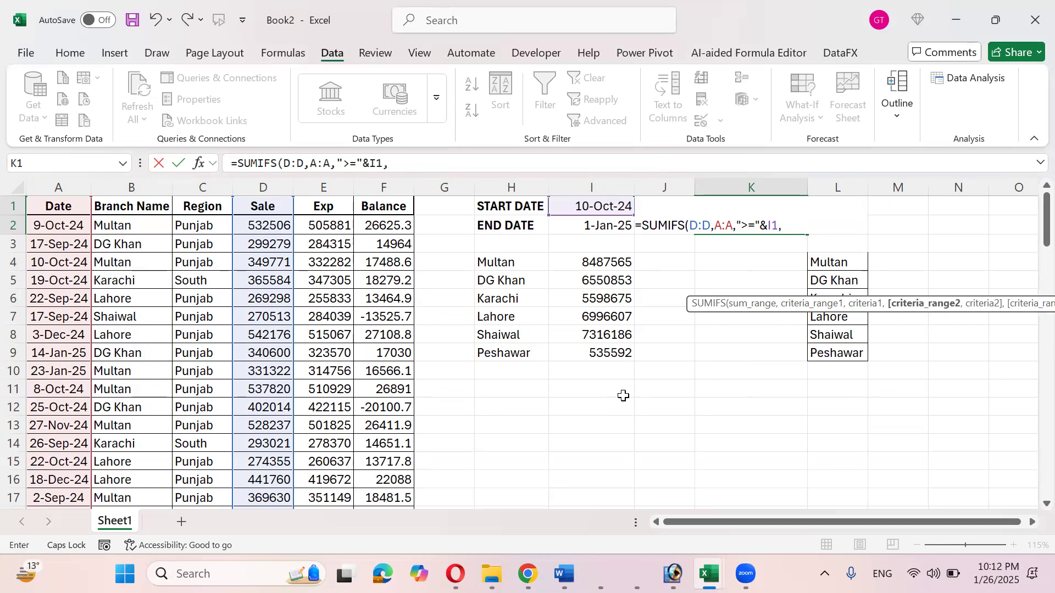
click(66, 178)
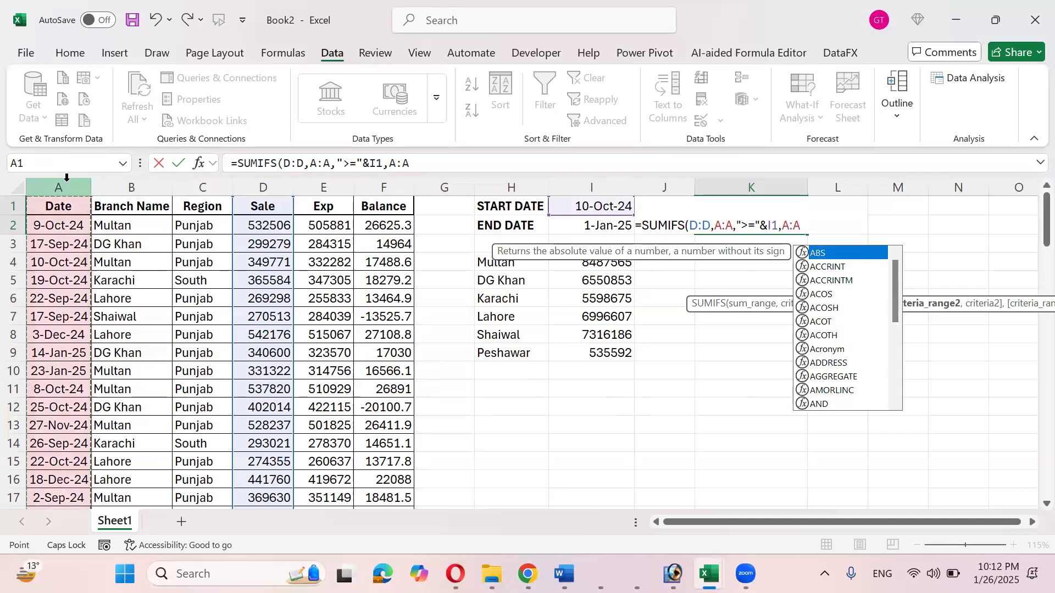
text(,)
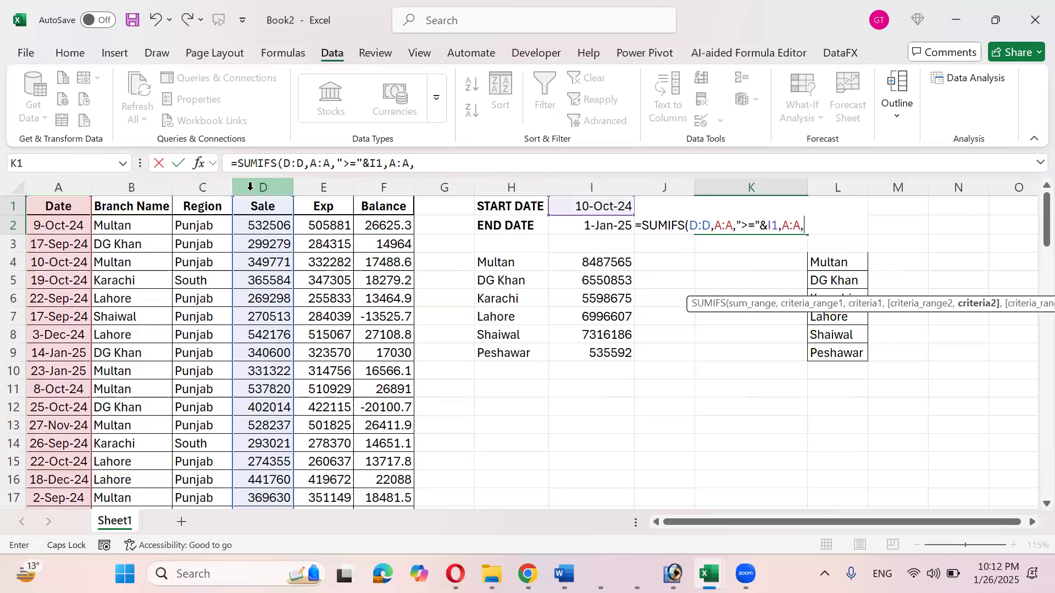
text("<=")
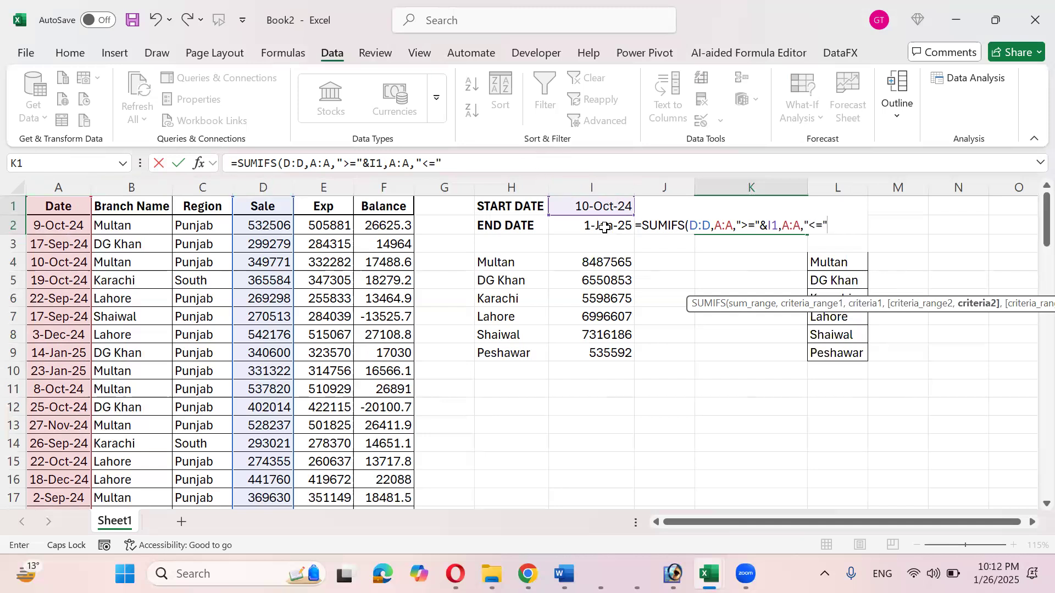
text(&)
click(604, 227)
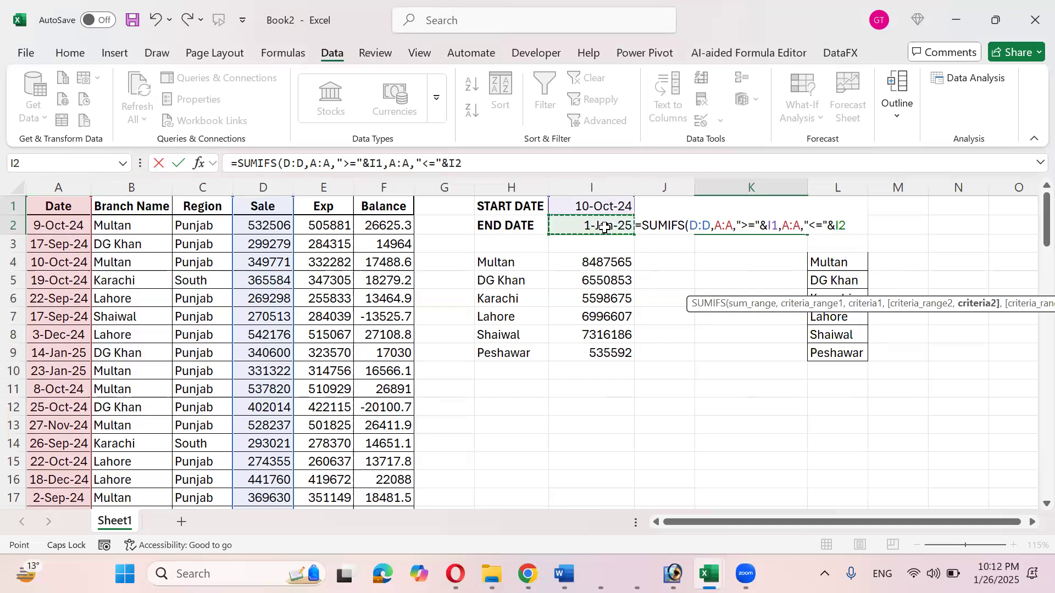
text())
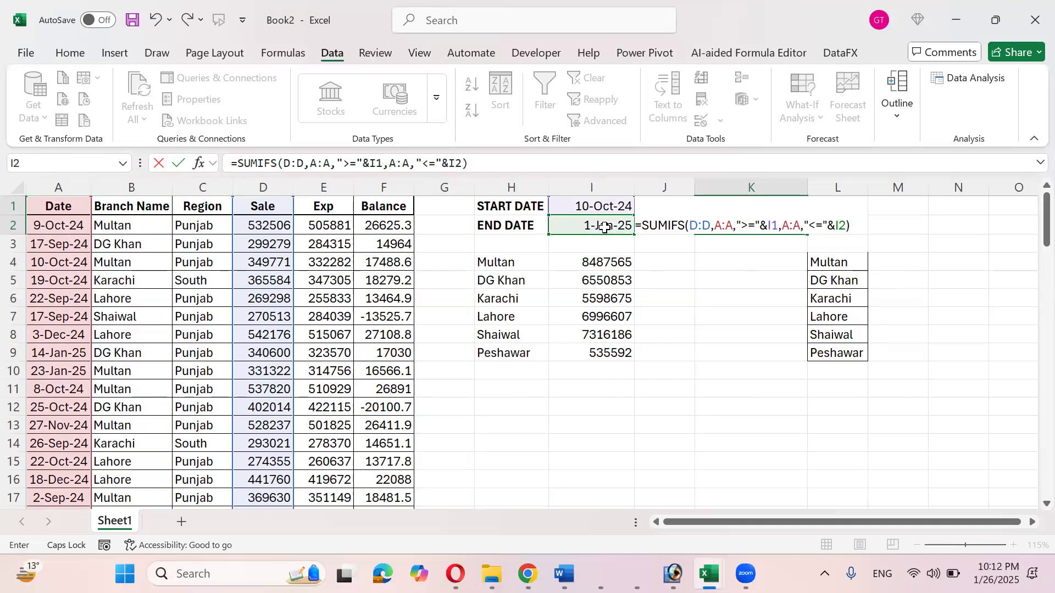
key(ctrl+Return)
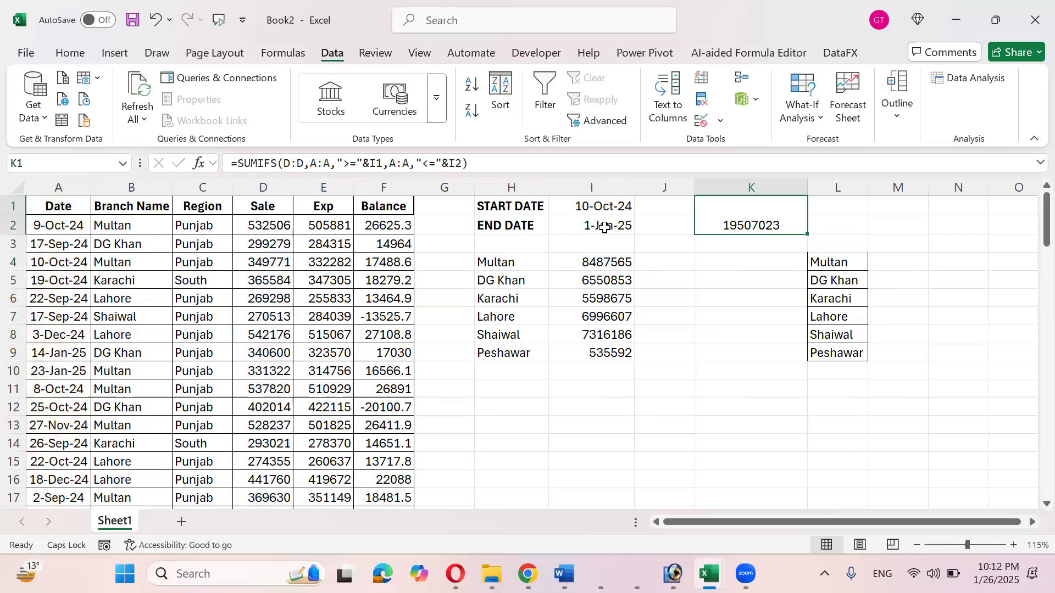
- Vertically centre the 19507023 total in merged K1 with Middle Align
click(63, 57)
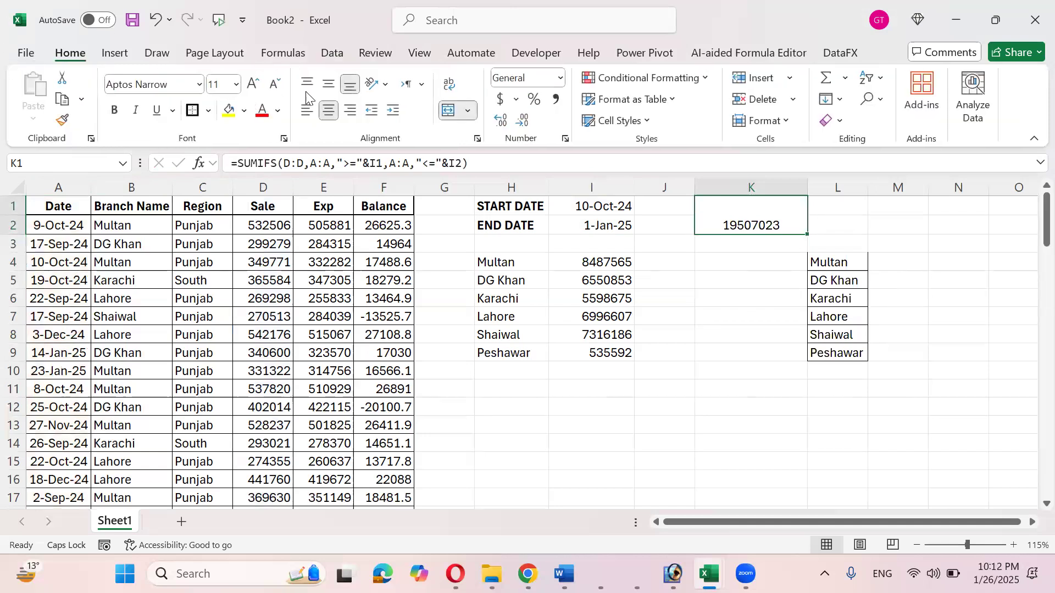
click(325, 89)
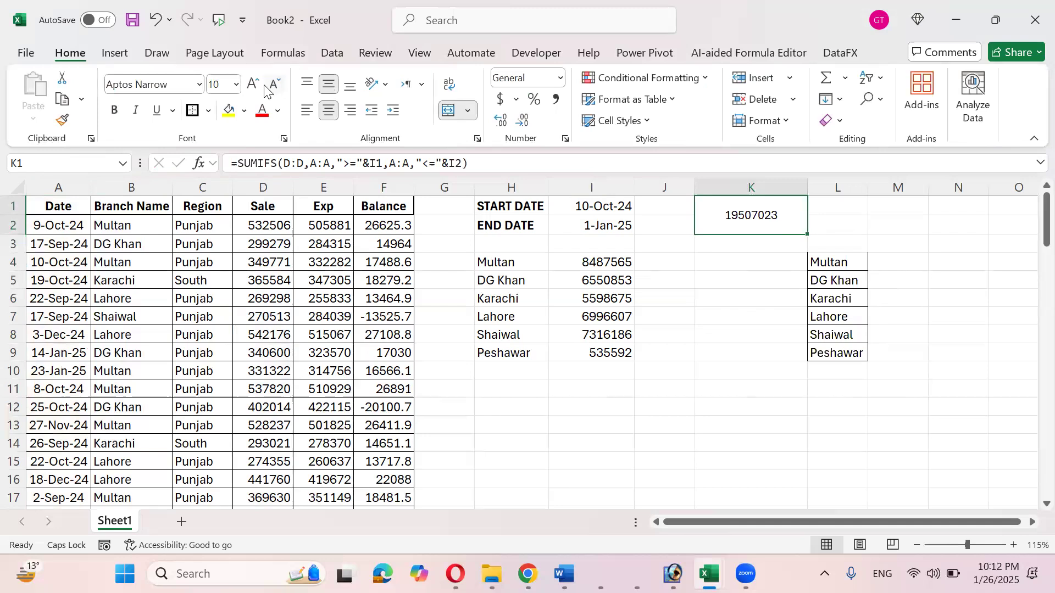
click(597, 209)
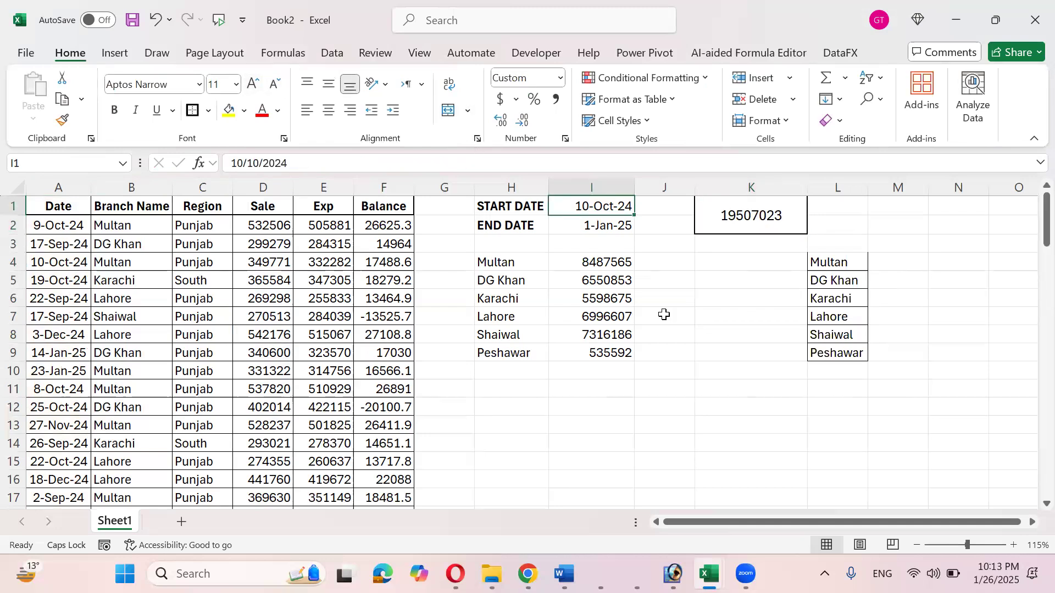
- Change the date range to start 1 JAN 2025 and end 10 JAN 2025
text(1 JAN)
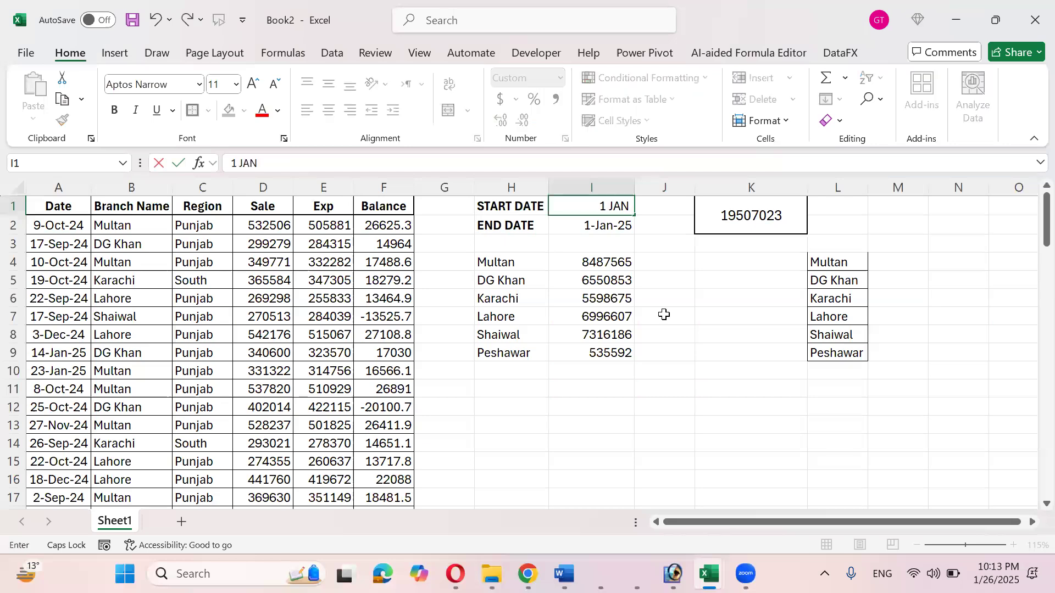
text( 2025)
key(Return)
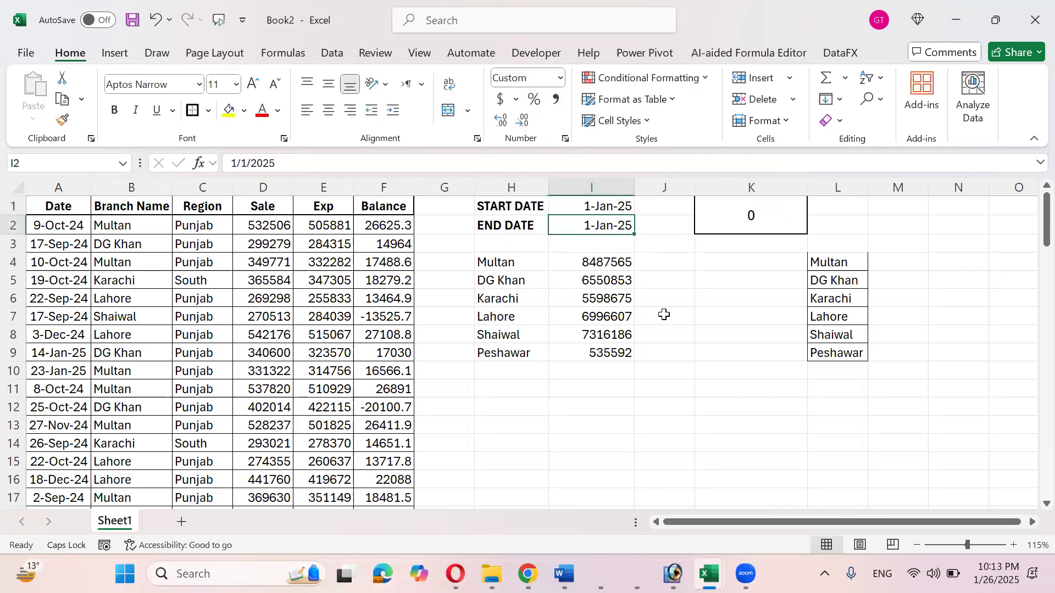
text(10 AJN)
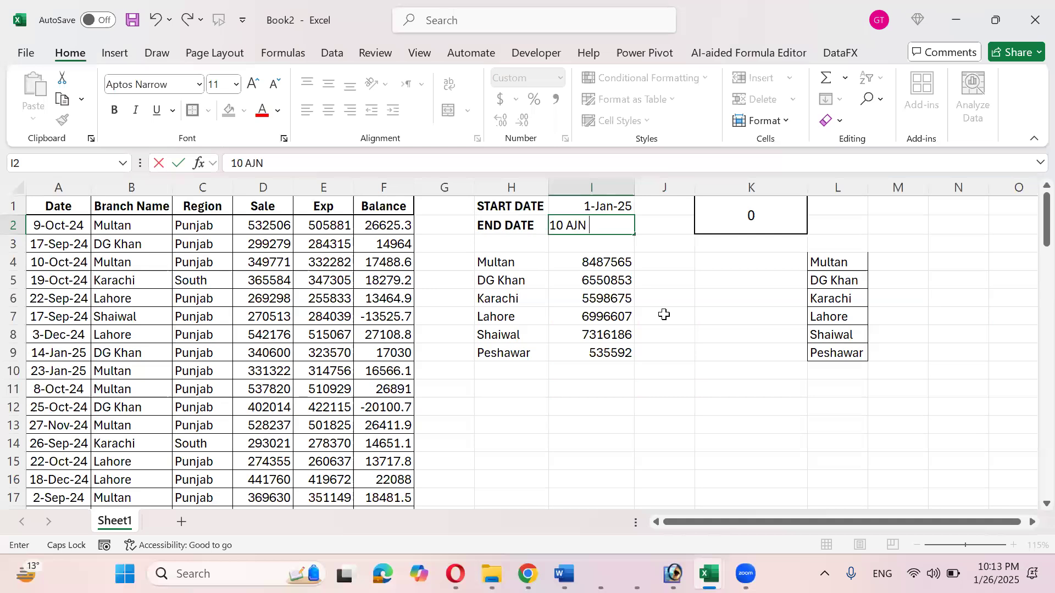
key(BackSpace)
key(BackSpace)
key(BackSpace)
key(BackSpace)
text(JAN 2025)
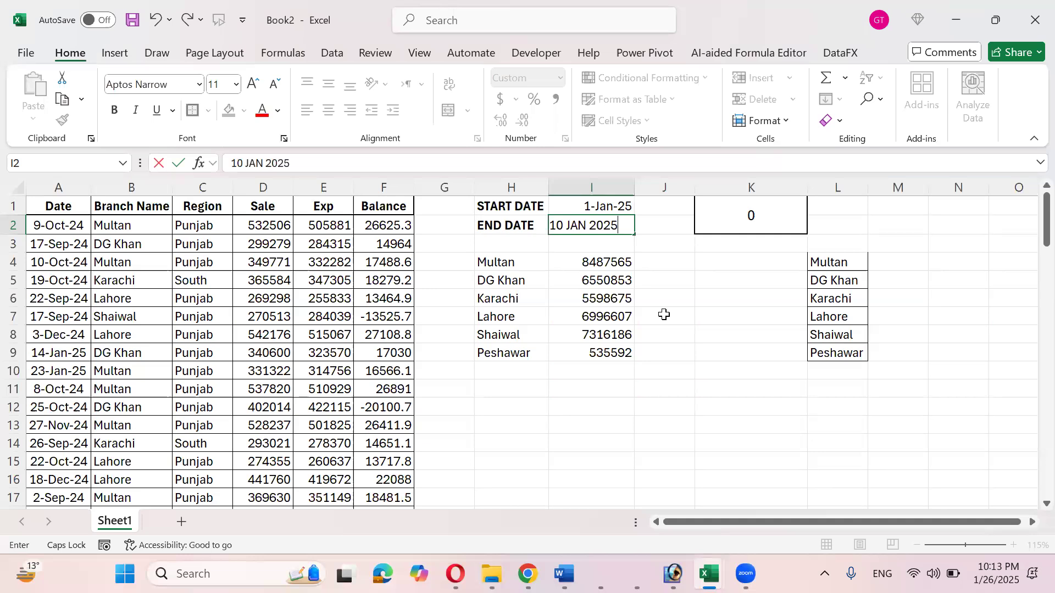
key(Return)
- Review the SUMIFS formula in K1 without changing it
key(Up)
key(shift+Down)
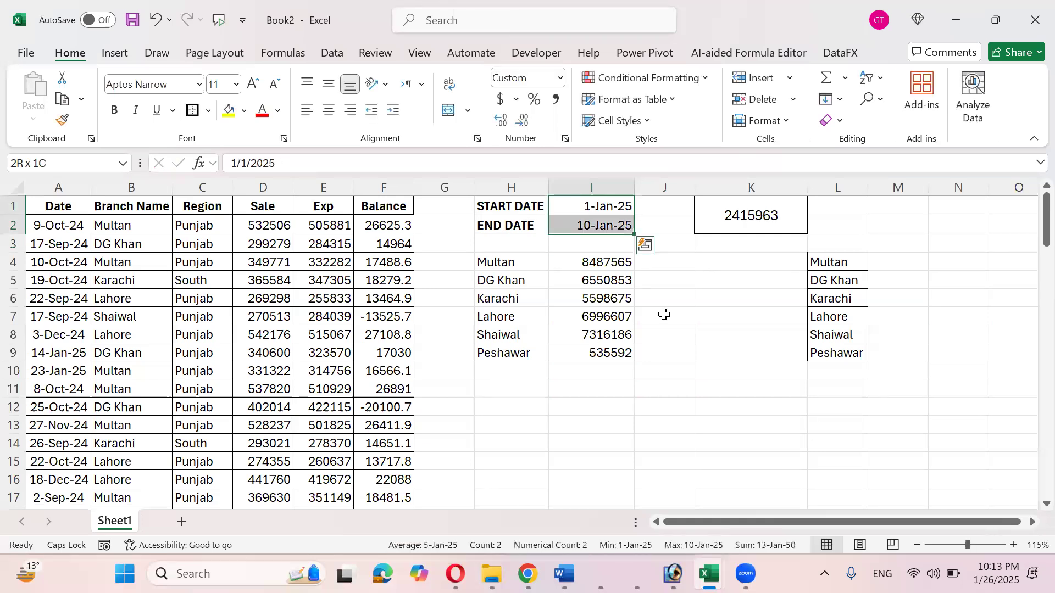
key(Right)
key(Right)
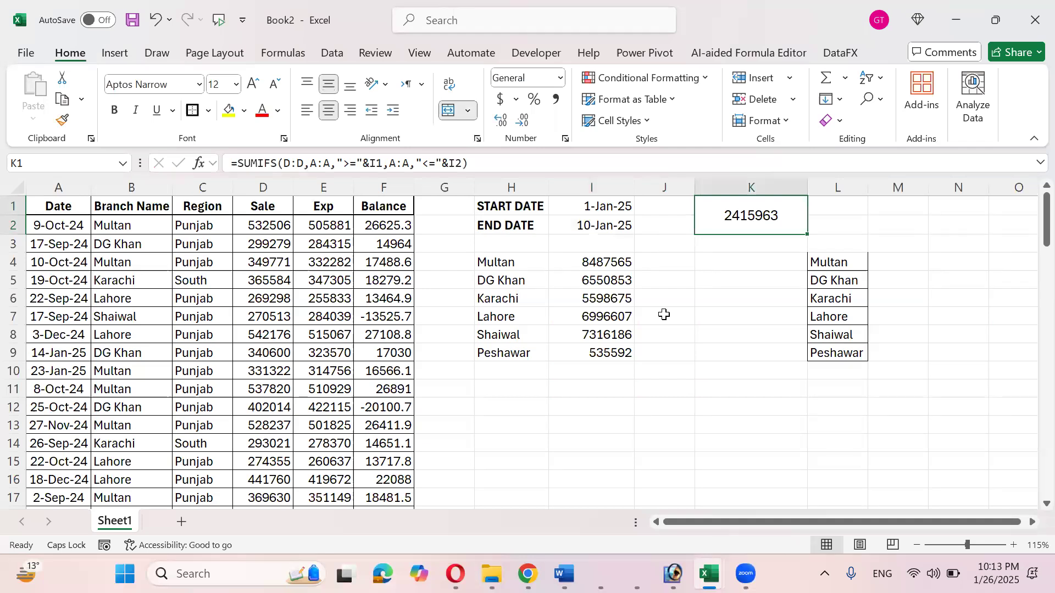
key(Left)
key(Right)
key(F2)
key(Left)
key(Left)
key(Left)
key(Left)
key(Left)
key(Left)
key(Left)
key(Left)
key(Left)
key(Left)
key(Left)
key(Left)
key(Left)
key(Left)
key(Left)
key(Left)
key(Left)
key(Left)
key(Left)
key(Left)
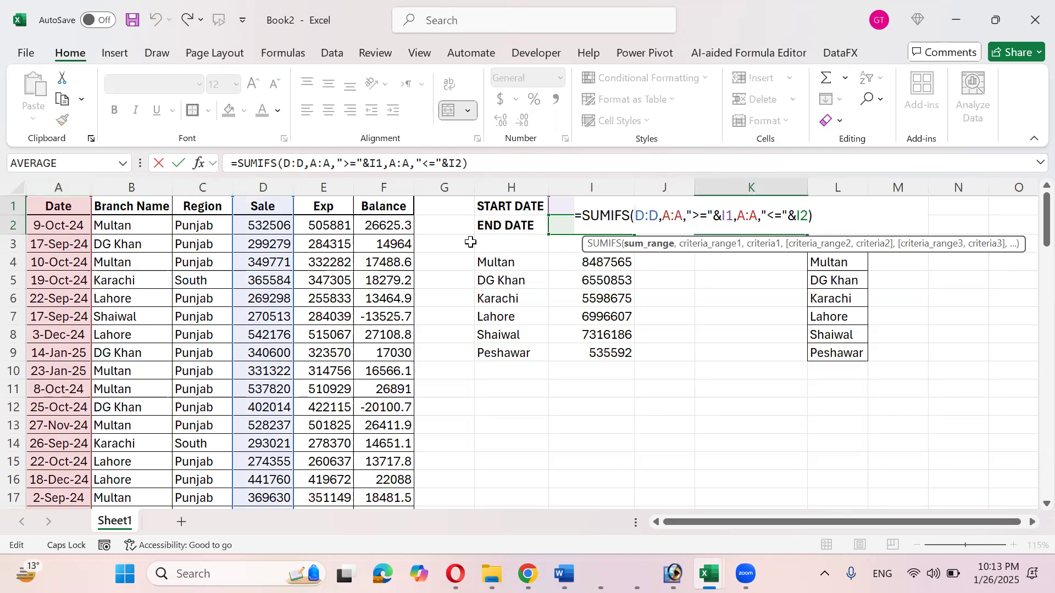
key(ctrl+Return)
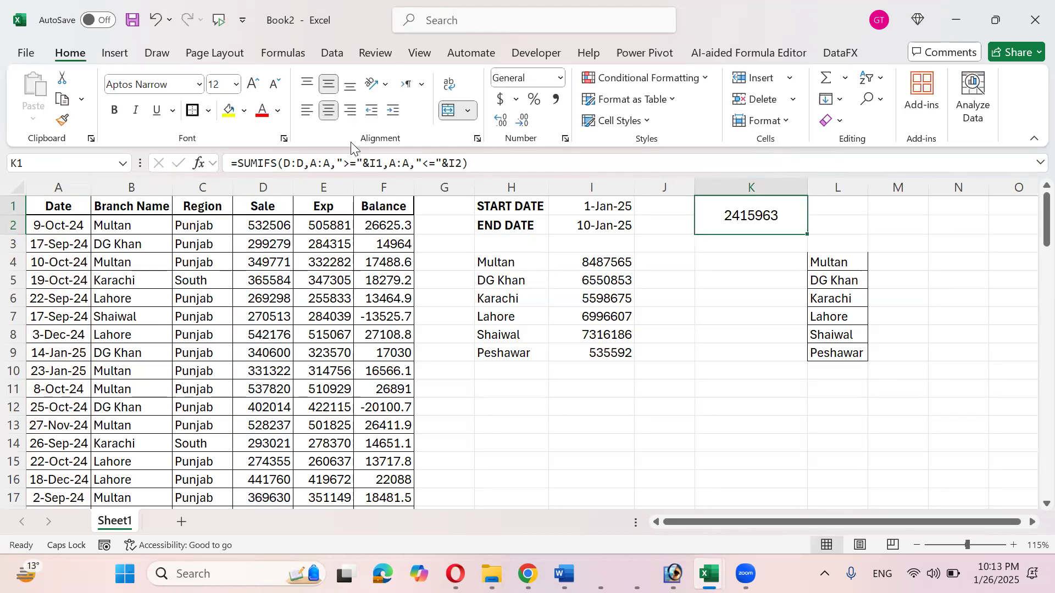
- Left-align the 2415963 total in K1 and recheck its formula
click(306, 110)
double_click(725, 231)
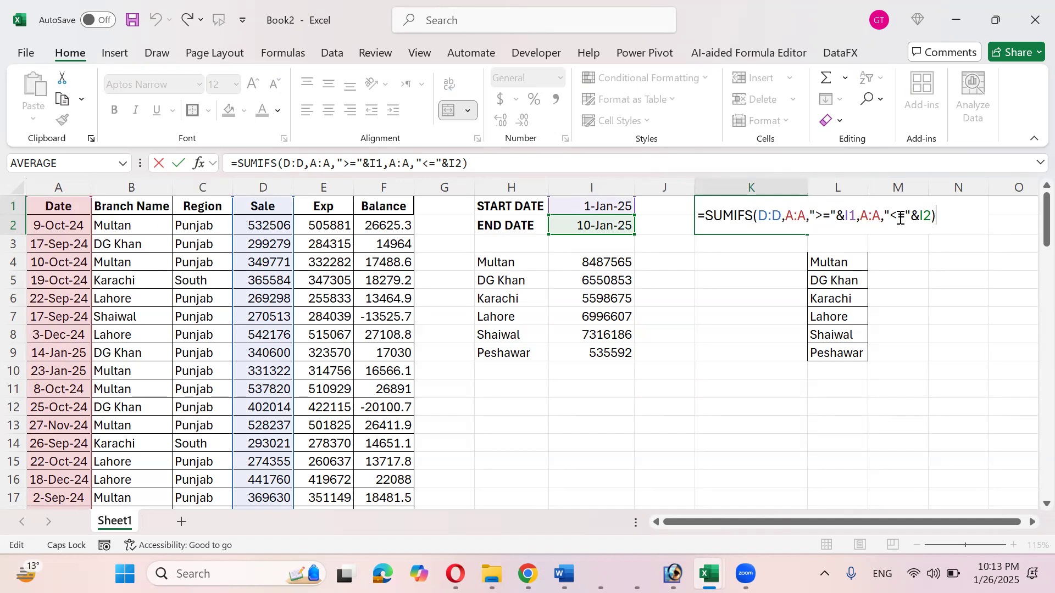
click(608, 206)
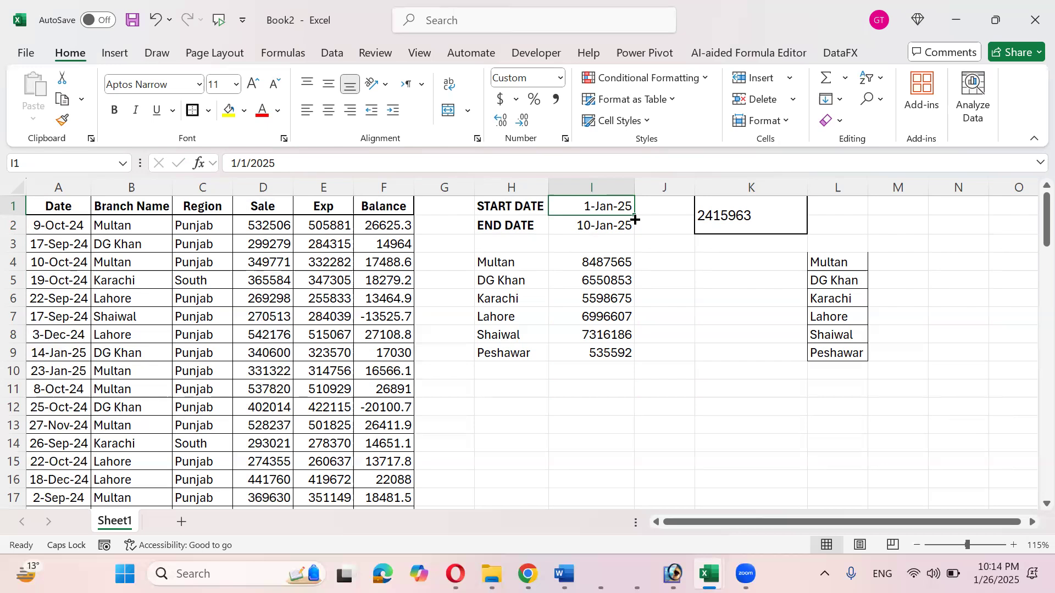
- Paste the branch names from H4:H9 as values starting at H13
drag(515, 263, 527, 356)
key(ctrl+c)
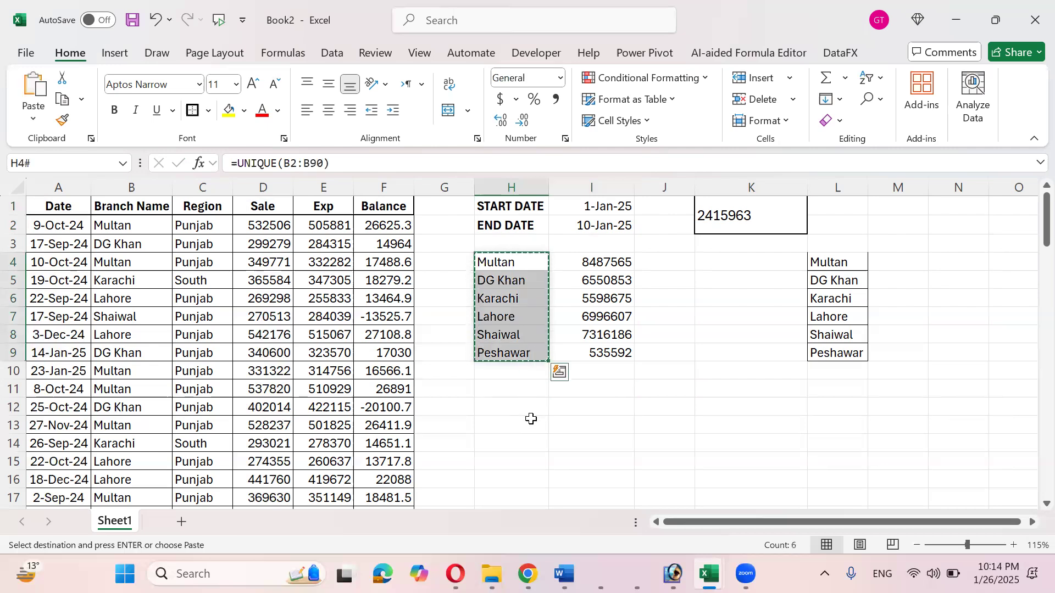
click(530, 418)
key(ctrl+alt+v)
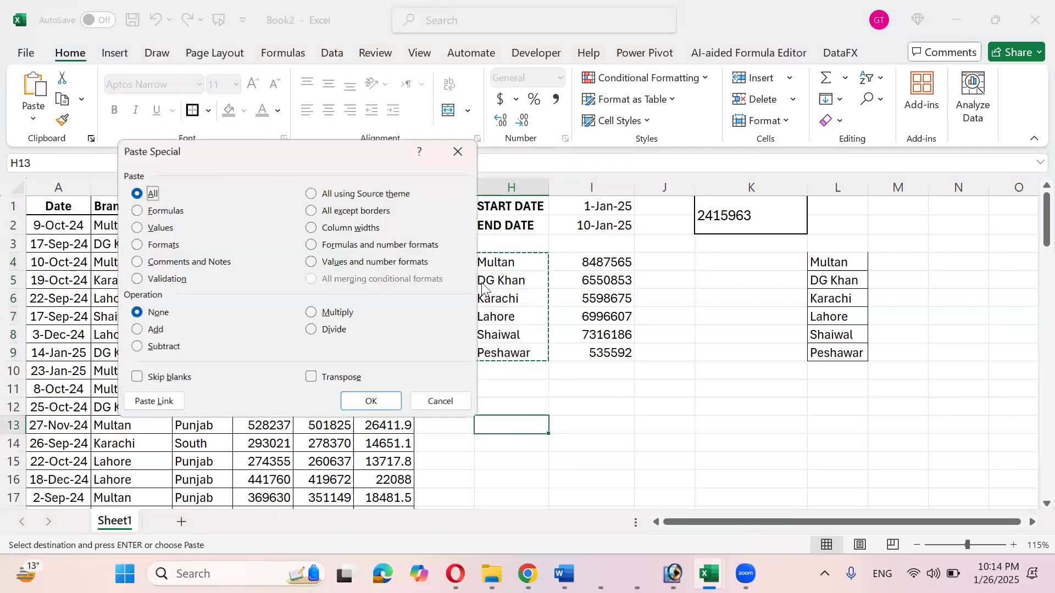
click(172, 227)
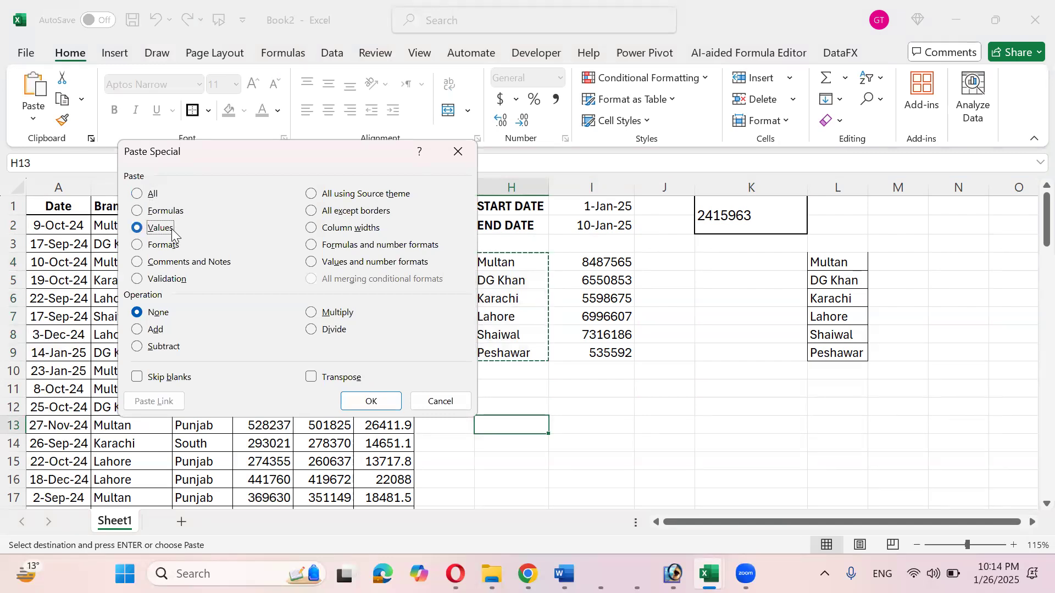
click(376, 401)
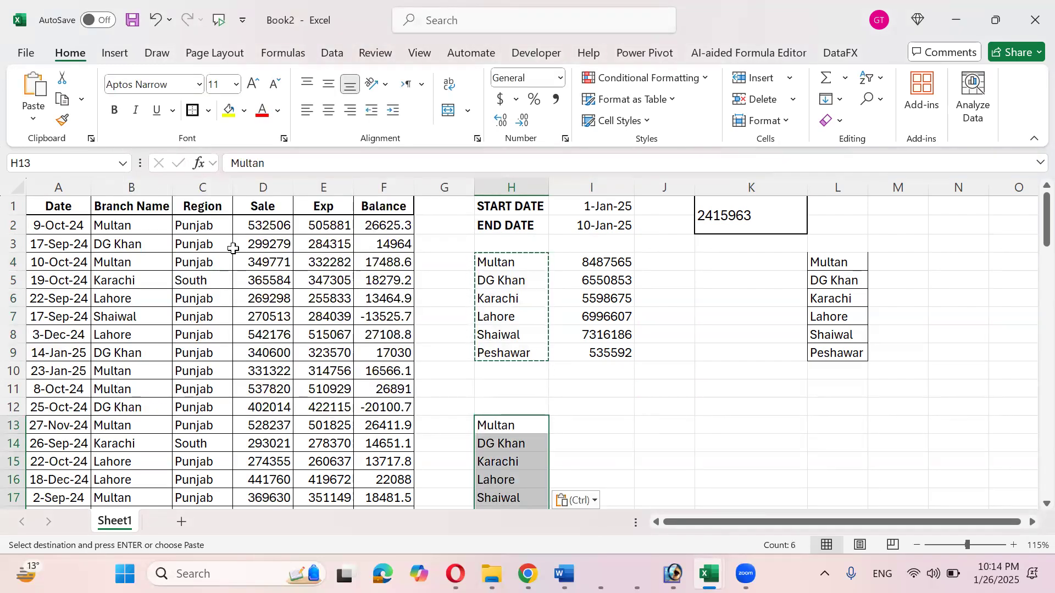
- Copy the Punjab and South region cells from column C
drag(212, 227, 212, 436)
scroll(213, 434, down, 4)
scroll(212, 420, up, 4)
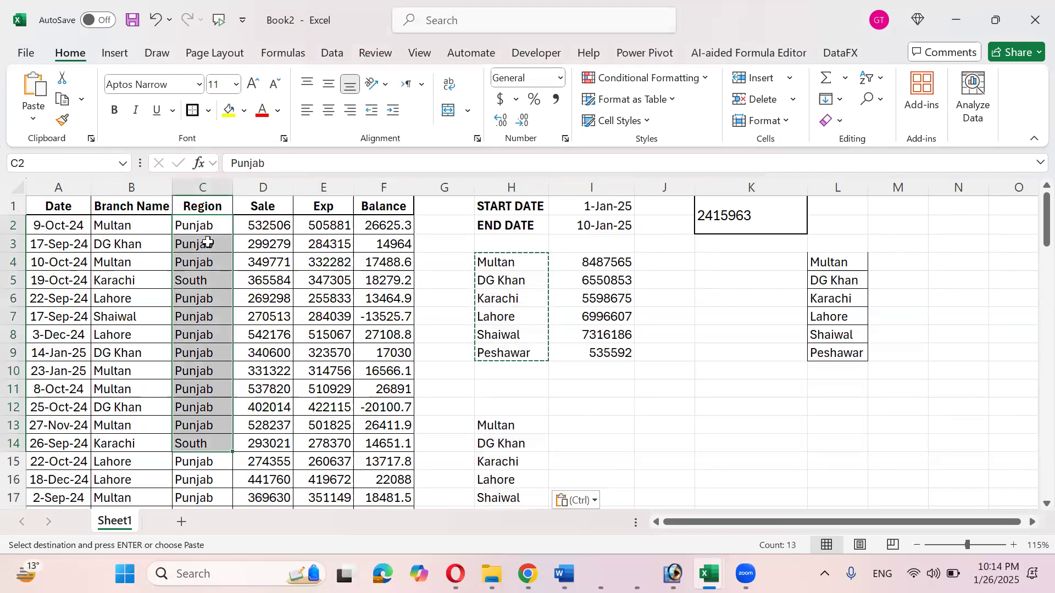
drag(207, 260, 208, 279)
key(ctrl+c)
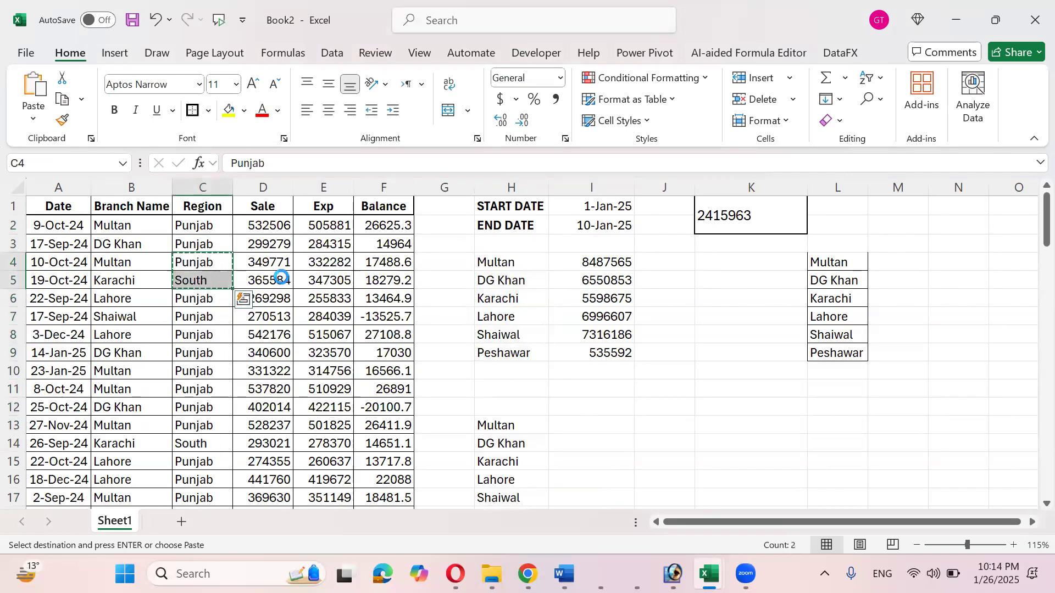
- Paste the copied regions transposed into I12:J12, placing Punjab and South side by side
click(582, 406)
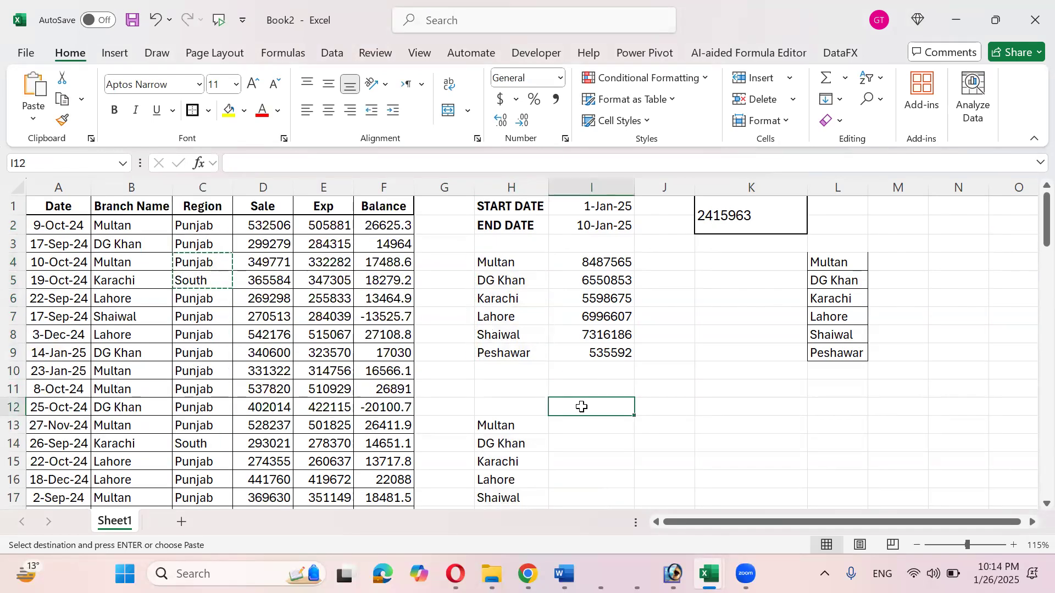
key(alt+e)
key(s)
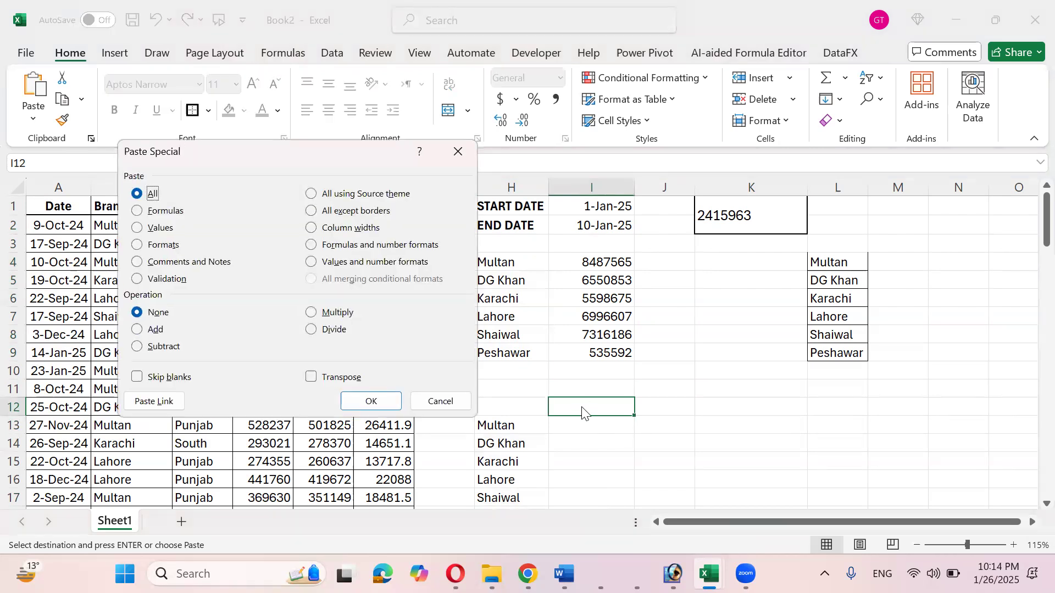
click(324, 378)
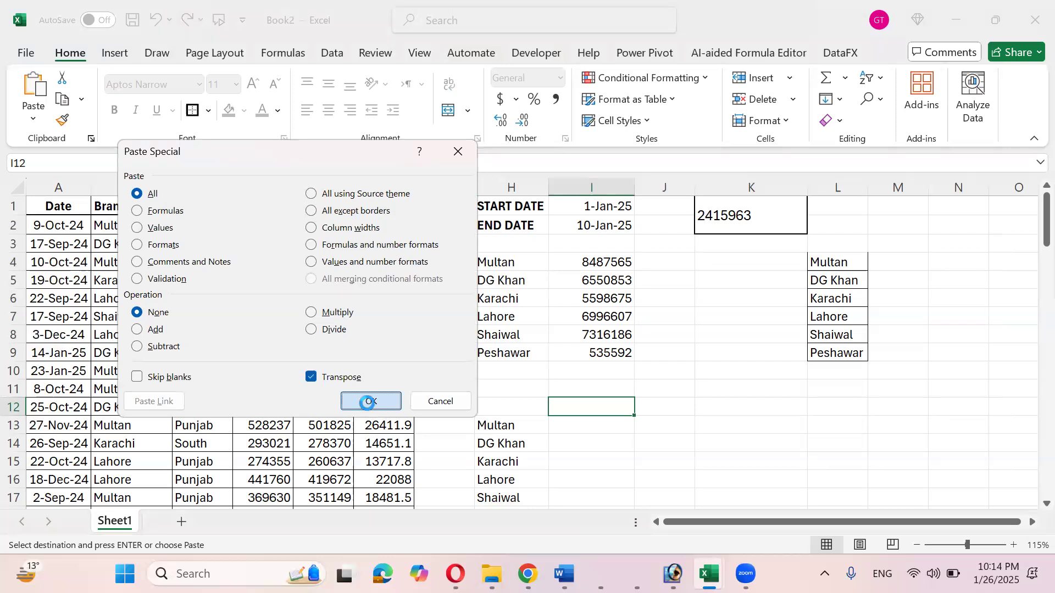
click(356, 409)
scroll(583, 403, down, 2)
scroll(584, 403, up, 1)
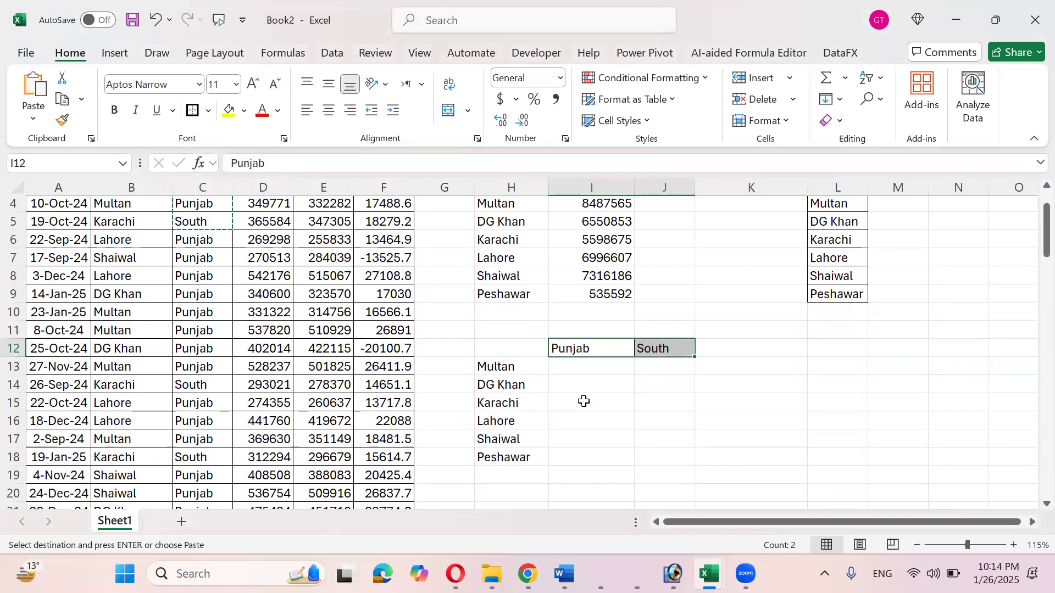
- Check the Multan and Karachi branch labels and select I13 for the Punjab total
click(583, 367)
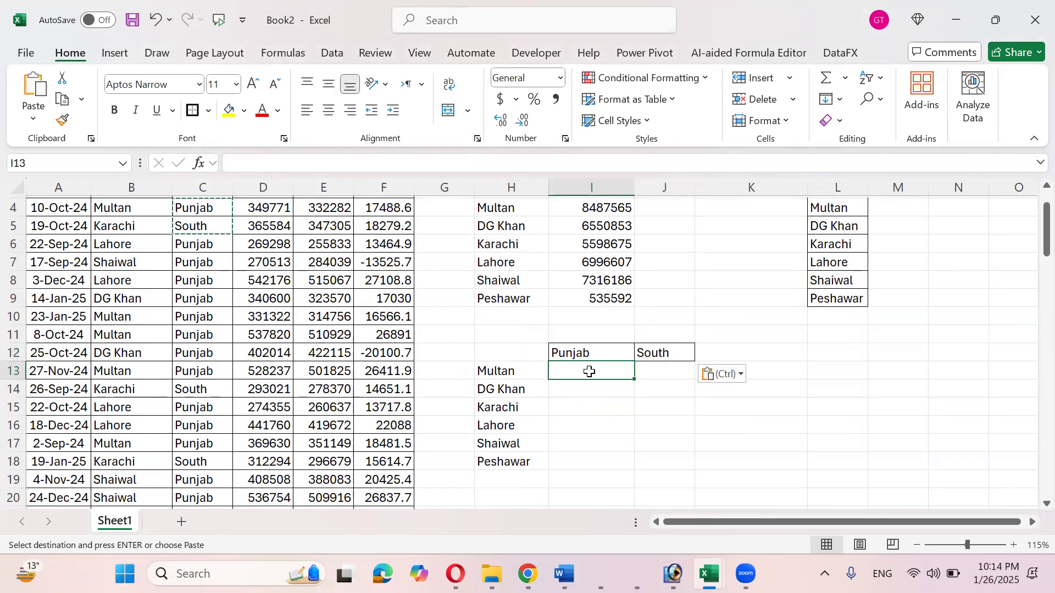
scroll(589, 369, up, 1)
scroll(589, 372, down, 1)
scroll(590, 372, up, 1)
scroll(590, 371, down, 1)
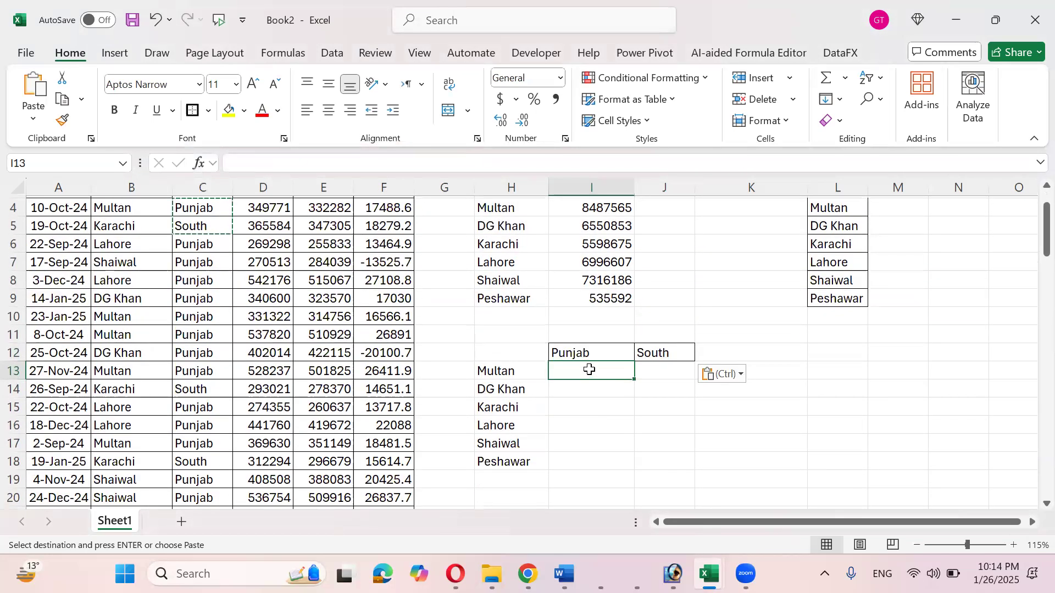
click(527, 372)
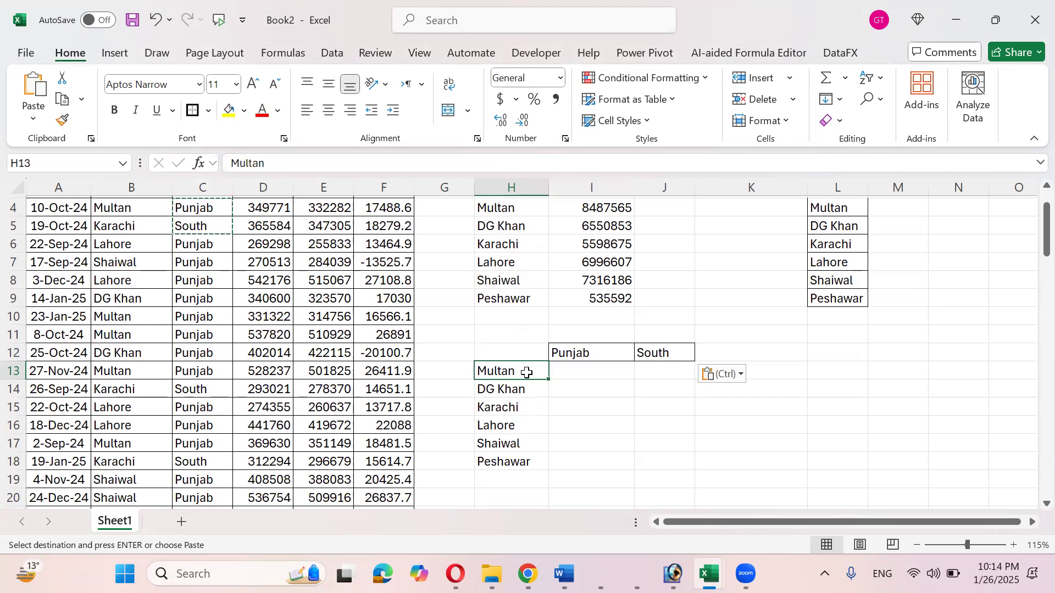
click(583, 366)
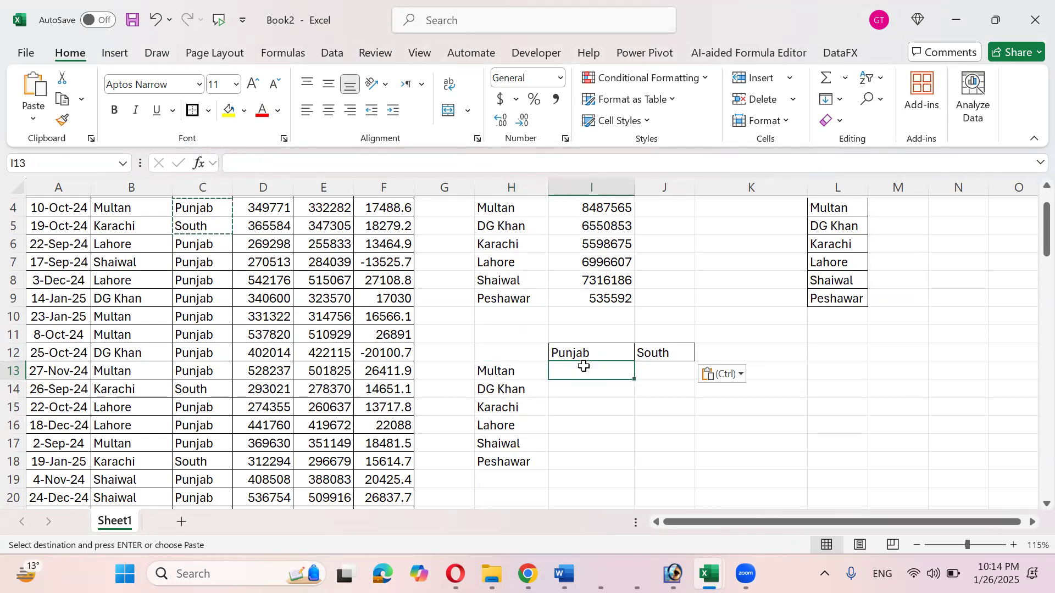
click(529, 408)
click(676, 405)
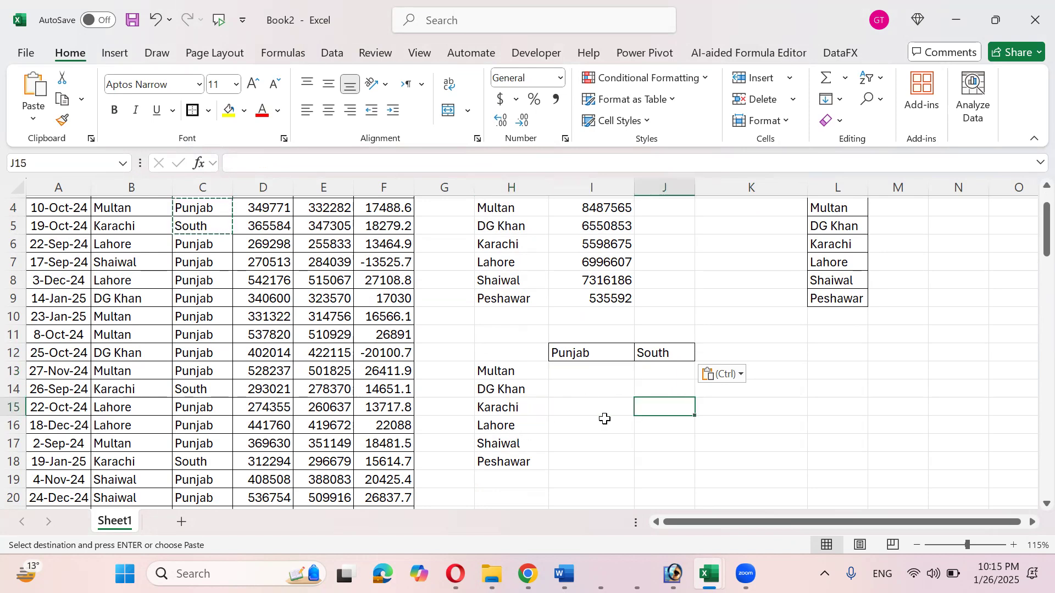
scroll(604, 421, up, 1)
click(601, 423)
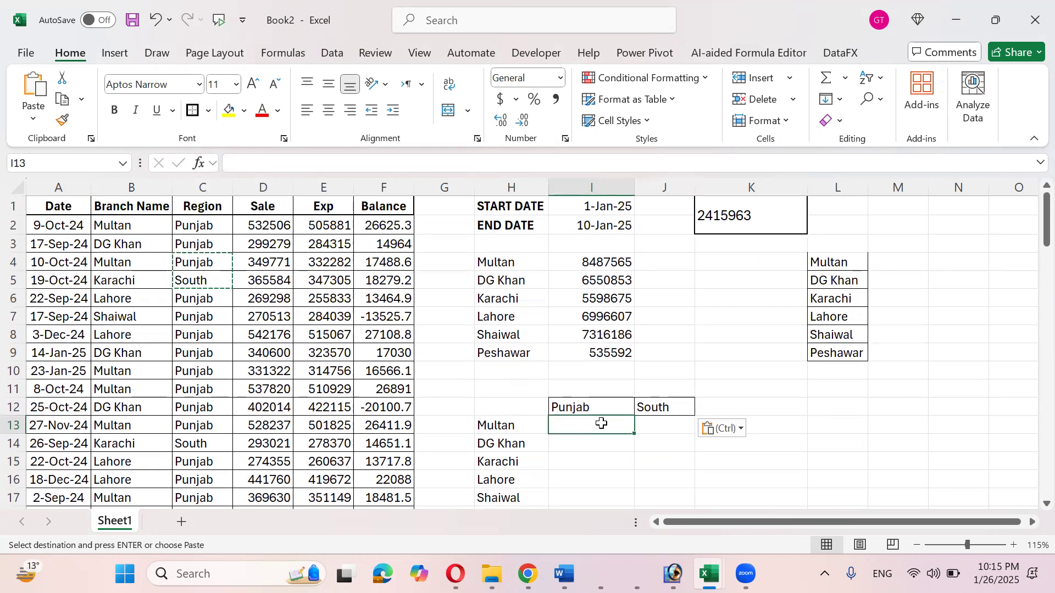
scroll(600, 423, down, 1)
- Start a SUMIFS in I13 with locked sum range $D:$D and criteria range $B:$B
text(=)
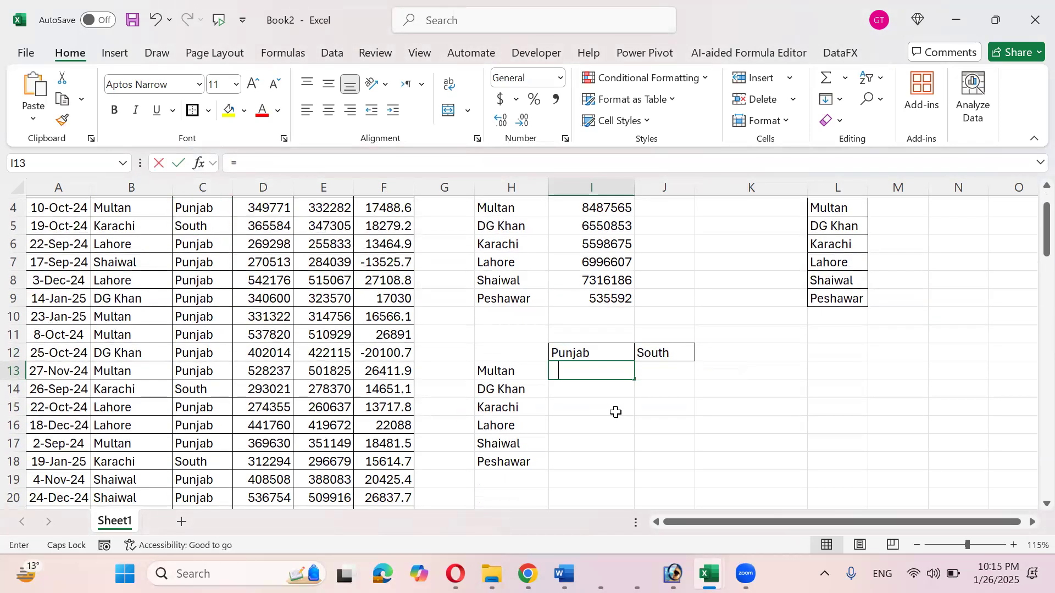
text(SUIM)
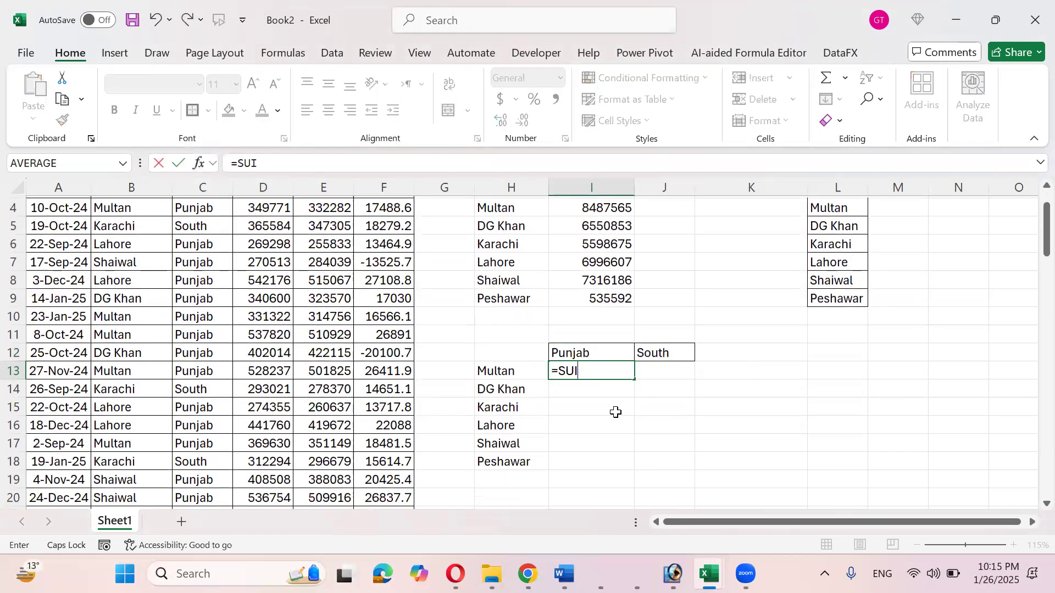
key(BackSpace)
text(MIFS)
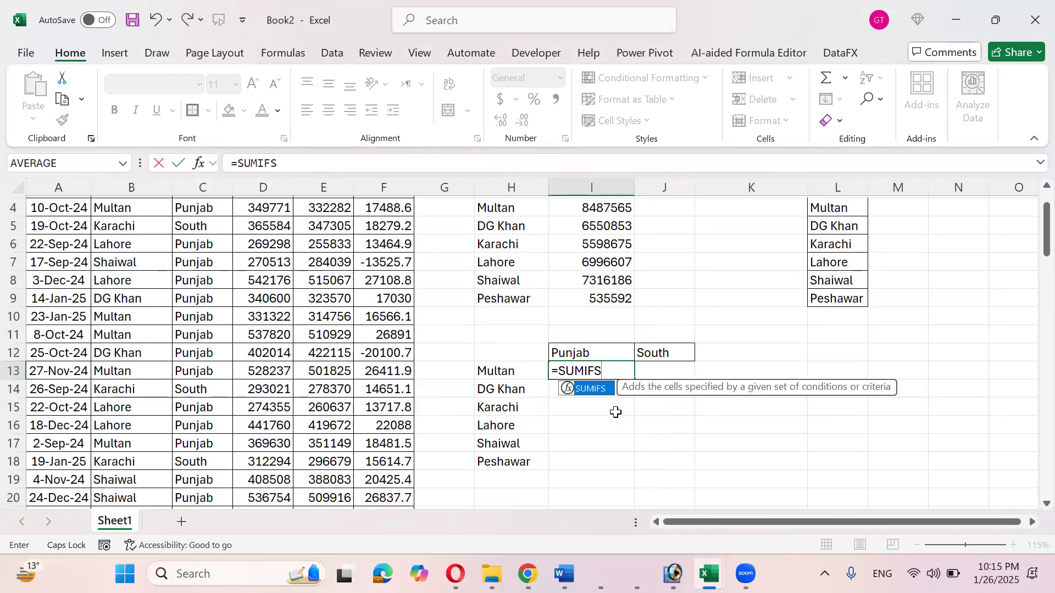
text(()
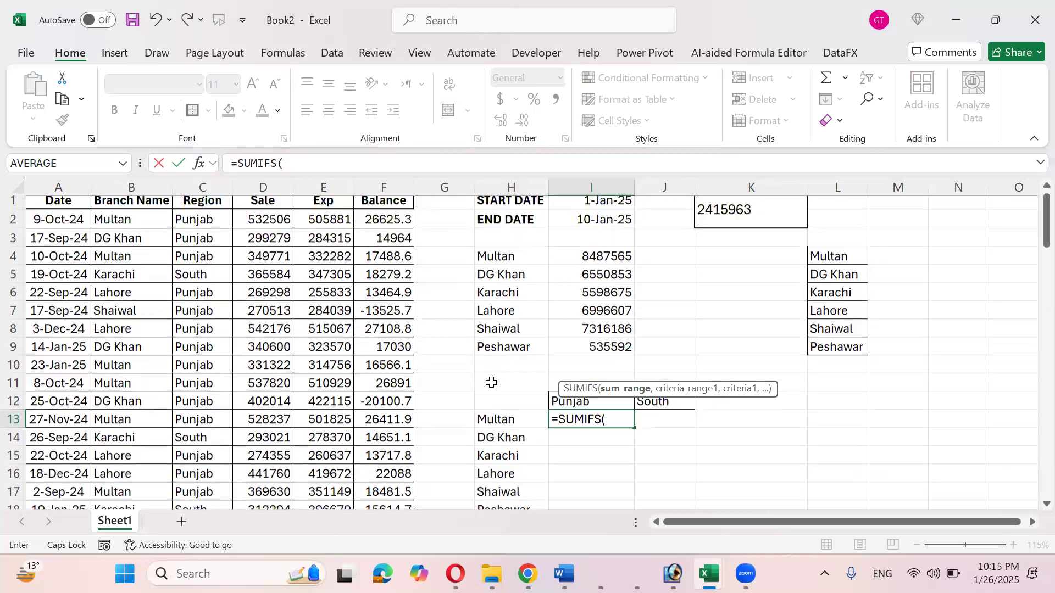
scroll(492, 382, up, 1)
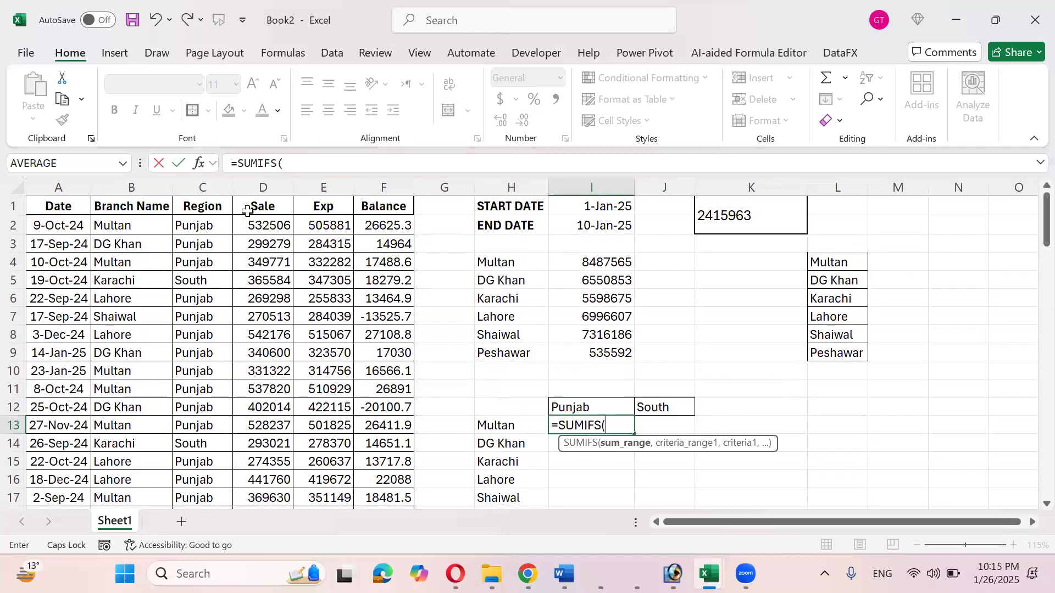
click(256, 182)
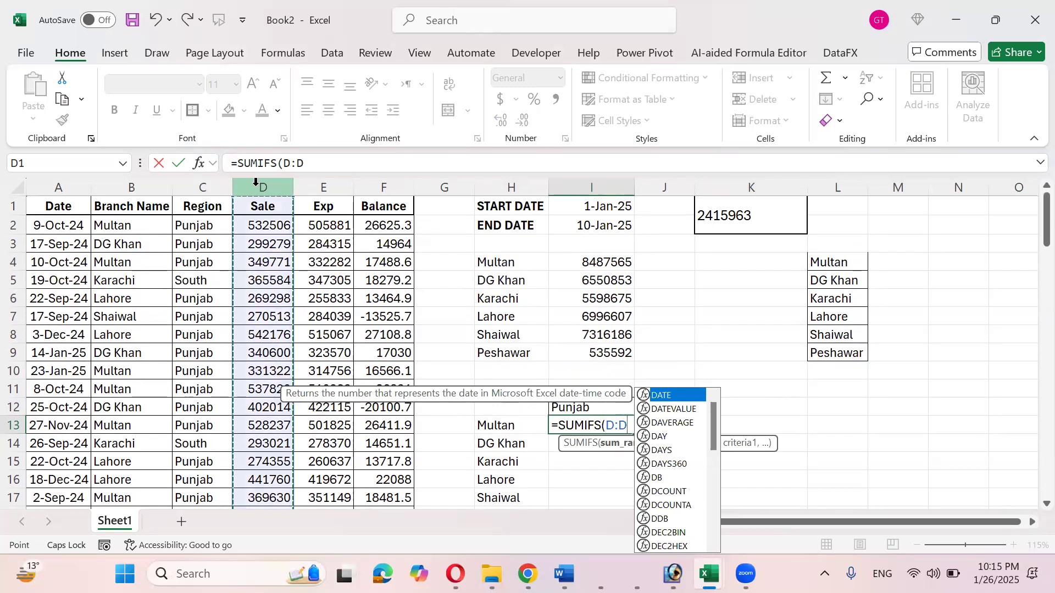
text(,B:B)
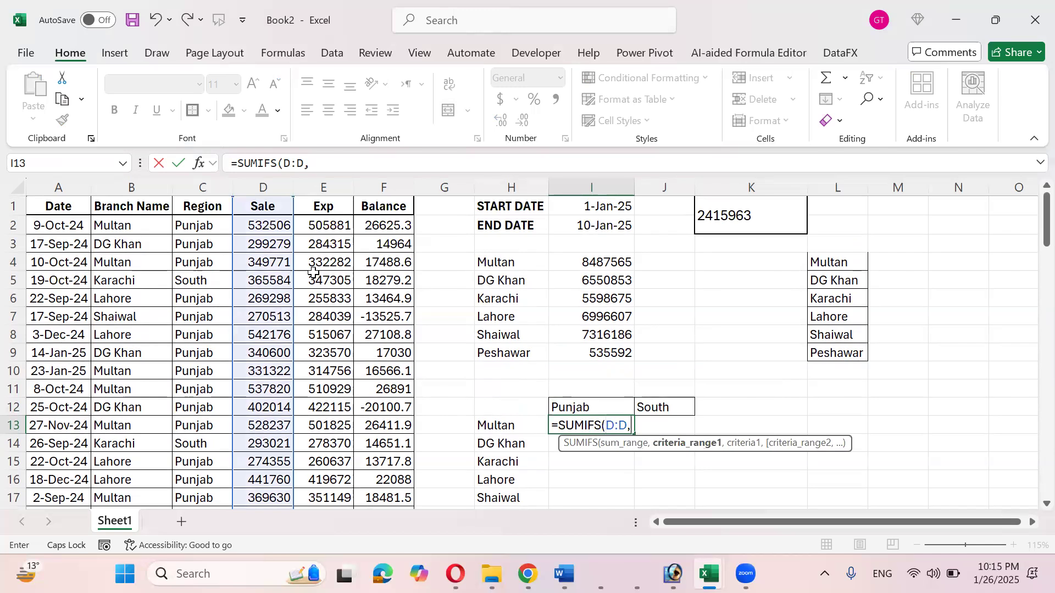
click(132, 186)
click(206, 184)
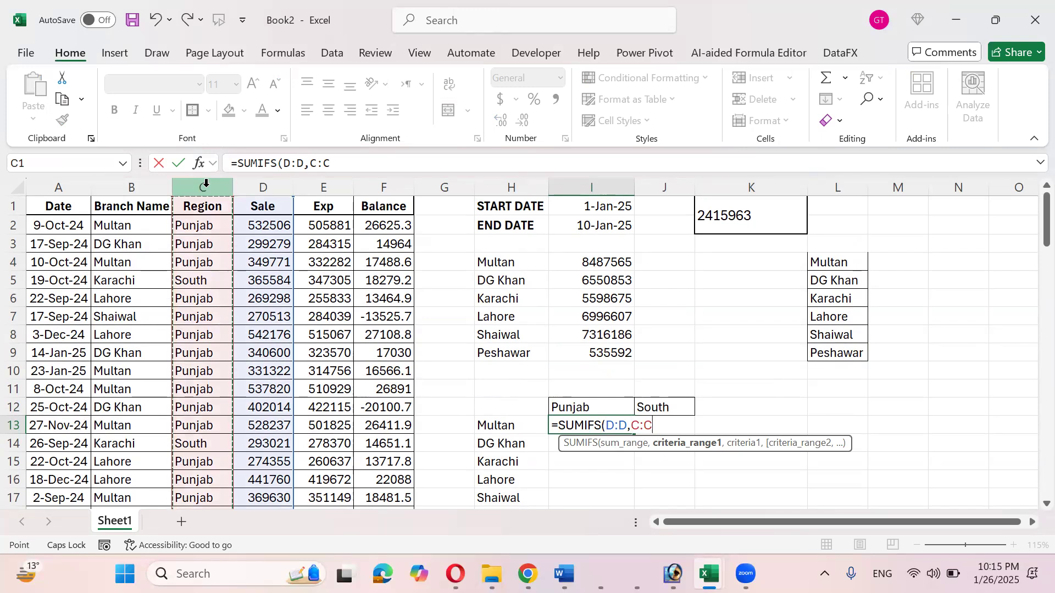
click(135, 178)
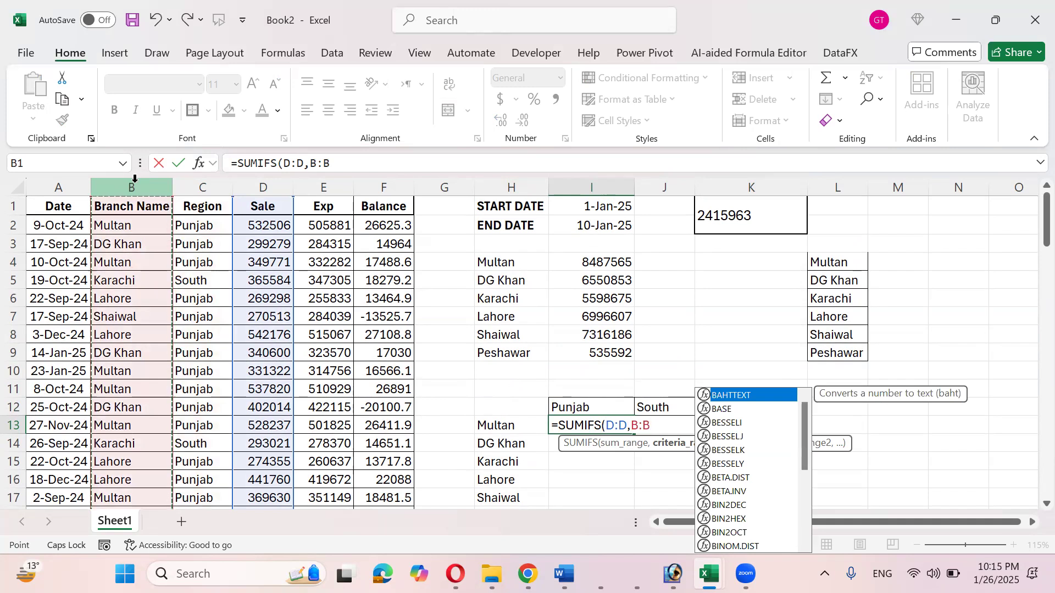
key(F4)
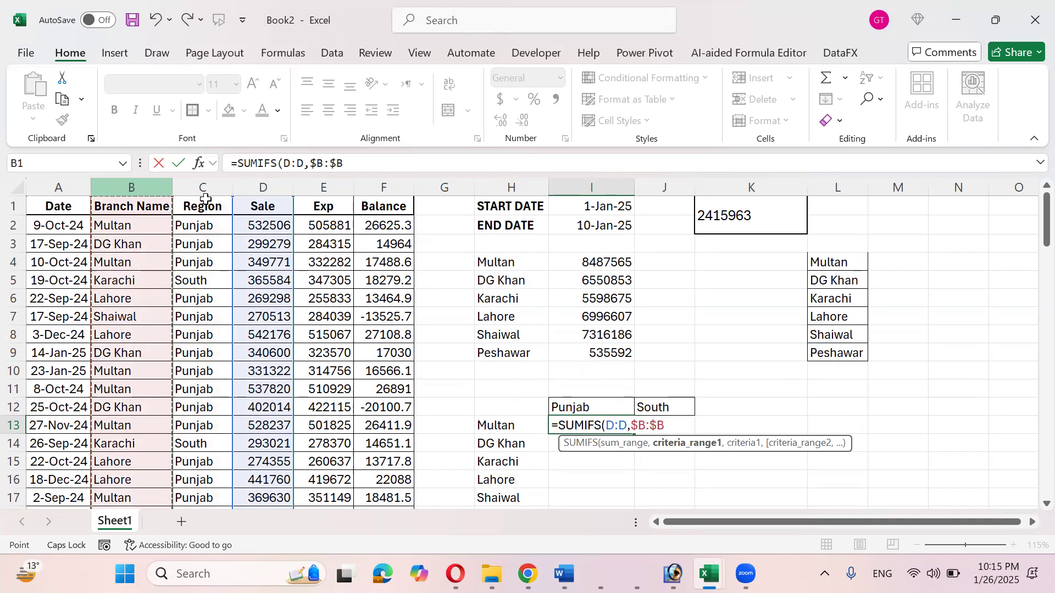
drag(628, 427, 609, 427)
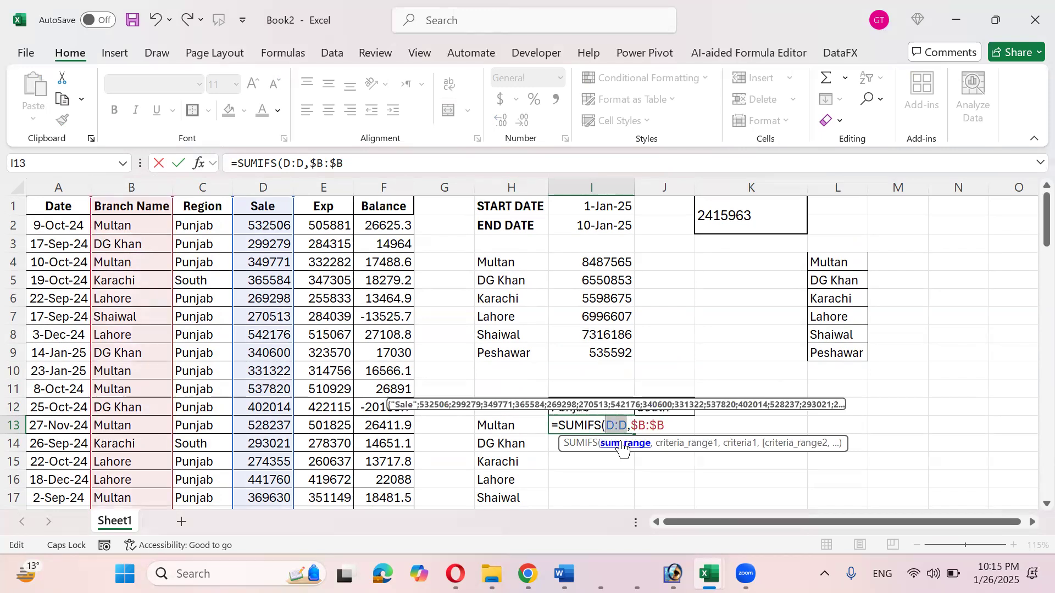
key(F4)
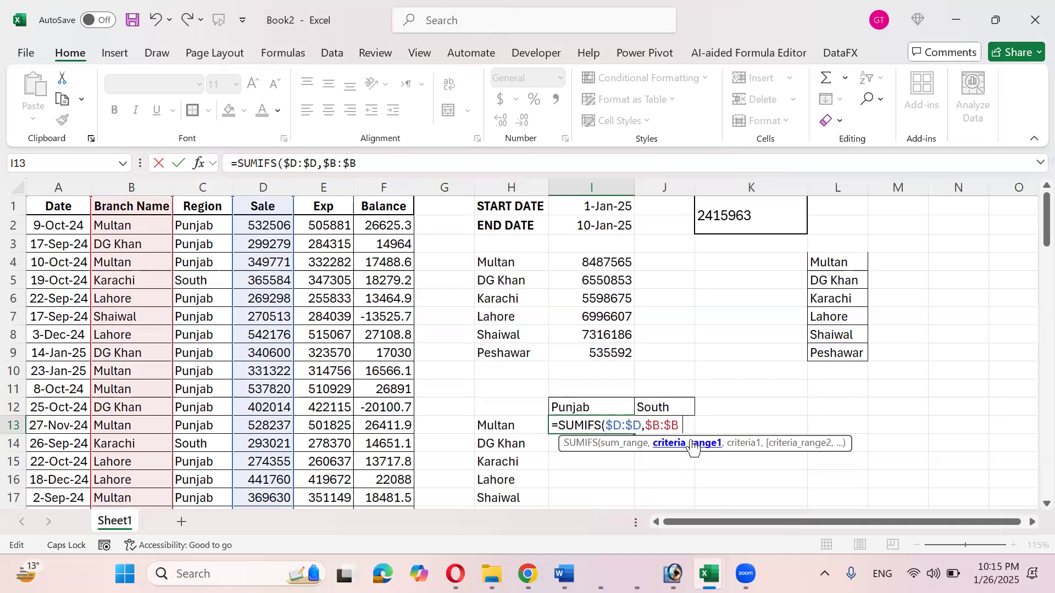
- Add criteria H13, $C:$C and I12 to finish =SUMIFS($D:$D,$B:$B,H13,$C:$C,I12), giving 8487565
text(,)
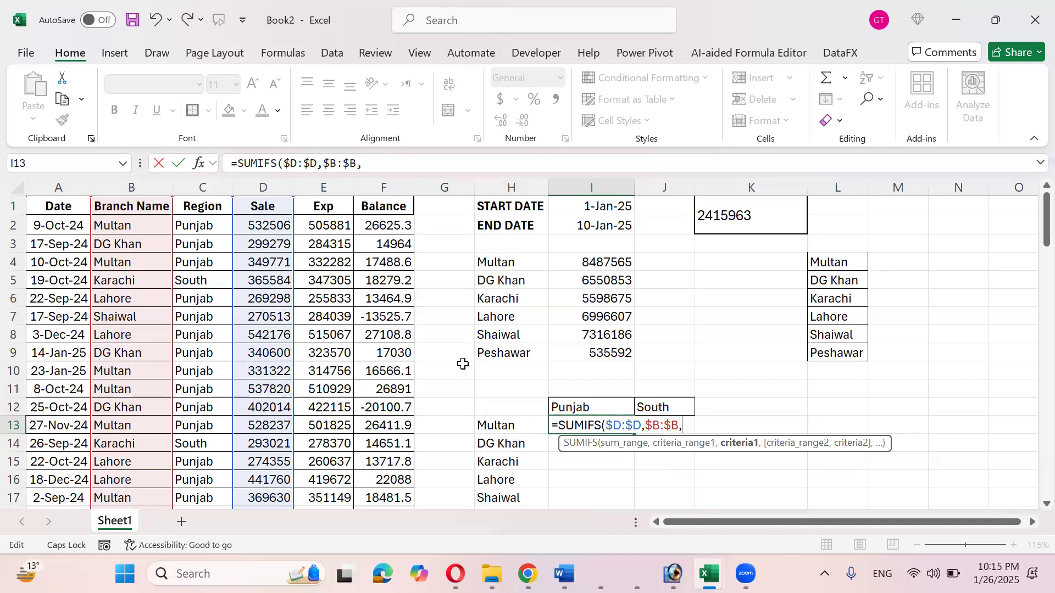
click(521, 426)
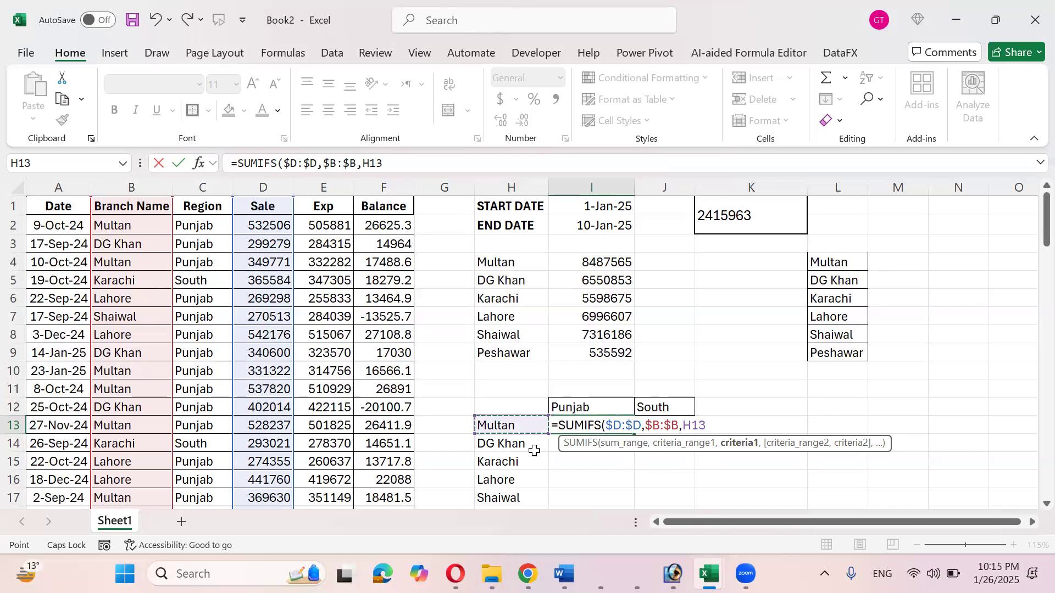
text(,)
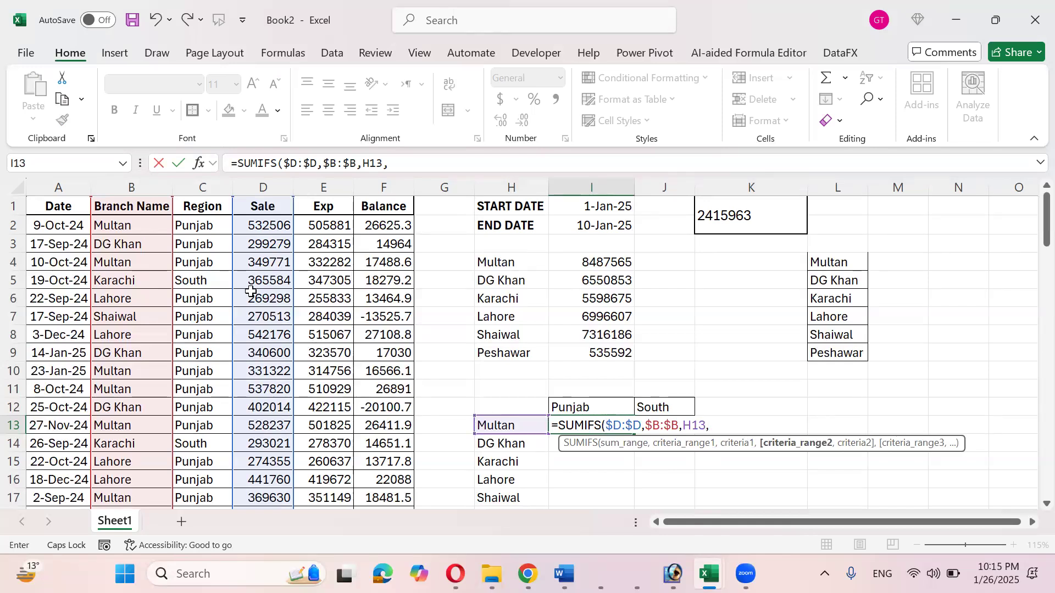
click(205, 184)
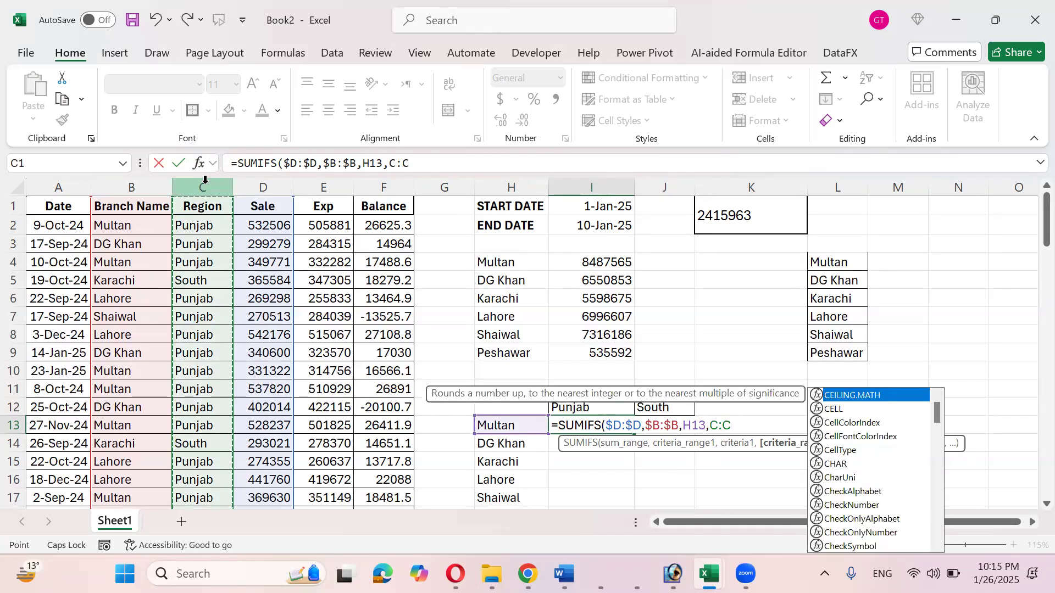
key(F4)
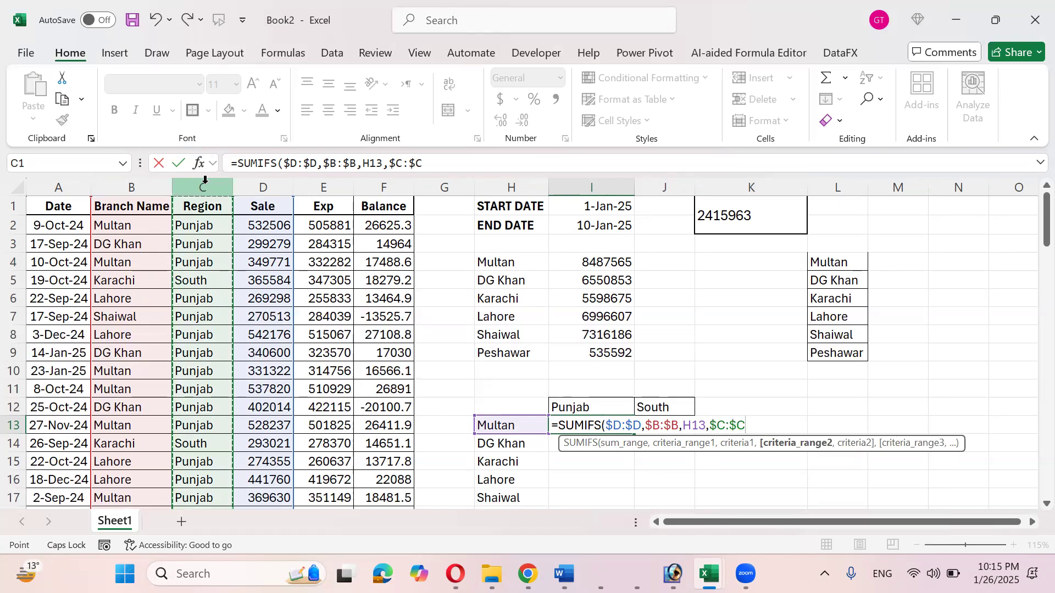
text(,)
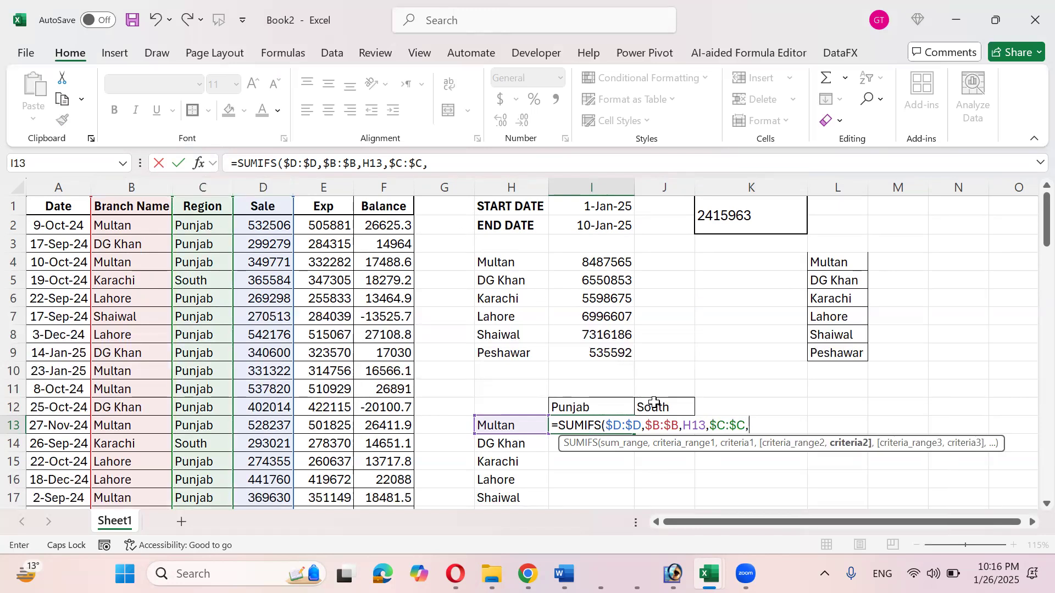
click(608, 403)
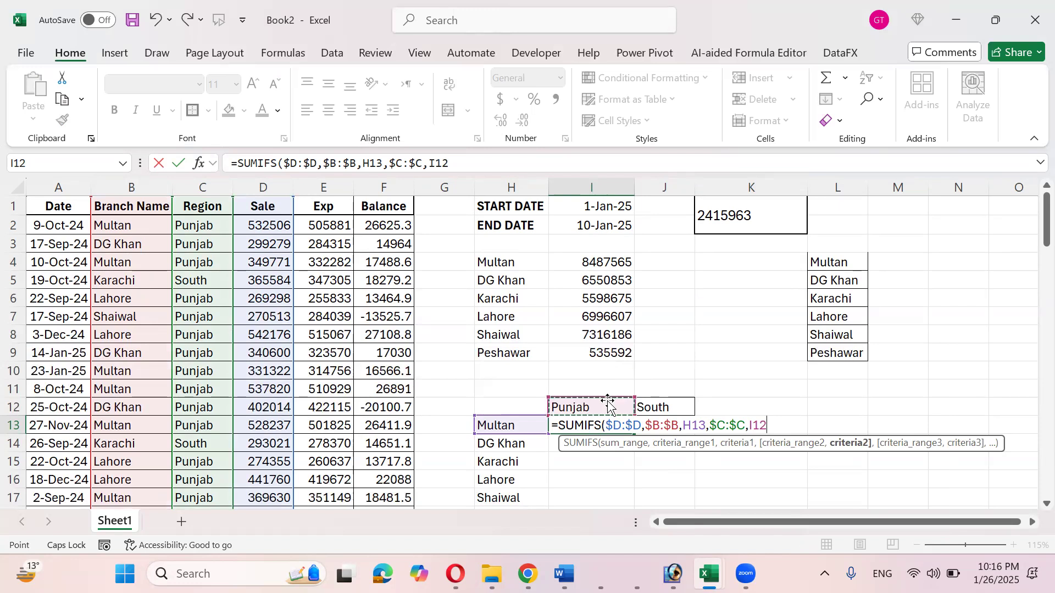
text())
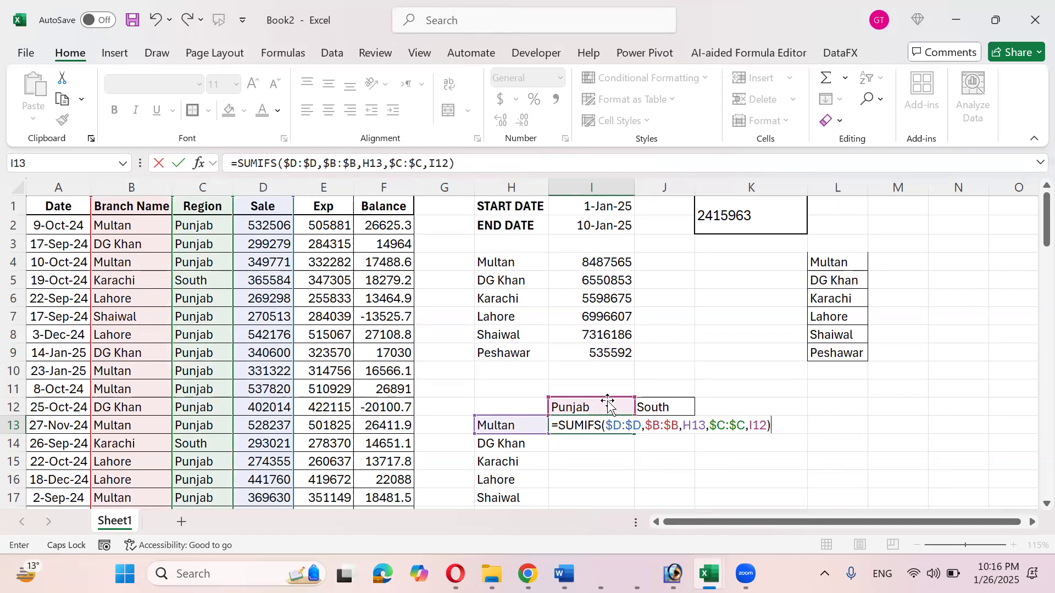
key(Return)
key(Up)
- Fill the I13 SUMIFS into J13 and inspect its shifted references I13 and J12 returning 0
scroll(606, 401, down, 2)
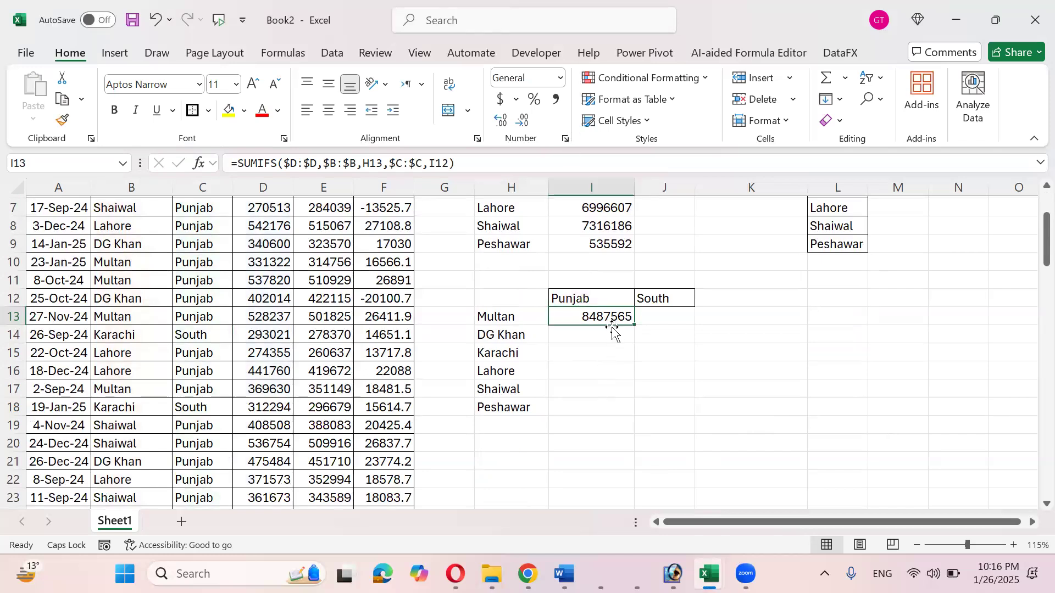
scroll(612, 344, up, 1)
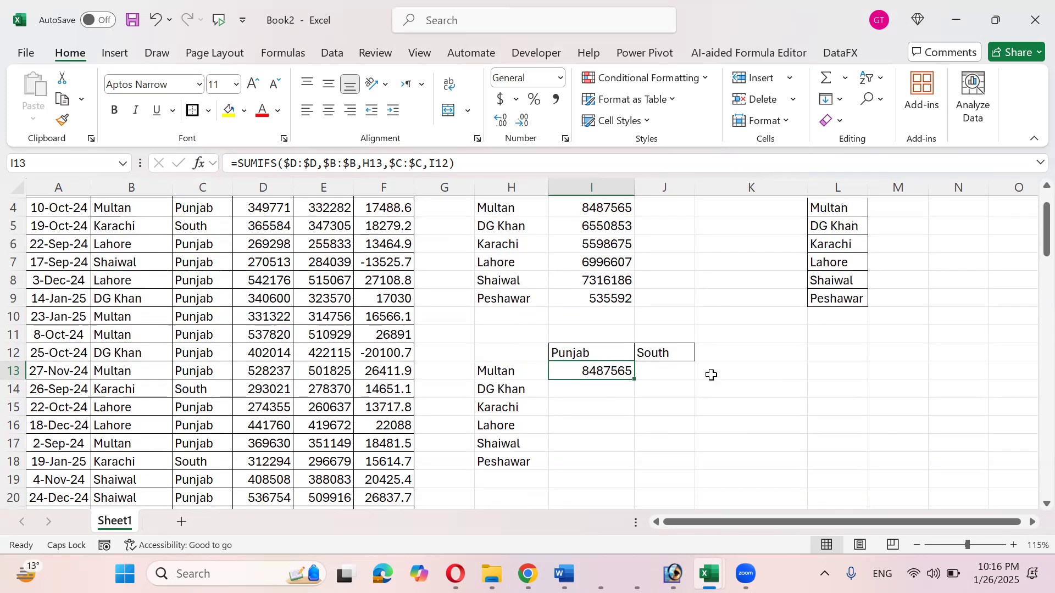
double_click(611, 379)
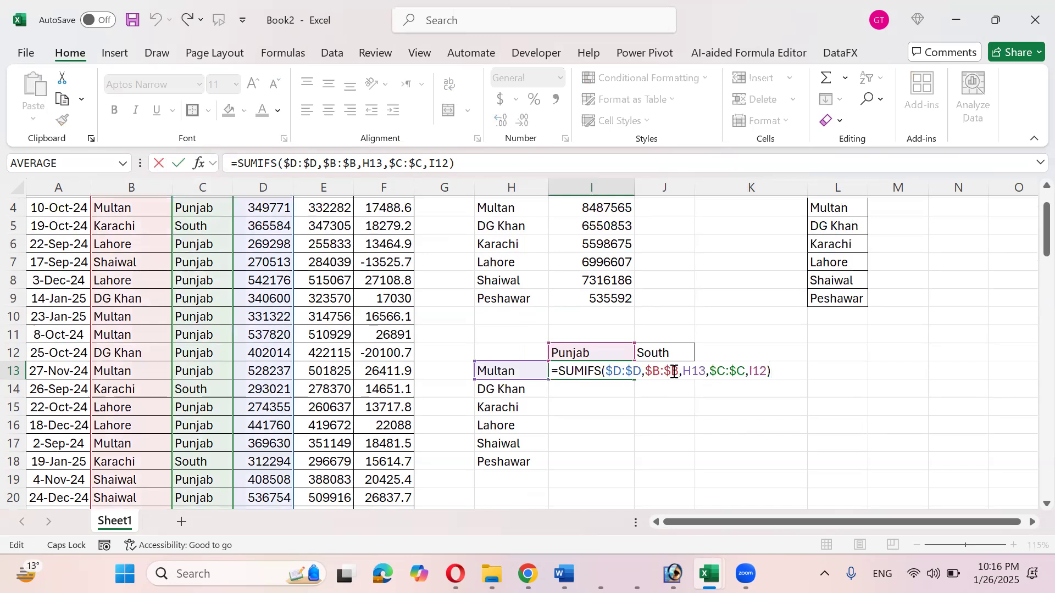
drag(684, 371, 698, 372)
key(Escape)
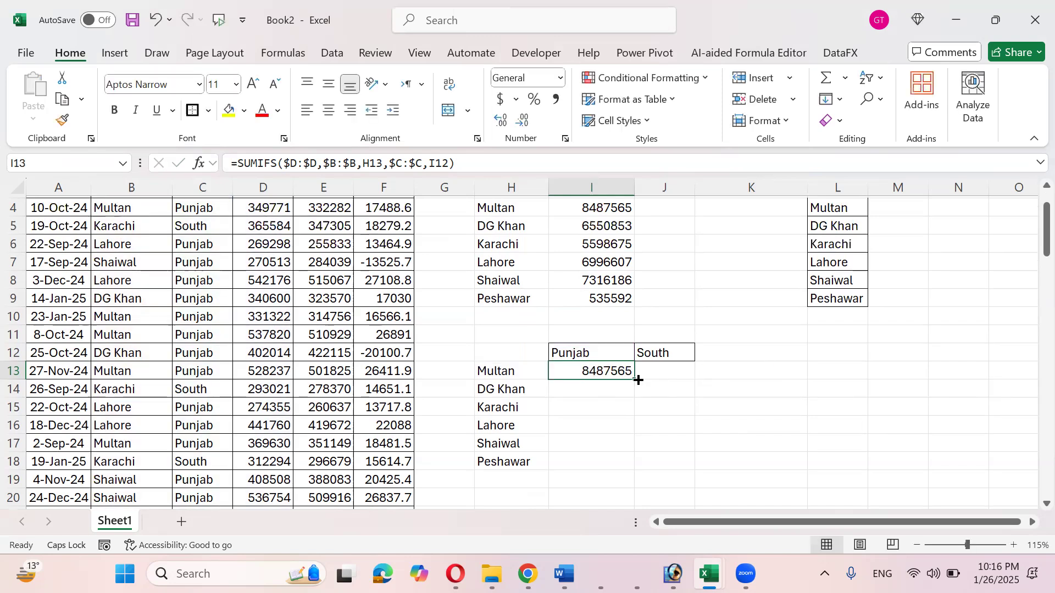
drag(684, 380, 684, 382)
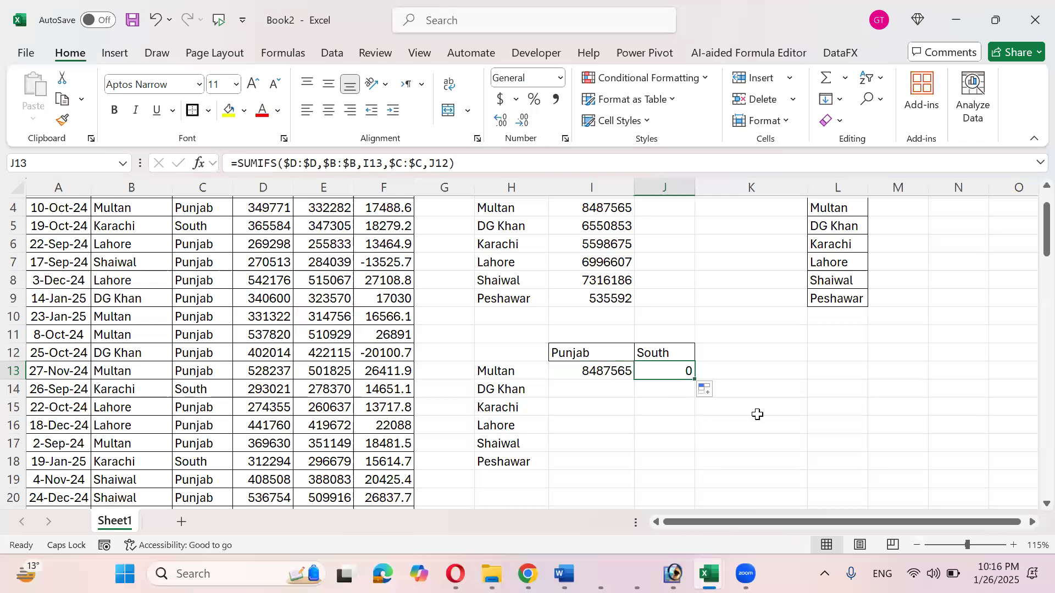
key(F2)
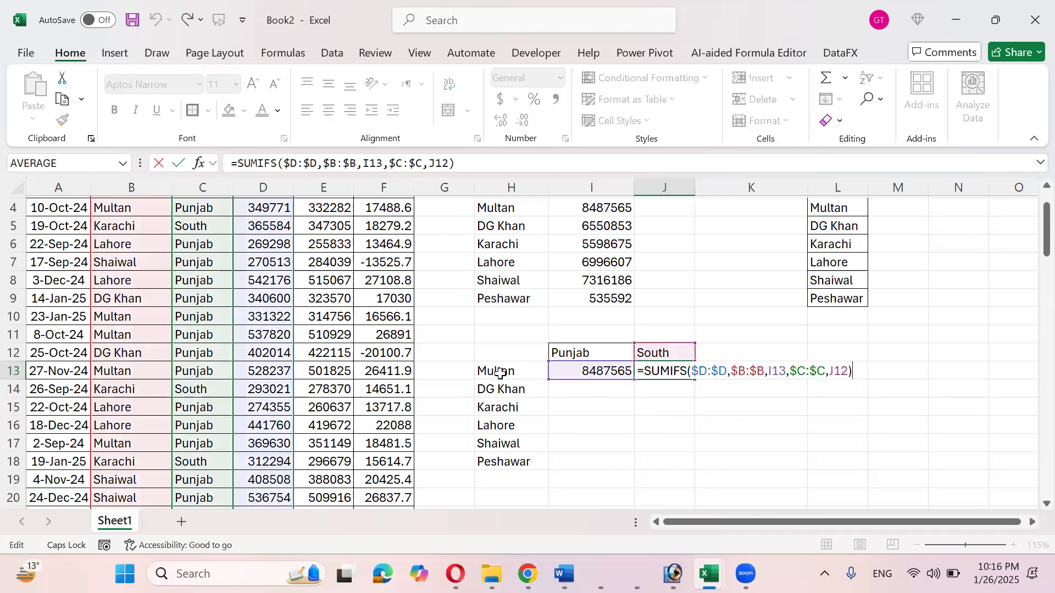
- Change I13's references to $H13 and I$12 for mixed locking
click(630, 378)
key(F2)
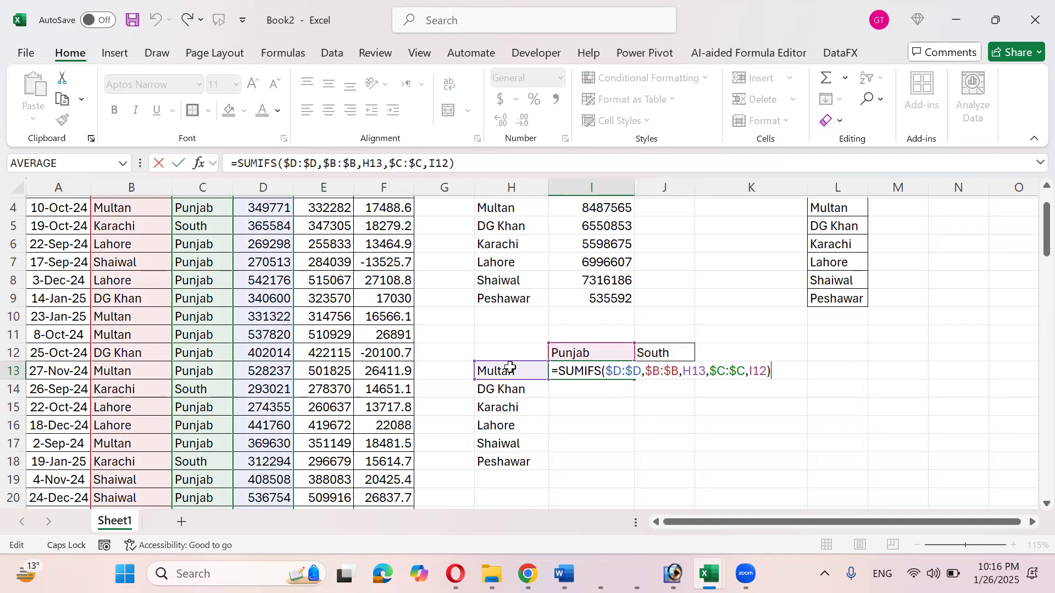
click(684, 372)
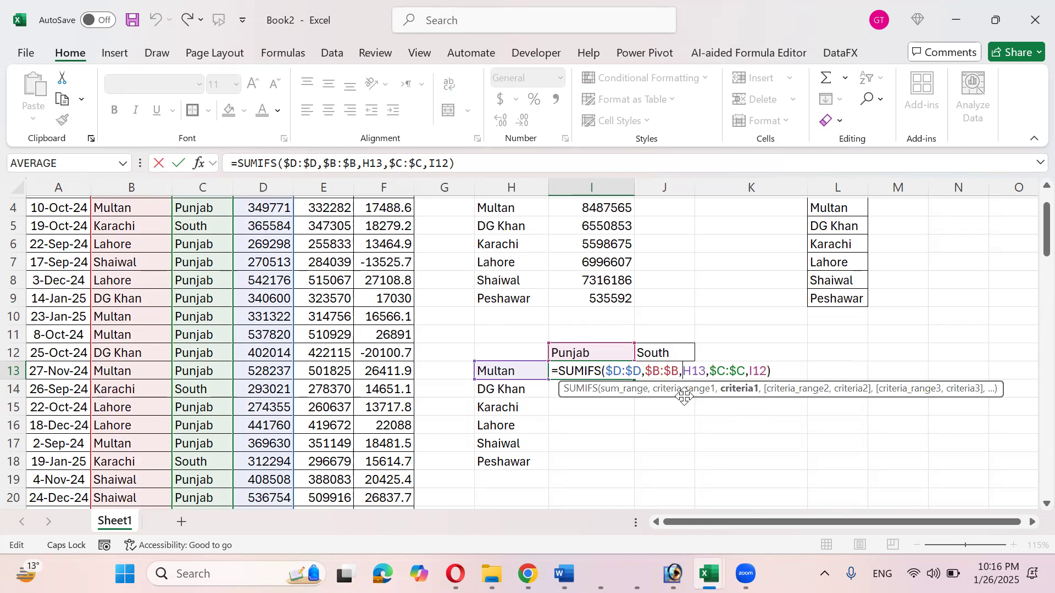
key(F4)
key(F4)
key(F4)
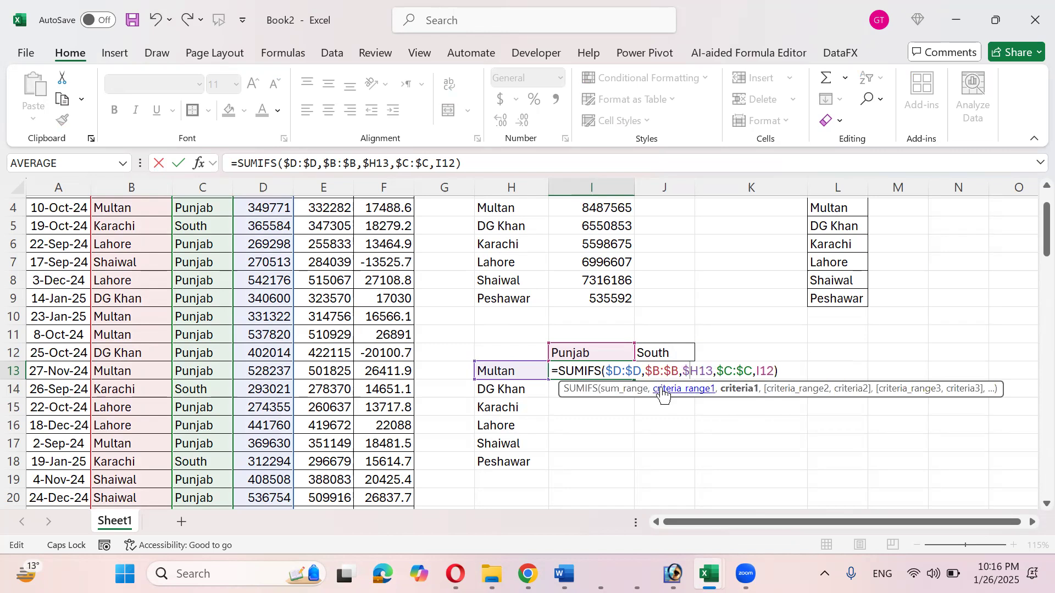
click(759, 370)
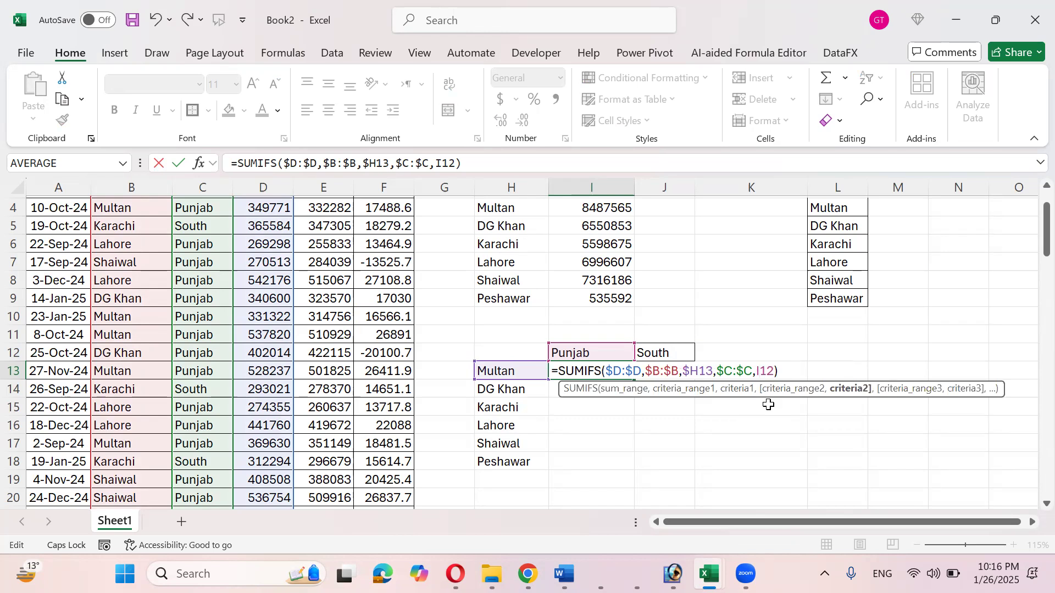
key(F4)
key(F4)
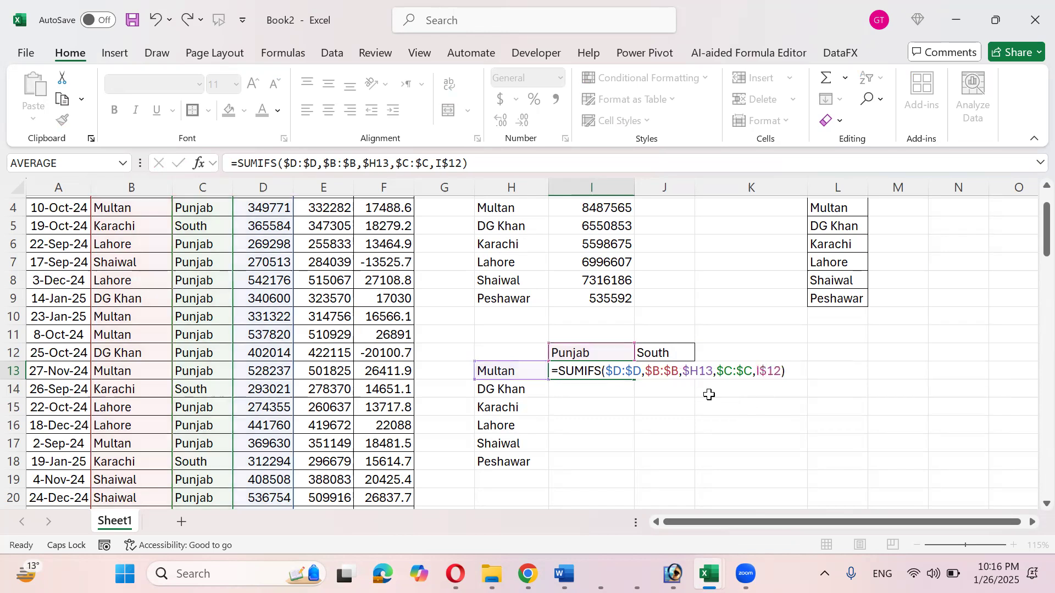
key(Return)
- Fill the corrected formula through I13:J18 and verify Karachi's South total 5598675 in J15
click(626, 374)
drag(632, 381, 700, 465)
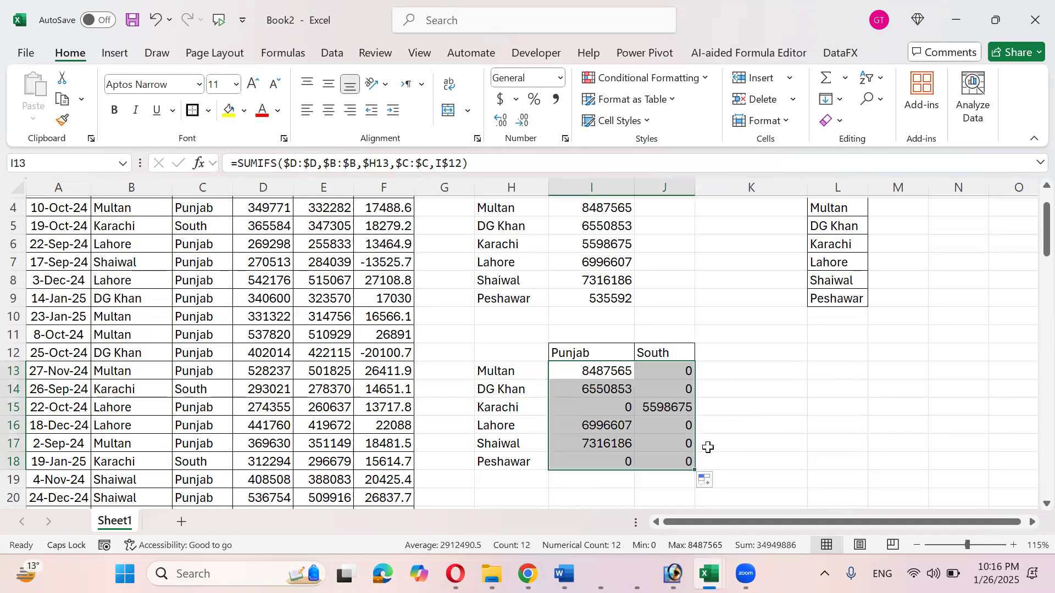
click(538, 376)
click(591, 373)
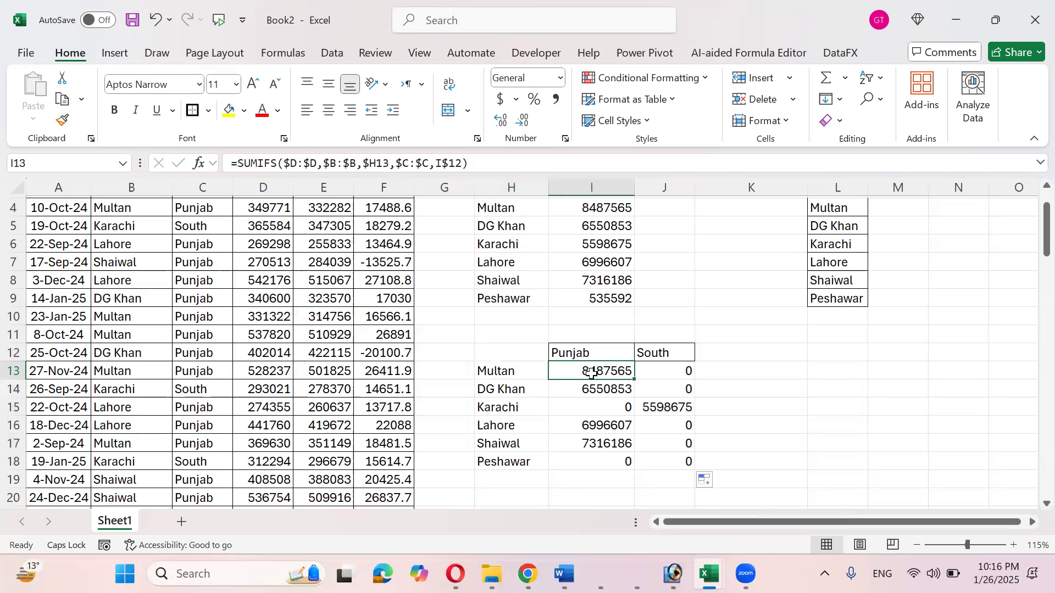
click(543, 405)
click(646, 408)
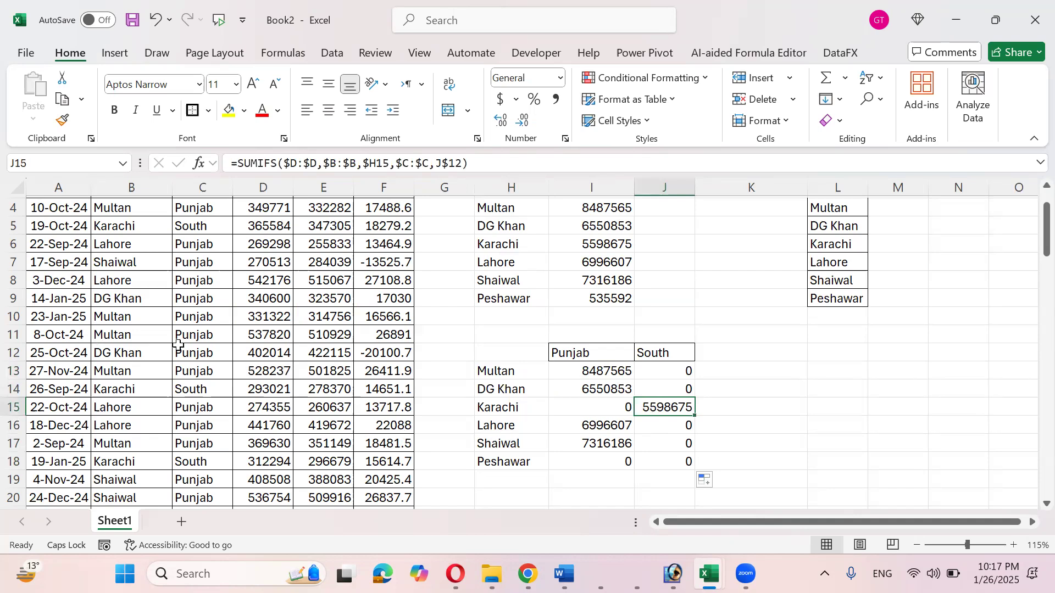
click(197, 353)
scroll(197, 347, up, 2)
- Add kpk as a third region heading in K12 after checking the KPK region rows
scroll(196, 347, down, 15)
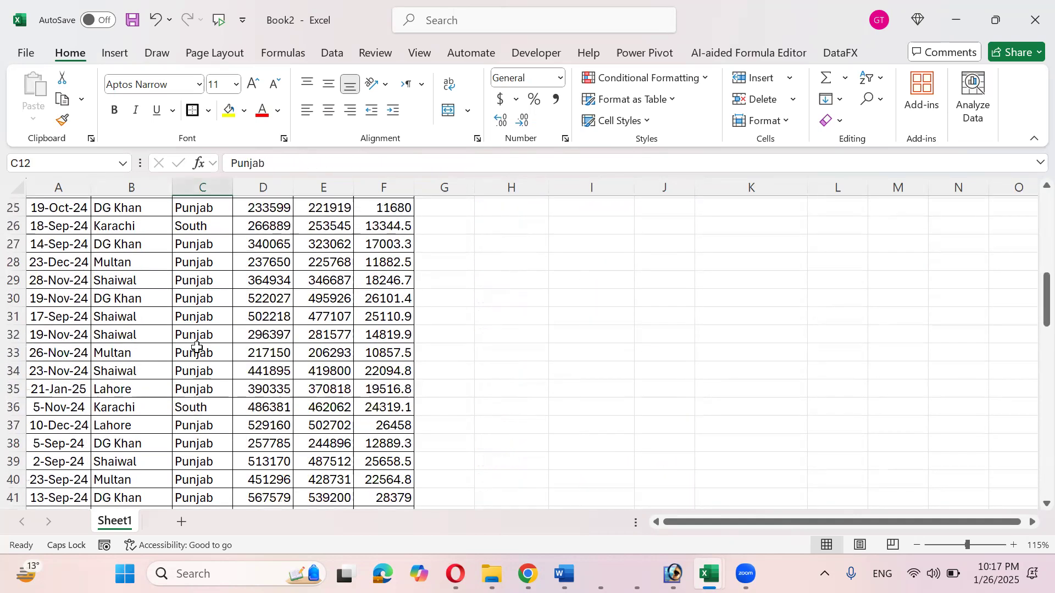
scroll(197, 346, down, 12)
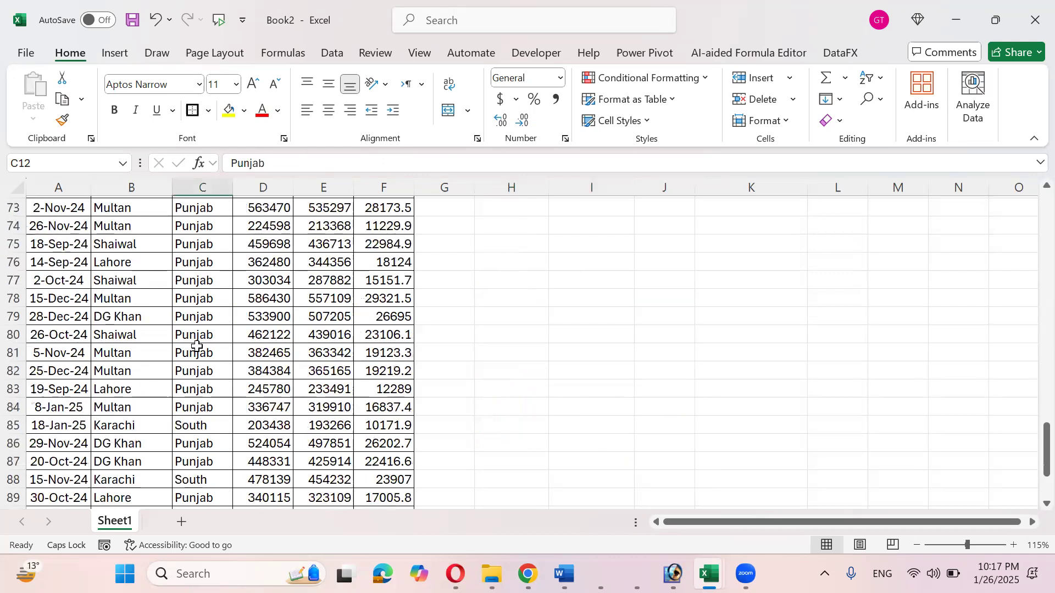
click(196, 351)
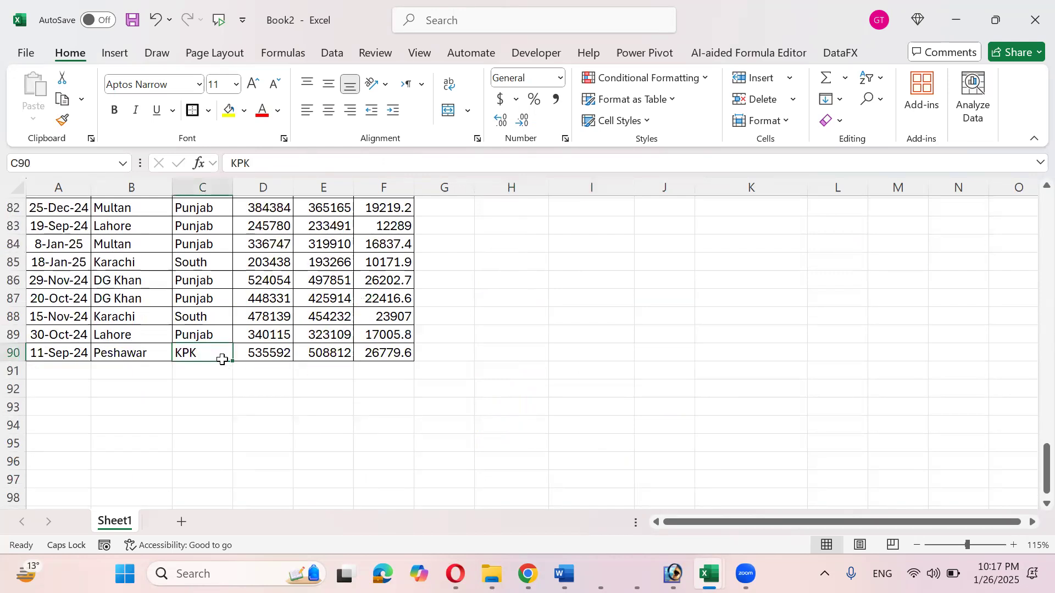
scroll(220, 357, up, 20)
scroll(222, 360, up, 5)
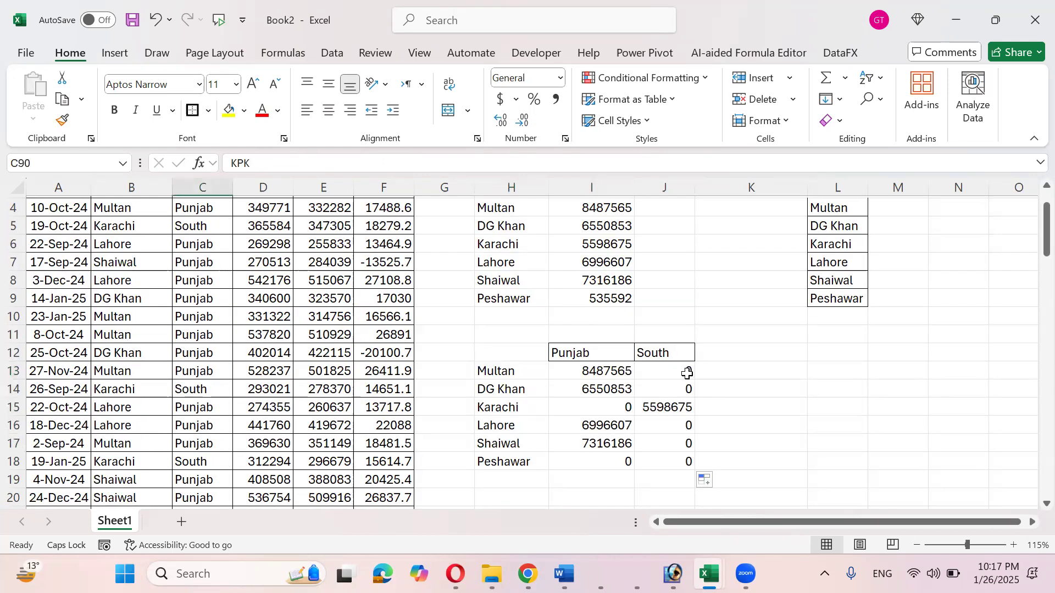
click(735, 355)
text(kpk)
key(Return)
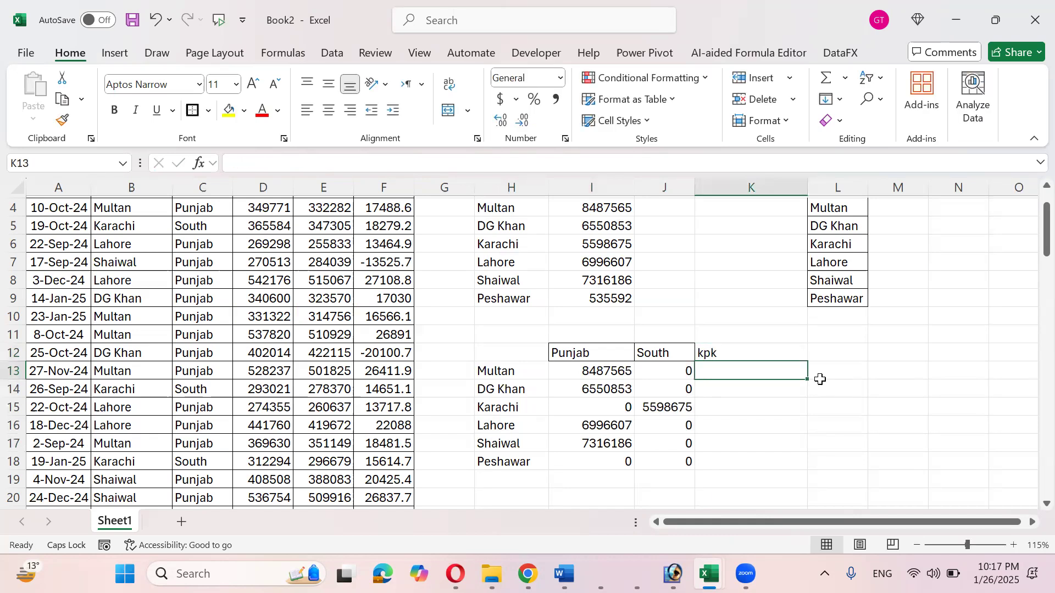
- Extend the SUMIFS formula into K13:K18, giving Peshawar 535592 under kpk
click(680, 369)
drag(694, 379, 808, 470)
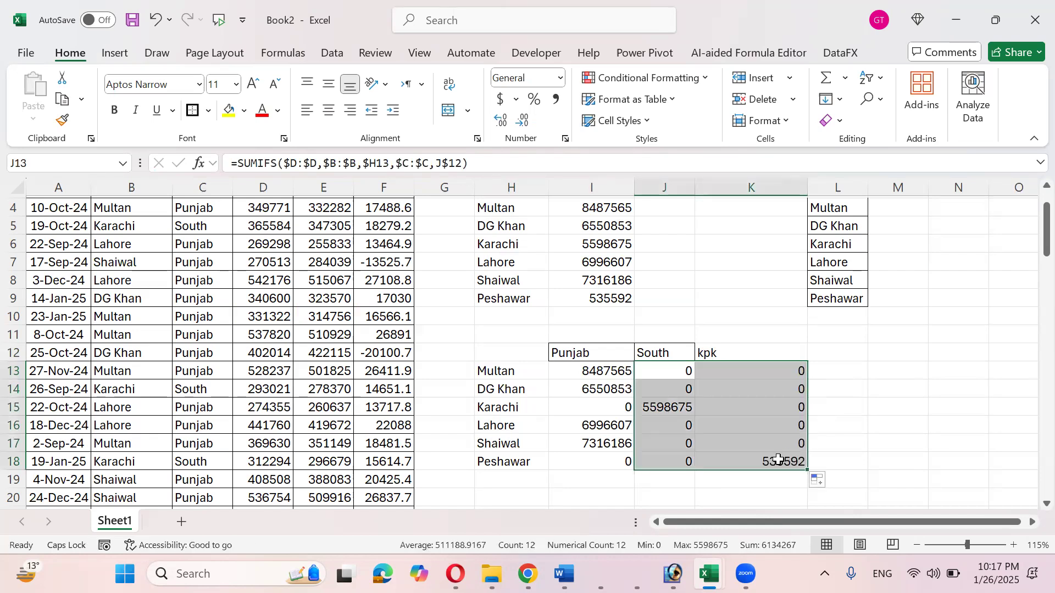
click(779, 460)
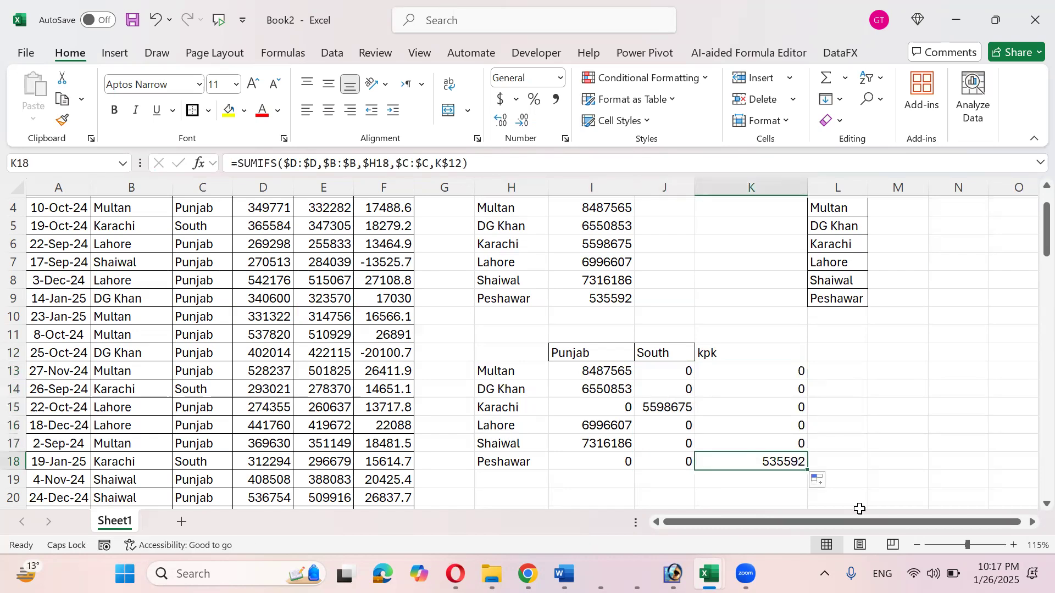
key(Up)
key(Left)
key(Left)
key(Up)
key(Up)
key(Up)
key(Up)
key(Up)
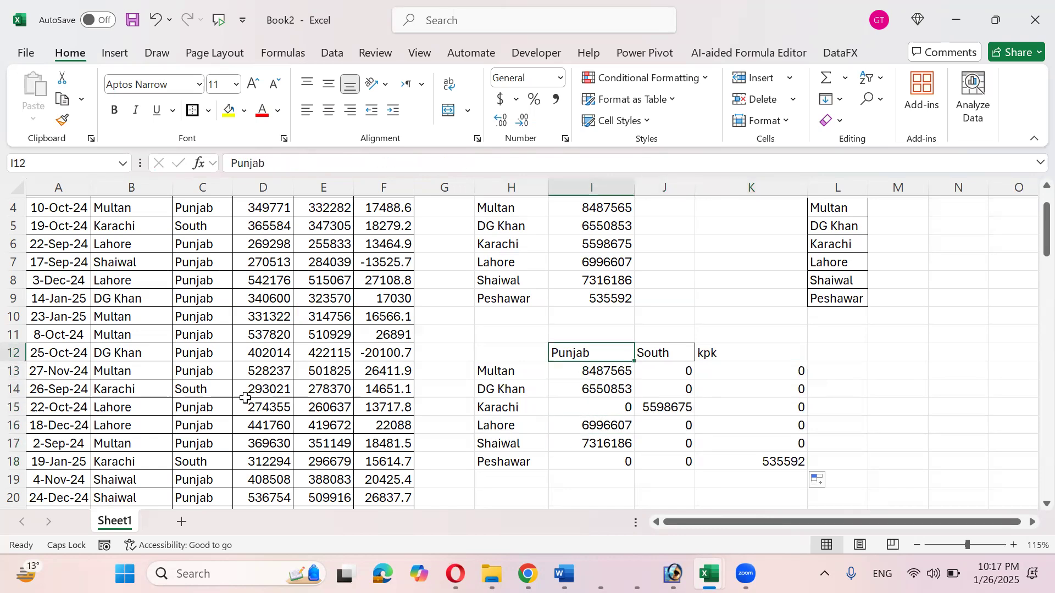
scroll(245, 397, up, 1)
scroll(244, 395, down, 5)
scroll(245, 395, up, 5)
scroll(253, 395, down, 4)
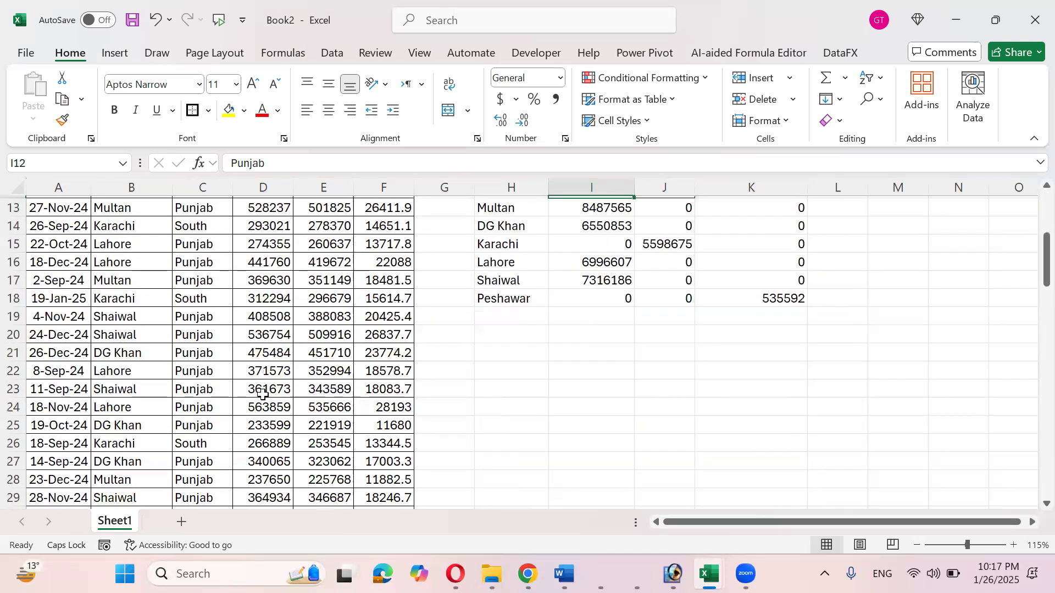
- Add three new blank worksheets to the workbook
click(182, 522)
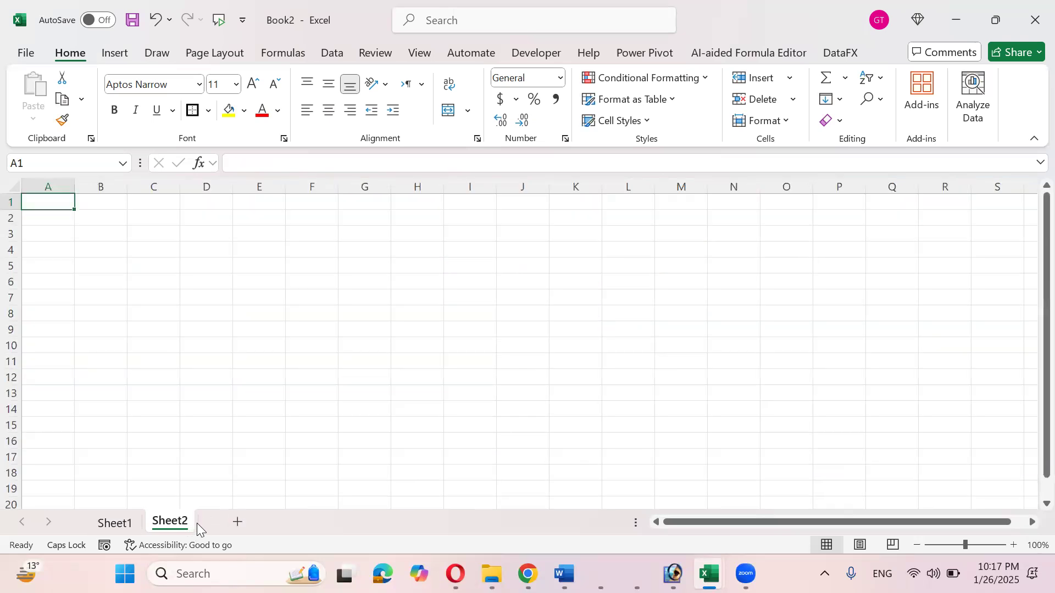
click(235, 523)
click(293, 521)
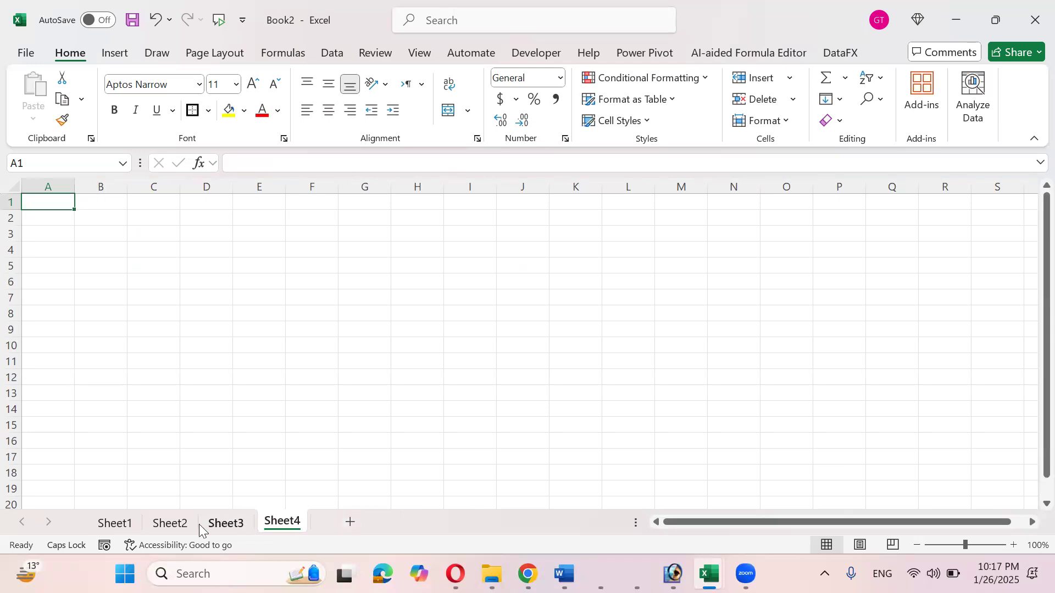
click(173, 525)
click(225, 524)
click(173, 521)
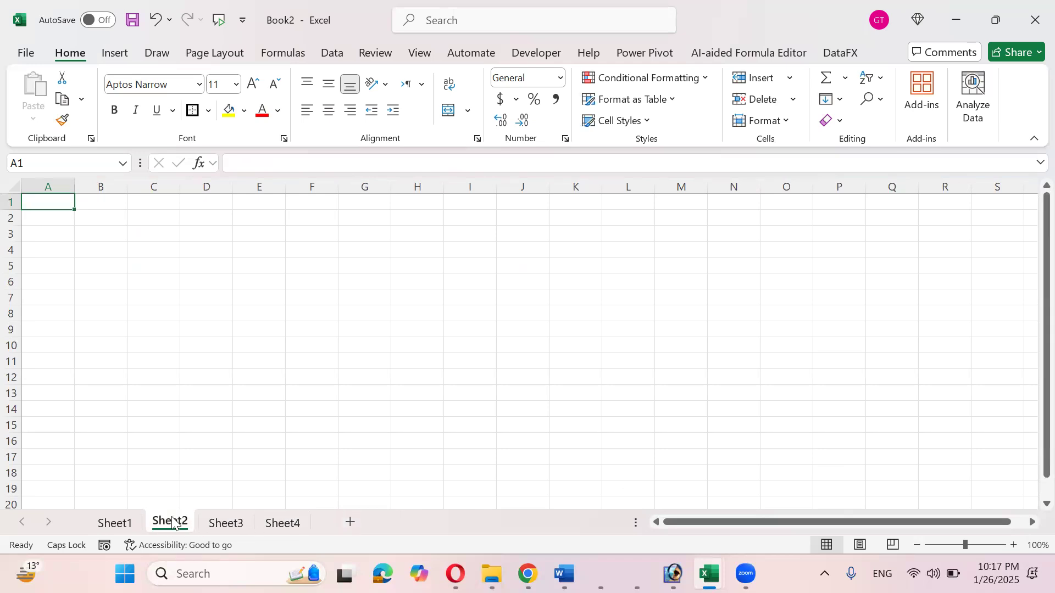
- Rename Sheet2 to STOCK iN and Sheet3 to STOCK OUT
right_click(173, 521)
click(226, 306)
text(STOCK iN)
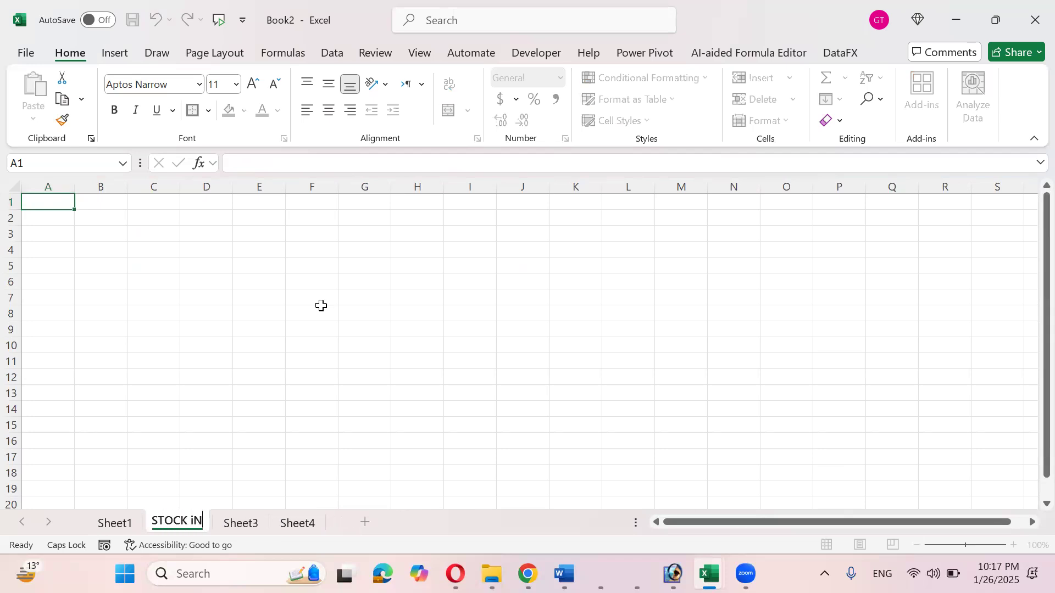
key(Return)
click(241, 522)
right_click(247, 519)
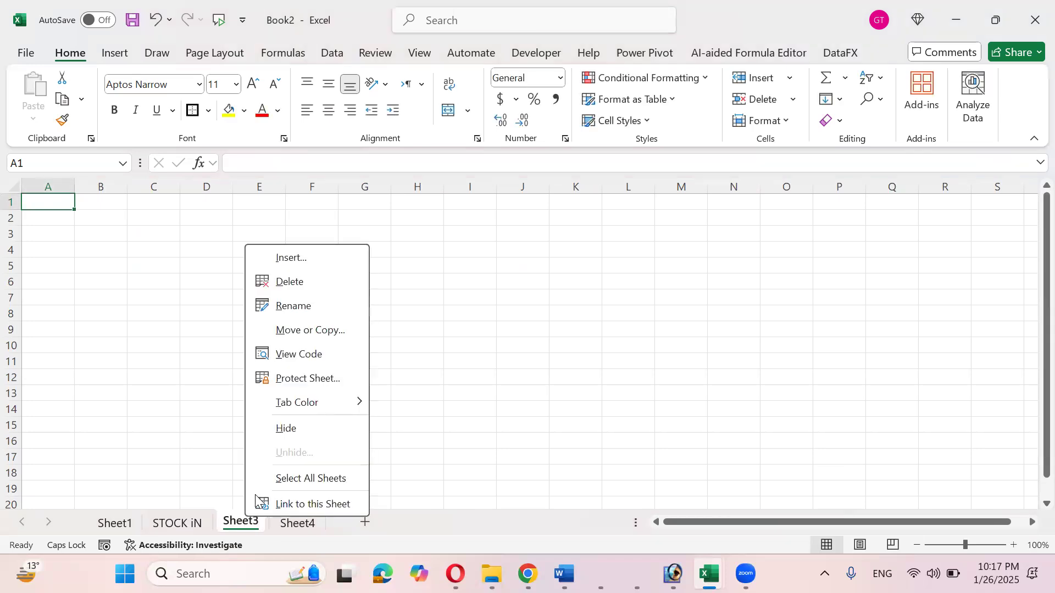
click(294, 306)
text(STOCK OUT)
key(Return)
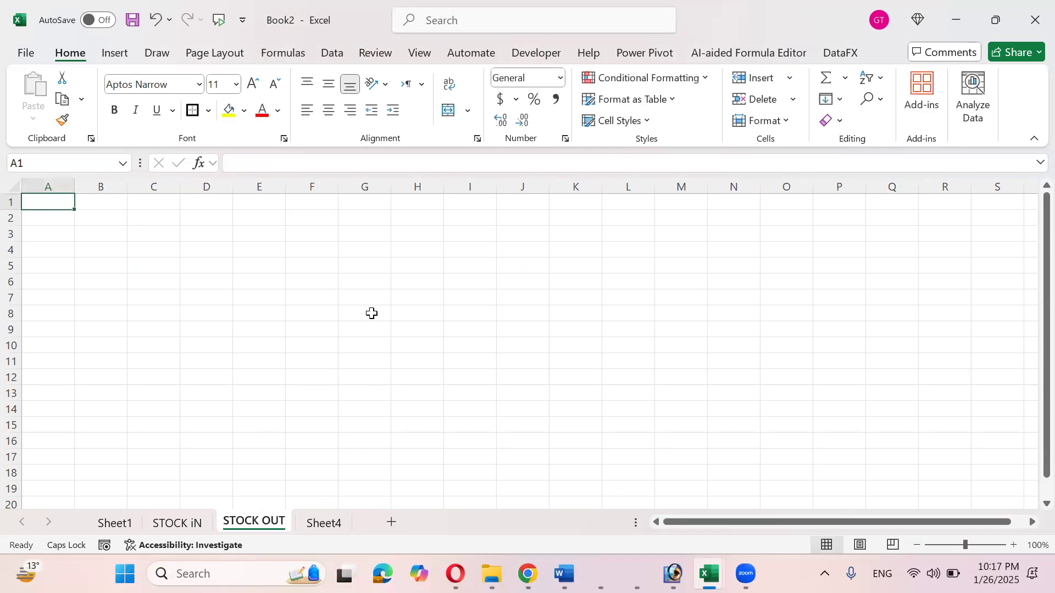
- Rename Sheet4 to BLANACE and review each of the three new sheets
click(309, 524)
right_click(309, 523)
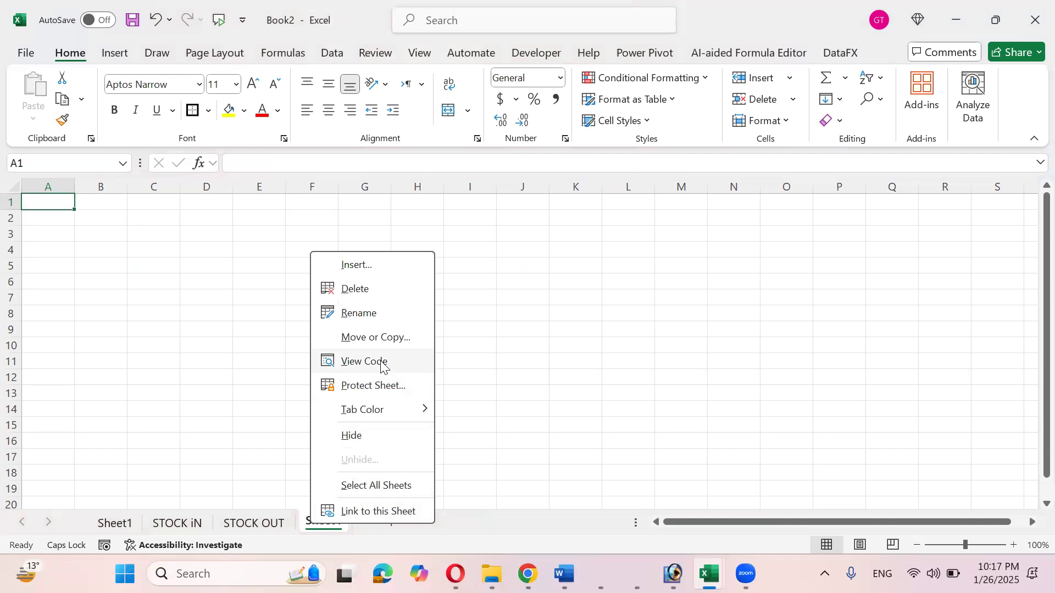
click(398, 309)
text(BLANACE)
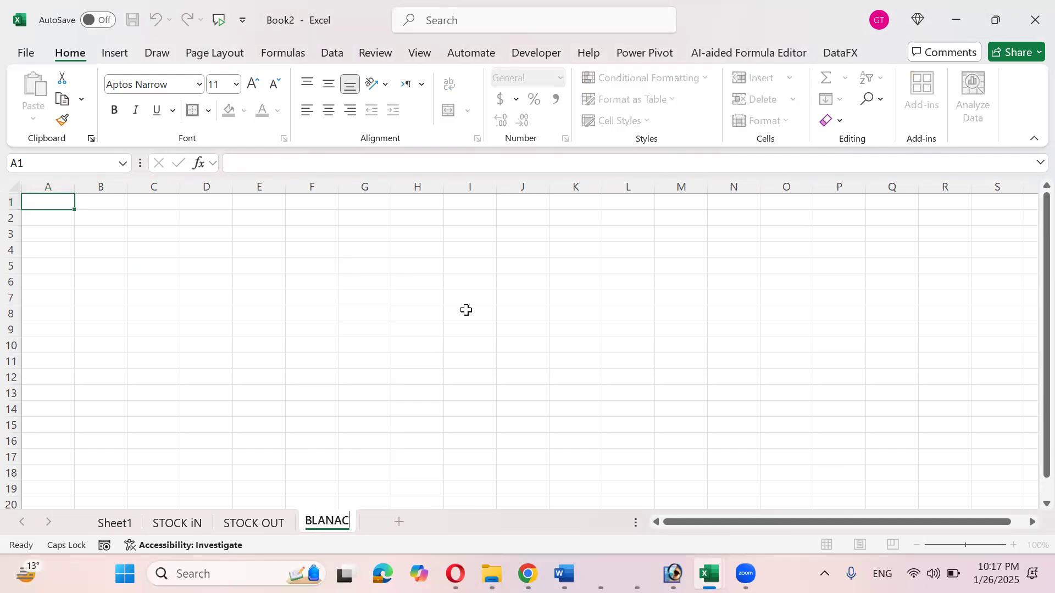
key(Return)
click(162, 523)
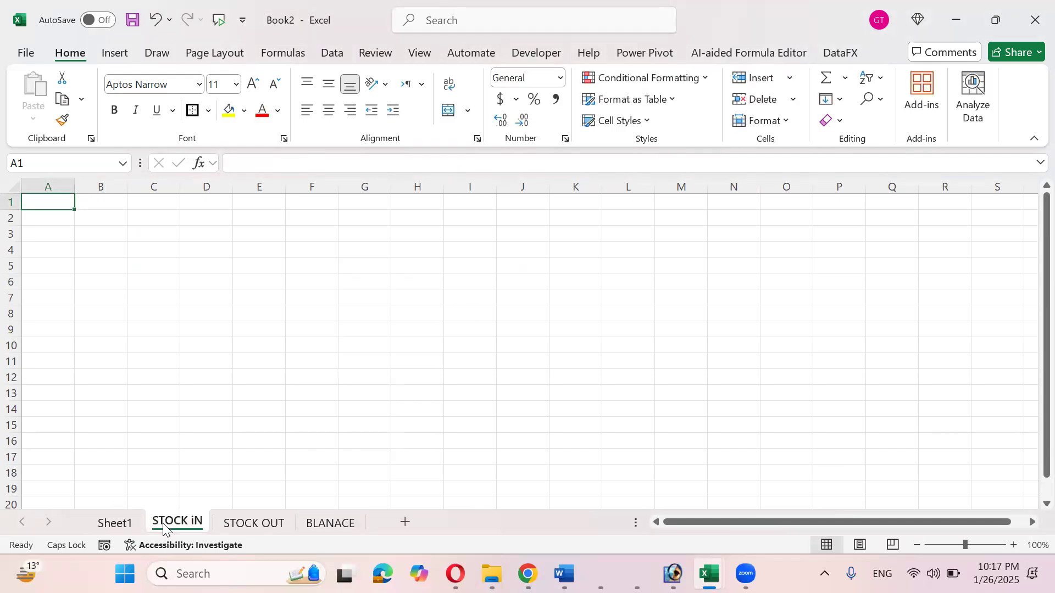
click(256, 526)
click(322, 527)
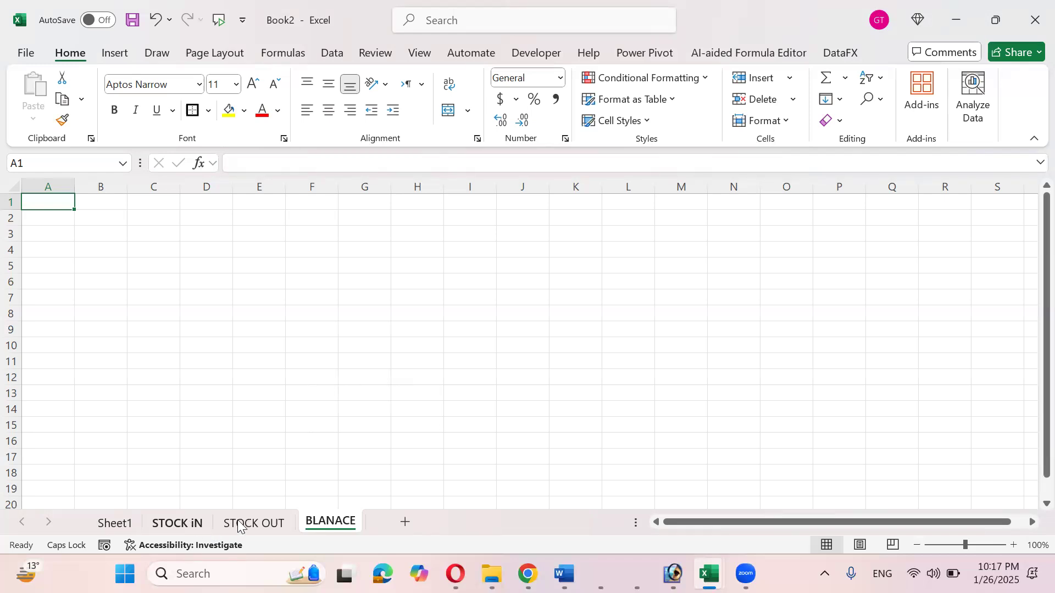
- Group the three stock sheets and enter headers DATE, ITEM NAME and QTY in A1:C1
shift+click(184, 531)
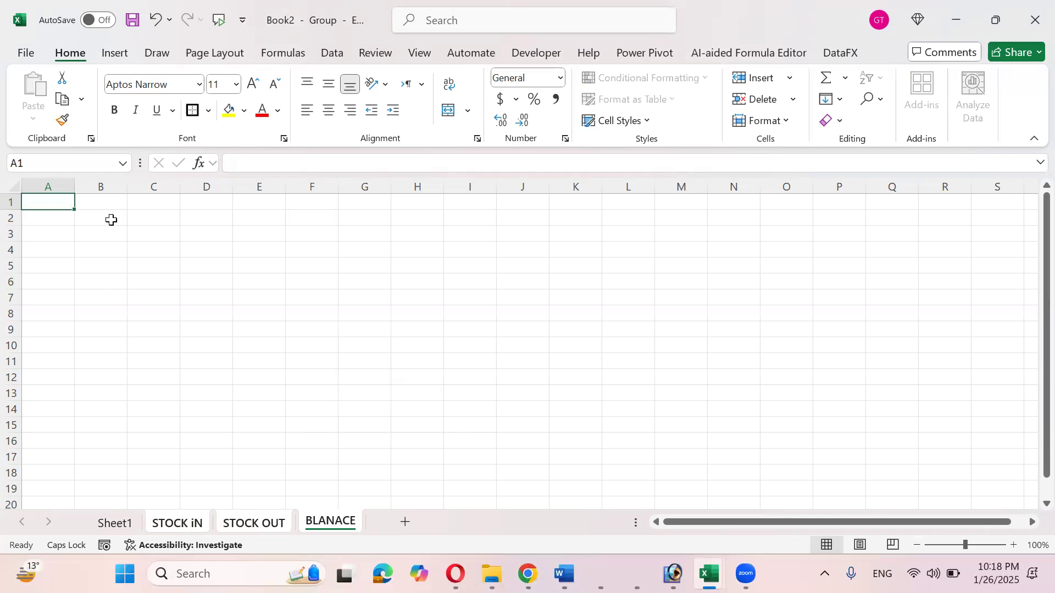
text(dATE)
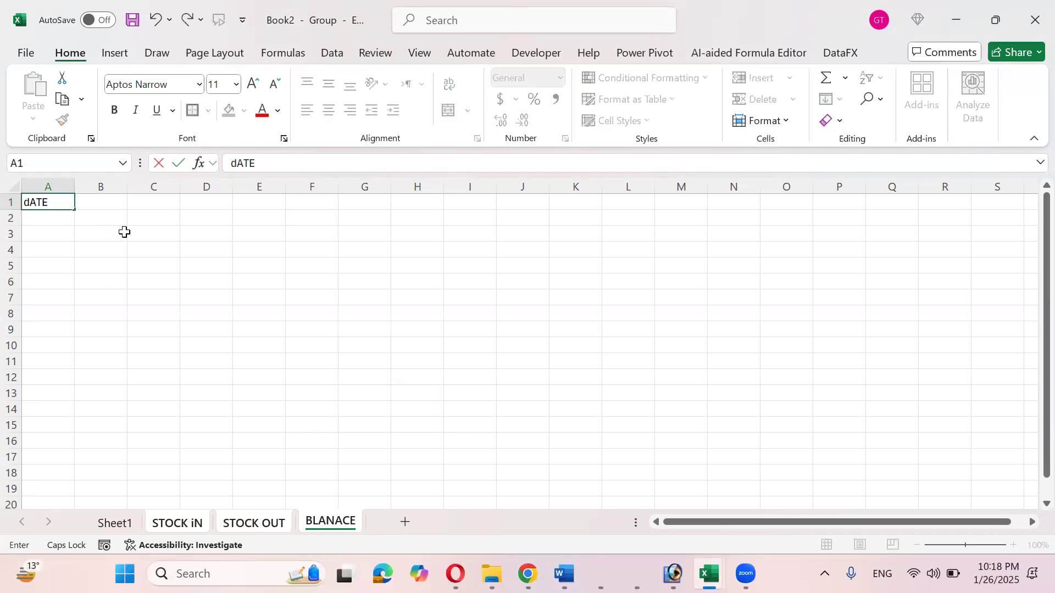
key(BackSpace)
key(BackSpace)
text(DATE)
key(Tab)
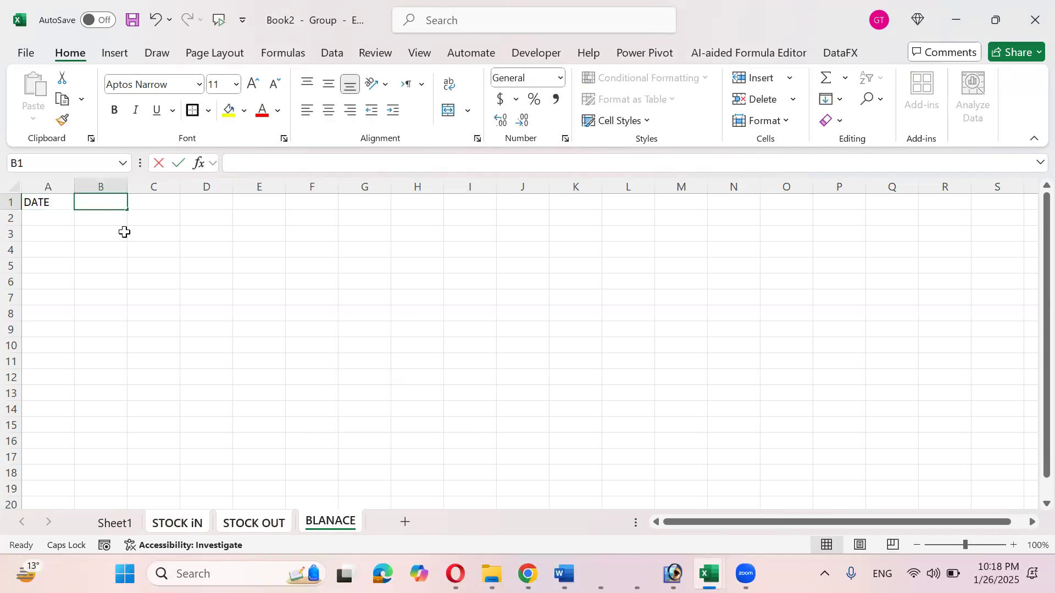
text(ITEM NAME)
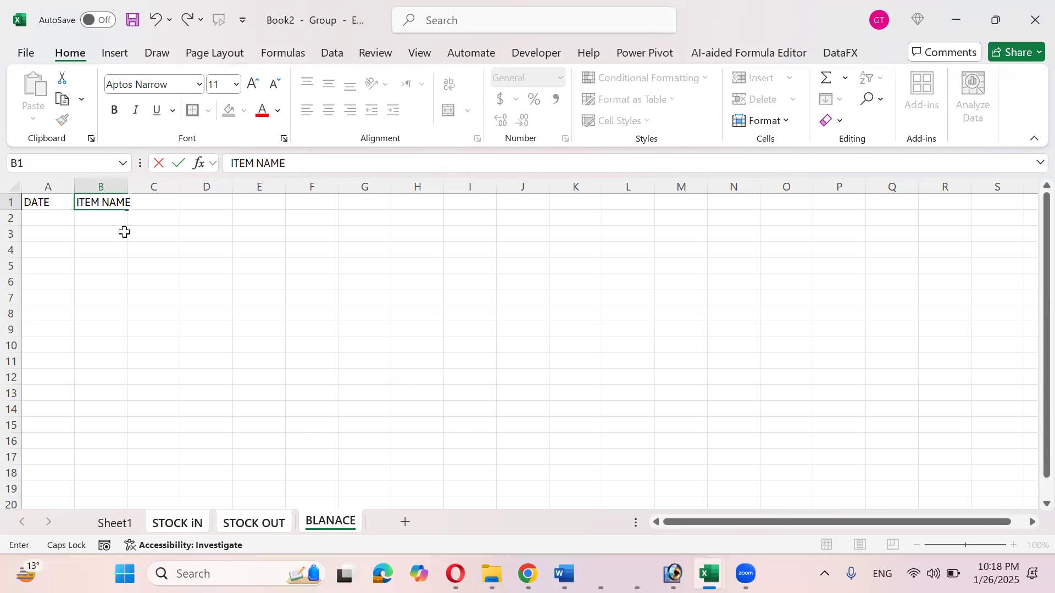
key(Tab)
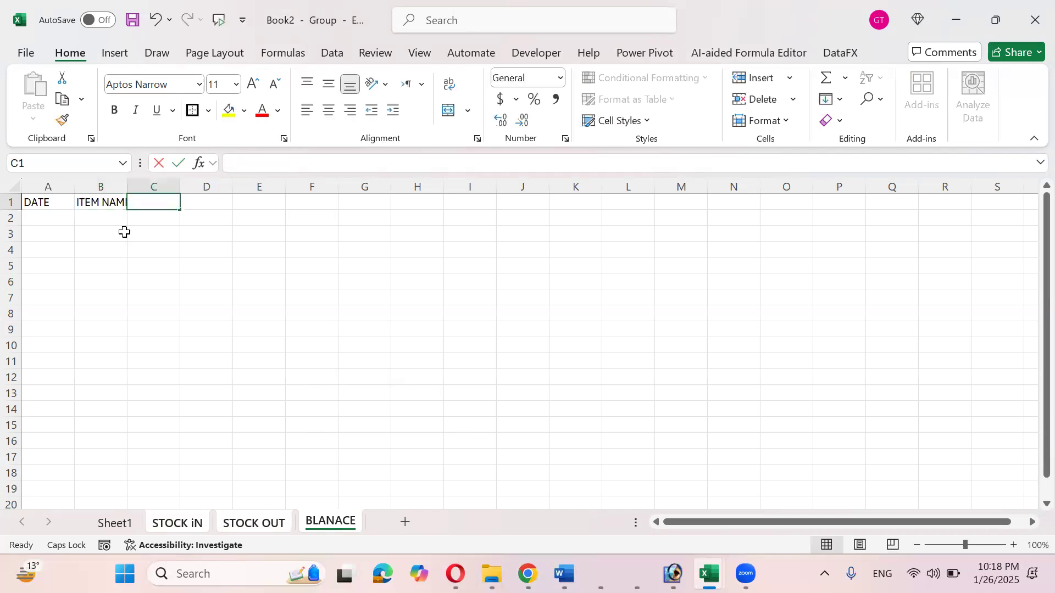
text(QTY)
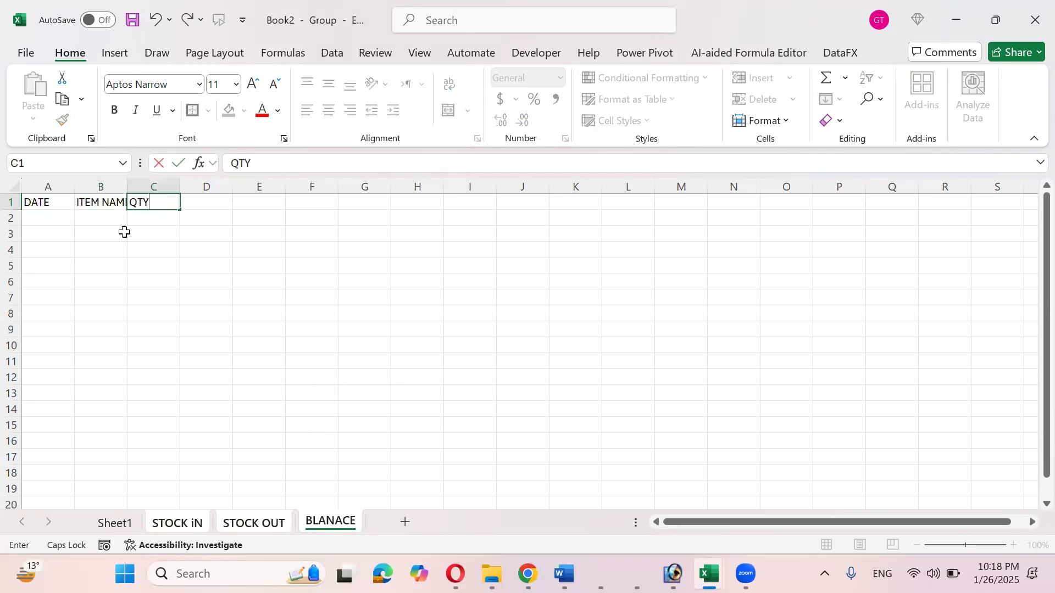
key(Return)
- Widen columns B and C and make A1:C1 centred, middle-aligned, 16-point bold
double_click(127, 187)
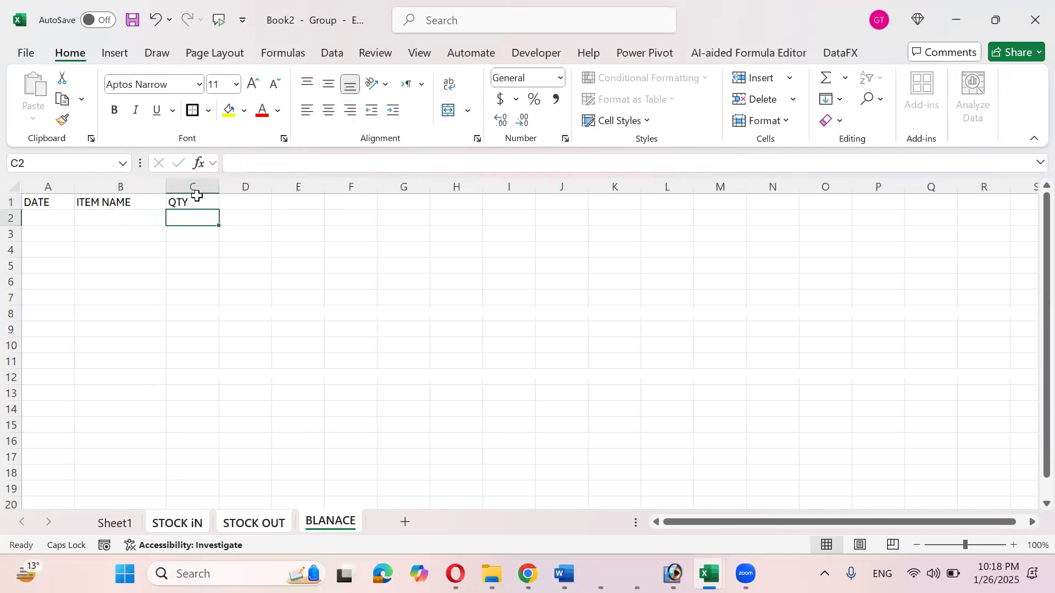
drag(219, 185, 243, 185)
drag(66, 202, 200, 201)
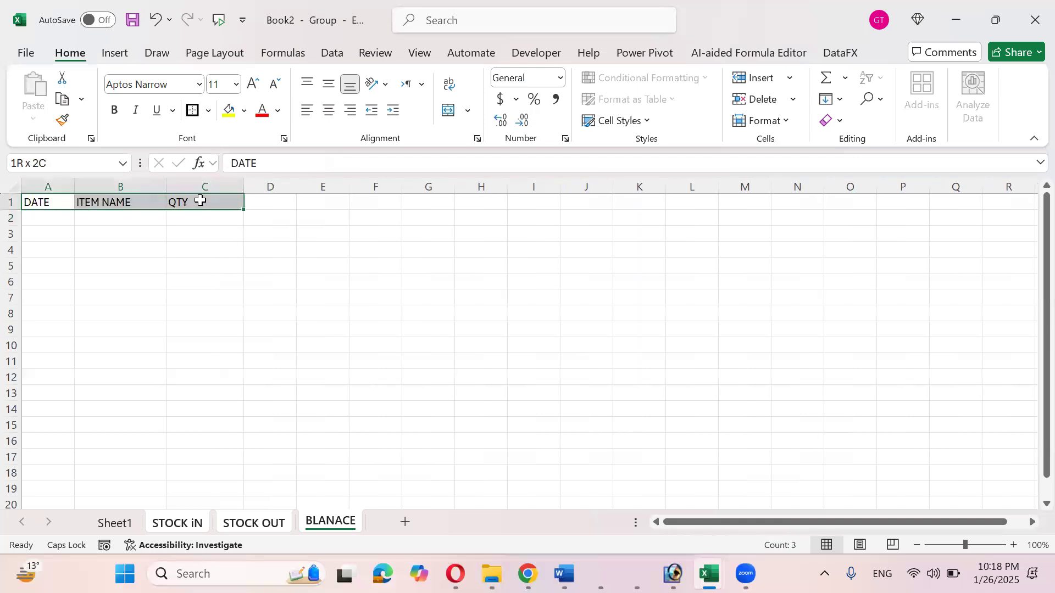
click(328, 110)
click(328, 84)
click(254, 85)
click(254, 85)
click(254, 85)
click(113, 110)
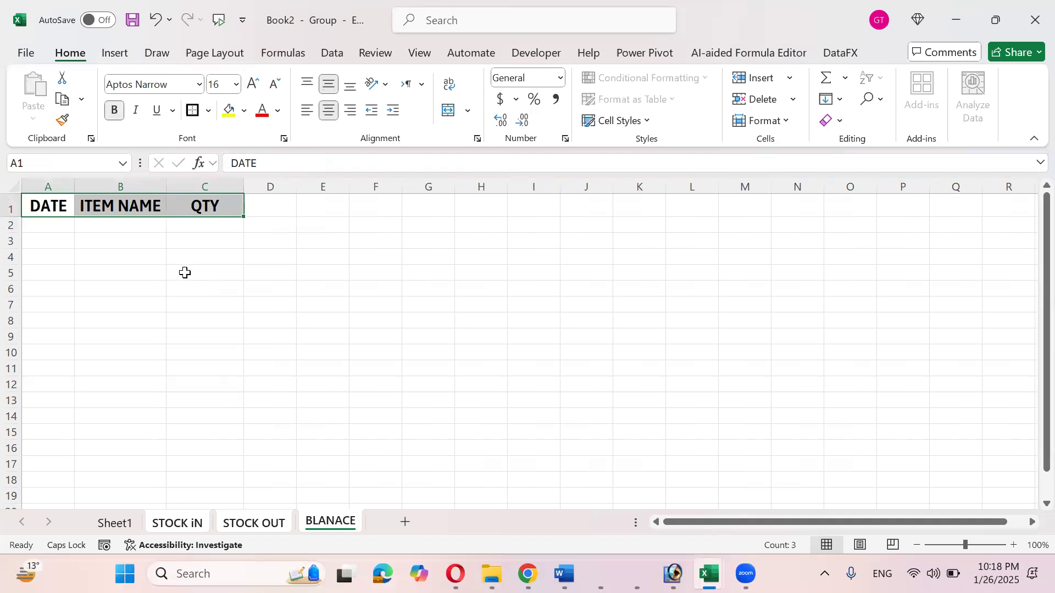
drag(48, 203, 201, 215)
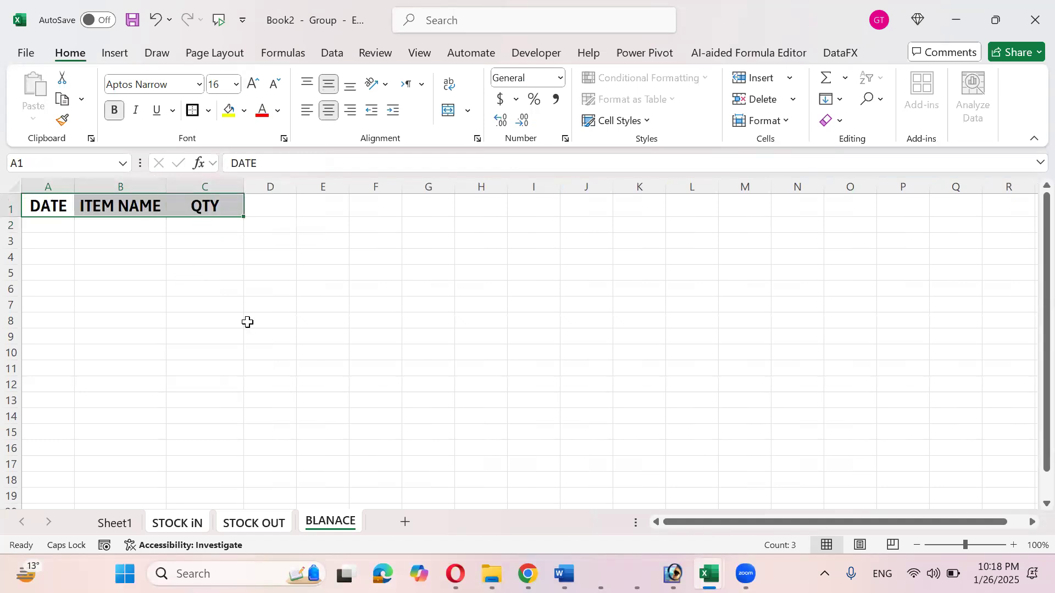
- Ungroup the three sheets and check the STOCK OUT, BLANACE and STOCK iN sheets
right_click(190, 526)
click(225, 515)
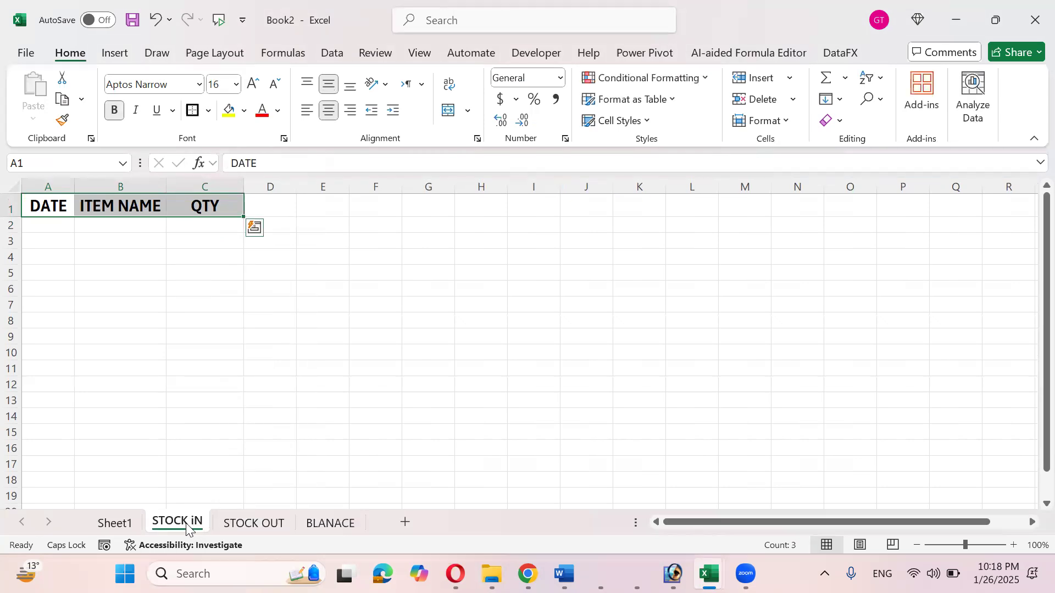
click(237, 524)
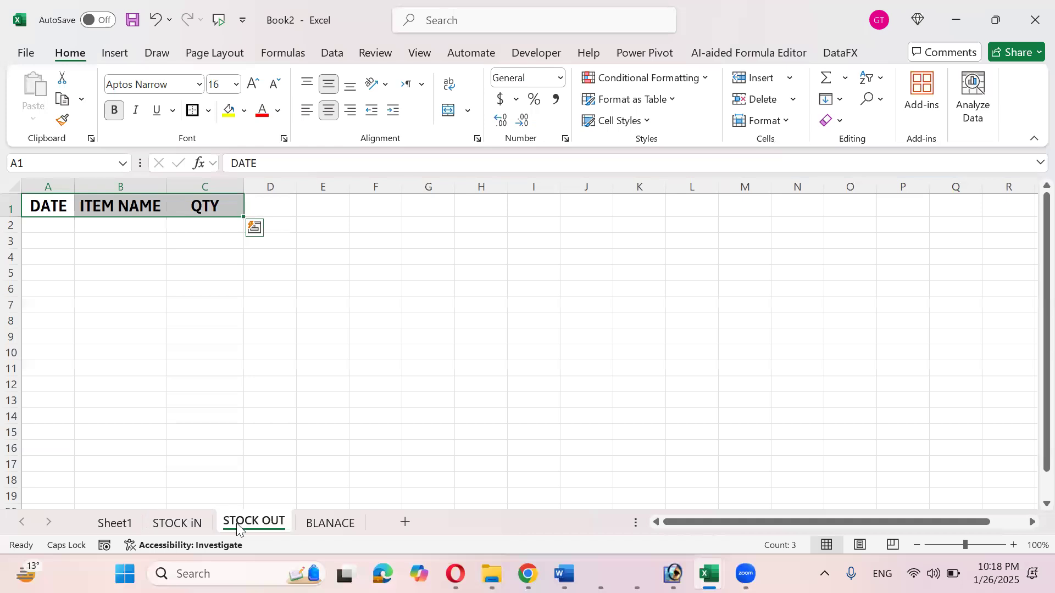
click(323, 525)
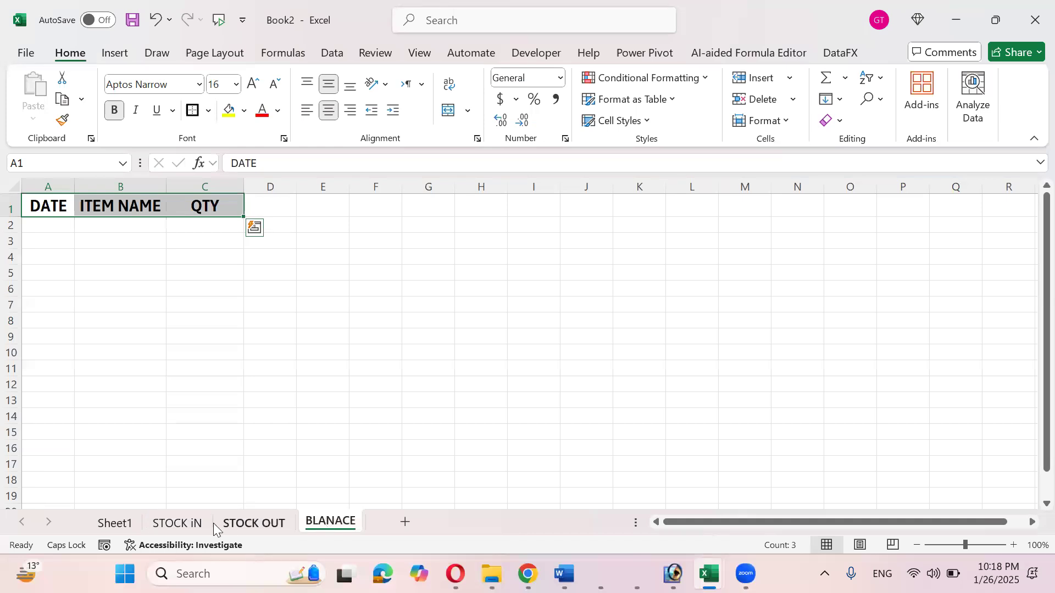
click(168, 524)
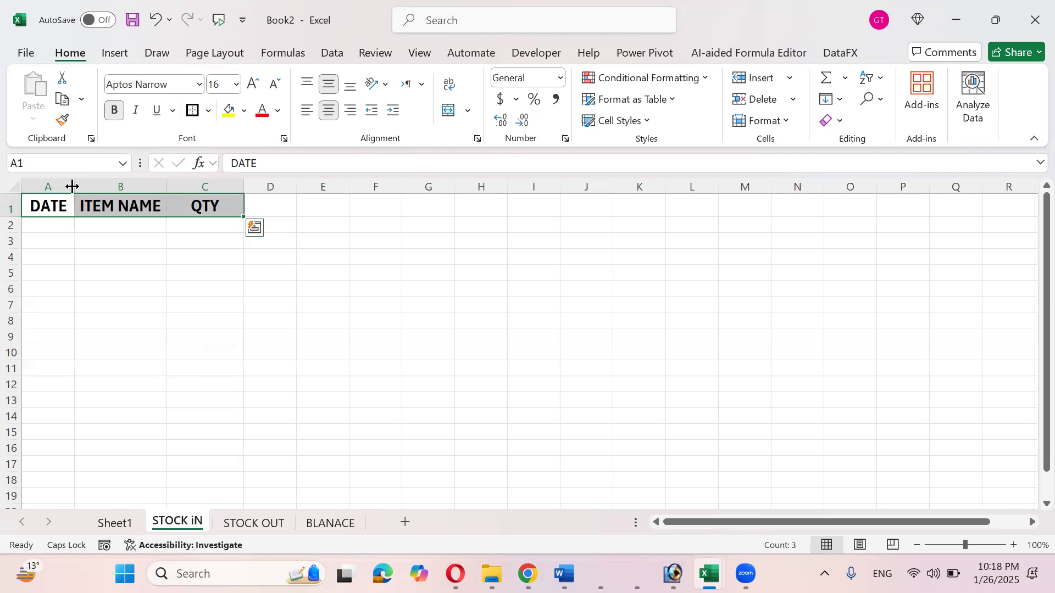
- Widen column A and enter 1 JAN 2025 in A2, fixing the misspelled month
drag(74, 186, 124, 185)
click(99, 227)
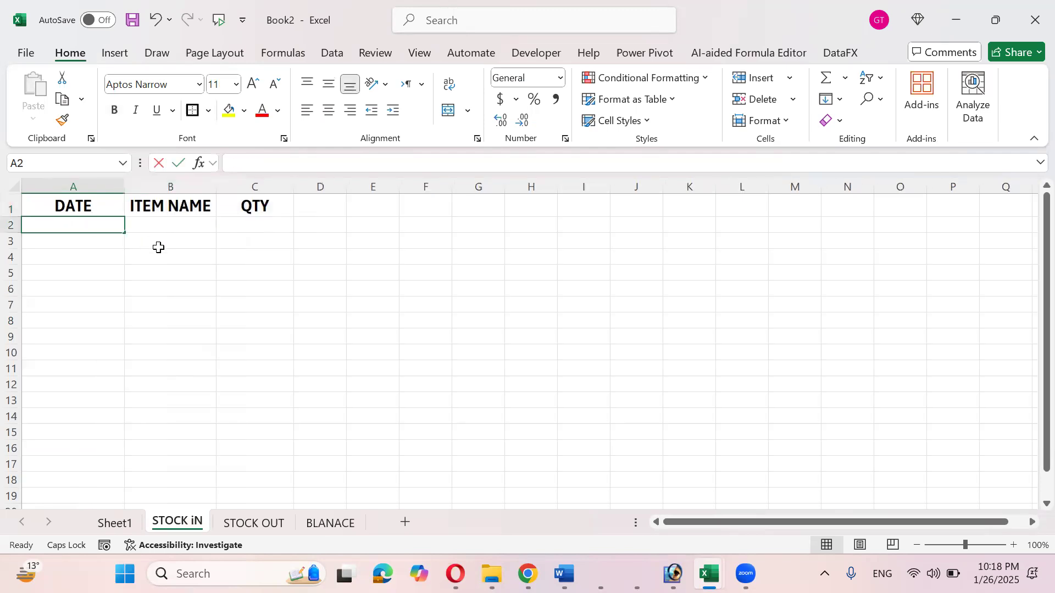
text(1 AJN 20)
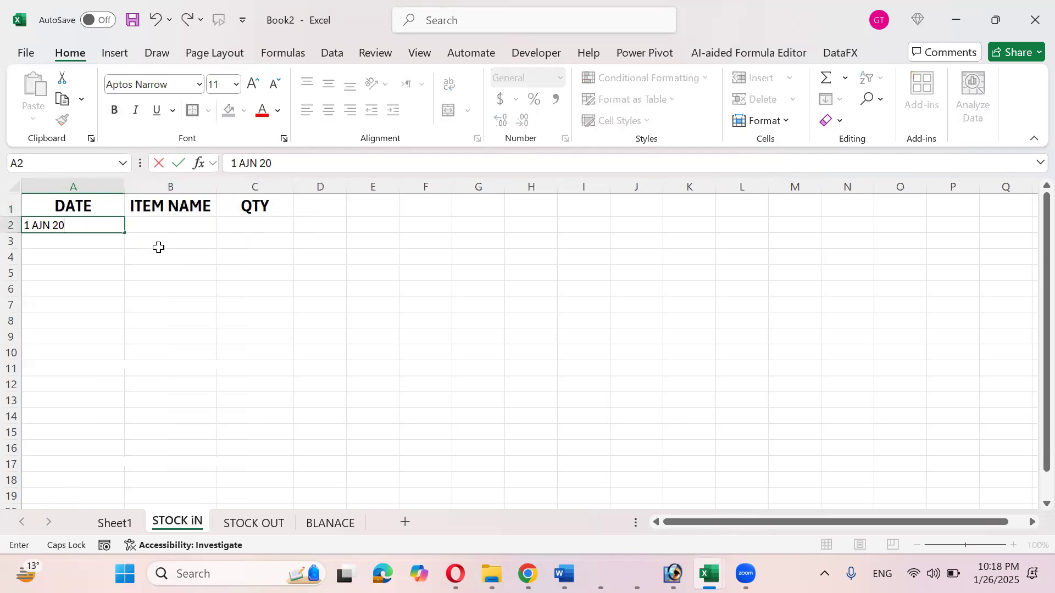
text(25)
key(Tab)
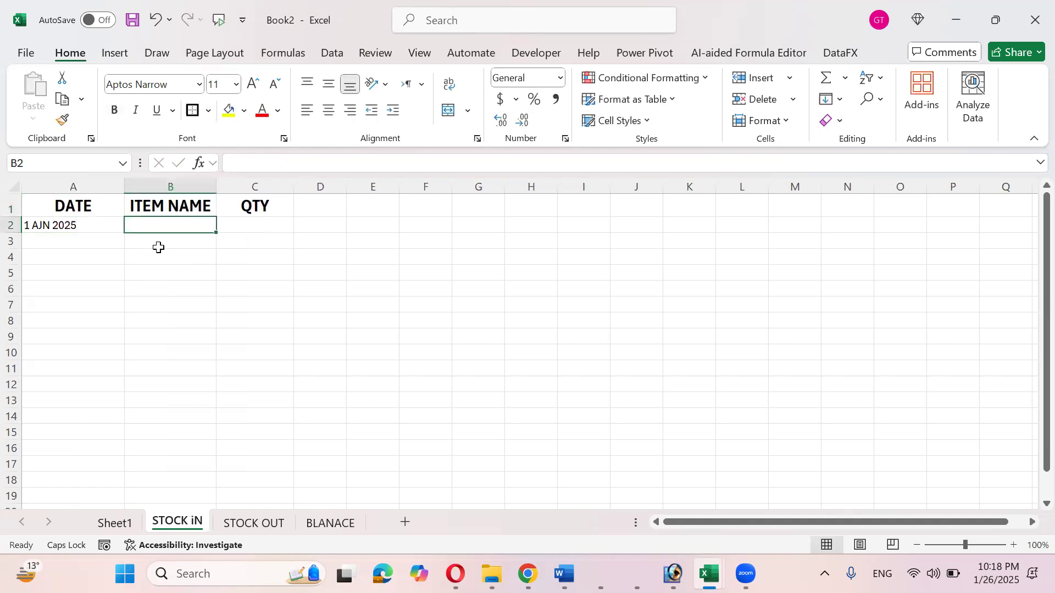
double_click(53, 226)
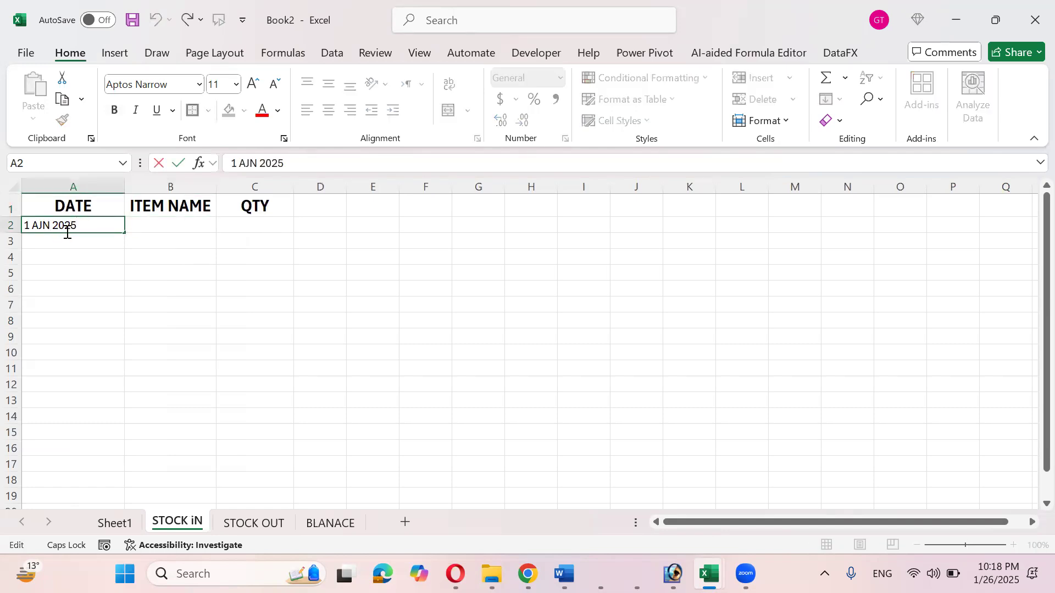
key(BackSpace)
key(BackSpace)
key(BackSpace)
text(JAN)
key(Return)
- Enter PANADOL in B2 and quantity 500 in C2 on STOCK iN
key(Up)
key(Right)
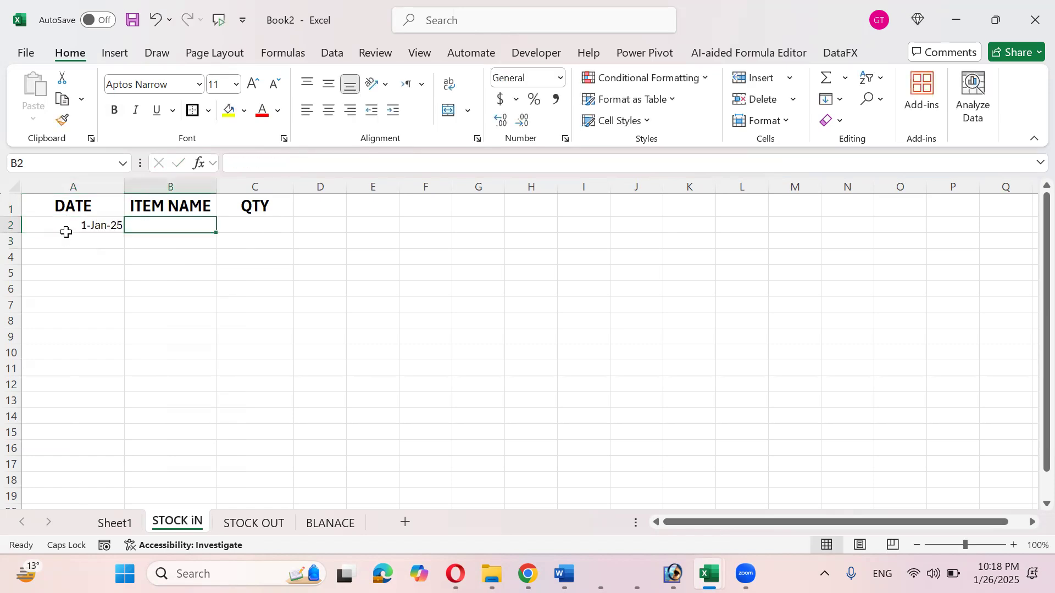
text(pAN)
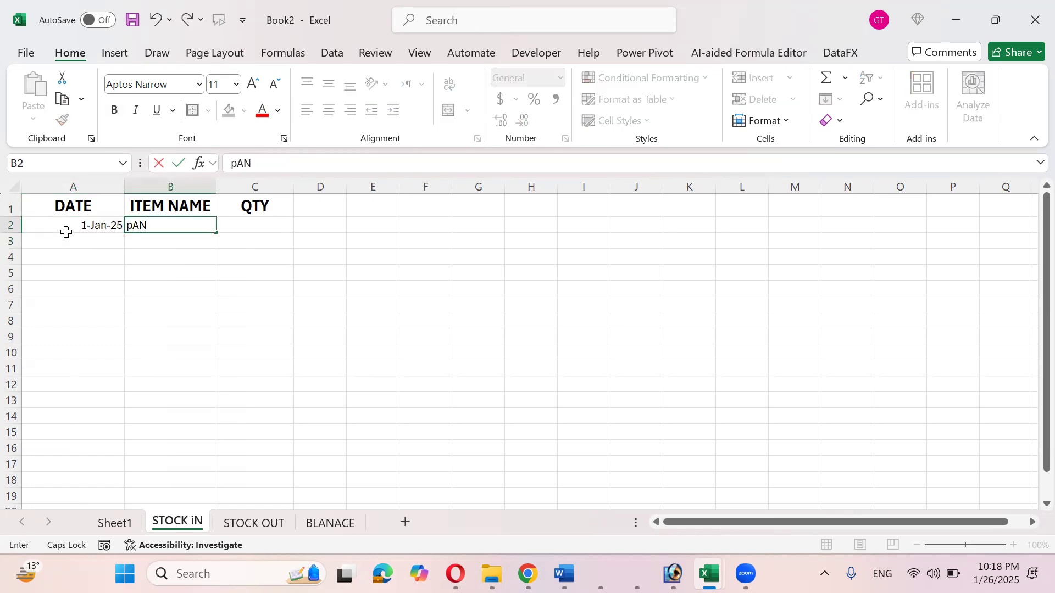
key(BackSpace)
key(BackSpace)
key(BackSpace)
key(BackSpace)
text(PANADOL)
key(Return)
key(Up)
key(Right)
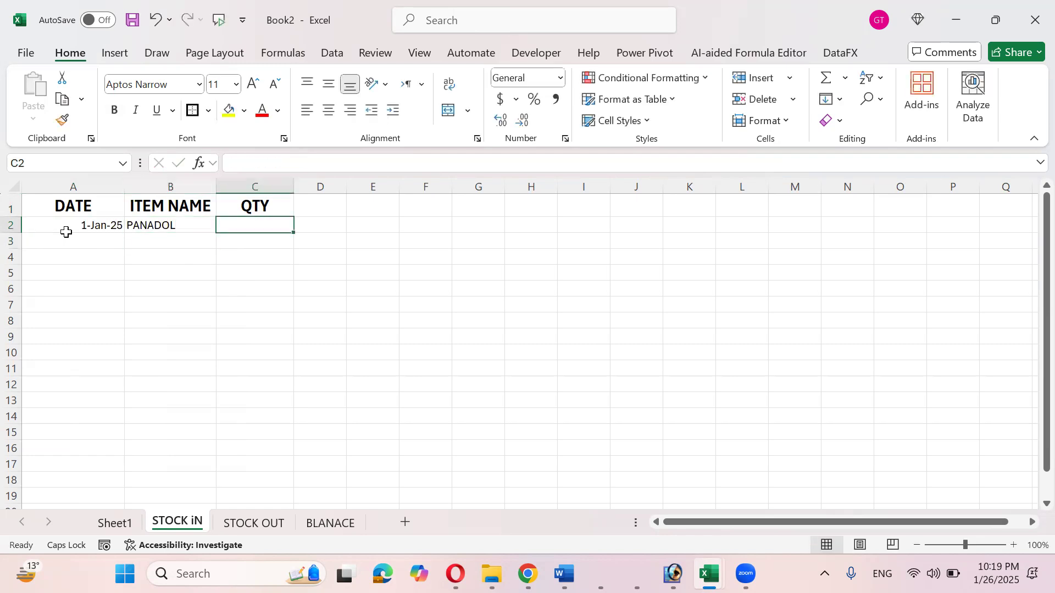
text(500)
key(Return)
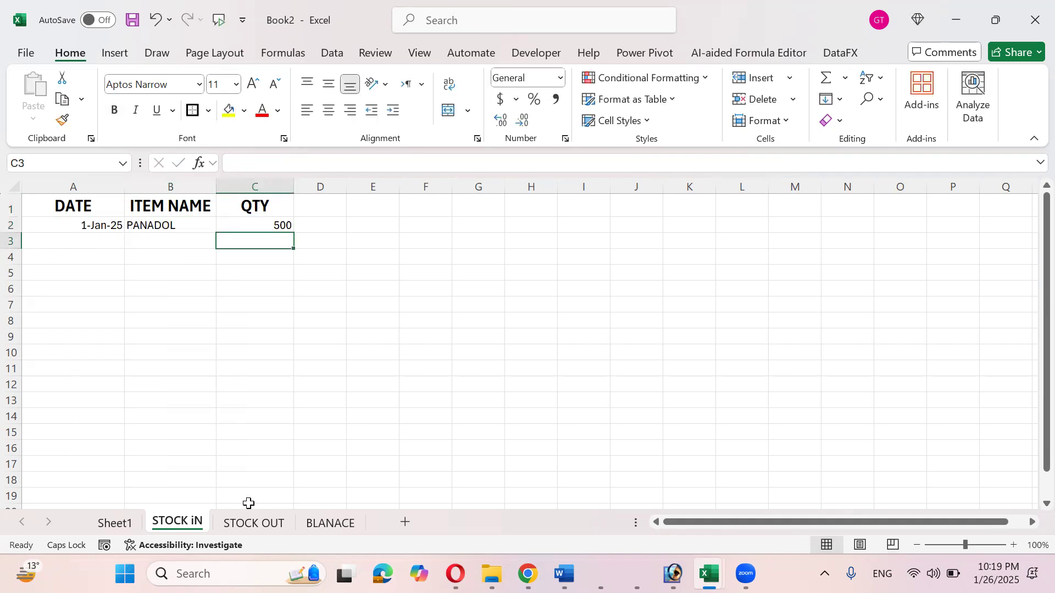
click(248, 522)
- On STOCK OUT, enter PANADOL in B2 and outgoing quantity 400 in C2, then show BLANACE
click(142, 228)
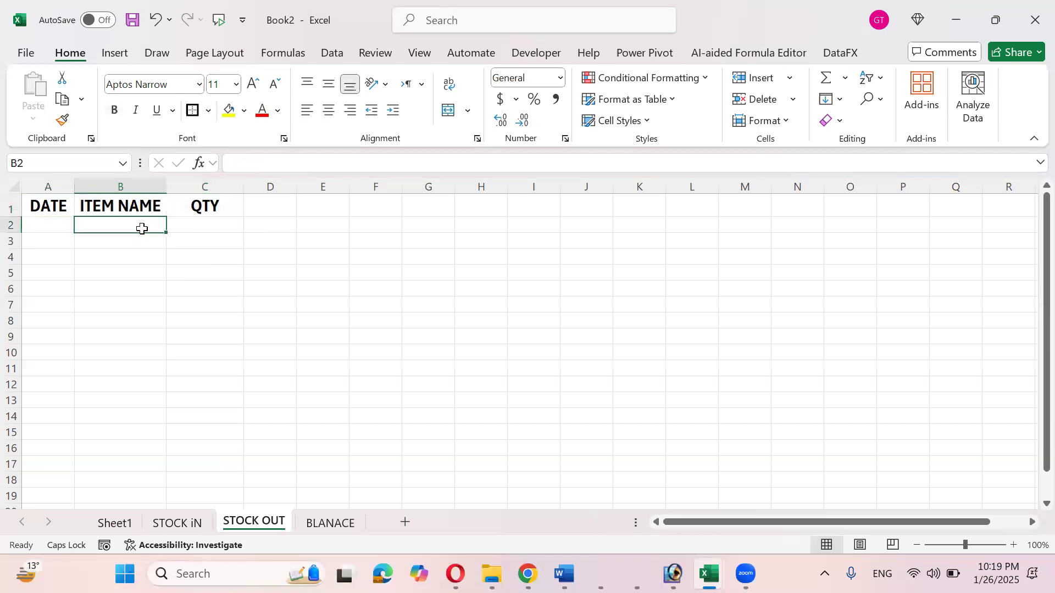
text(PANADOL)
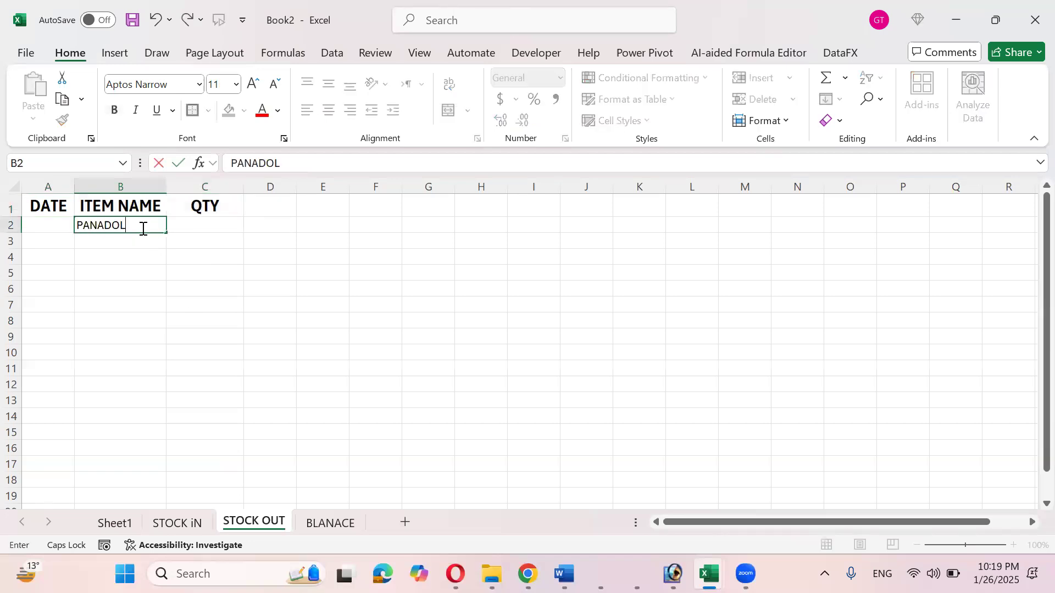
key(Return)
key(Up)
key(Right)
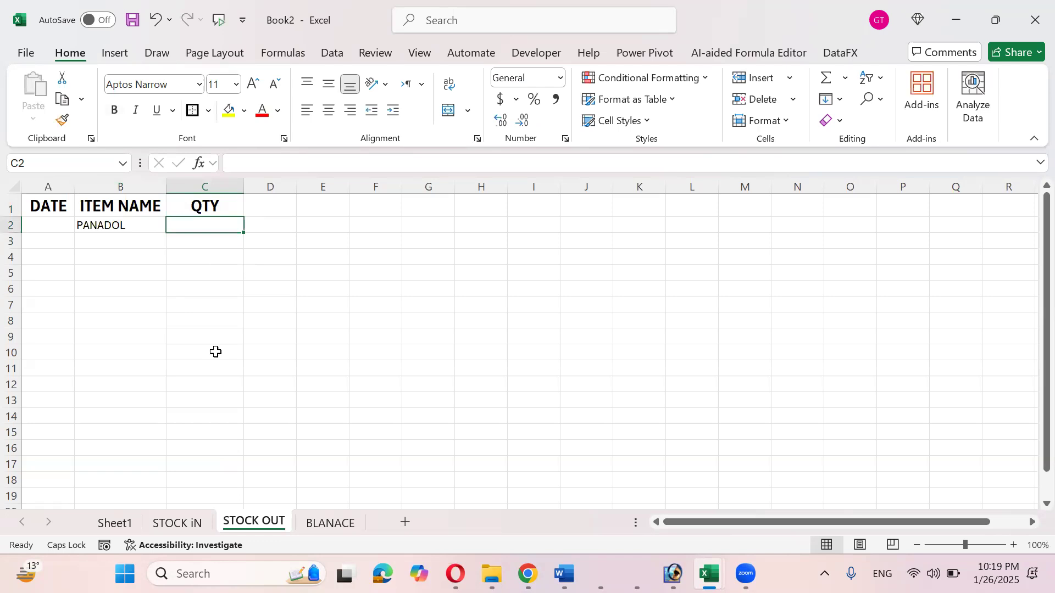
click(177, 522)
key(ctrl+Page_Down)
text(400)
key(Tab)
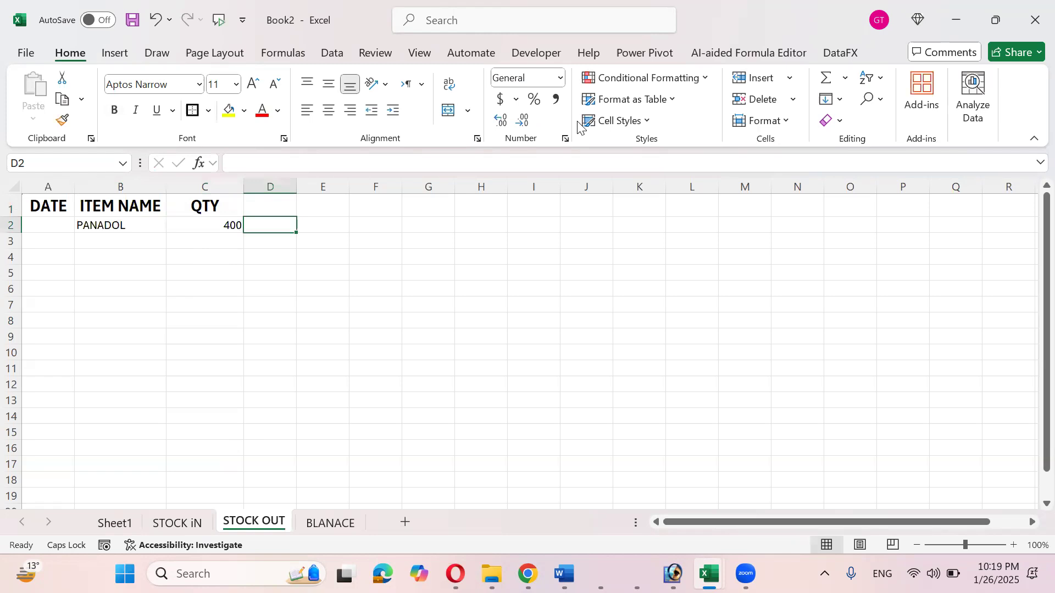
click(324, 523)
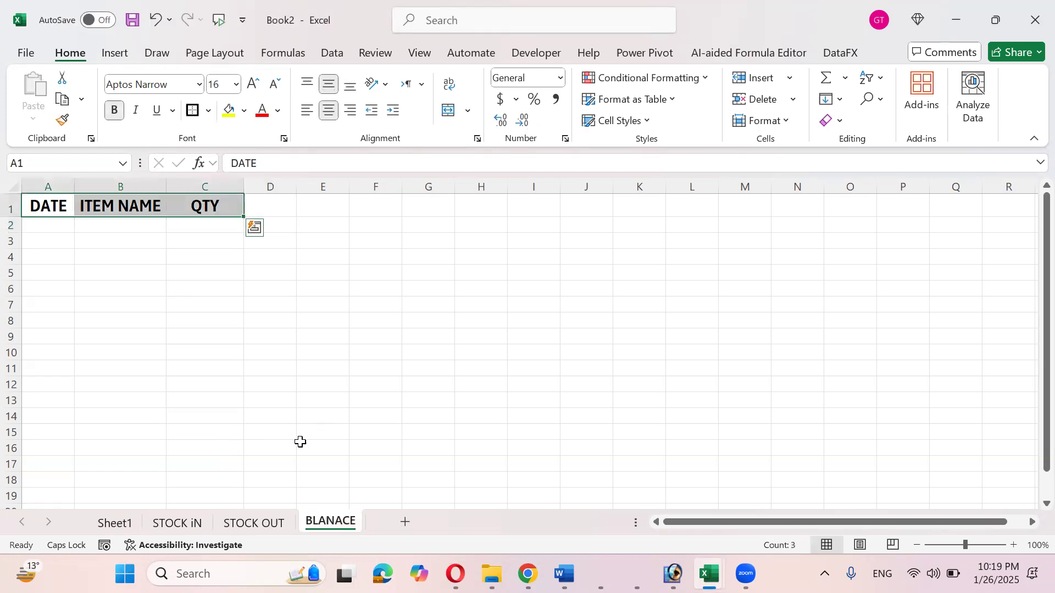
- On STOCK iN, fill row 3 with 2 JAN, PANADOL and 600, then return to BLANACE
click(177, 523)
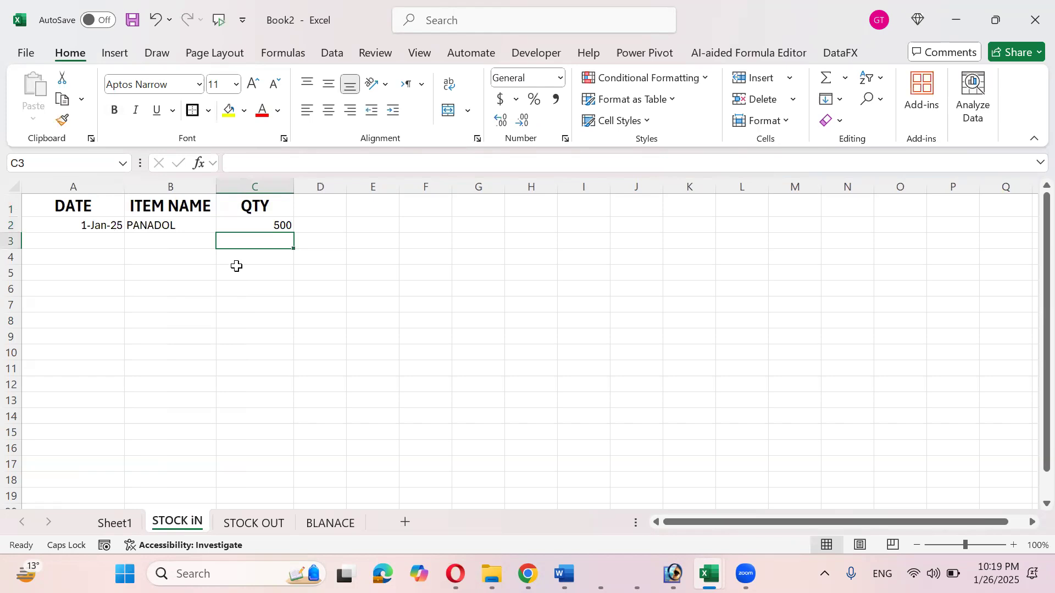
click(123, 242)
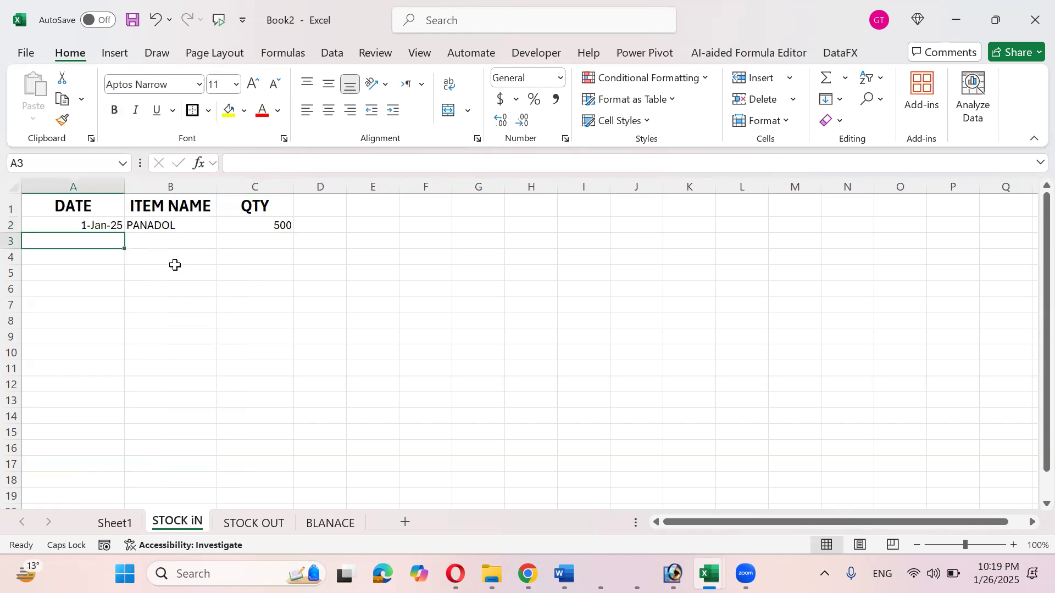
text(2)
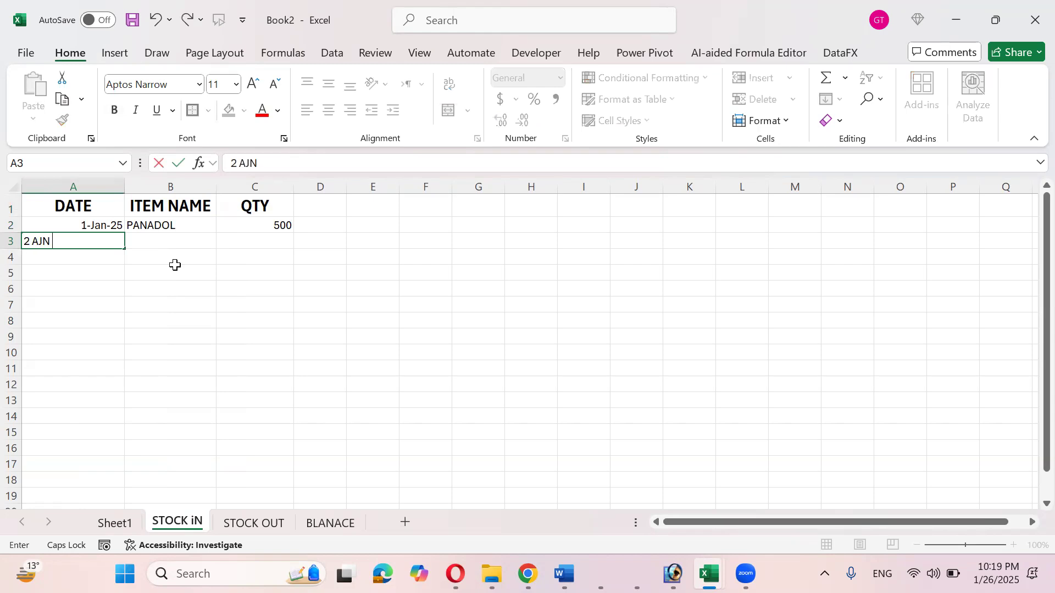
text( JAN 25)
key(Tab)
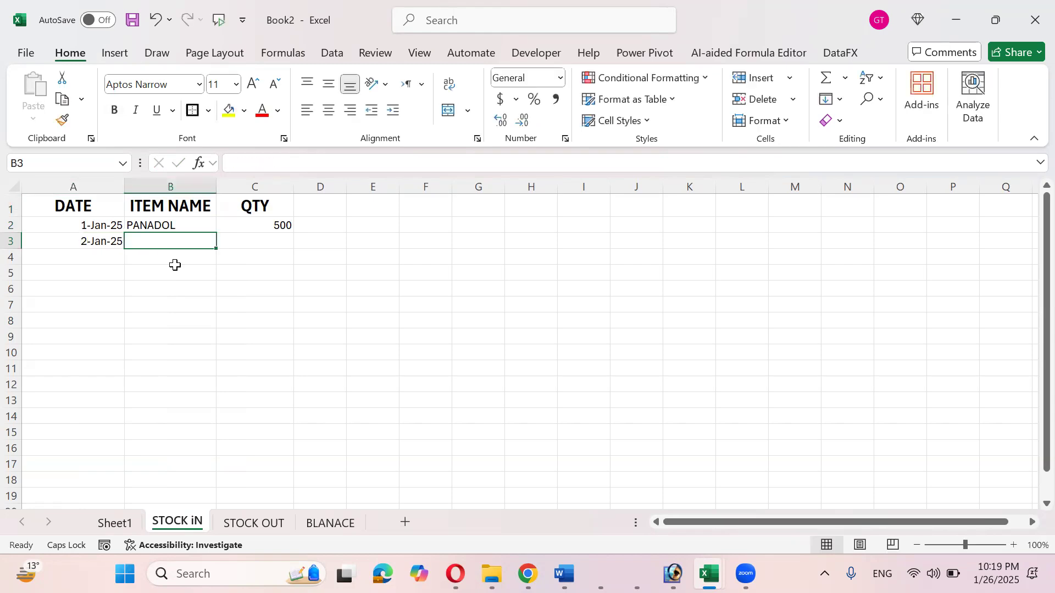
text(PANADOL)
key(Tab)
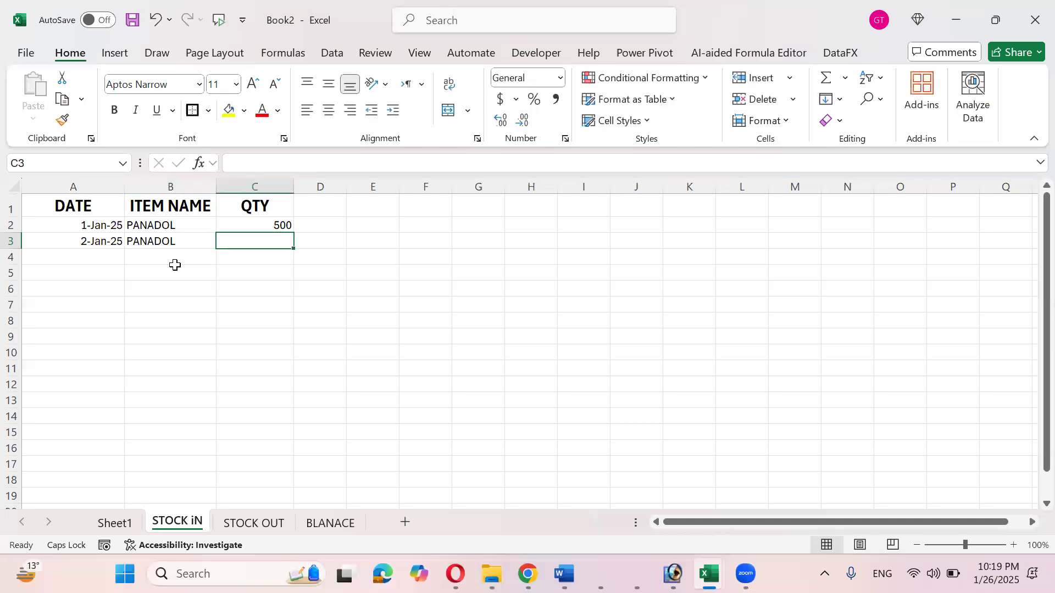
text(600)
key(Tab)
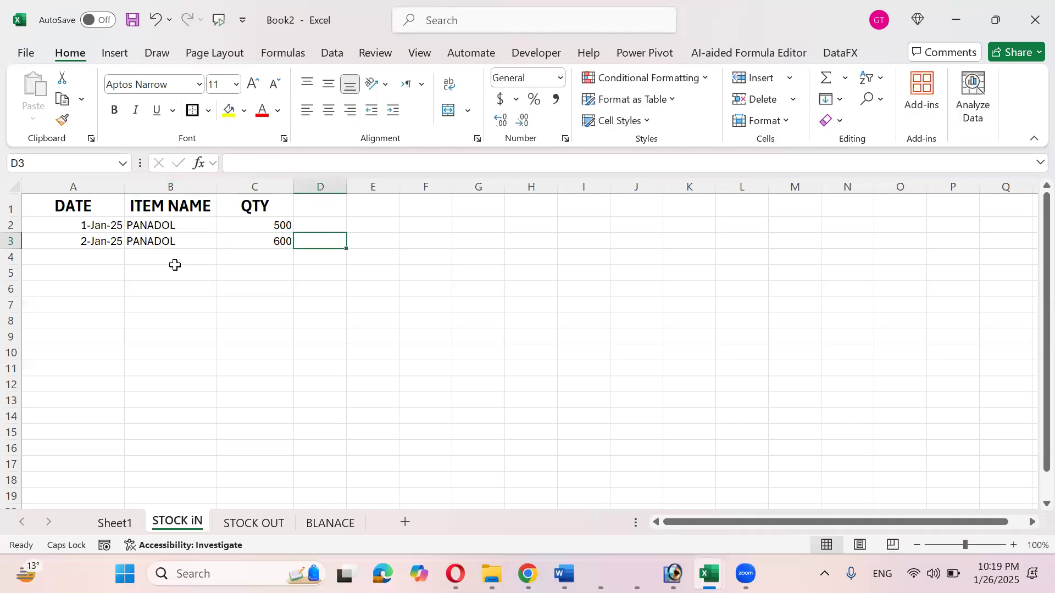
drag(170, 224, 183, 384)
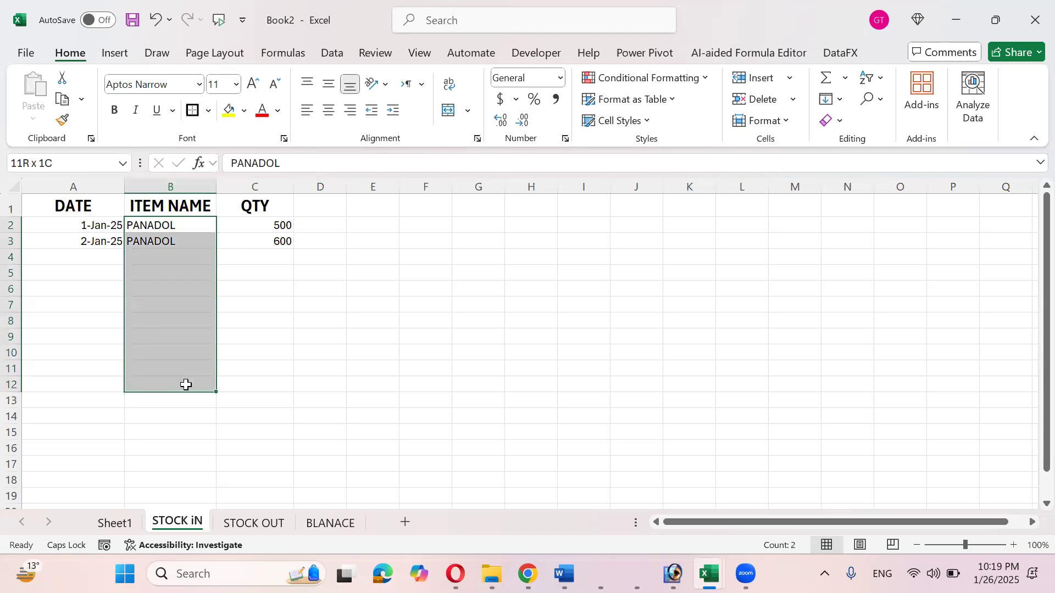
click(329, 523)
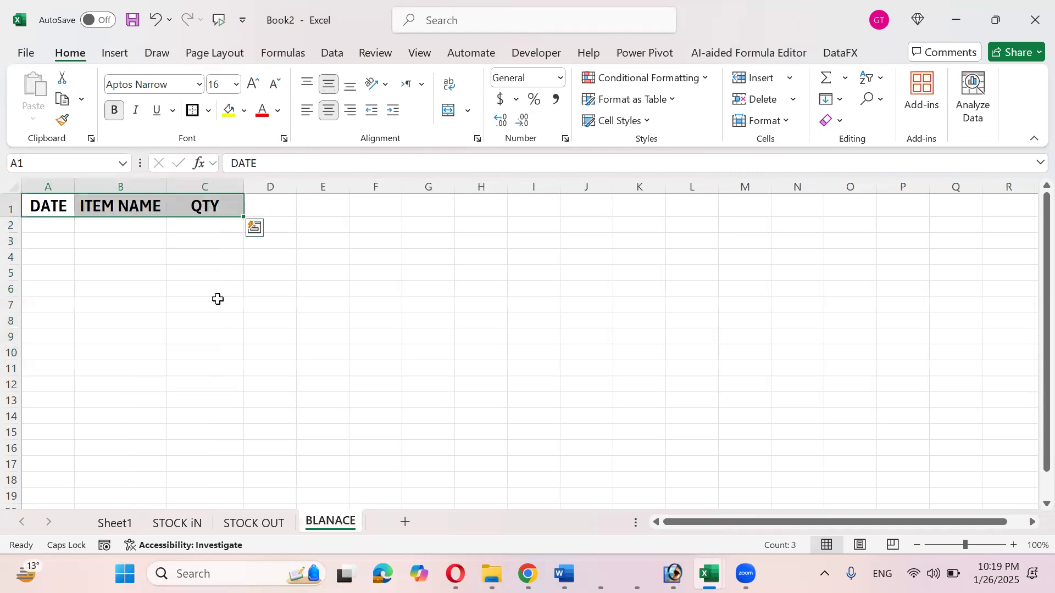
- Widen column B, enter =UNIQUE('STOCK iN'!B2:B27) in B2, and widen column C
click(141, 228)
drag(166, 185, 205, 186)
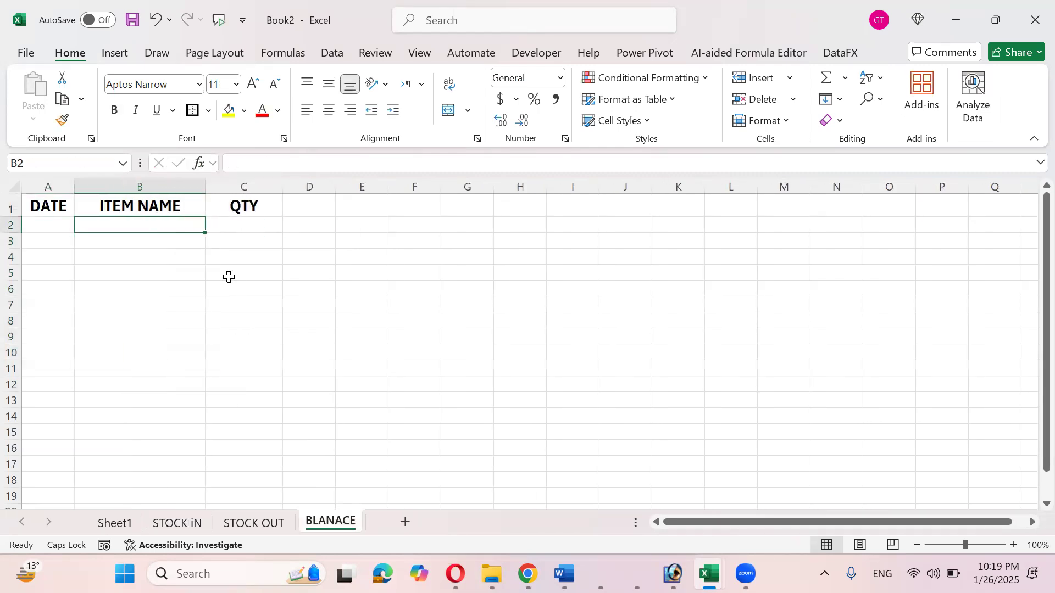
text(=UNI)
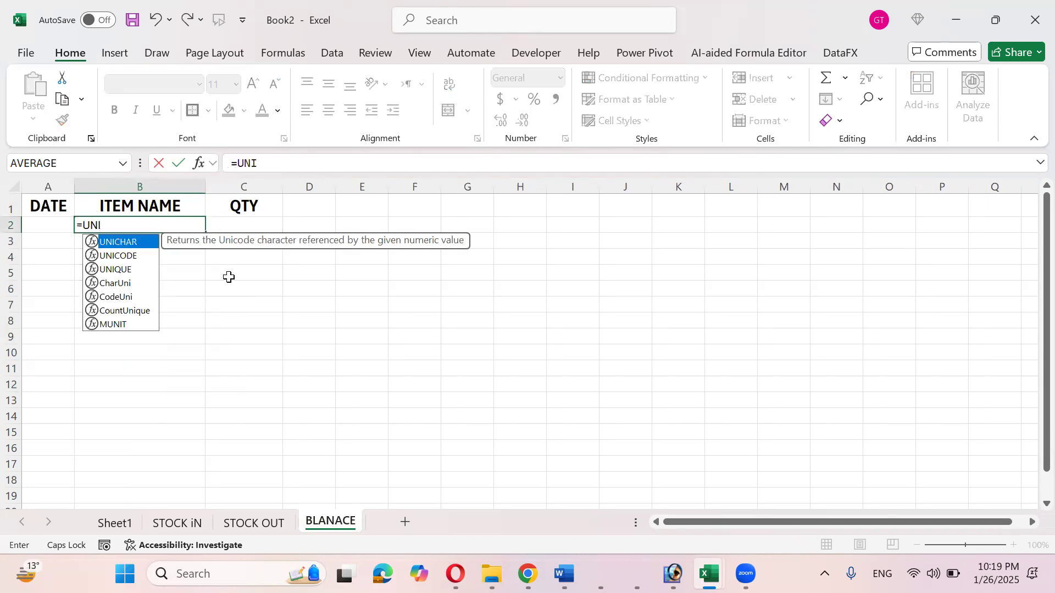
key(Down)
key(Down)
key(Down)
key(Up)
key(Tab)
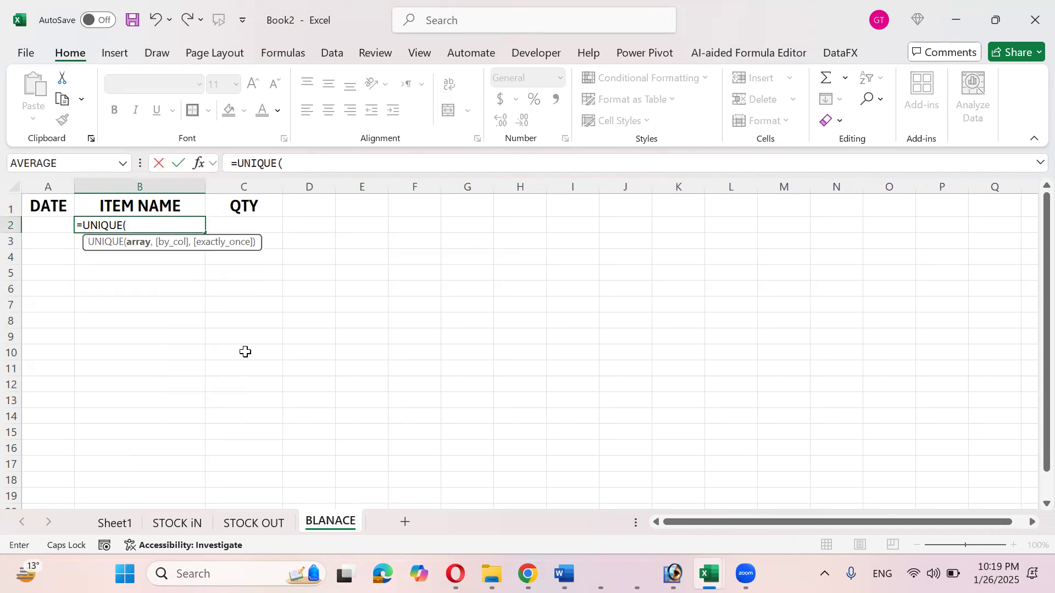
click(166, 525)
click(150, 223)
key(shift+Down)
key(shift+Down)
key(shift+Down)
key(shift+Down)
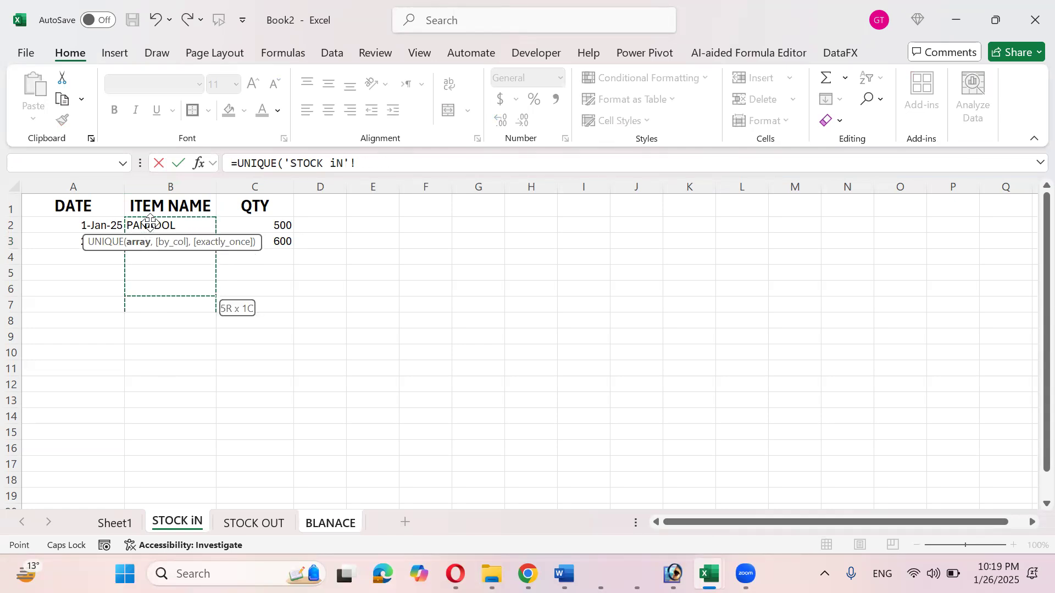
key(shift+Down)
key(shift+Down)
key(shift+Down)
key(shift+Down)
key(shift+Down)
key(shift+Down)
key(shift+Down)
key(shift+Down)
key(shift+Down)
key(shift+Down)
key(shift+Down)
key(shift+Down)
key(shift+Down)
key(shift+Down)
key(shift+Down)
key(shift+Down)
key(shift+Down)
key(shift+Down)
key(shift+Down)
key(shift+Down)
key(Return)
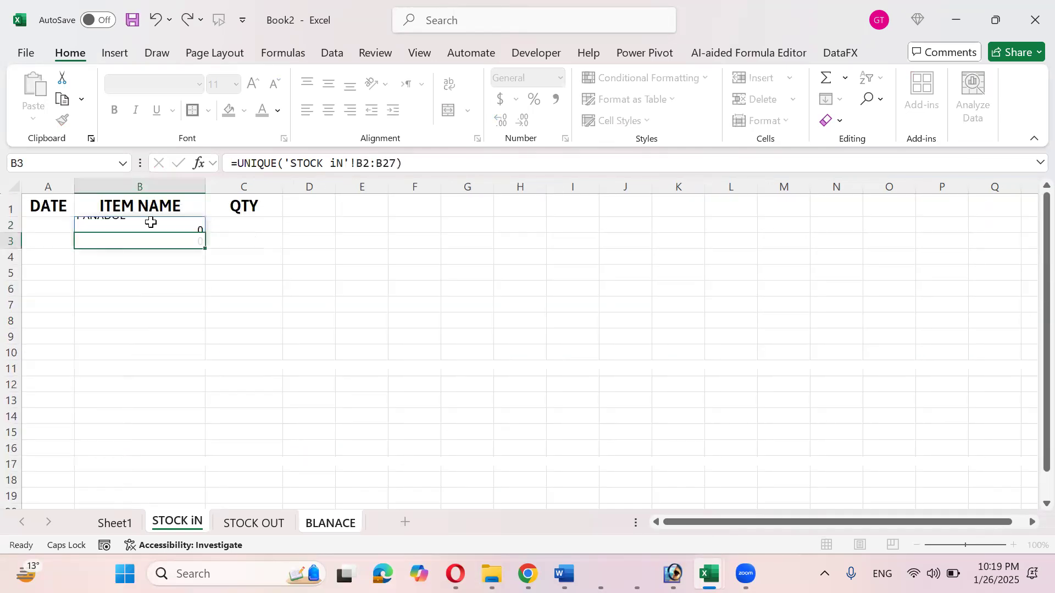
click(248, 228)
drag(284, 185, 320, 187)
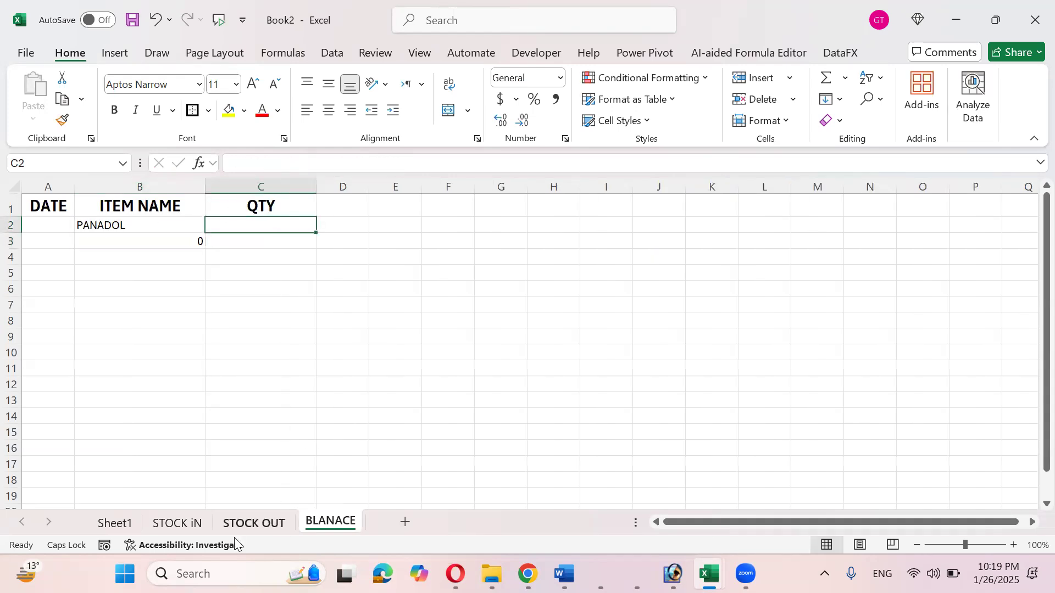
- Rename the C1 header from QTY to BALANCE and start =SUMIF( in C2
click(206, 523)
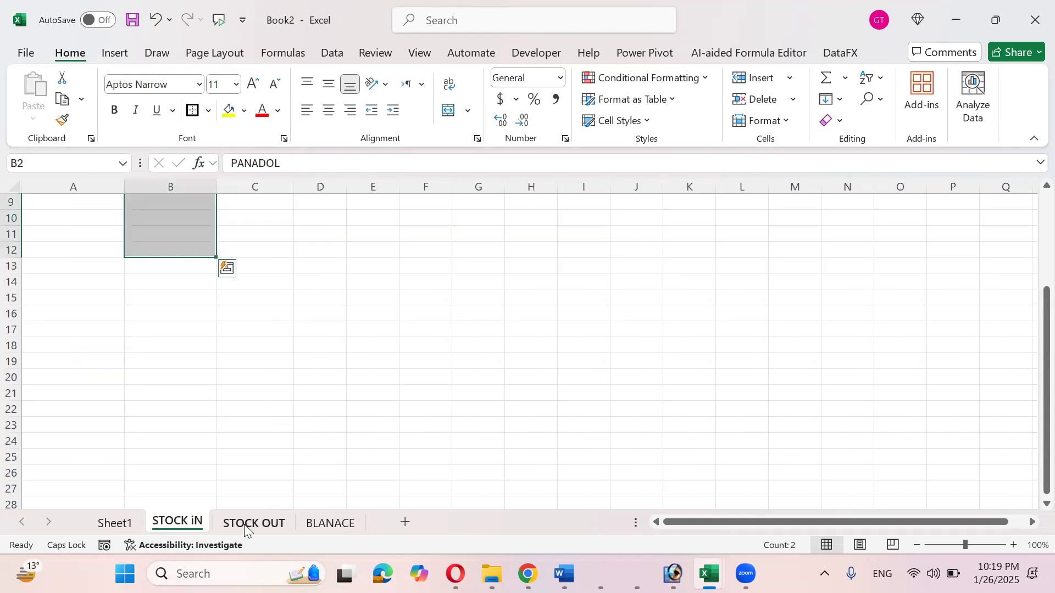
click(323, 519)
click(292, 213)
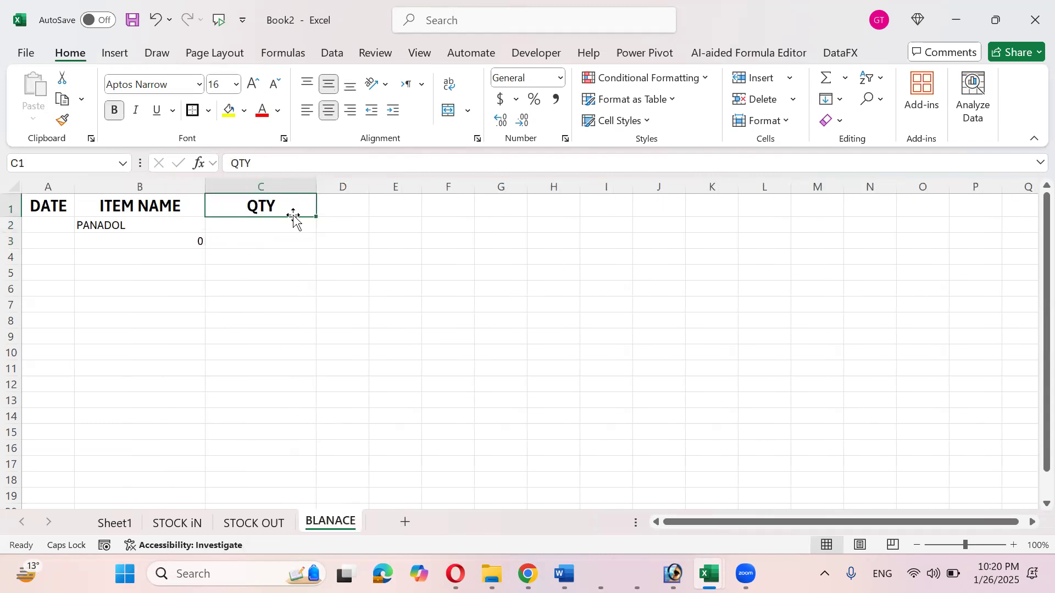
text(B)
key(BackSpace)
text(bAL)
key(BackSpace)
key(BackSpace)
key(BackSpace)
text(BALANCE)
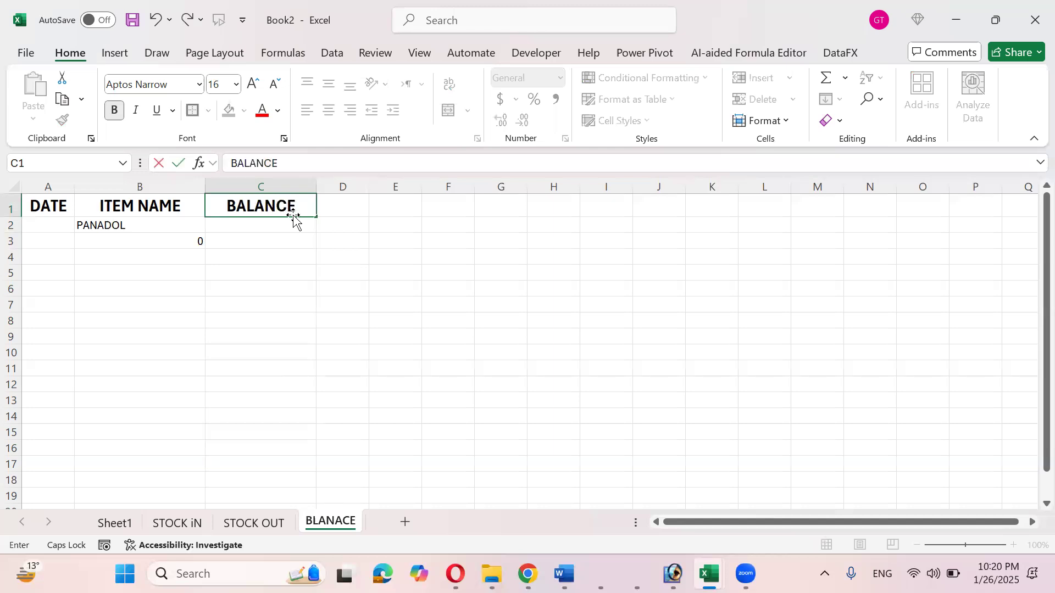
key(Return)
text(=SUMIF()
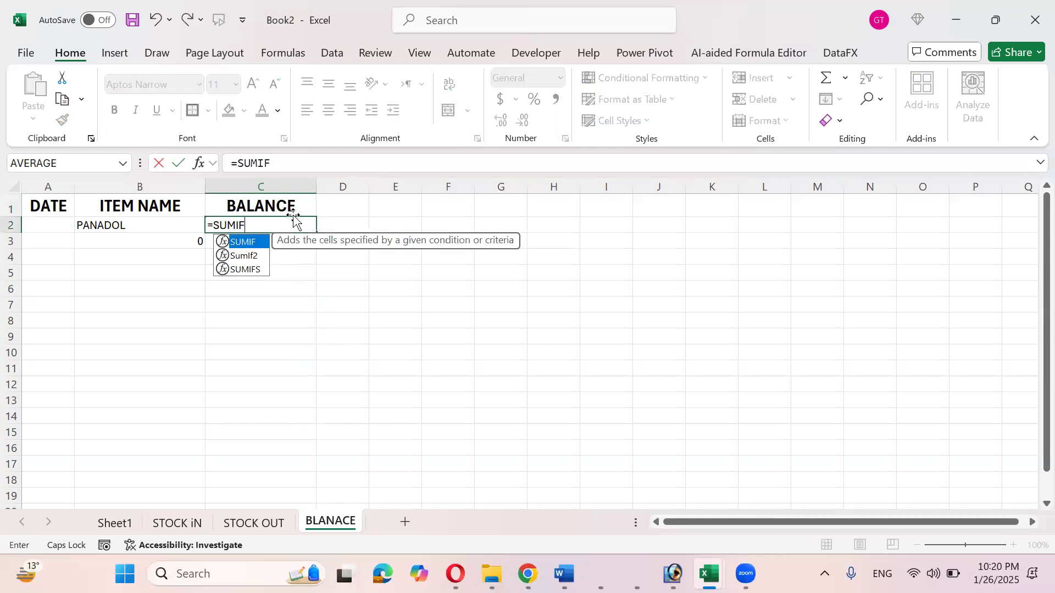
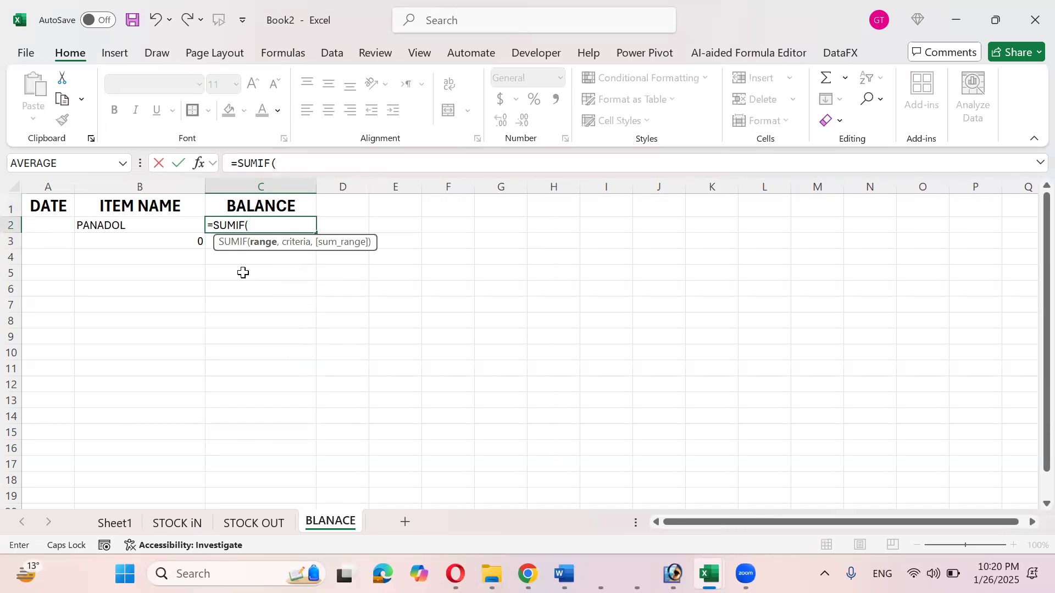
- Complete C2 as =SUMIF('STOCK iN'!B2:B19,BLANACE!B2,'STOCK iN'!C2:C19), giving PANADOL 1100
click(177, 522)
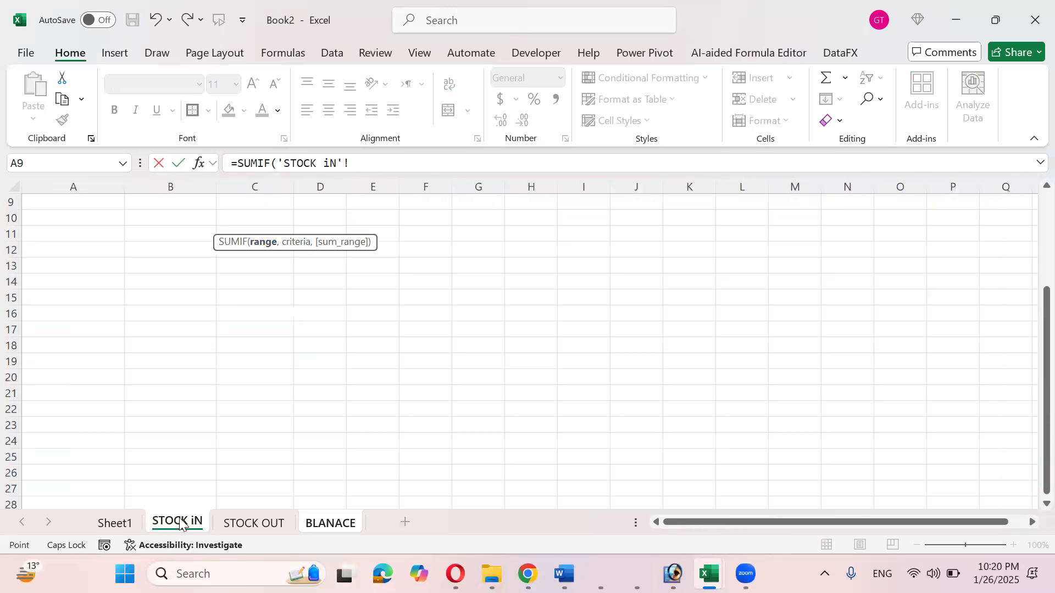
scroll(177, 441, up, 3)
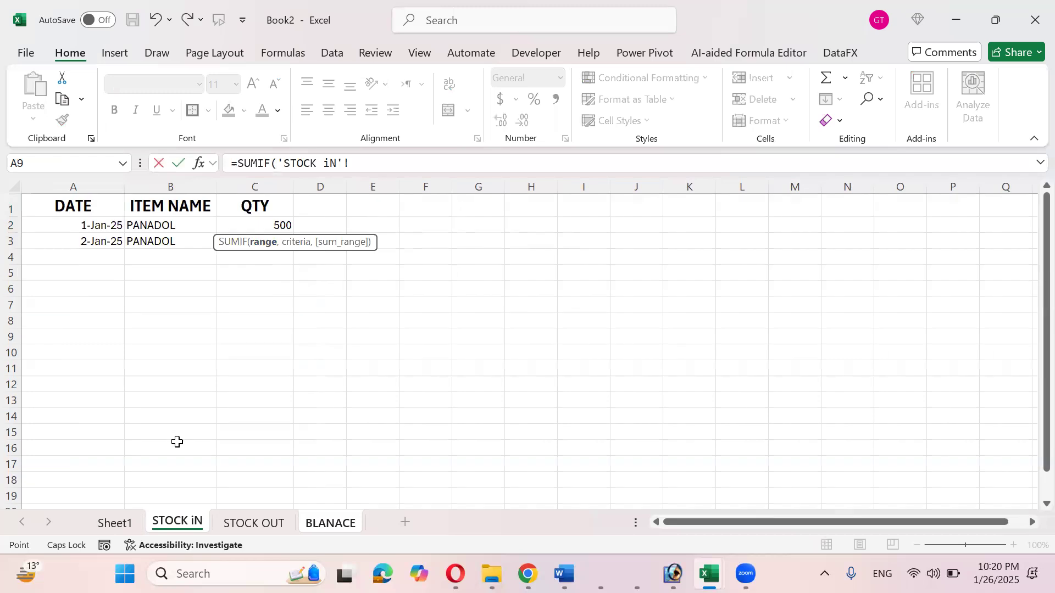
drag(165, 222, 180, 488)
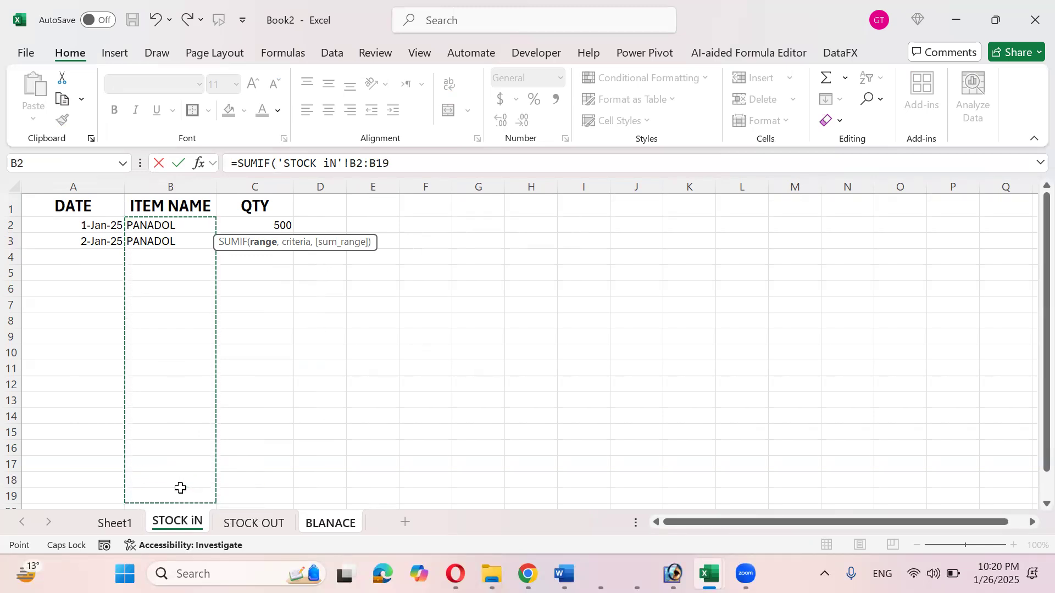
text(,)
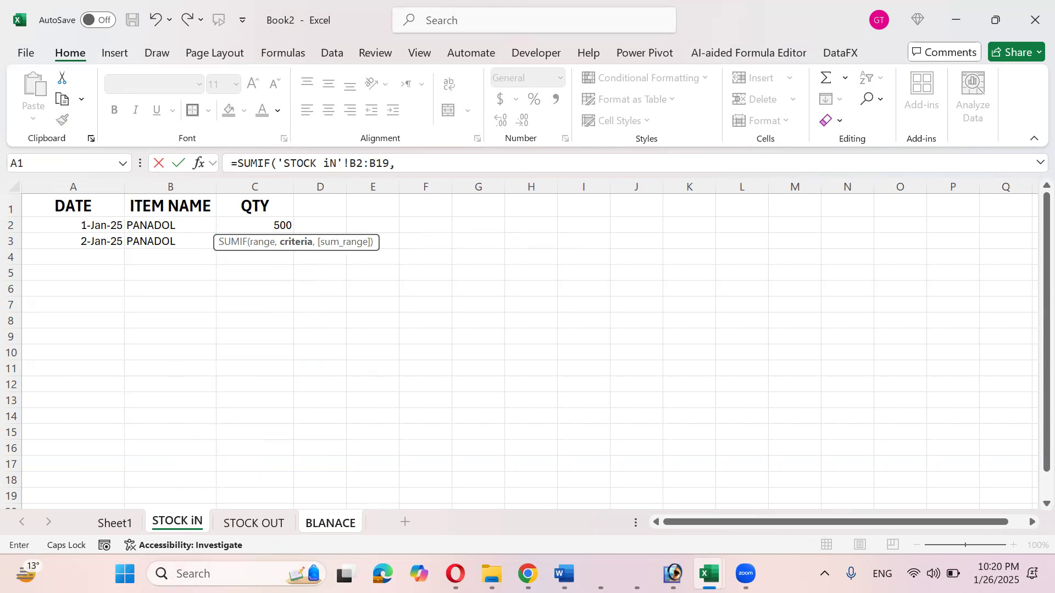
click(332, 524)
click(142, 224)
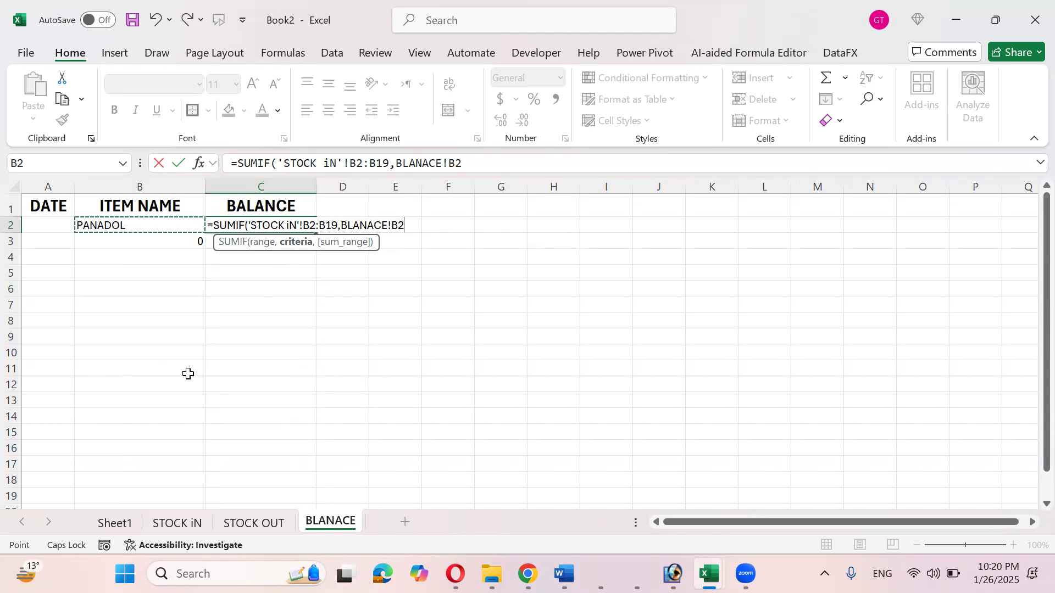
text(,)
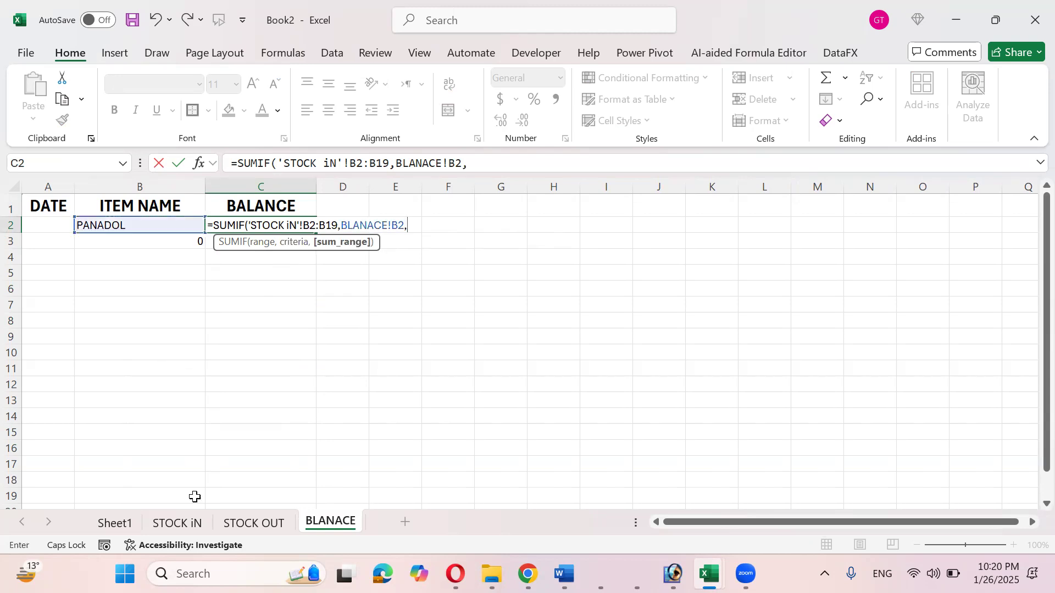
click(183, 529)
drag(262, 221, 258, 490)
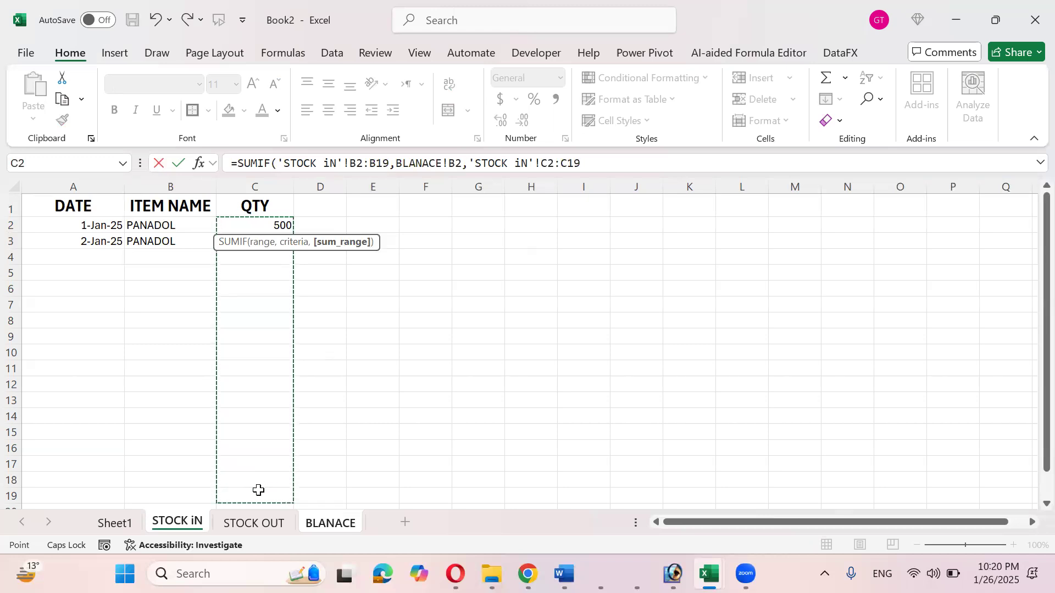
text())
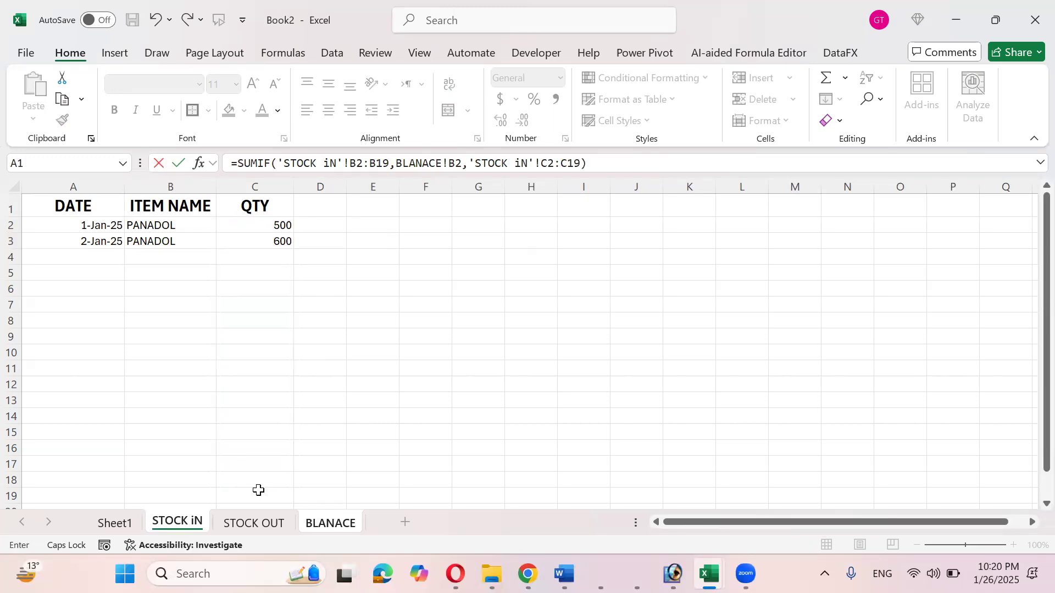
key(Return)
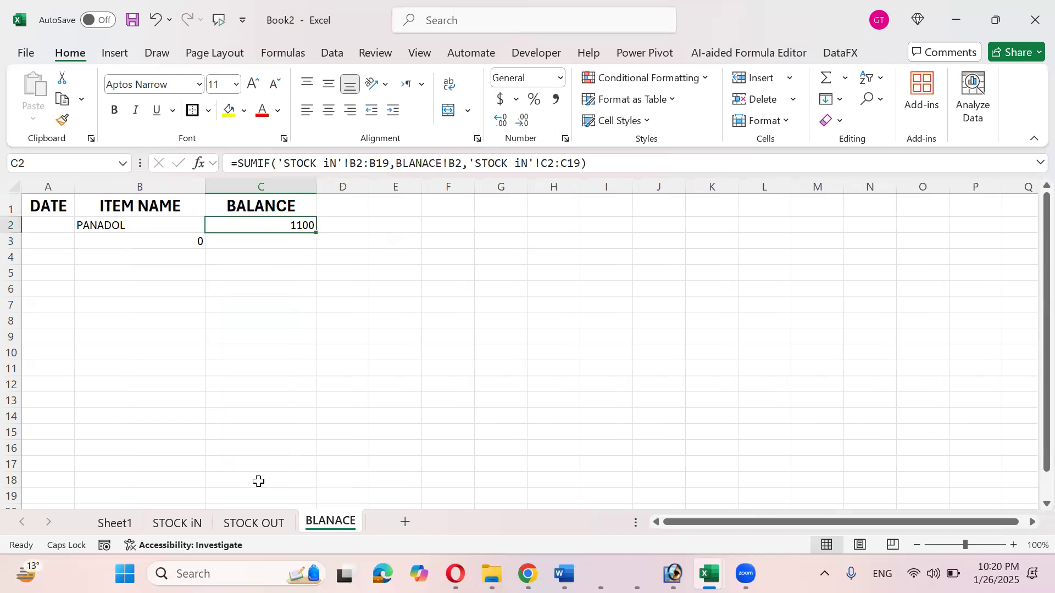
- On STOCK iN, add row 4 with the copied date, DICLORAN and 400, then select BLANACE C3
click(177, 523)
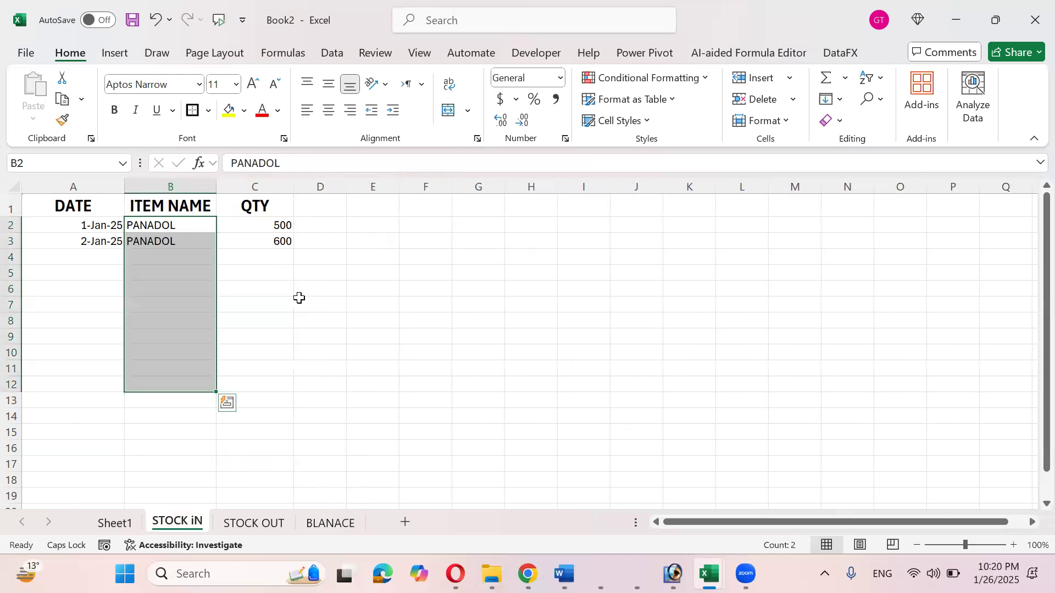
drag(282, 226, 283, 250)
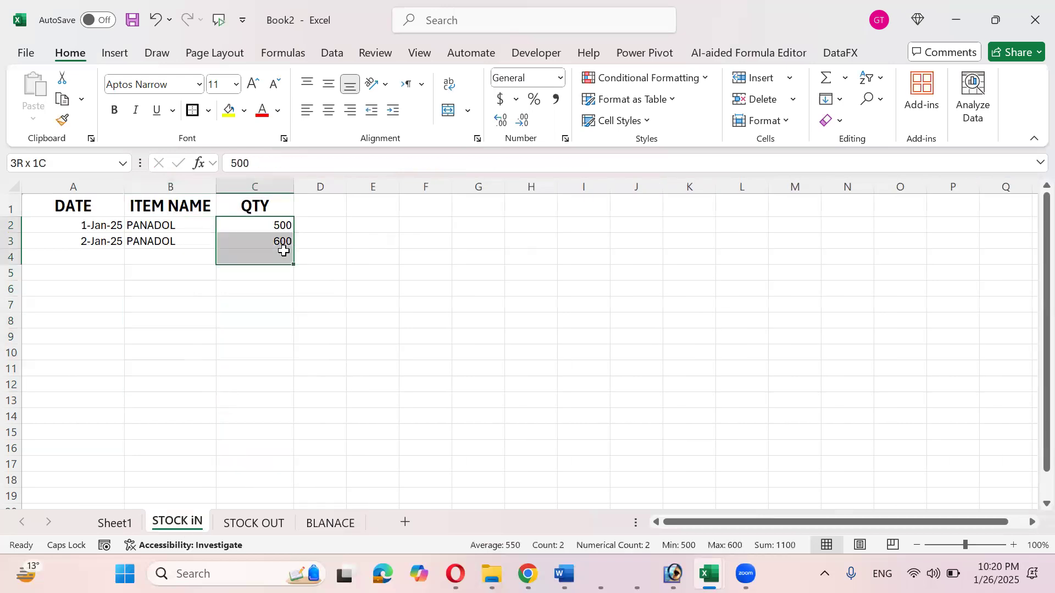
click(107, 258)
key(ctrl+d)
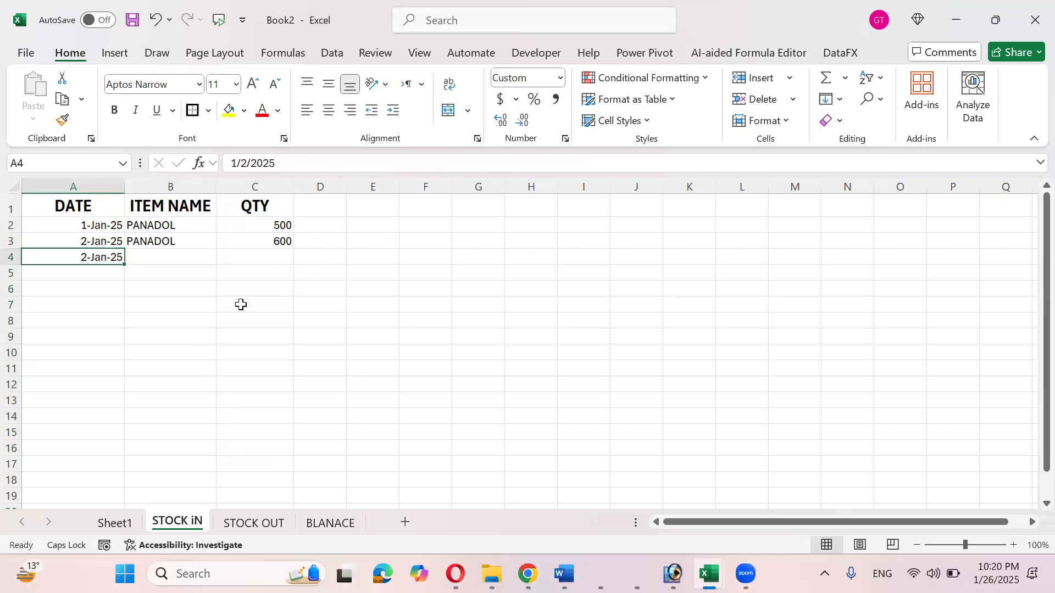
key(Tab)
text(DIC)
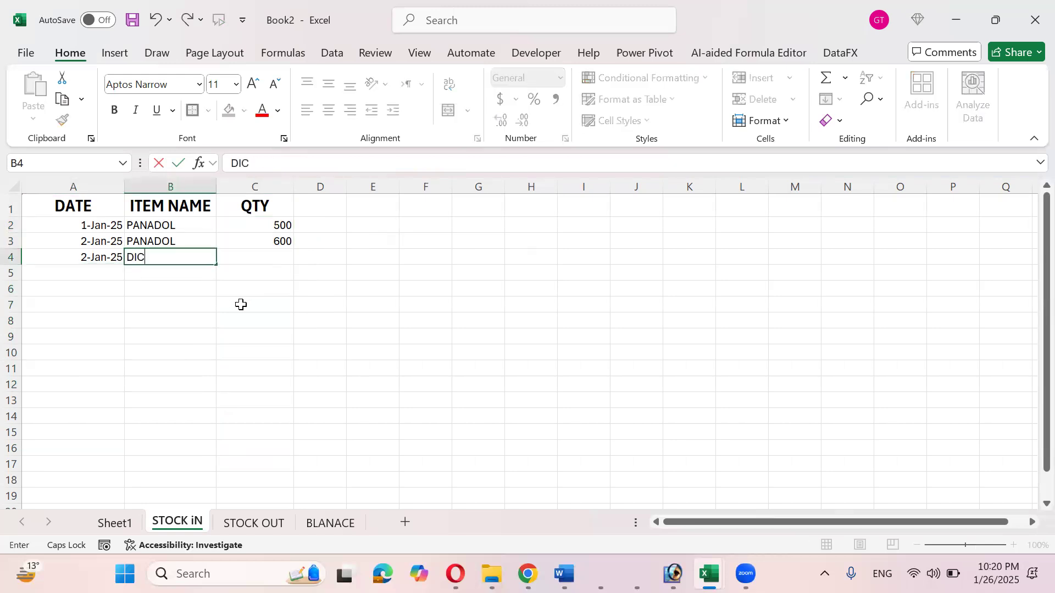
text(LORAN)
key(Tab)
text(400)
key(Tab)
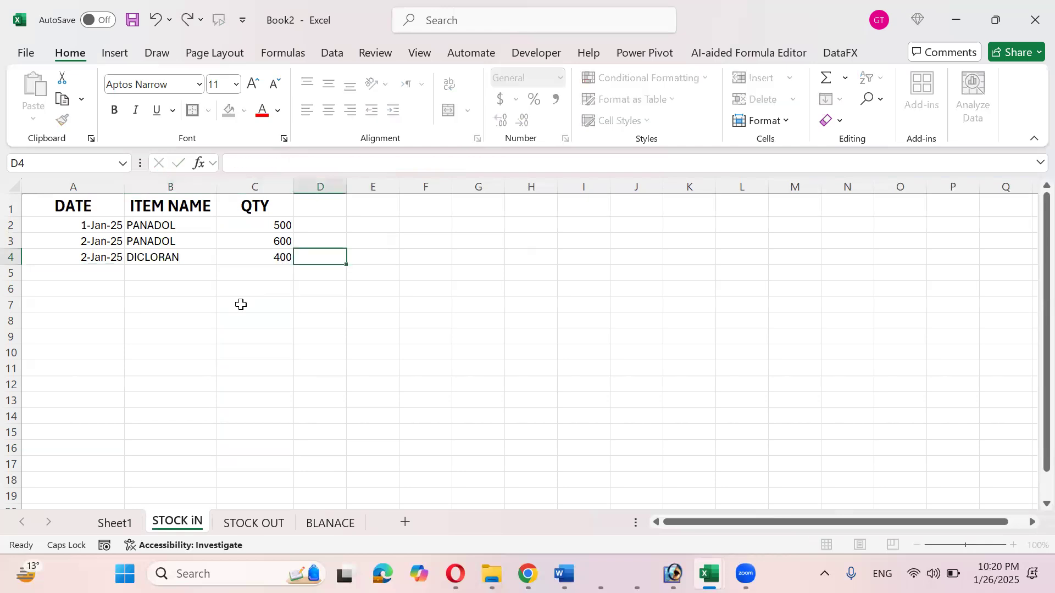
click(328, 526)
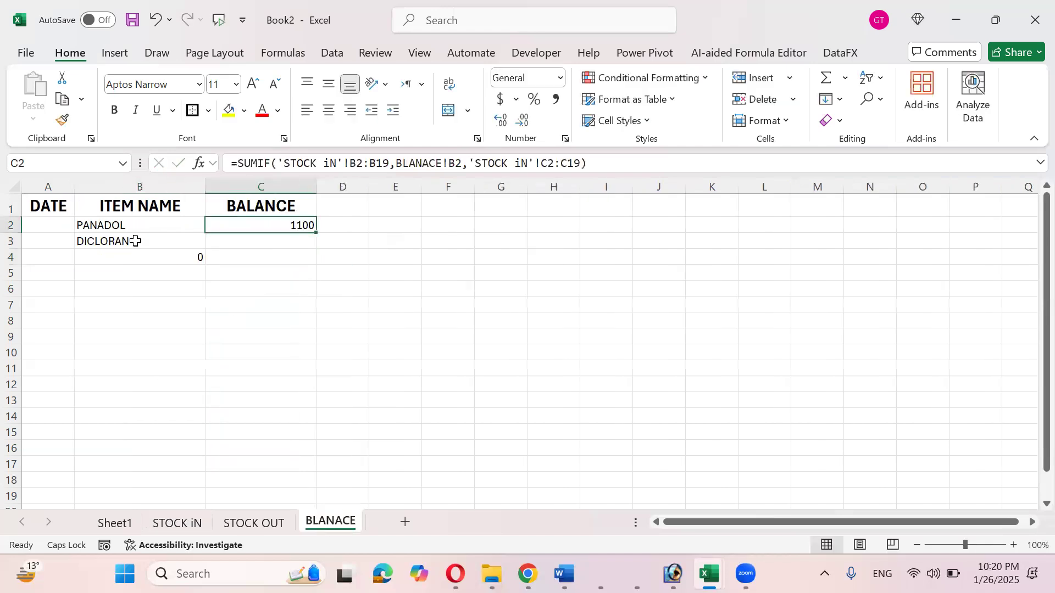
click(272, 242)
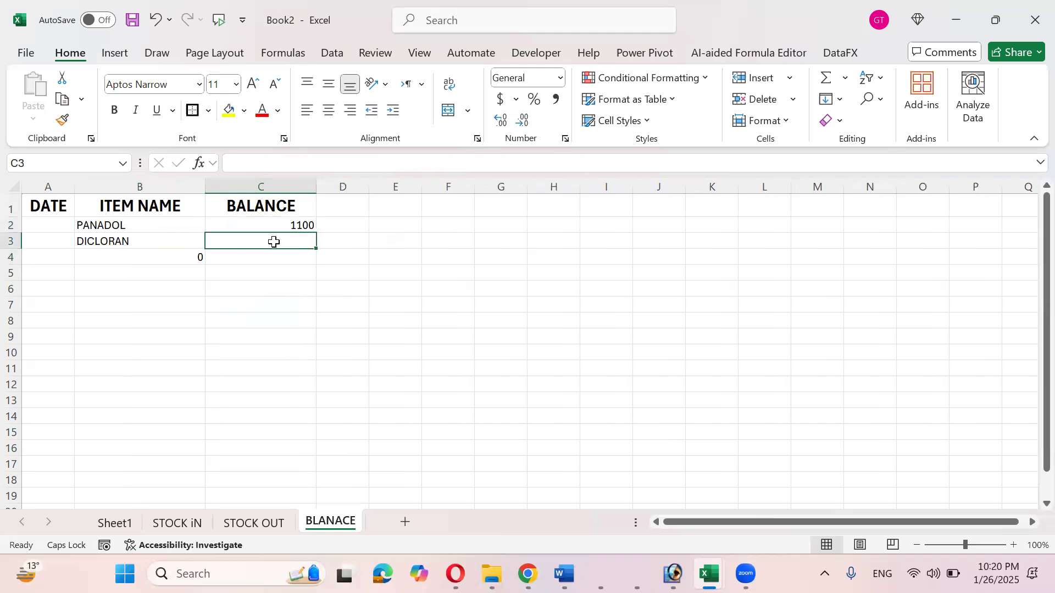
- In C2, append a minus sign and a second copy of the SUMIF expression
click(266, 528)
click(305, 521)
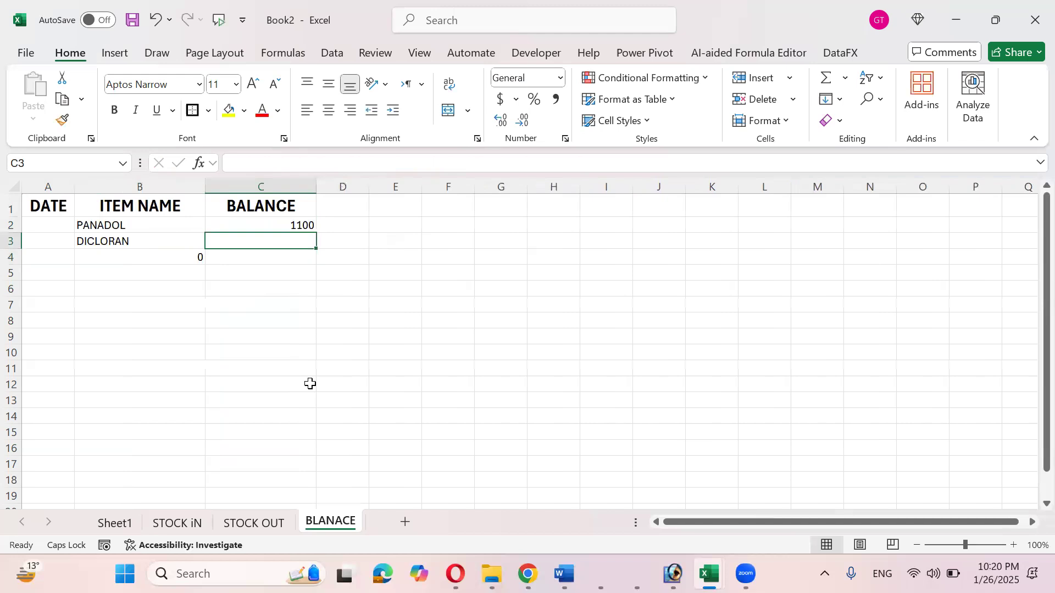
click(278, 226)
key(F2)
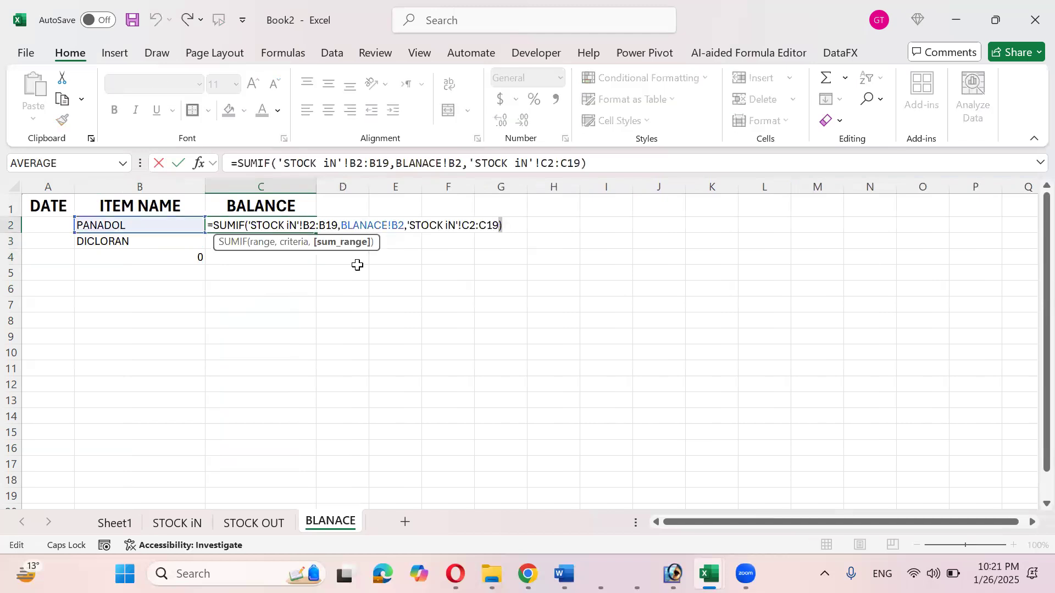
key(ctrl+shift+Left)
key(ctrl+shift+Left)
key(ctrl+shift+Left)
key(ctrl+shift+Left)
key(ctrl+shift+Left)
key(ctrl+shift+Left)
key(ctrl+shift+Left)
key(ctrl+shift+Left)
key(ctrl+shift+Left)
key(ctrl+shift+Left)
key(ctrl+c)
key(Right)
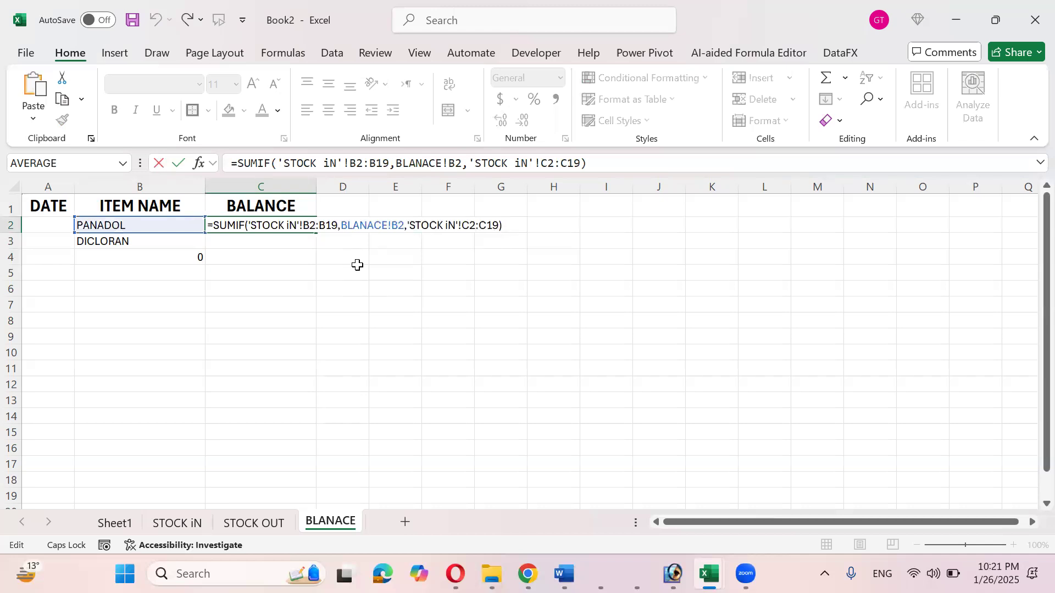
text(-)
key(ctrl+v)
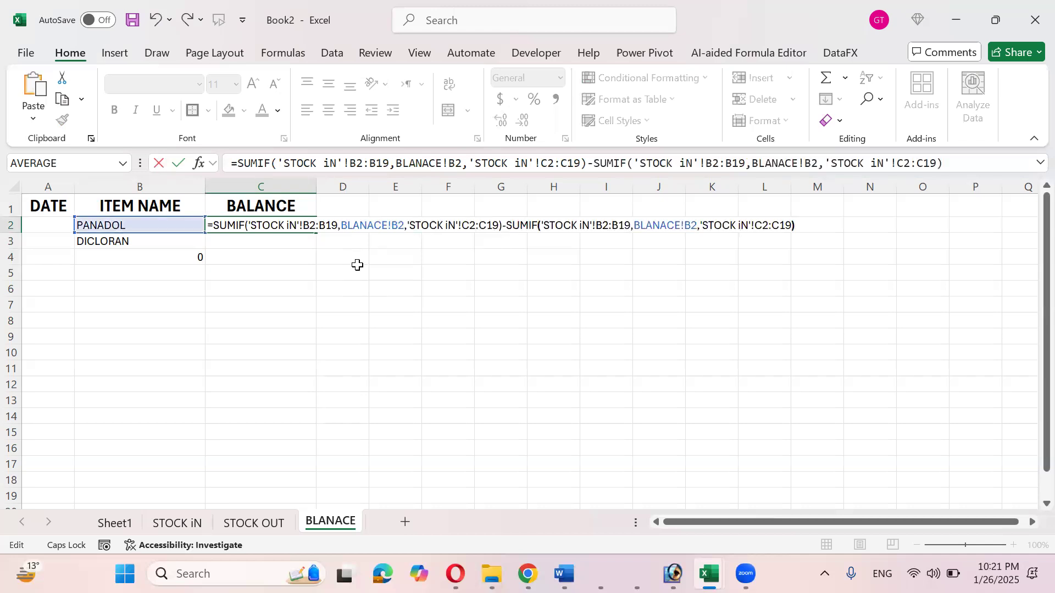
- Point the second SUMIF at 'STOCK OUT' and fill the balance down to C11, giving 700 and 400
key(Left)
key(ctrl+shift+Left)
text(OUT)
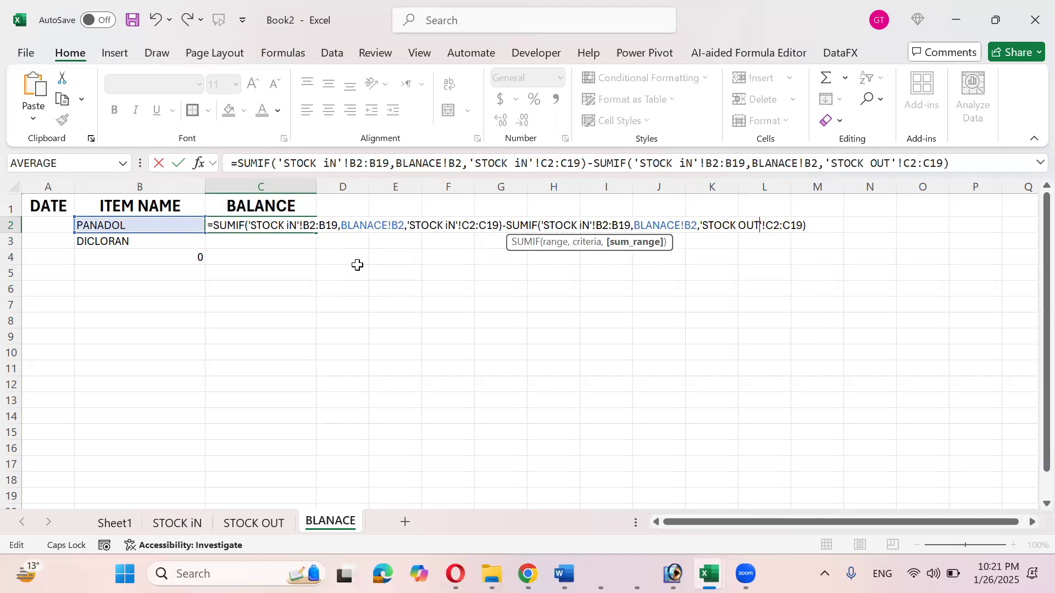
key(Left)
key(Left)
key(Left)
key(Left)
key(Left)
key(Left)
key(Left)
key(Left)
key(Left)
key(Left)
key(Left)
key(Left)
key(Left)
key(Left)
key(Left)
key(Left)
key(Left)
key(Left)
key(Left)
key(Left)
key(Left)
key(Left)
key(Left)
key(Left)
key(Left)
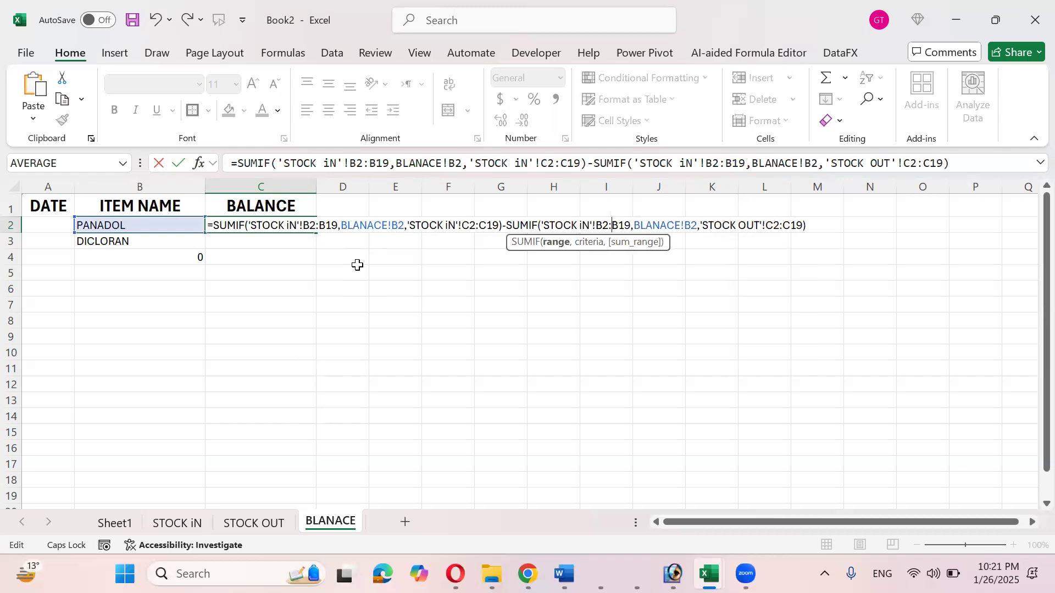
key(shift+Left)
key(shift+Left)
text(OUT)
key(Return)
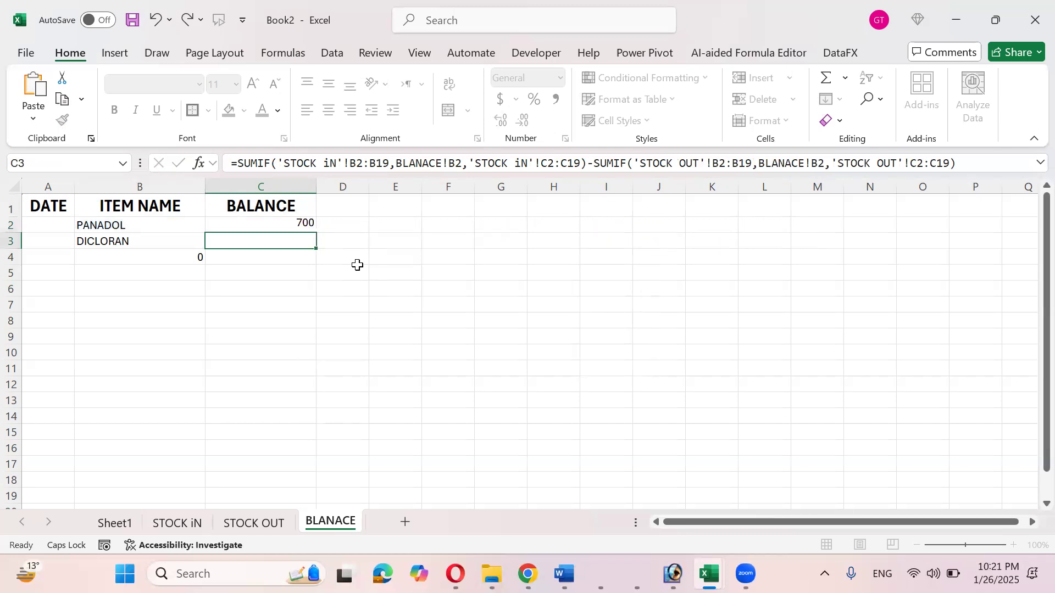
key(Up)
drag(316, 233, 315, 376)
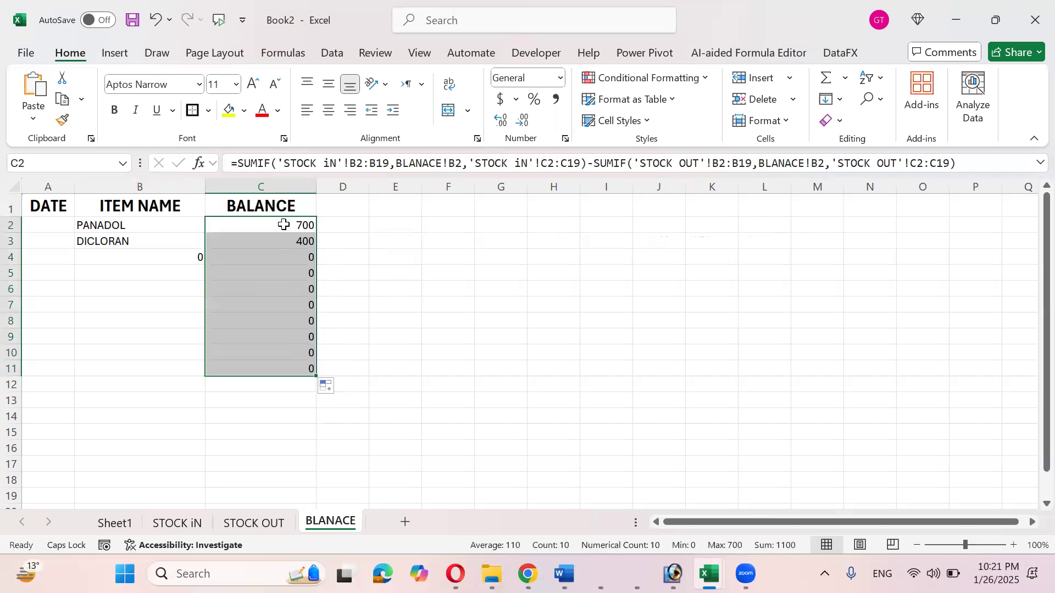
- Record DICLORAN with a quantity of 200 on the STOCK OUT sheet
click(193, 523)
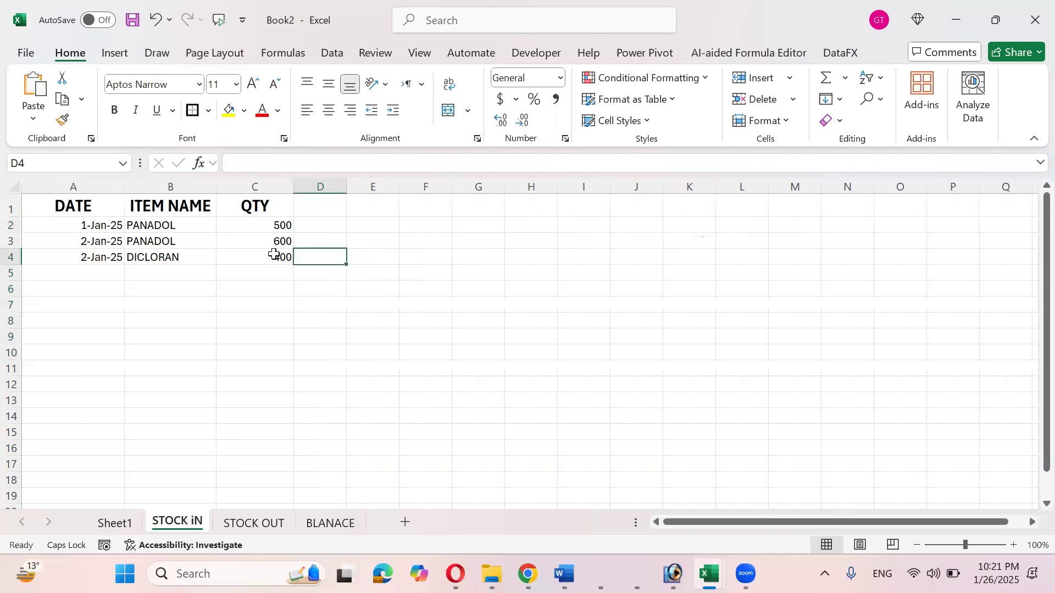
click(263, 523)
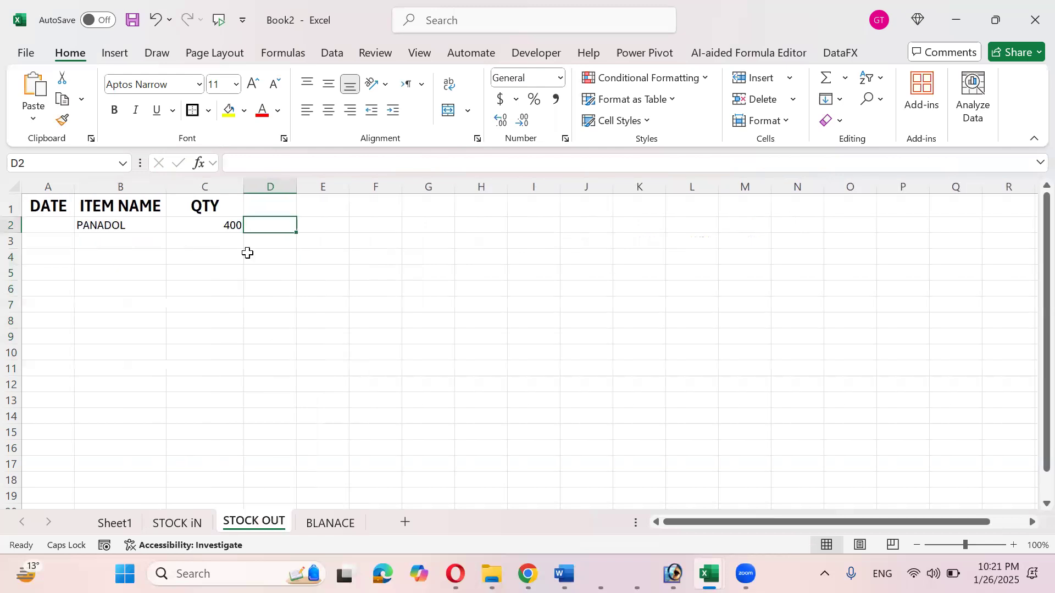
click(326, 523)
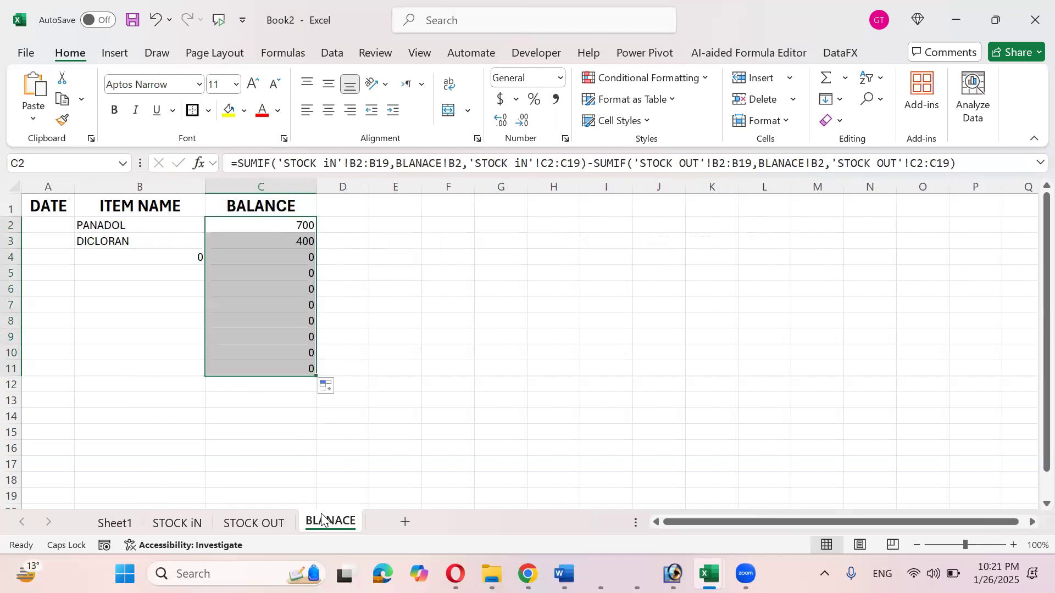
click(233, 525)
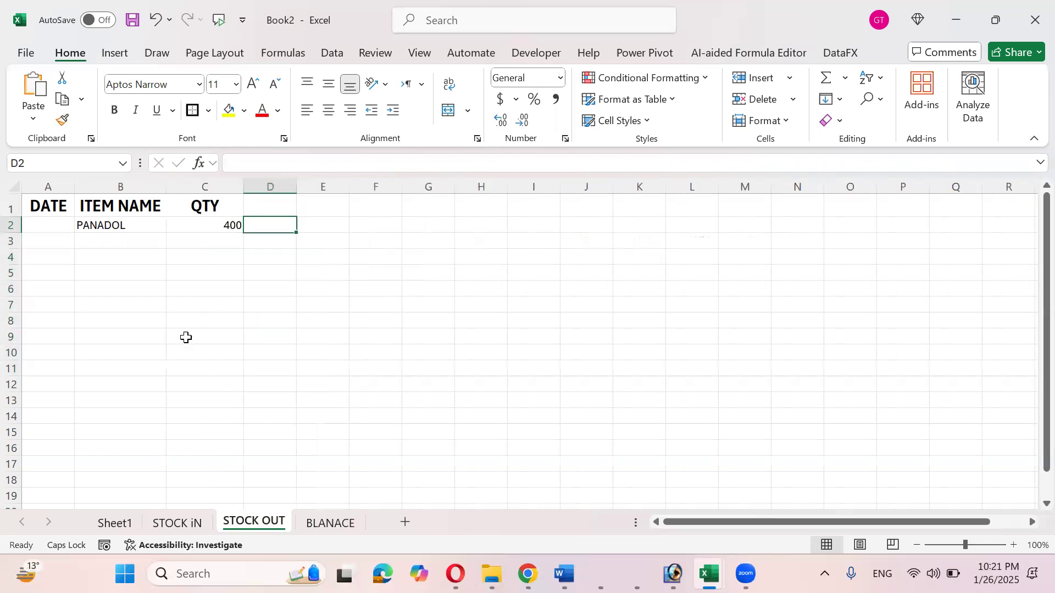
click(125, 237)
text(DICLORAN)
key(Tab)
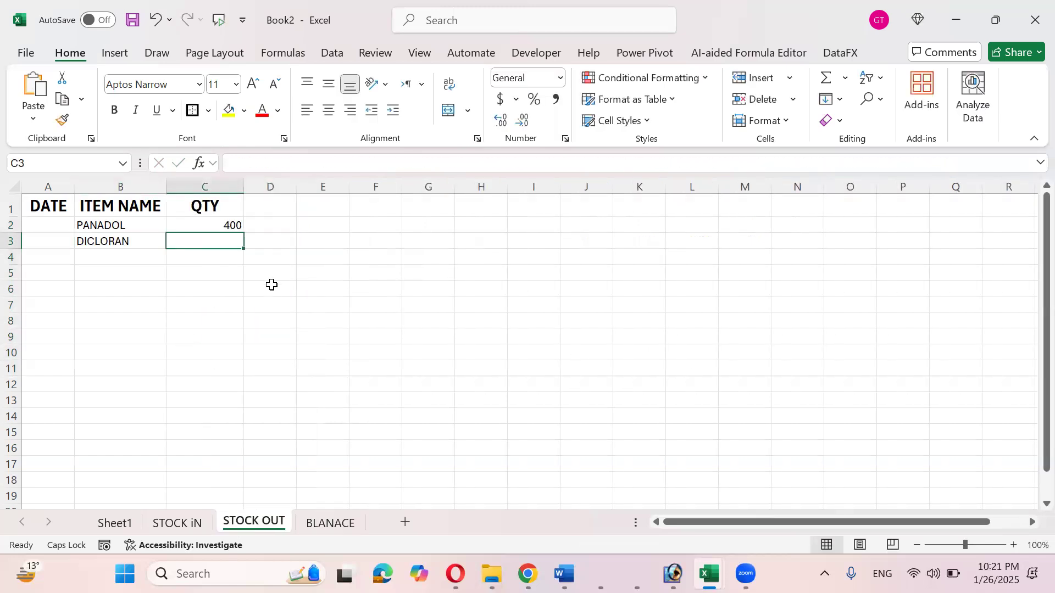
click(179, 523)
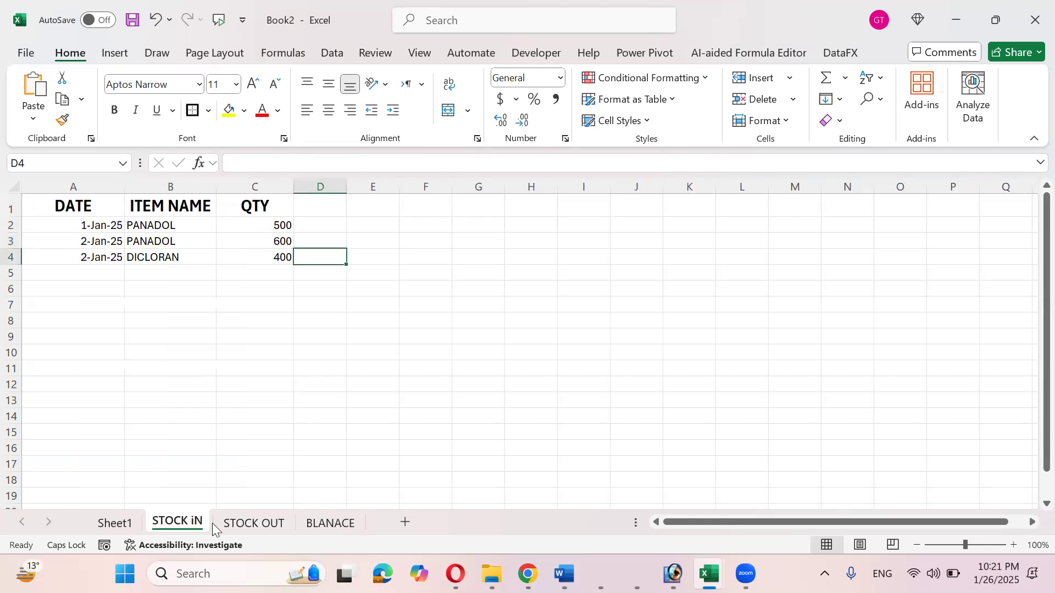
click(256, 523)
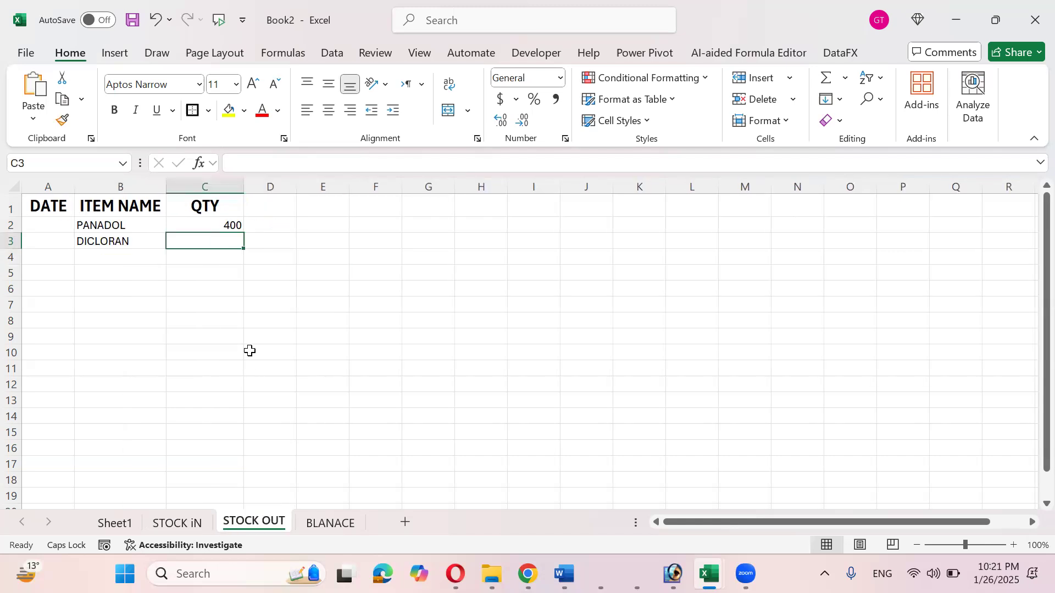
text(200)
key(Tab)
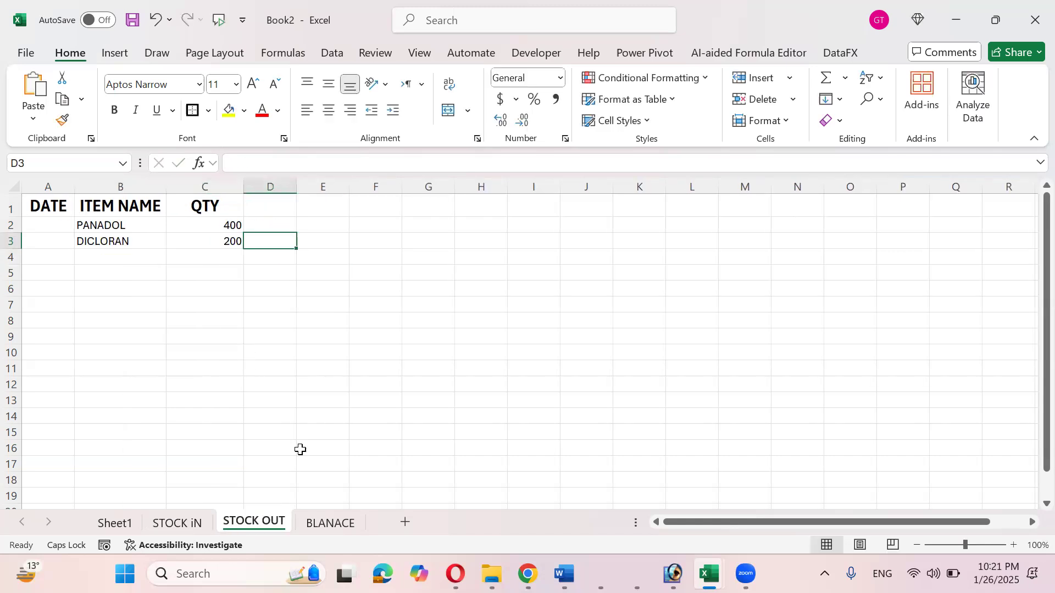
- Inspect DICLORAN's balance formula in BLANACE C3, now 200, then go to Sheet1
click(330, 525)
click(278, 239)
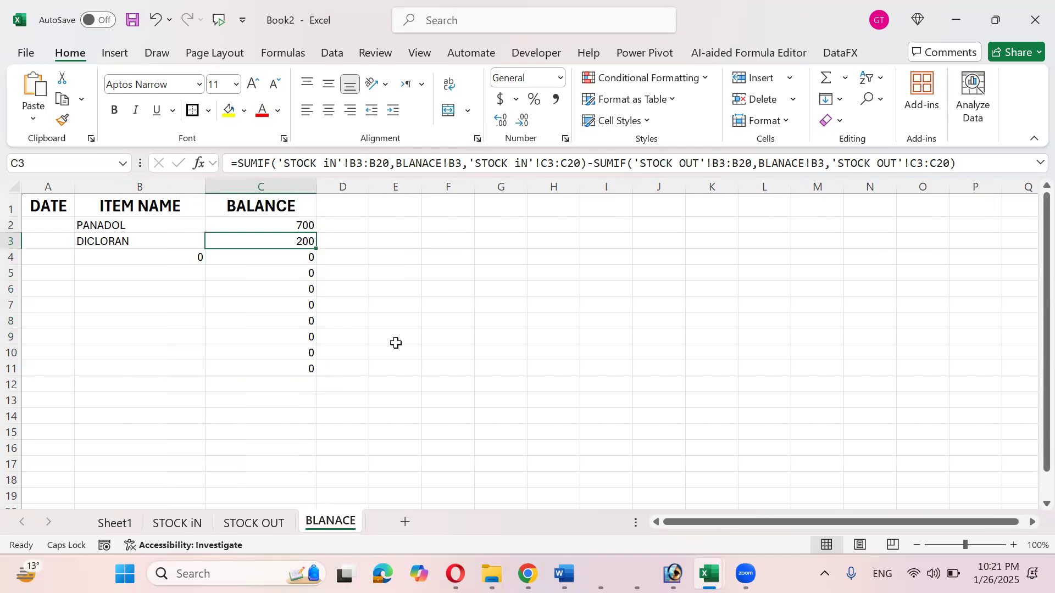
key(F2)
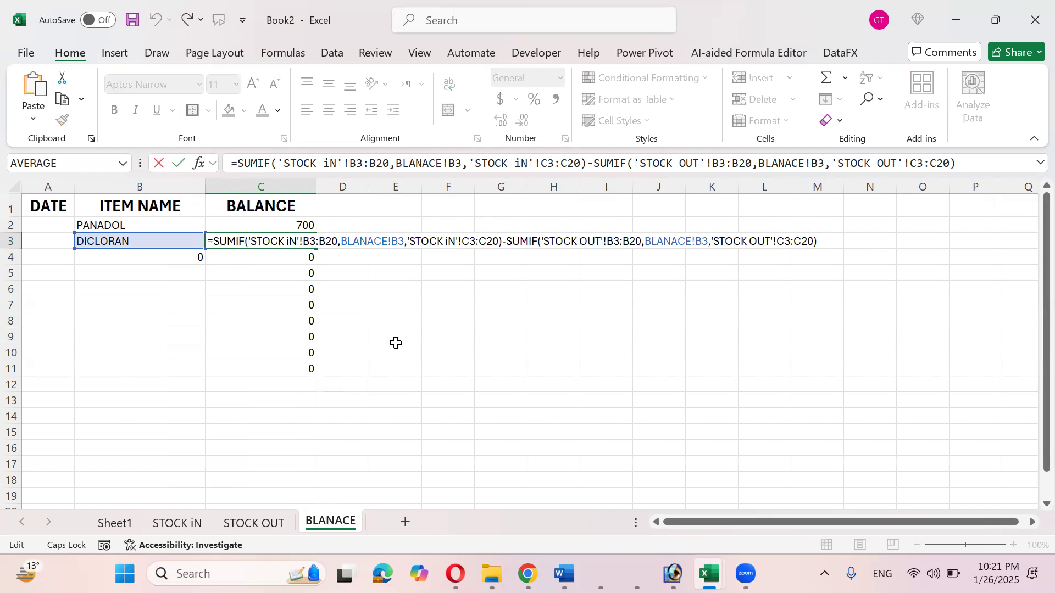
key(Escape)
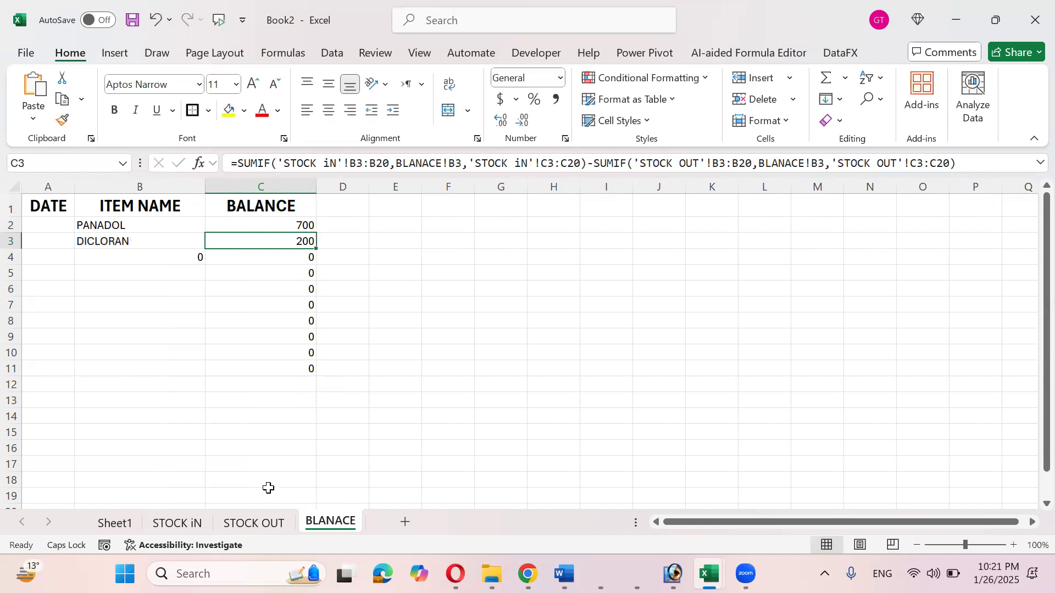
click(124, 526)
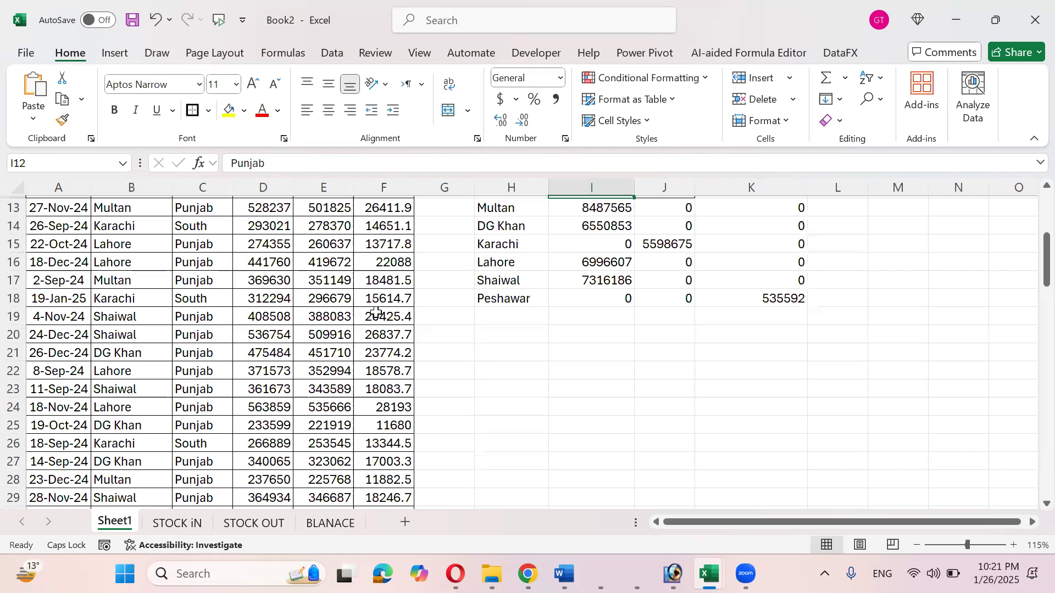
- Insert a blank column at H on Sheet1
scroll(375, 312, up, 4)
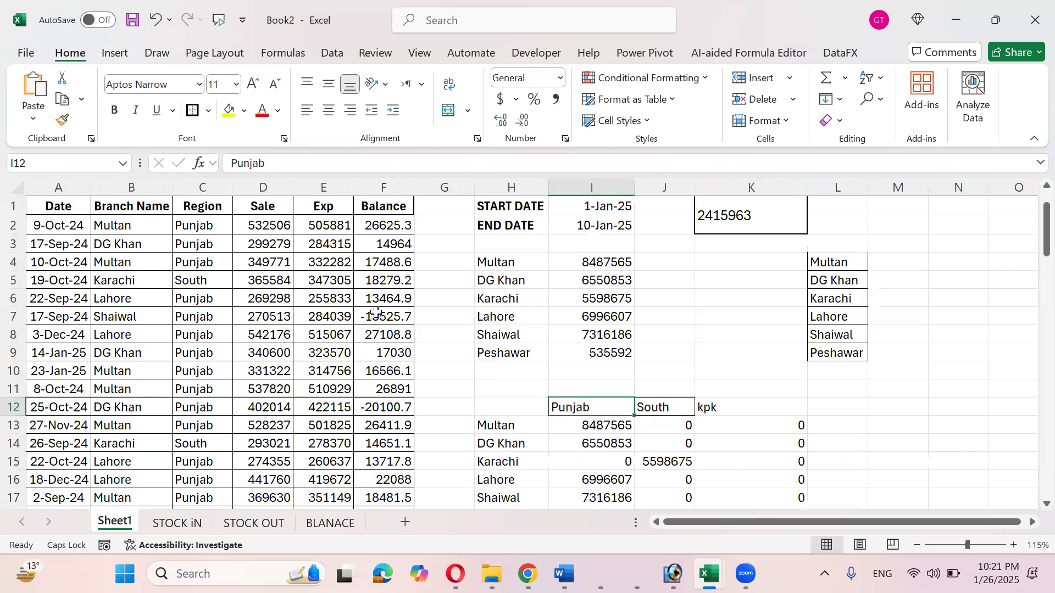
click(493, 193)
right_click(492, 192)
click(540, 349)
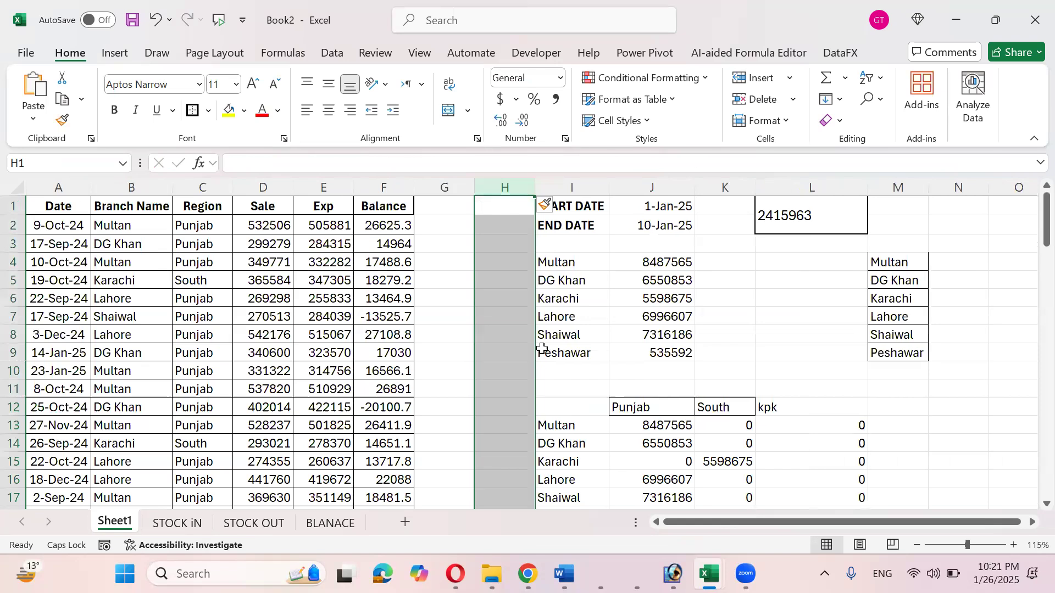
- Select and review the branch names in column B, from Multan in B2 down to B9
click(515, 226)
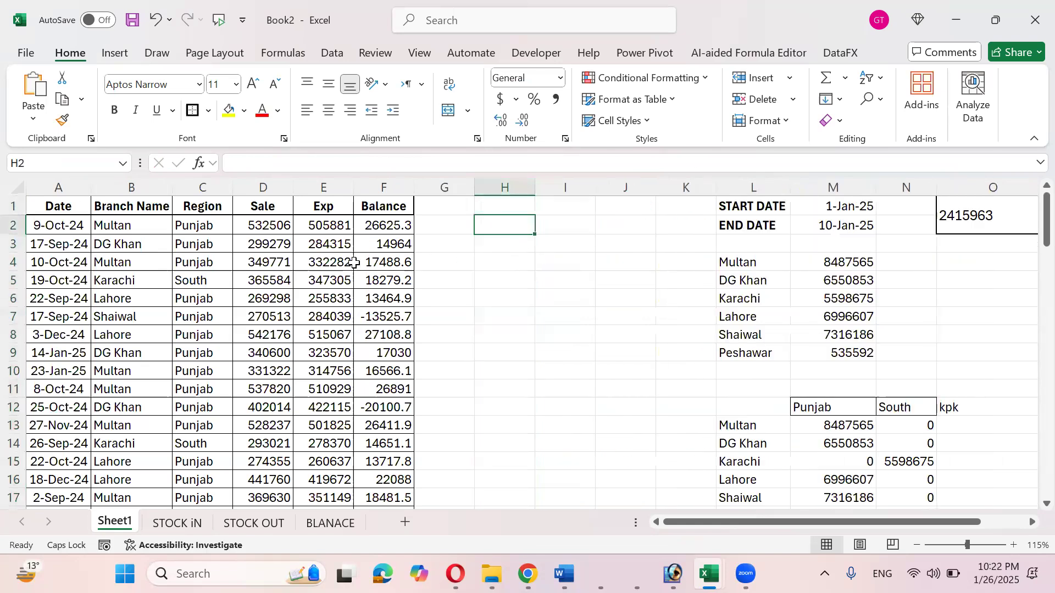
click(210, 227)
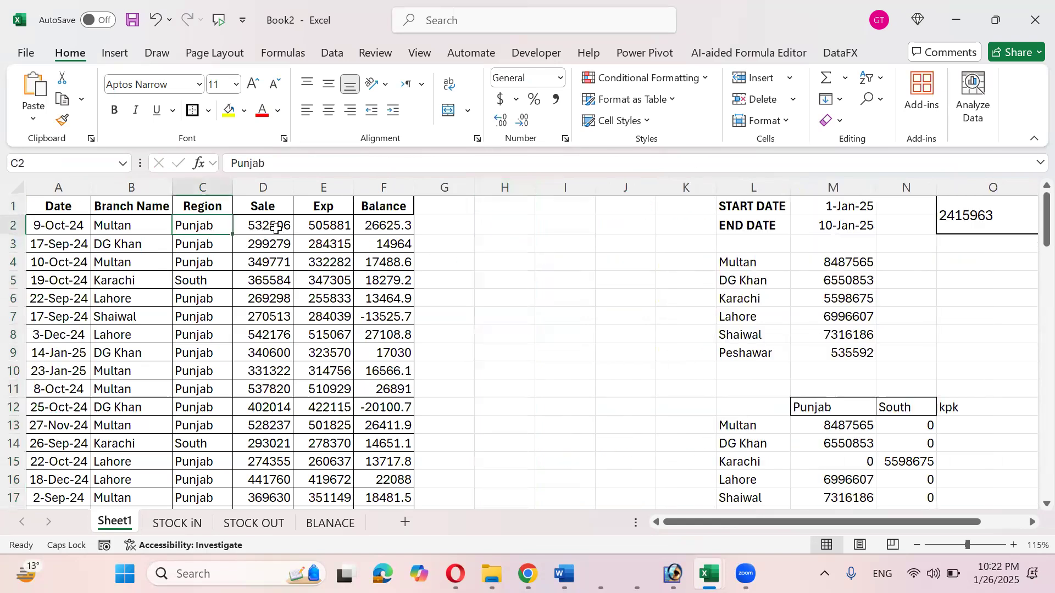
click(161, 226)
drag(160, 227, 160, 356)
drag(143, 246, 146, 283)
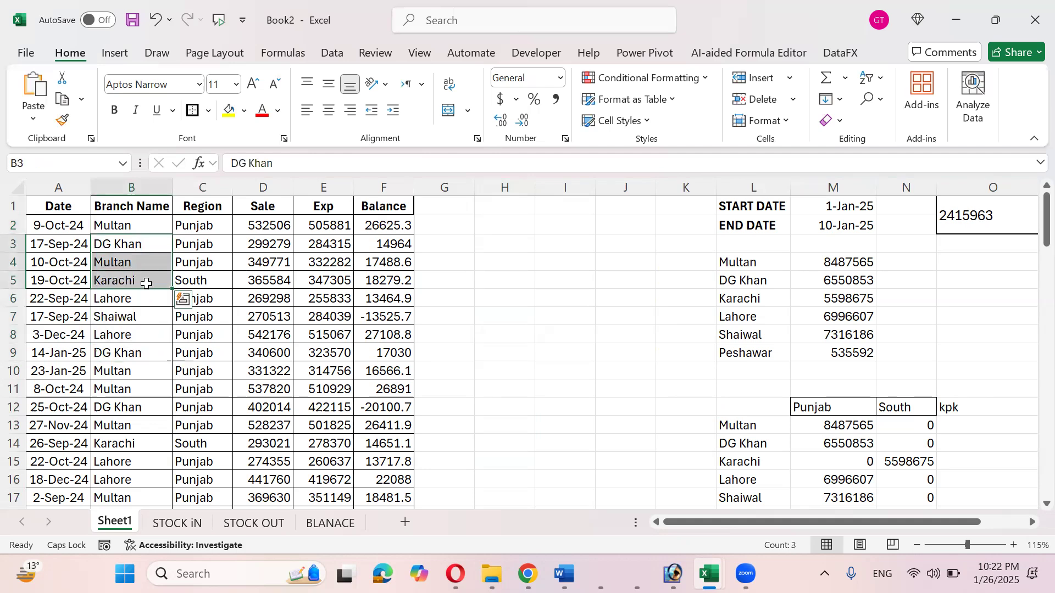
click(146, 284)
click(146, 297)
click(149, 335)
click(154, 244)
click(153, 226)
- Enter =COUNTIF(B2:B90,B2) in H2
click(500, 230)
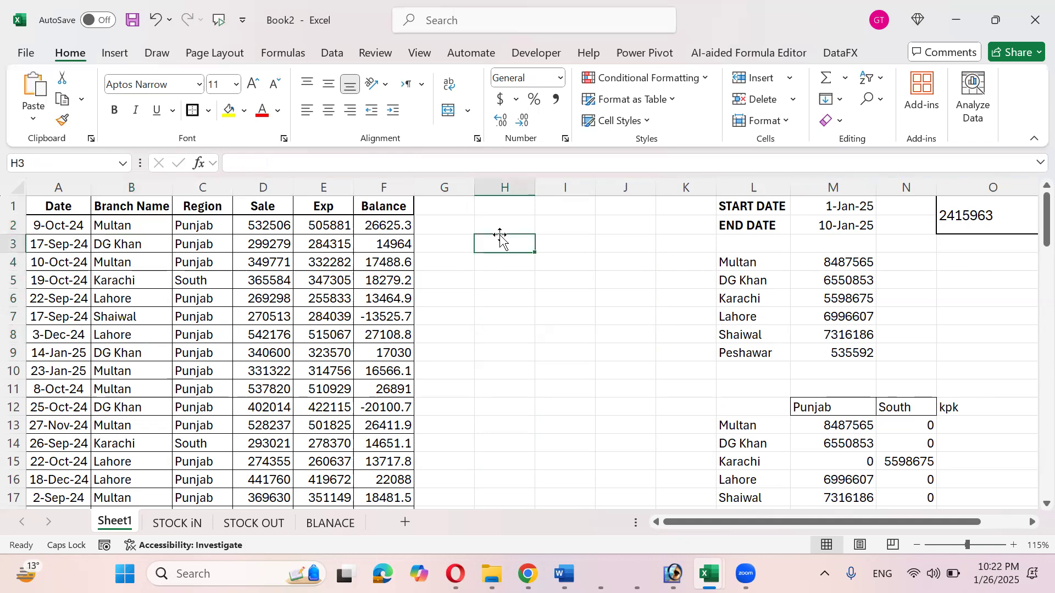
text(=COUNITF)
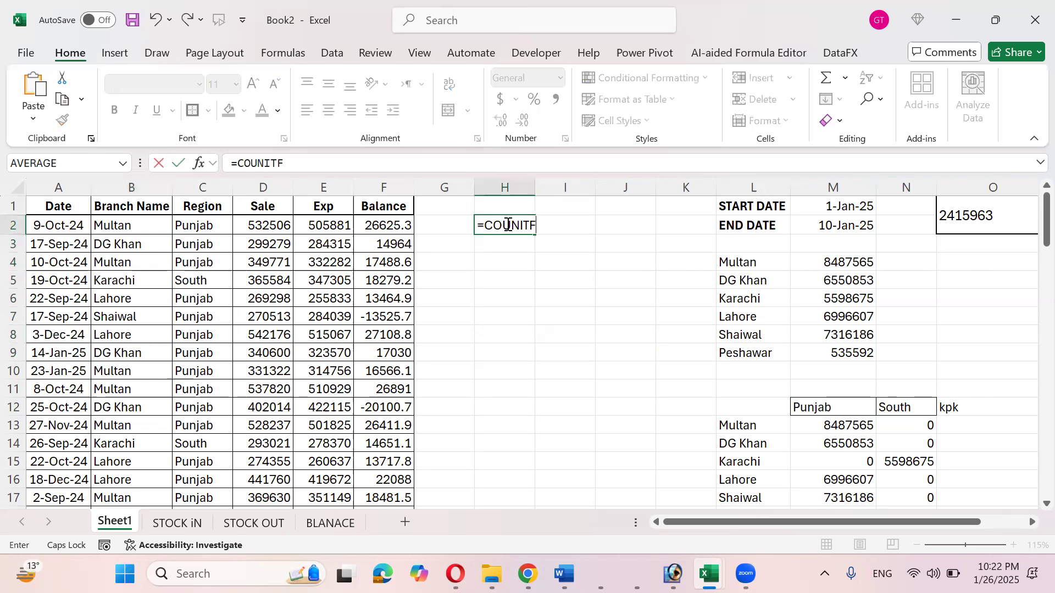
key(BackSpace)
key(BackSpace)
key(BackSpace)
text(TIF()
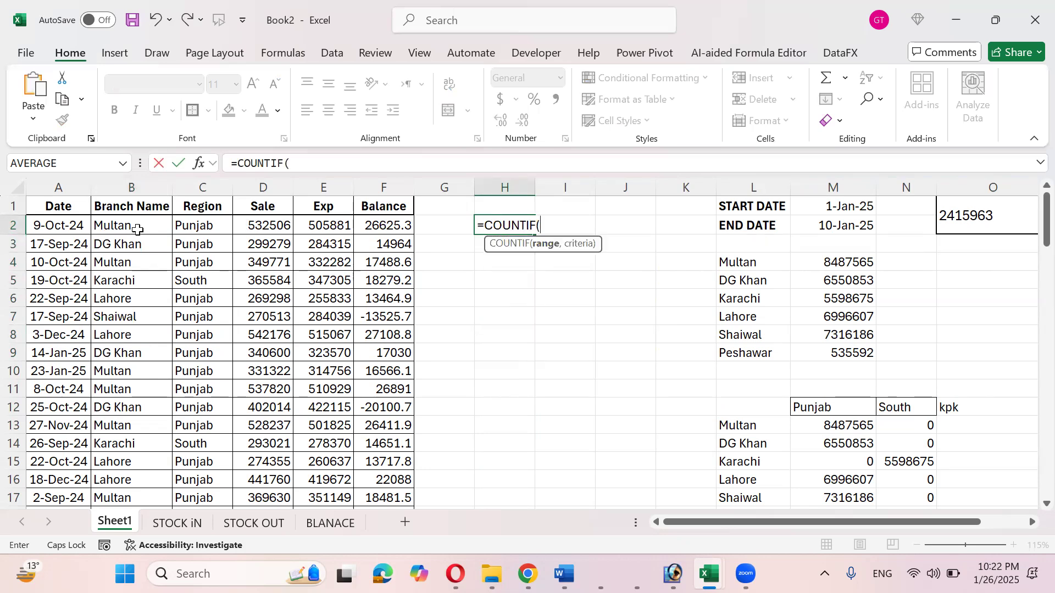
click(138, 228)
key(ctrl+shift+Down)
scroll(138, 229, up, 20)
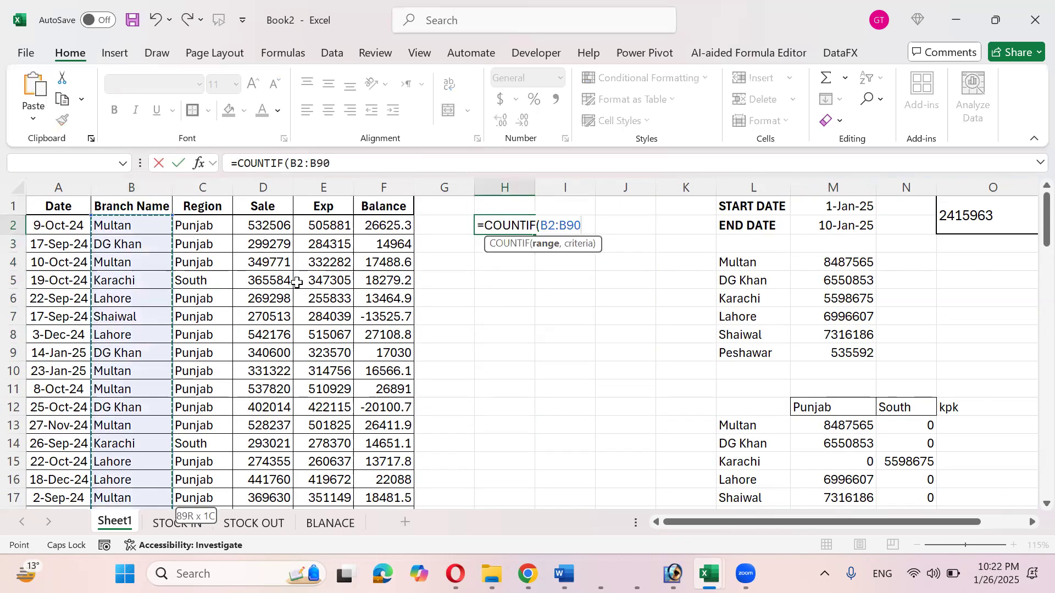
text(,)
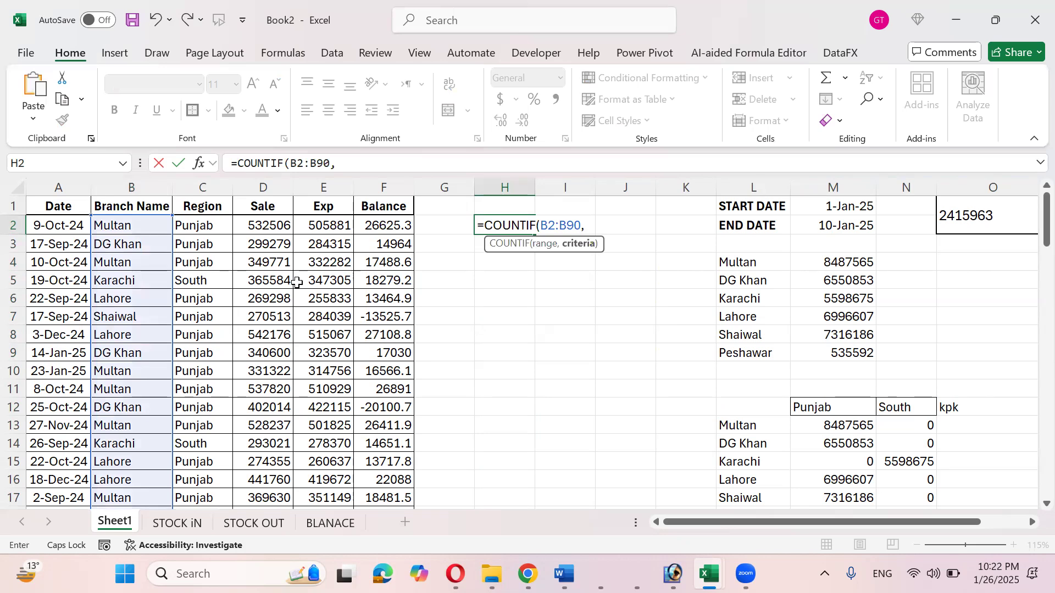
key(Left)
key(Left)
key(Left)
key(Left)
key(Left)
key(Left)
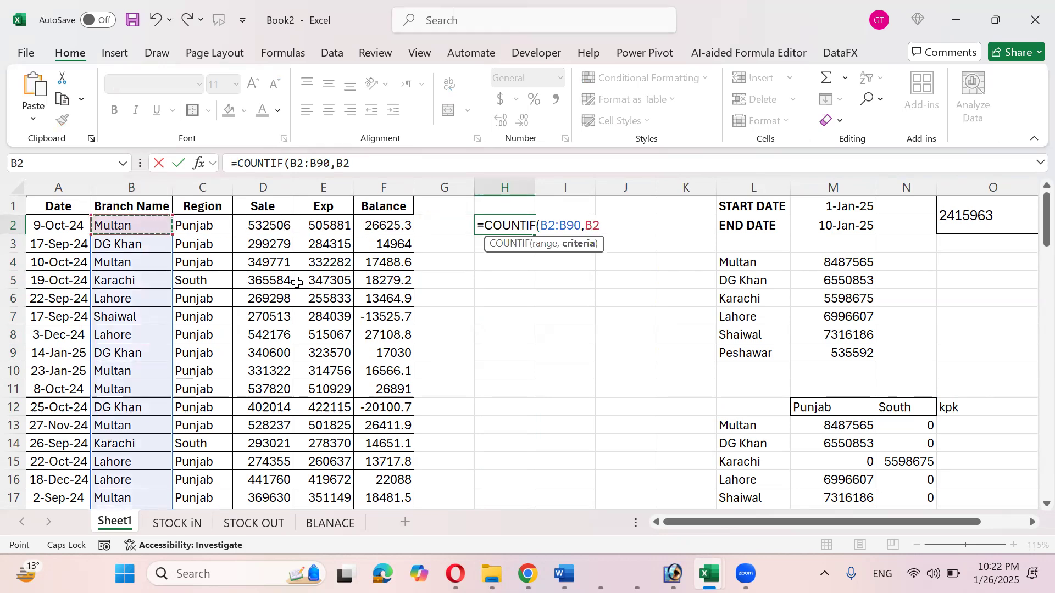
text())
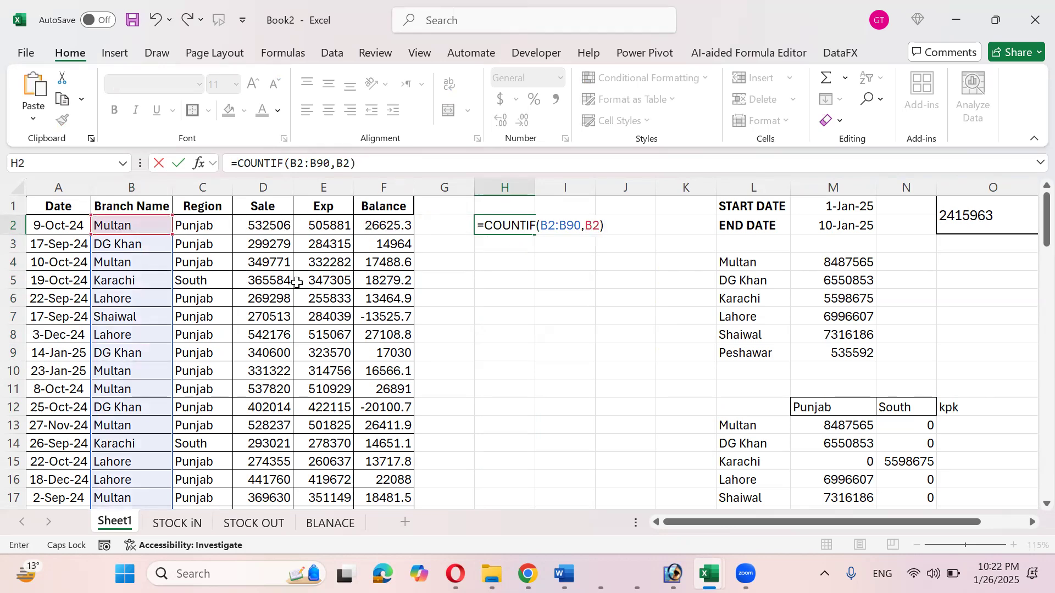
key(ctrl+Return)
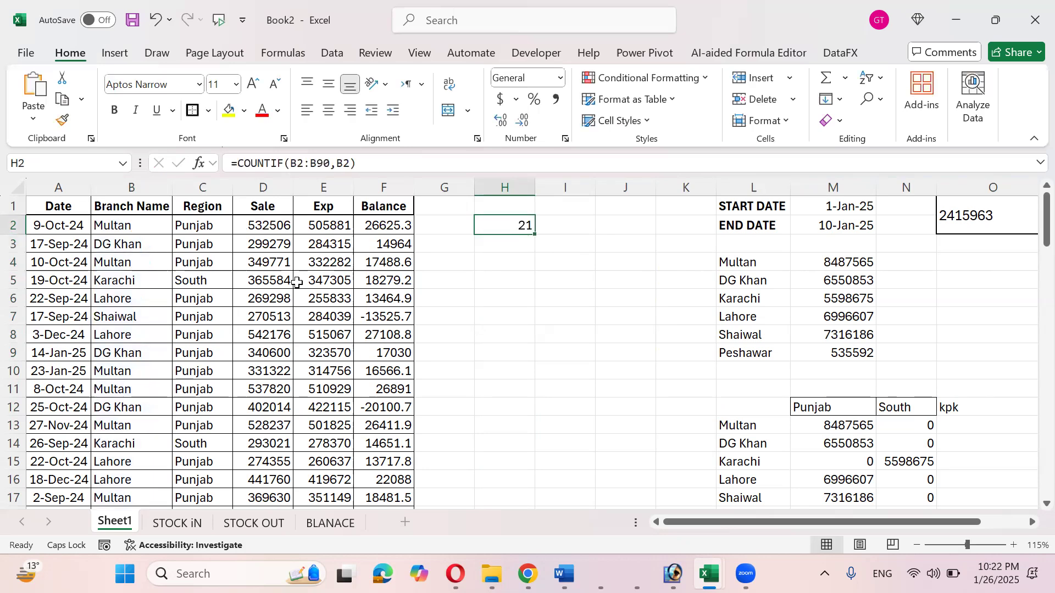
- Make the COUNTIF range absolute as $B$2:$B$90
key(F2)
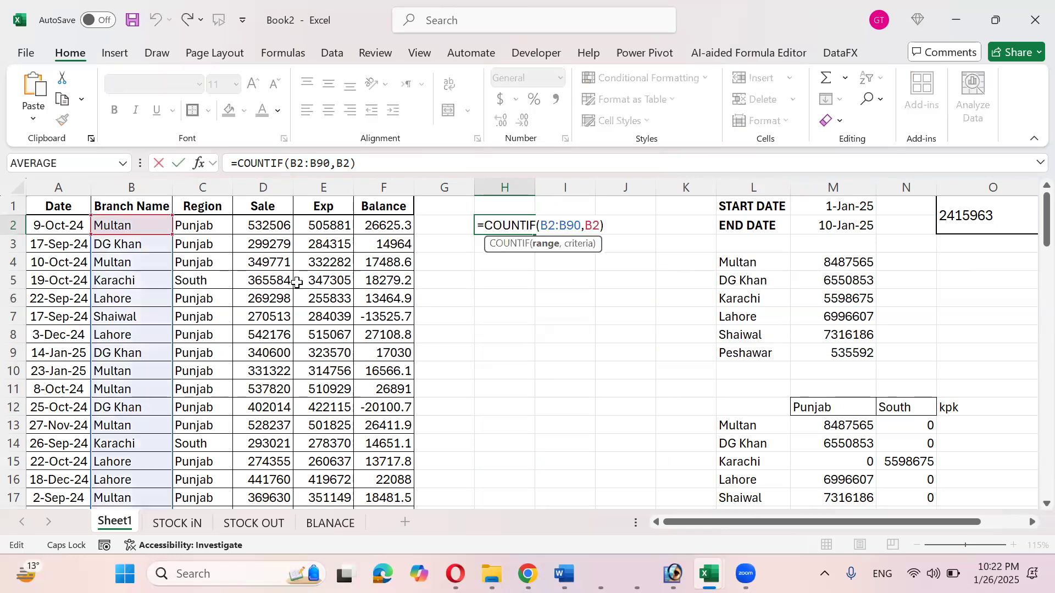
key(shift+Left)
key(shift+Left)
key(shift+Left)
key(shift+Left)
key(shift+Left)
key(shift+Left)
key(F4)
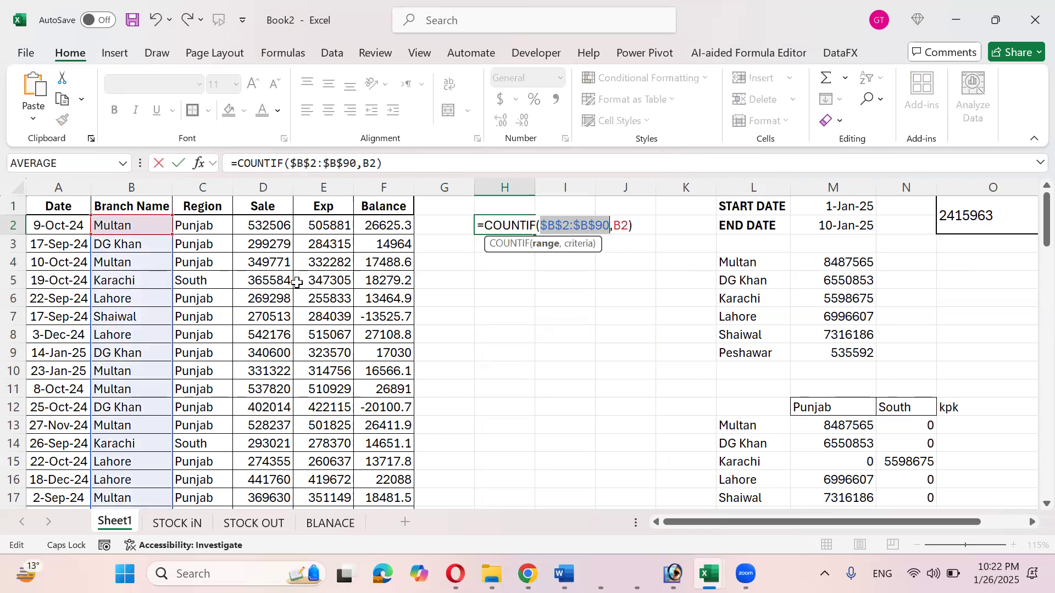
key(ctrl+Return)
- Fill the COUNTIF down column H to row 85, check H3, and return to BLANACE
drag(534, 234, 511, 500)
scroll(514, 363, up, 11)
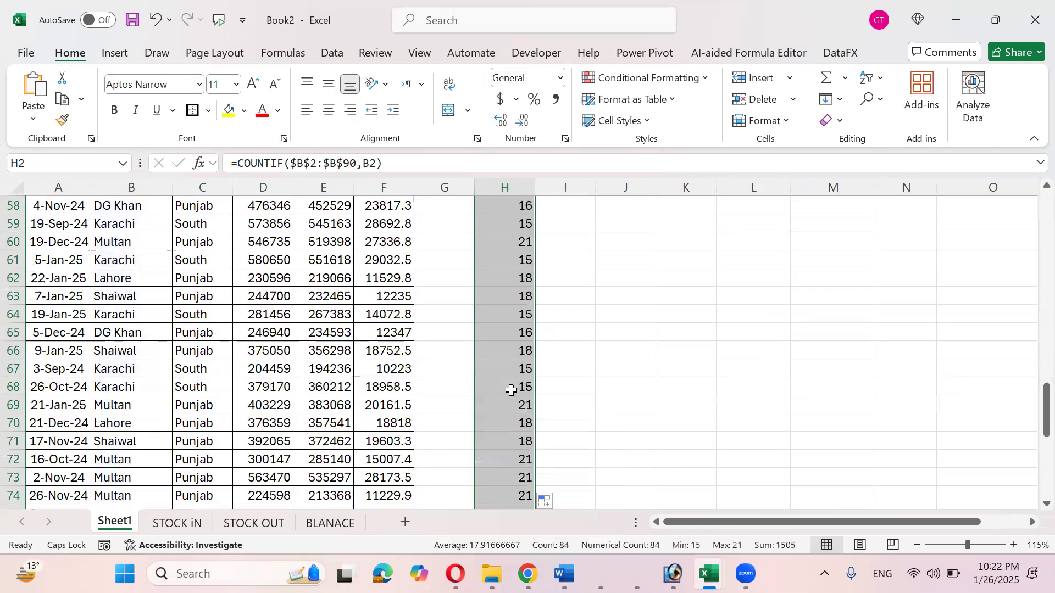
scroll(514, 362, up, 11)
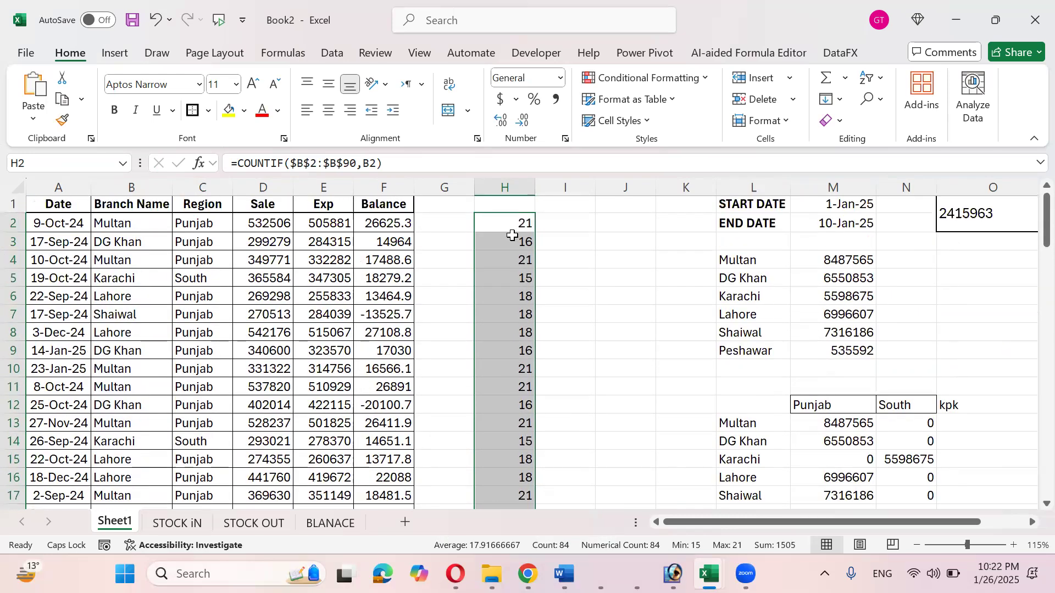
click(513, 239)
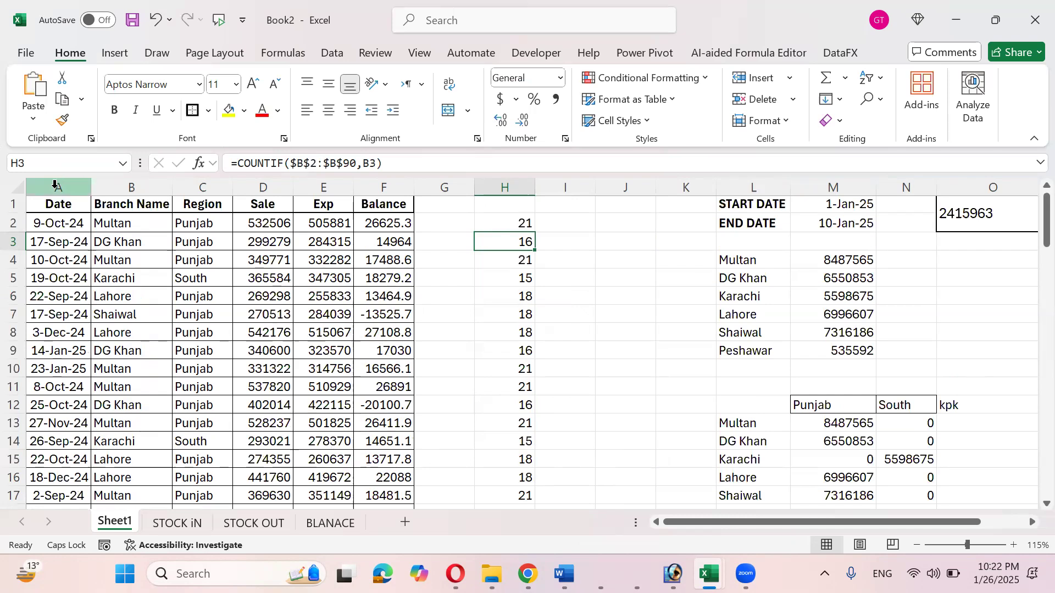
click(310, 523)
- Enter LEFT, RIGHT and REPT in F3, F4 and F5 of BLANACE, ending in G3
click(451, 240)
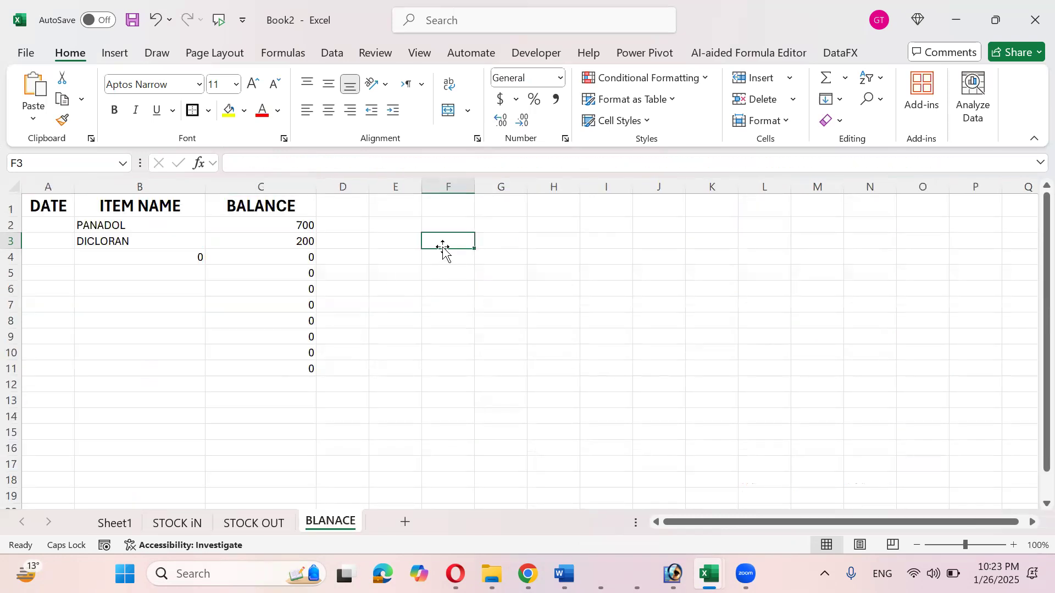
click(118, 524)
click(342, 523)
text(LEFT)
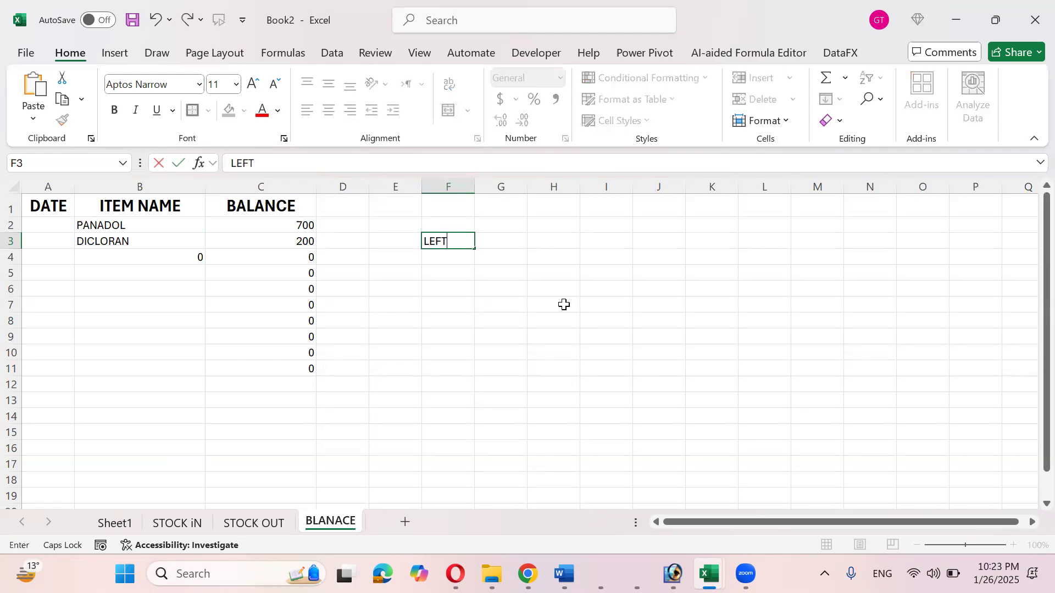
key(Return)
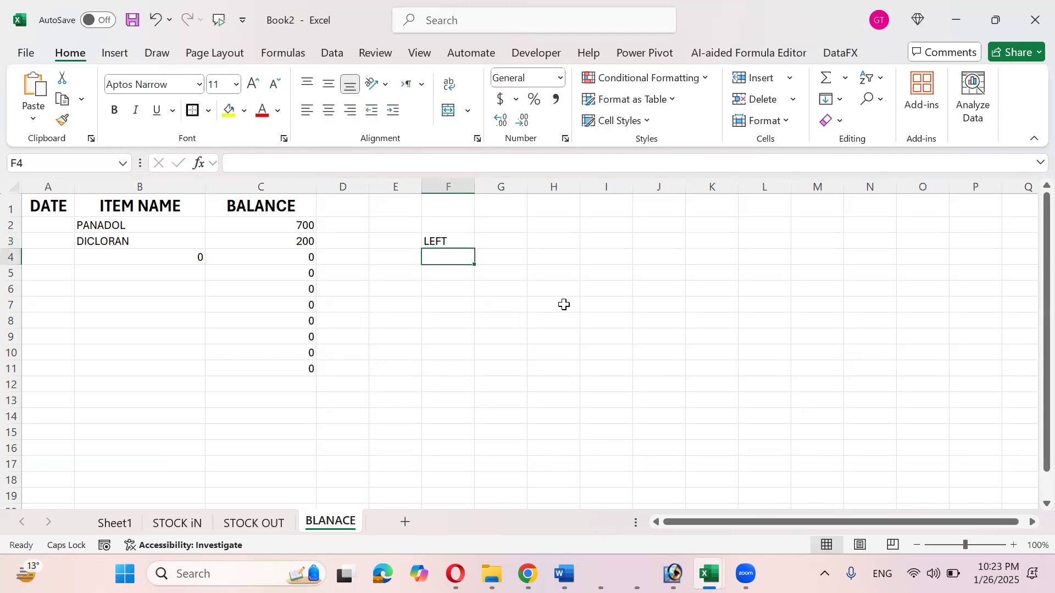
text(RIGHT)
key(Up)
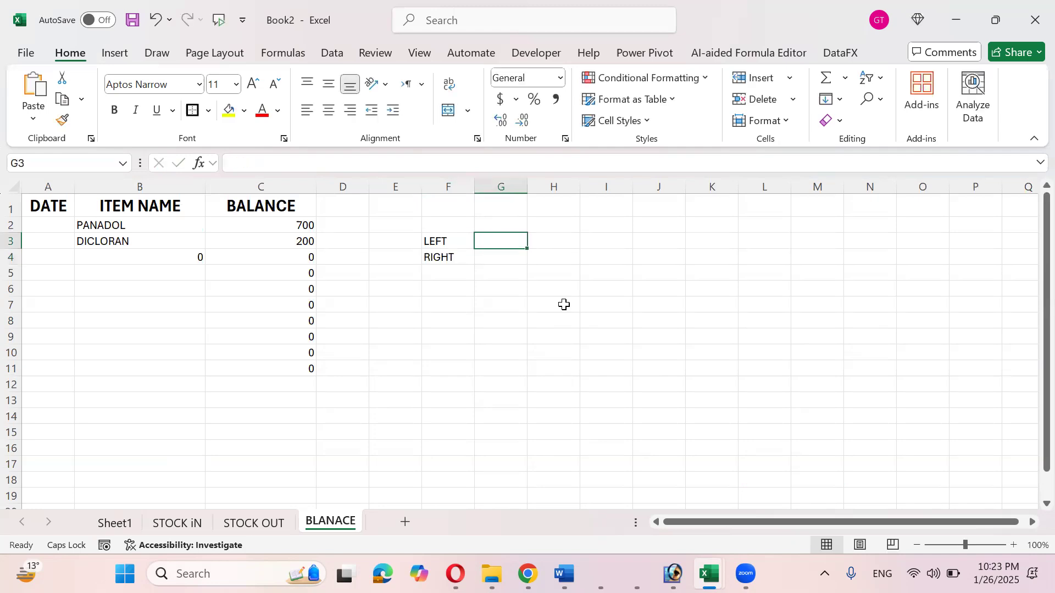
key(Left)
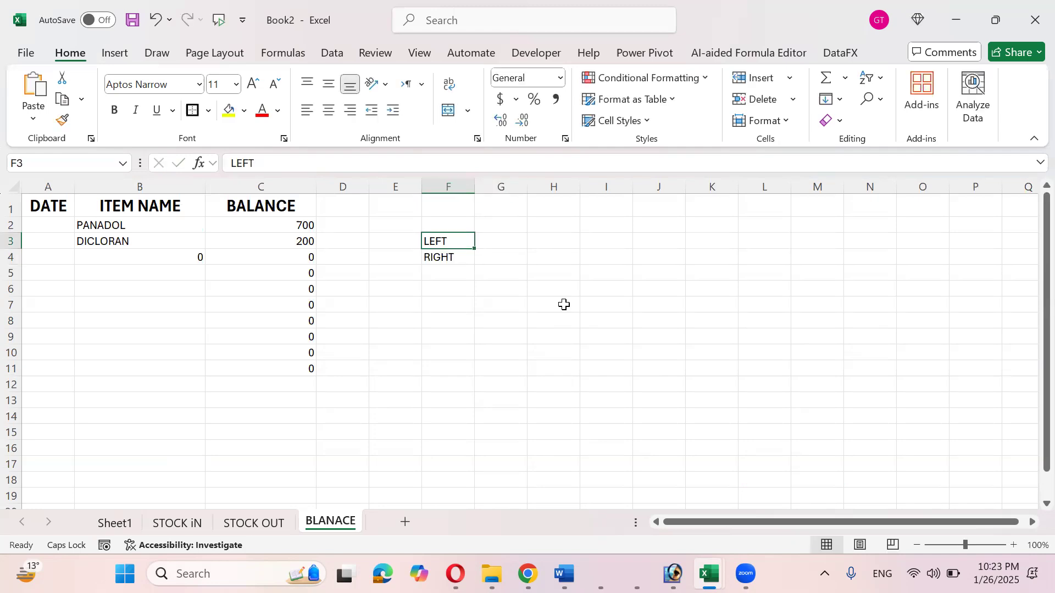
key(Down)
key(Down)
text(REPT)
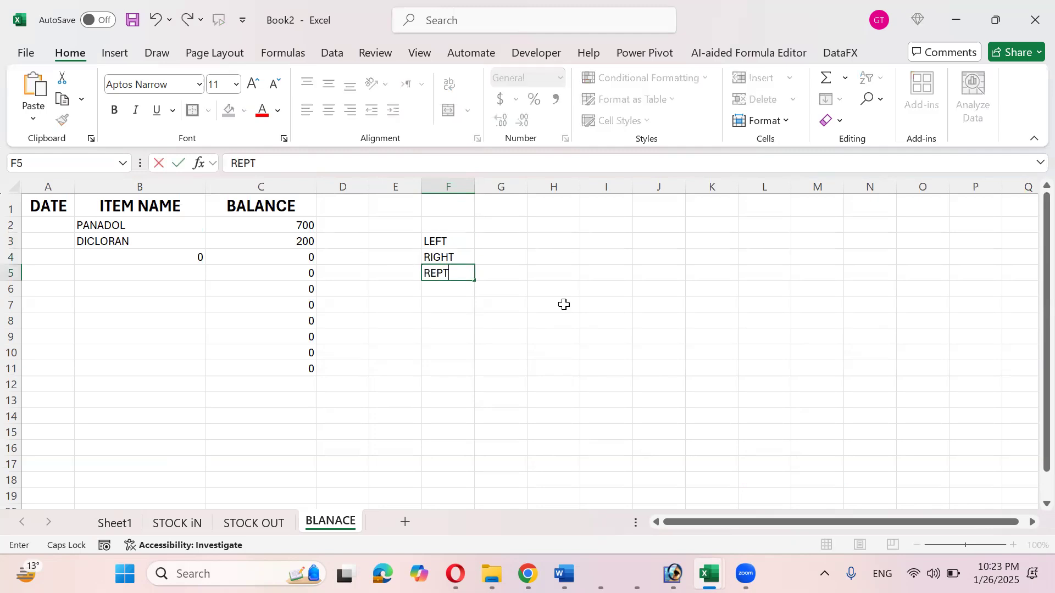
key(Right)
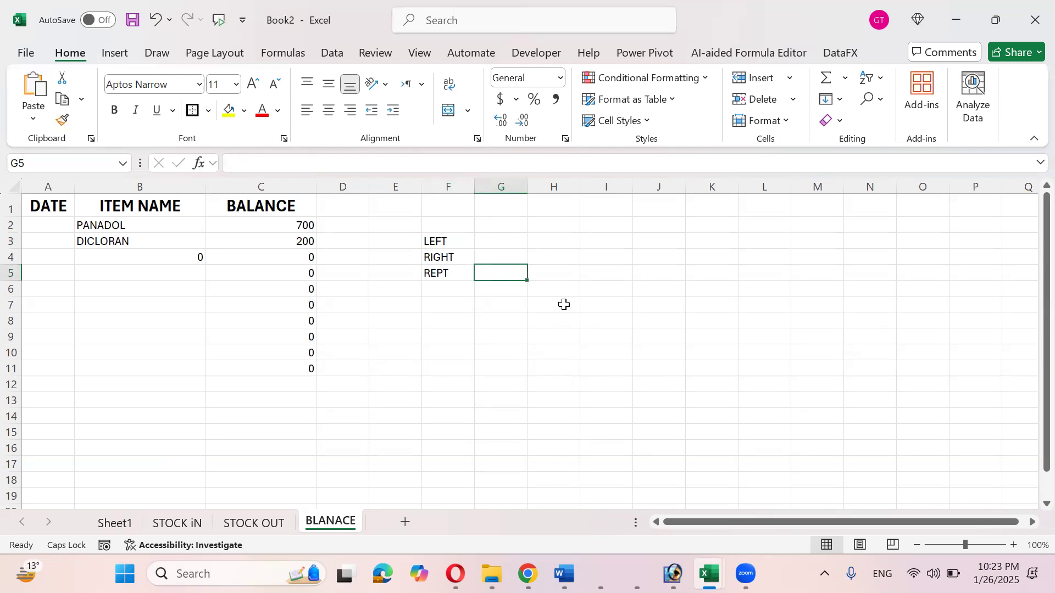
key(Up)
key(Up)
key(Up)
key(Down)
drag(527, 187, 577, 186)
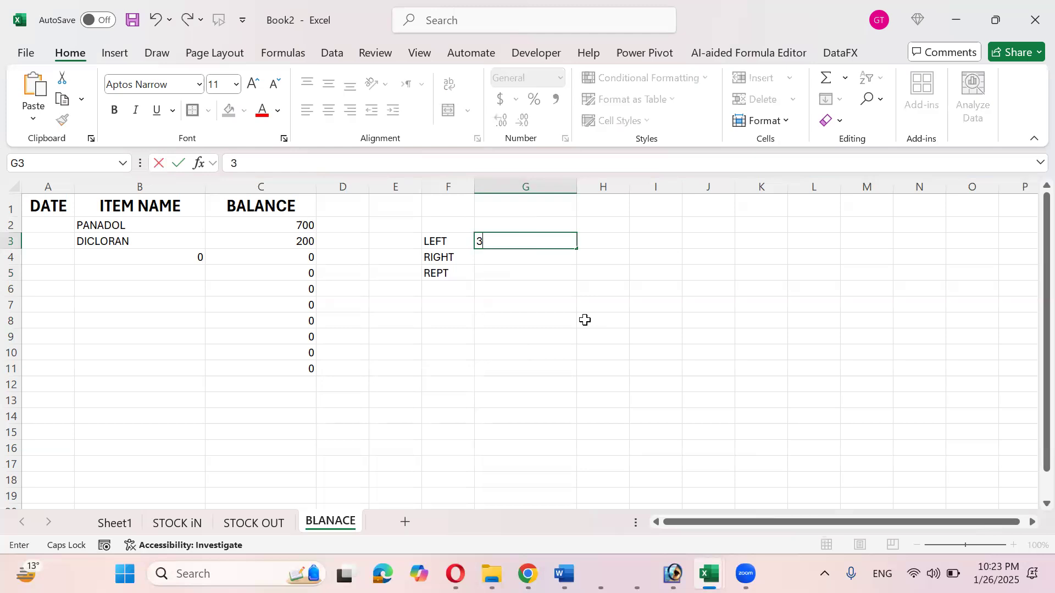
key(ctrl+Return)
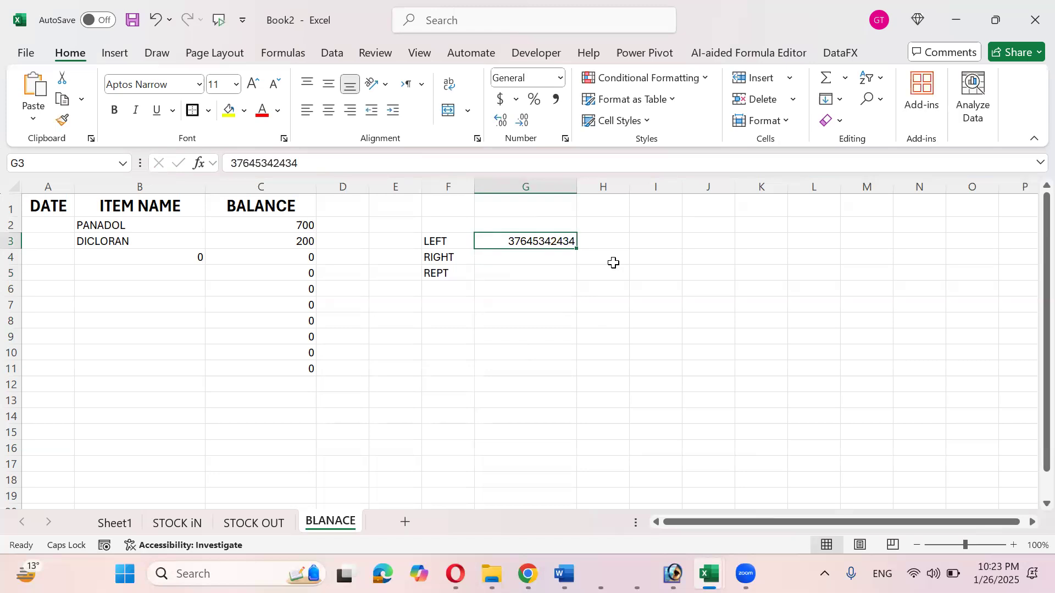
drag(576, 249, 563, 518)
click(589, 491)
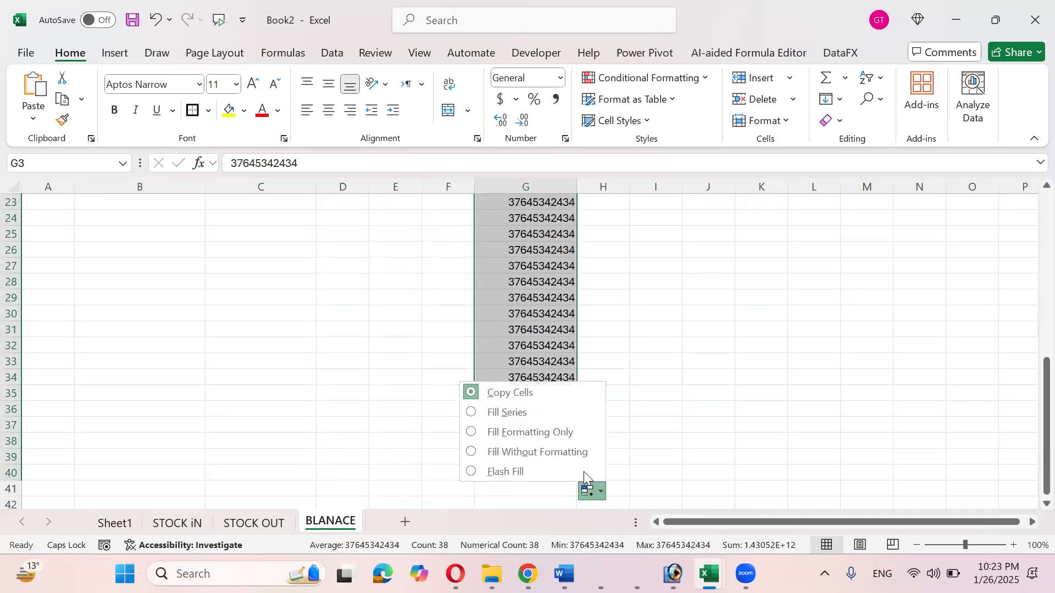
click(520, 413)
scroll(609, 243, up, 7)
- Narrow column H into a thin spacer and widen column I for results
click(609, 244)
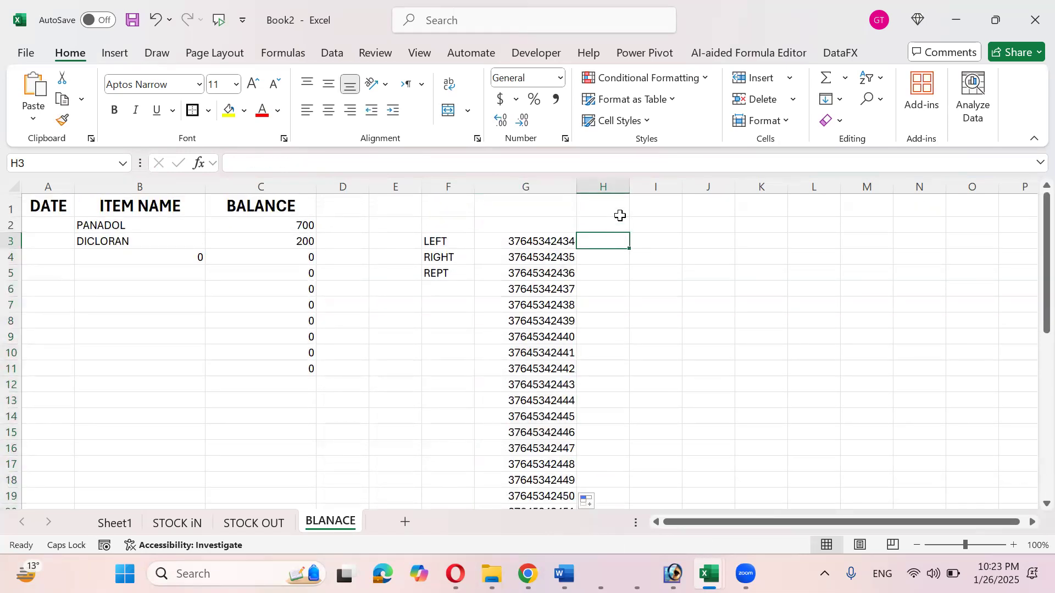
drag(629, 185, 694, 187)
click(632, 240)
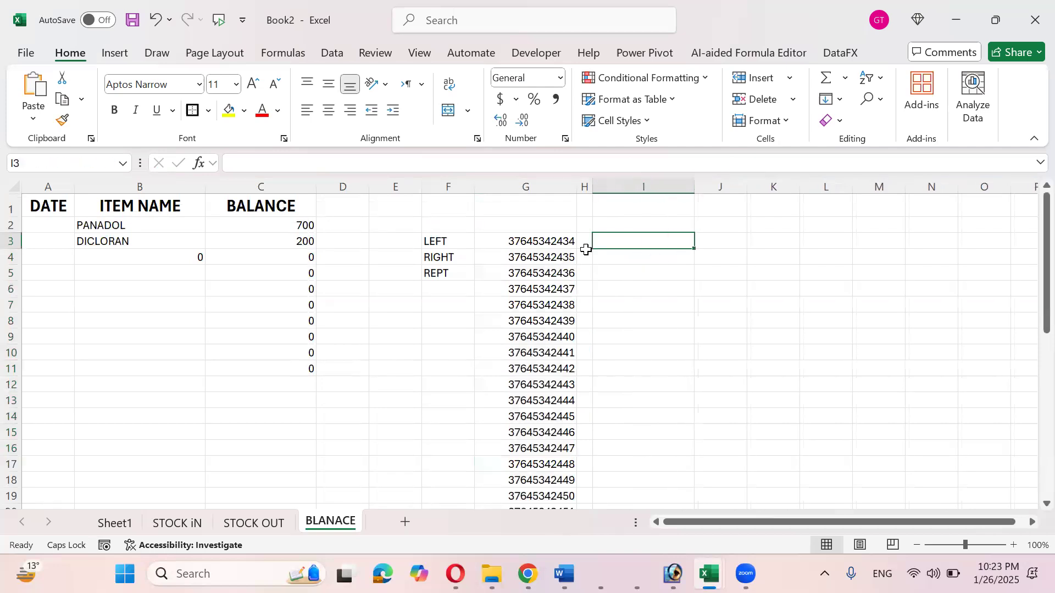
click(534, 242)
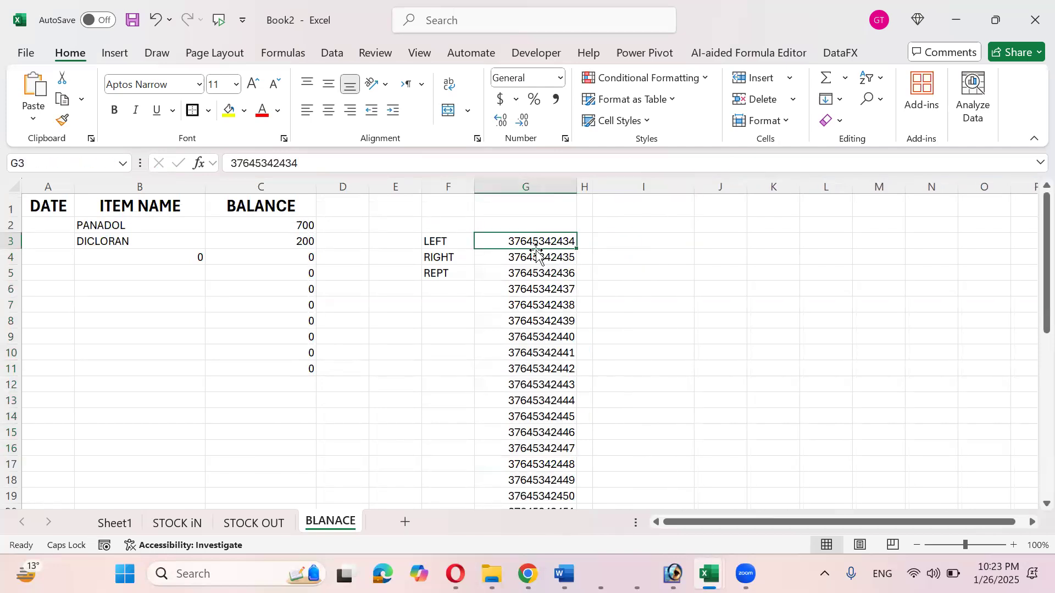
click(615, 242)
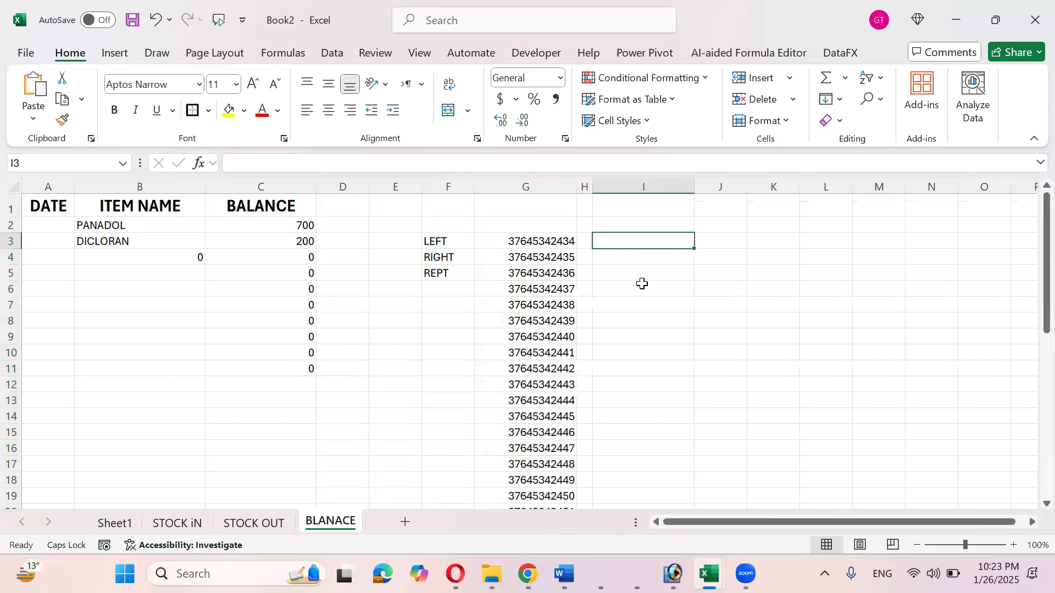
- Type trial values 2 in I3 and J3, then a masked sample 37*******34 in I3
text(2)
key(Tab)
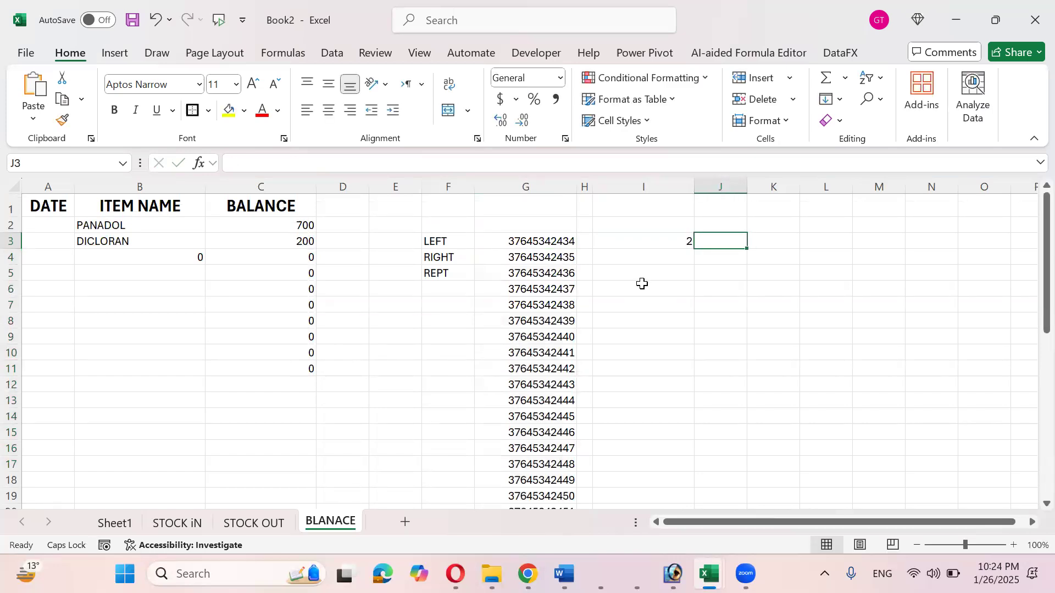
text(2)
key(Return)
key(Up)
key(Left)
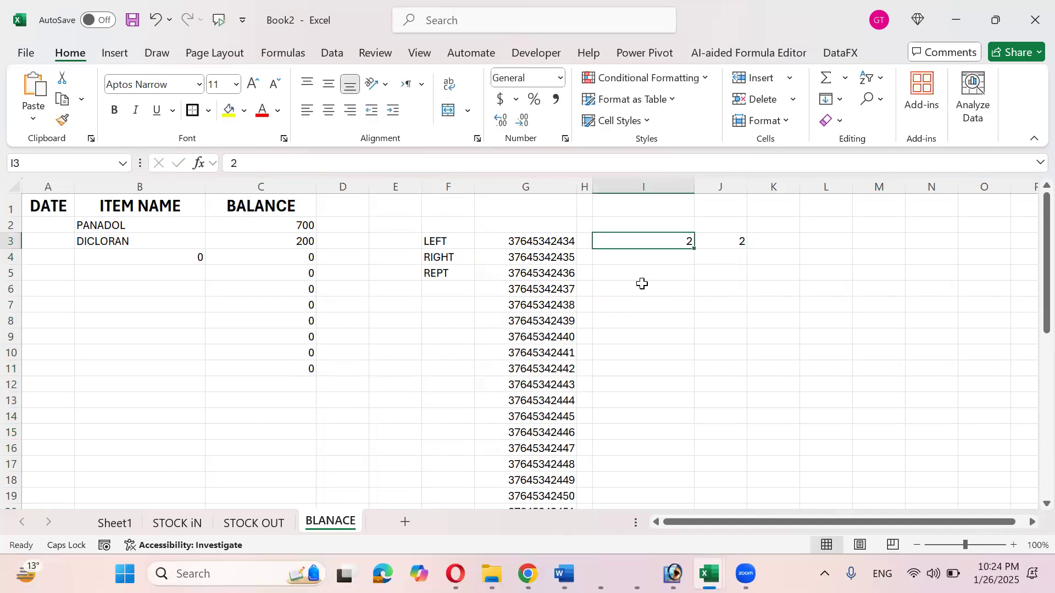
text(37)
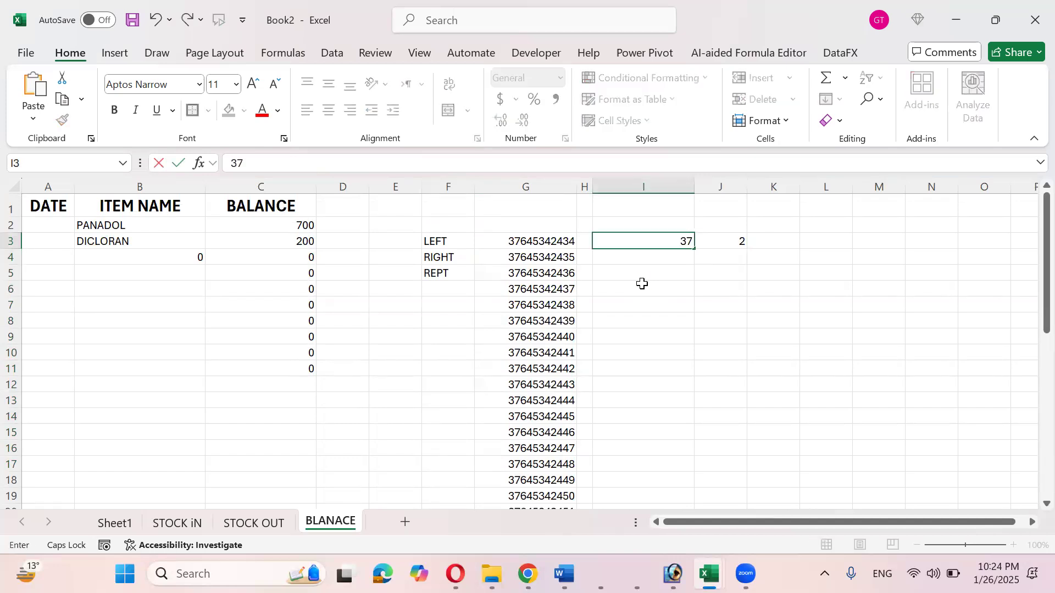
text(*******34)
key(Return)
- Clear I3 and J3 and start =LEFT( in I3, pointing at the long number
key(Up)
click(745, 236)
key(Delete)
key(Left)
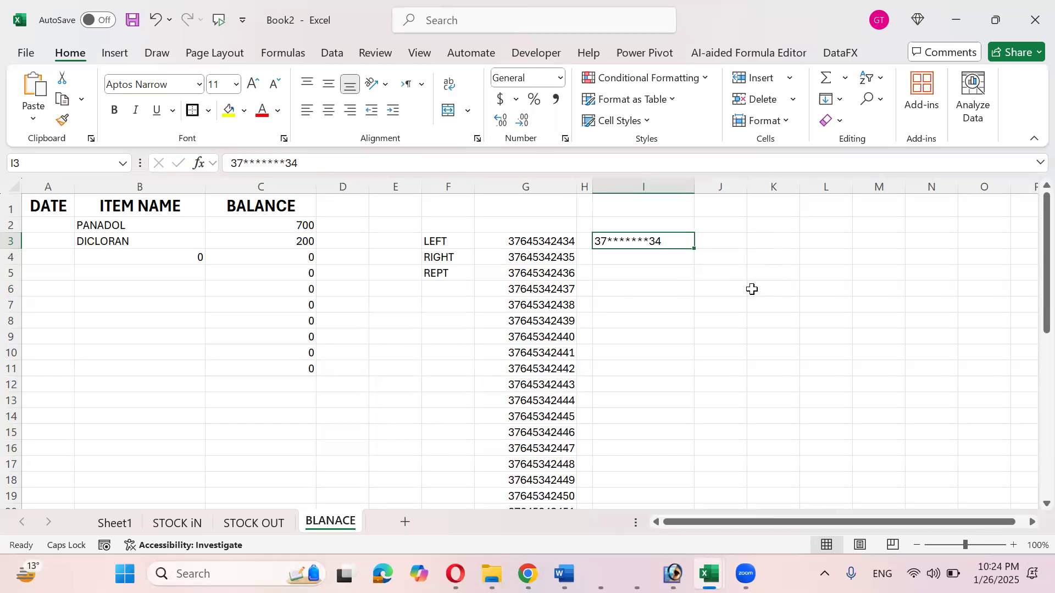
key(Delete)
key(Up)
key(Down)
text(=LEFT()
key(Left)
key(Left)
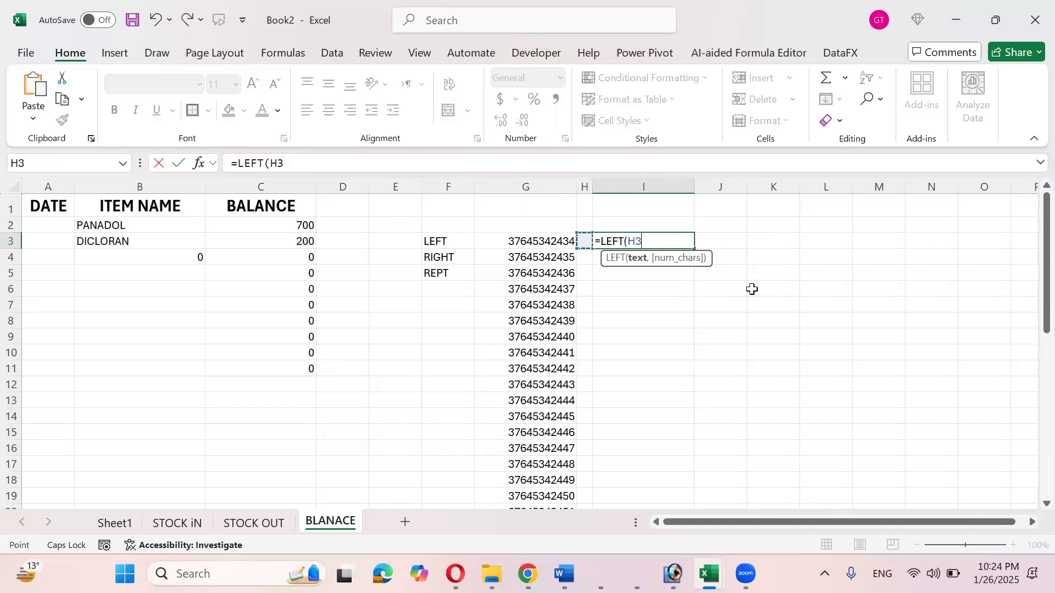
- Complete =LEFT(G3,2) in I3 to show G3's first two digits
text(,)
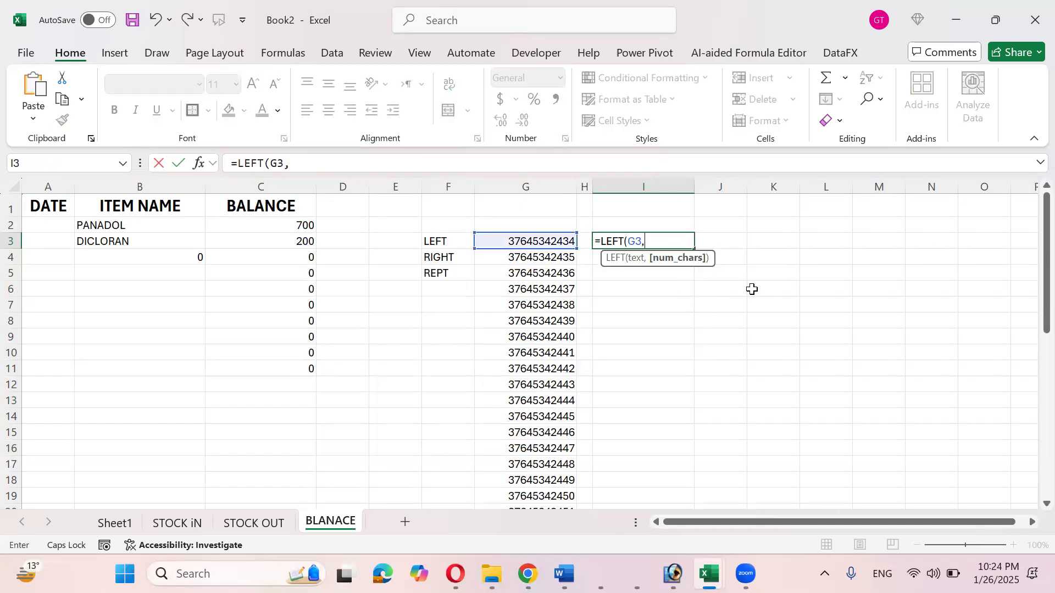
text(2))
key(Return)
key(Up)
key(Right)
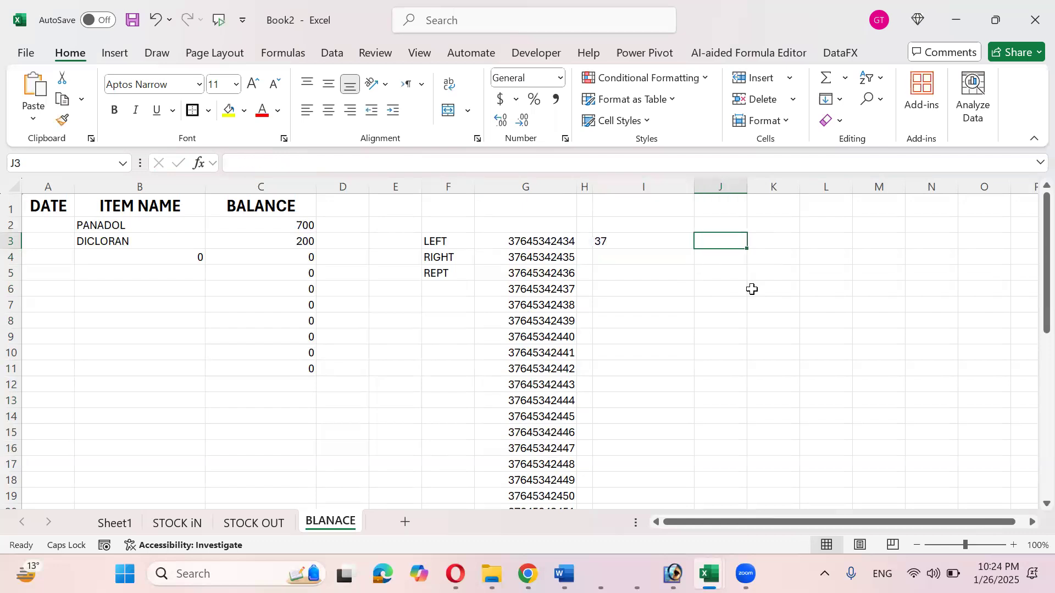
- Enter =RIGHT(G3,2) in J3 to show G3's last two digits
text(=RIGHT()
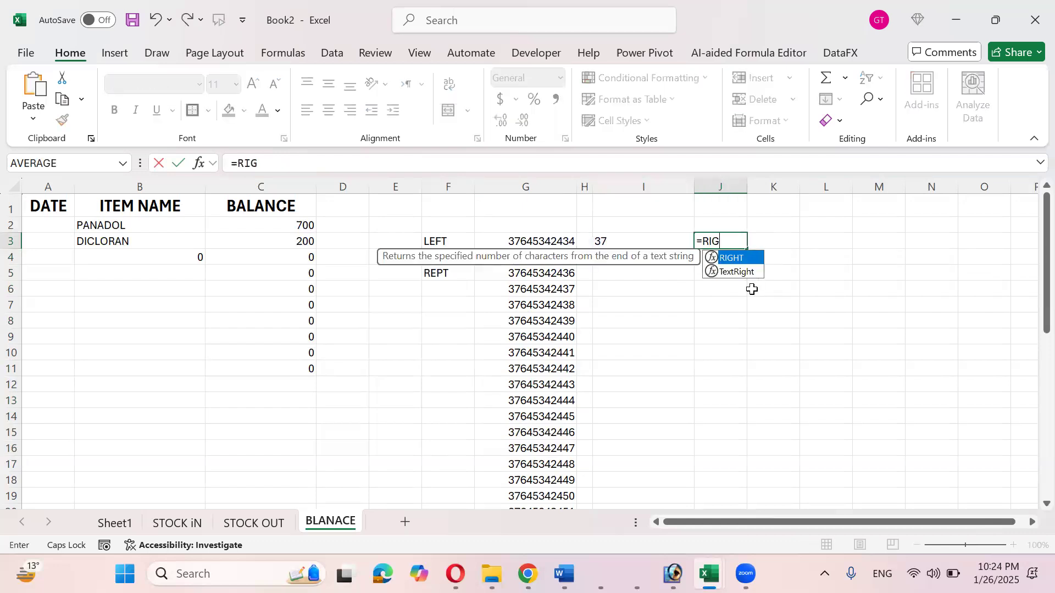
key(Left)
key(Left)
key(Left)
text(,2)
key(Return)
key(Up)
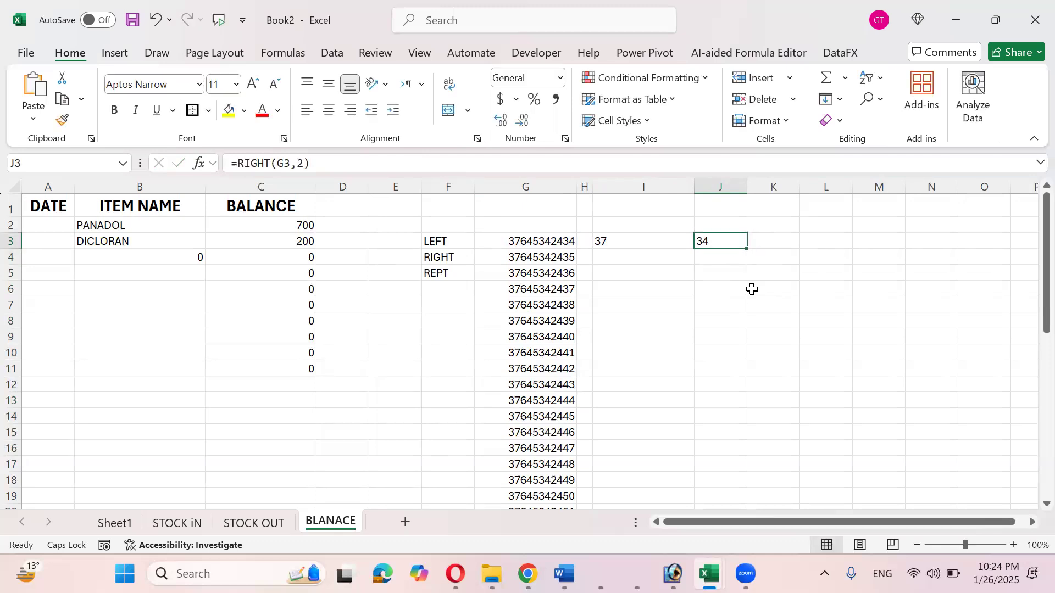
- Enter =REPT("*",6) in K3 to display six asterisks
key(Right)
text(=REP)
key(Down)
key(Tab)
text(")
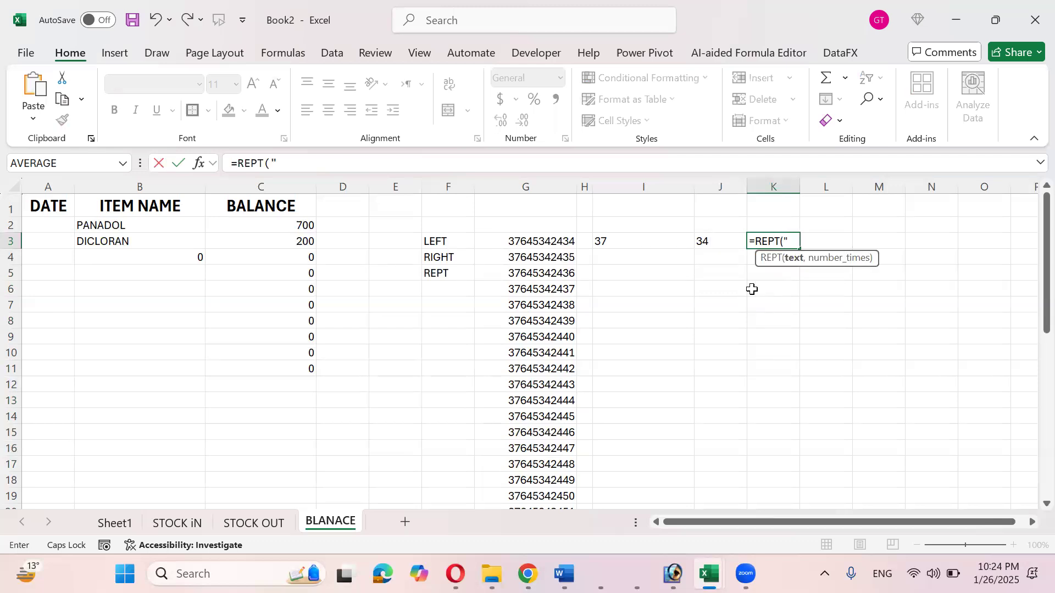
text(8)
key(BackSpace)
text(*",6()
key(BackSpace)
text())
key(ctrl+Return)
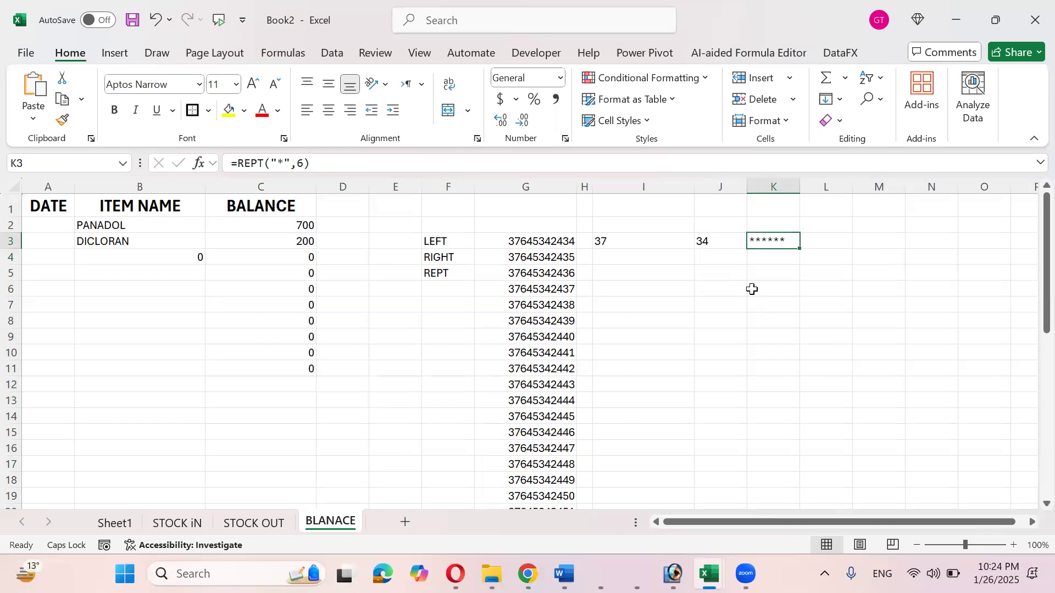
key(Left)
key(Left)
key(Left)
key(Right)
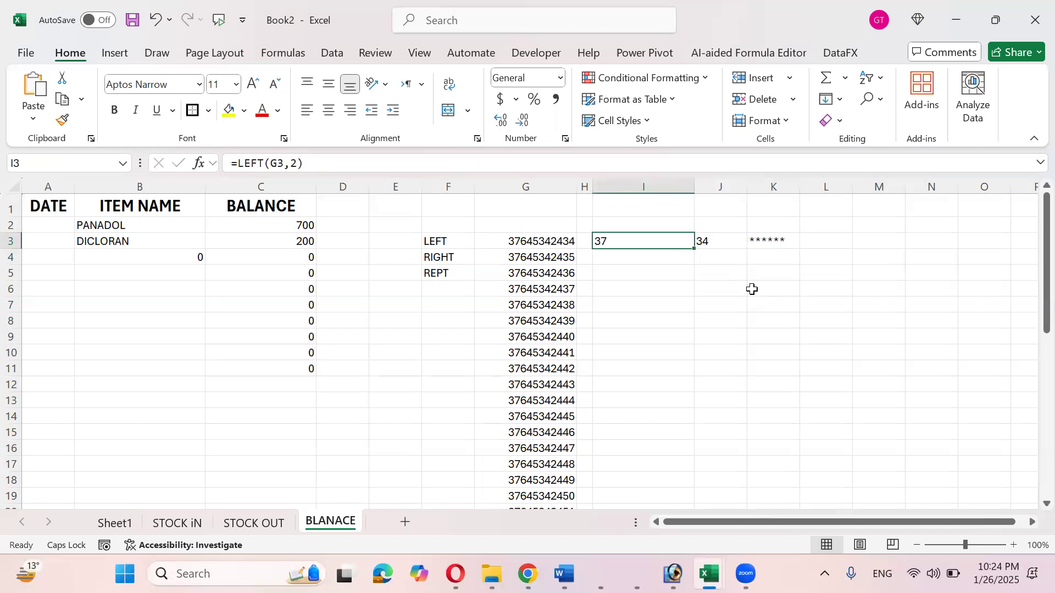
- Append an ampersand to I3's =LEFT(G3,2) formula, accepting Excel's suggested correction
key(F2)
key(Return)
key(Up)
key(Right)
key(Left)
key(F2)
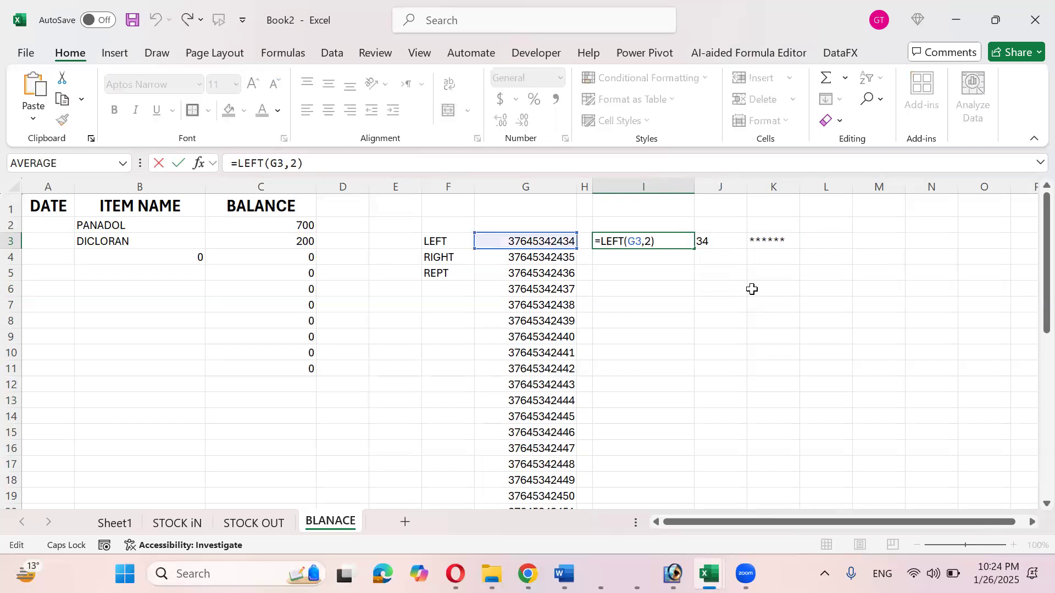
text(&)
key(Return)
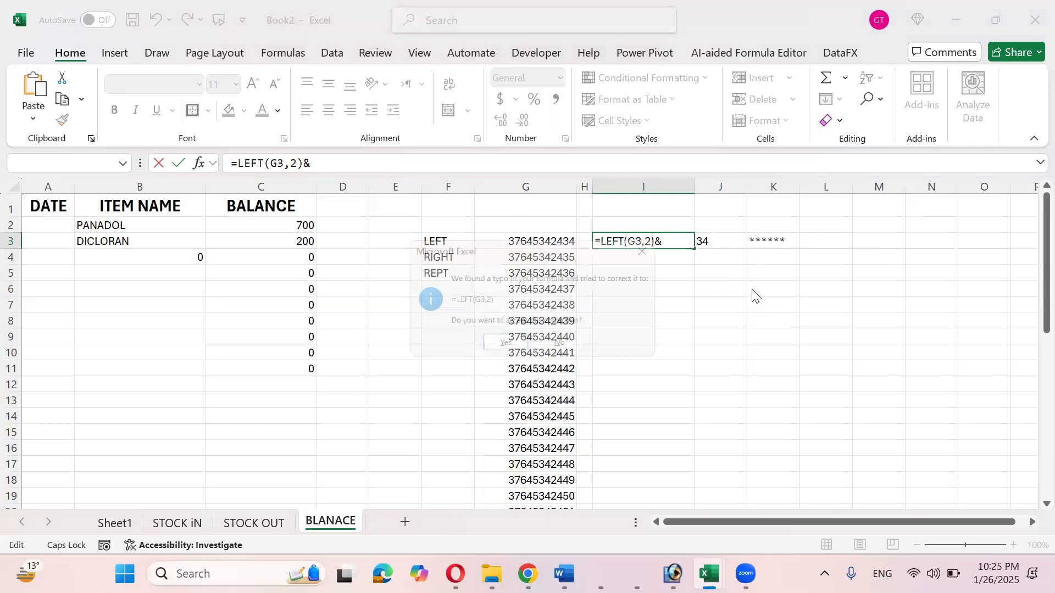
key(Return)
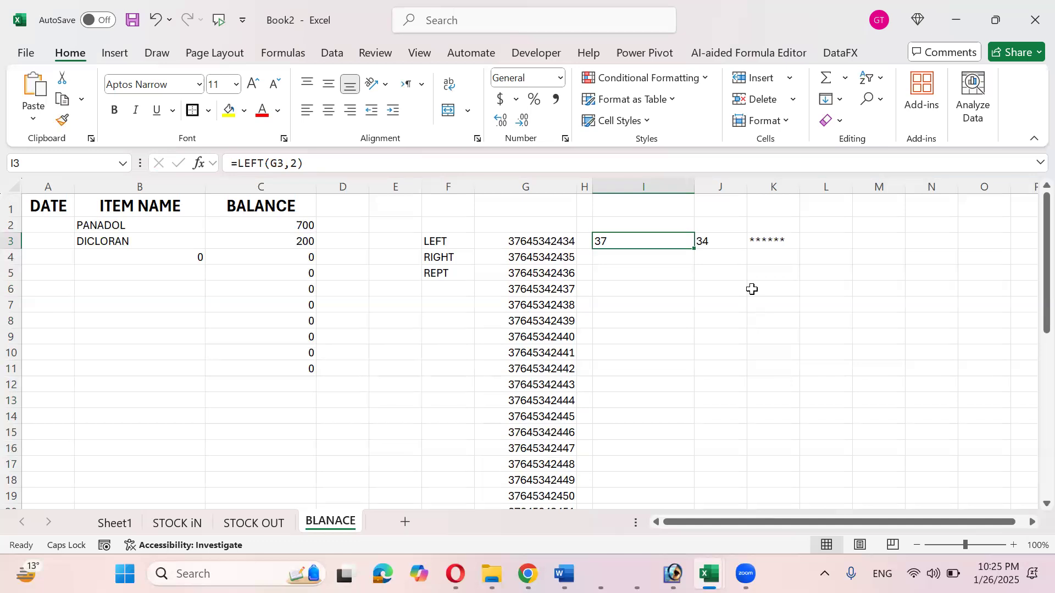
- Copy the REPT("*",6) part from K3 and join it onto I3's LEFT formula
key(Right)
key(Right)
key(F2)
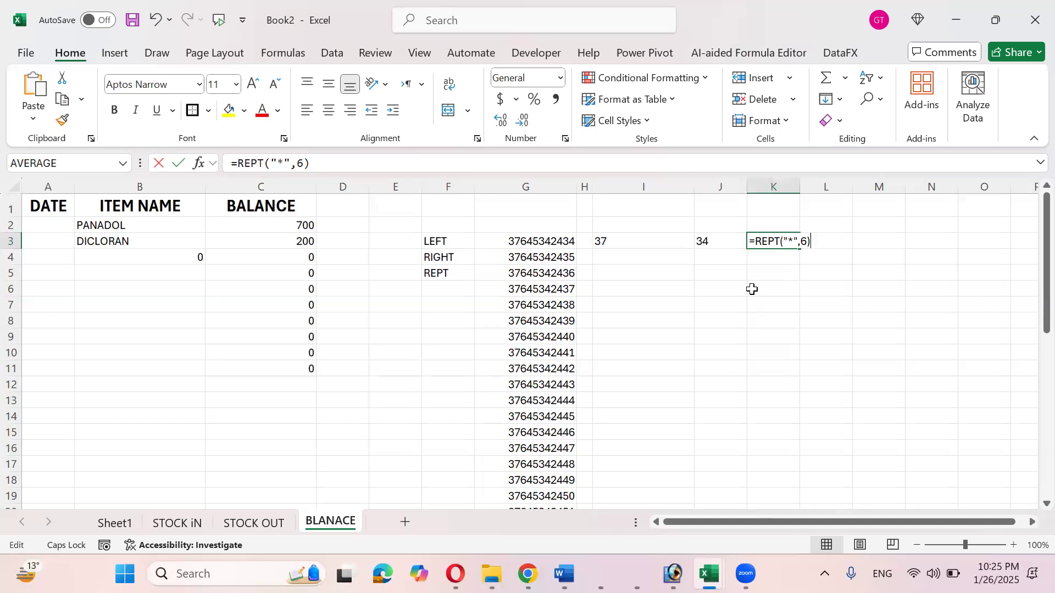
key(shift+Left)
key(shift+Left)
key(shift+Left)
key(shift+Left)
key(shift+Left)
key(shift+Left)
key(shift+Left)
key(shift+Left)
key(shift+Left)
key(shift+Left)
key(shift+Left)
key(shift+Left)
key(ctrl+c)
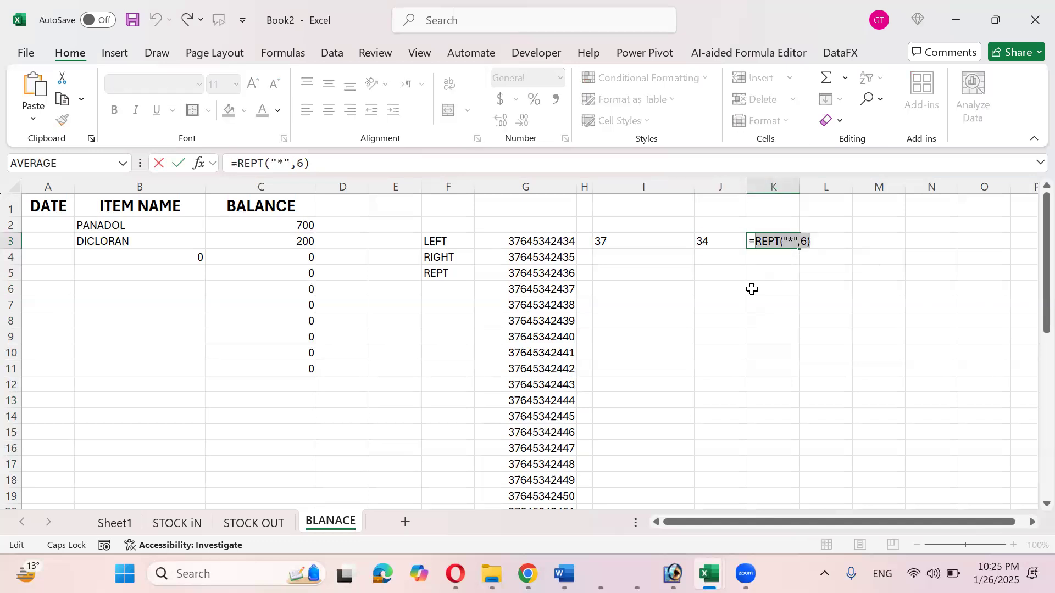
key(Return)
key(Up)
key(Left)
key(Left)
key(F2)
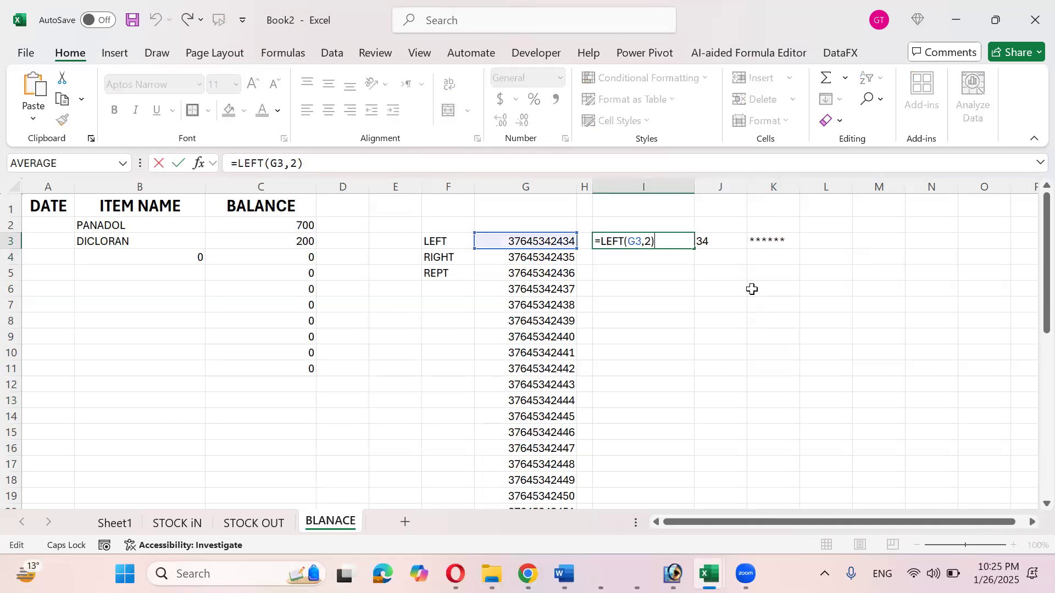
text(&)
key(ctrl+v)
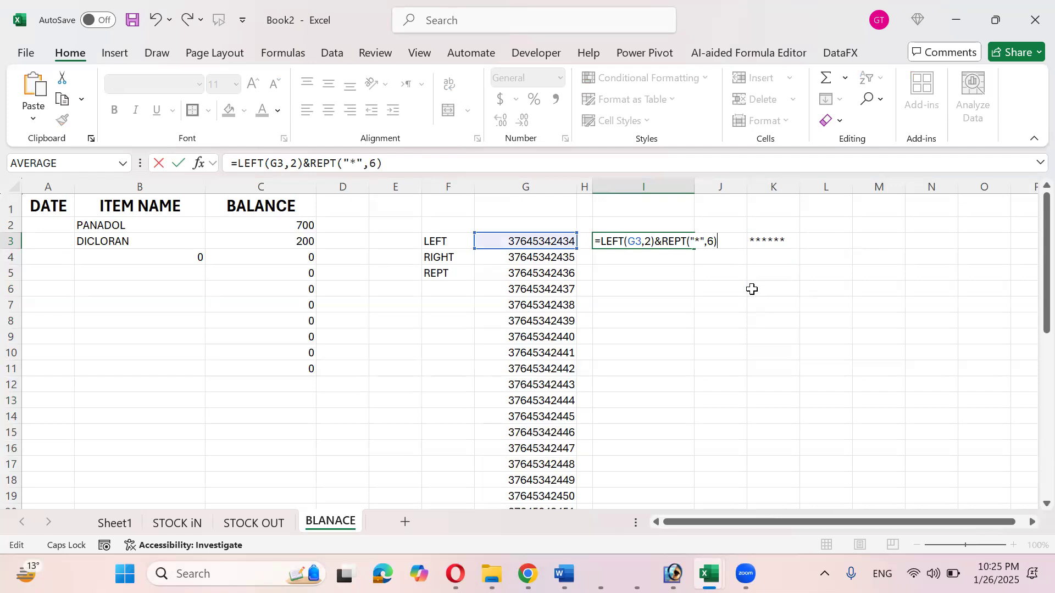
key(Return)
- Clear K3 and finish I3 as =LEFT(G3,2)&REPT("*",6)&RIGHT(G3,2)
key(Up)
key(Right)
key(Right)
key(Delete)
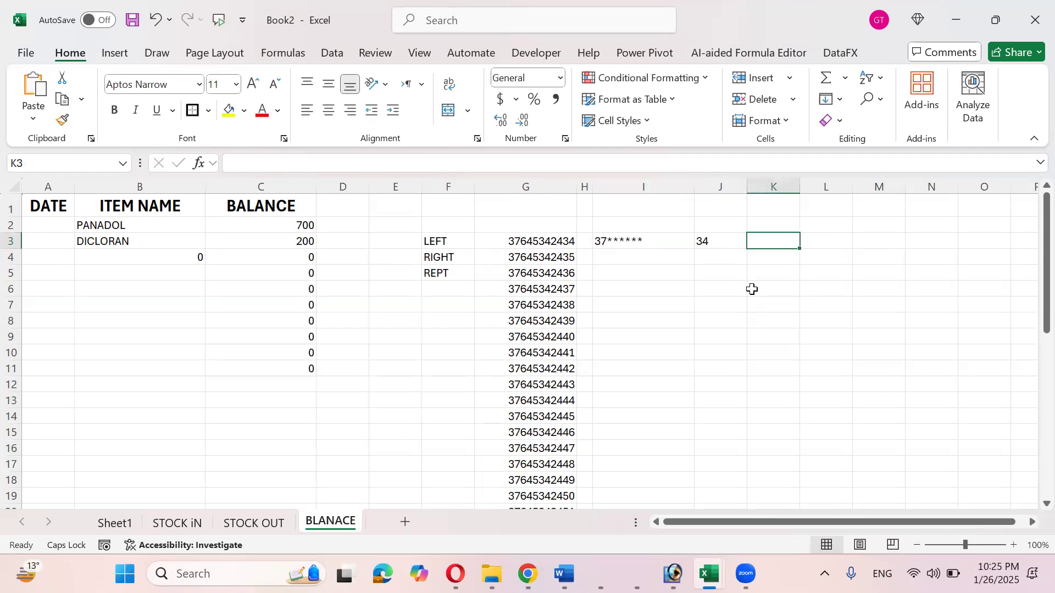
key(Left)
key(F2)
key(shift+Left)
key(shift+Left)
key(shift+Left)
key(shift+Left)
key(shift+Left)
key(shift+Left)
key(shift+Left)
key(shift+Left)
key(shift+Left)
key(shift+Left)
key(shift+Left)
key(shift+Left)
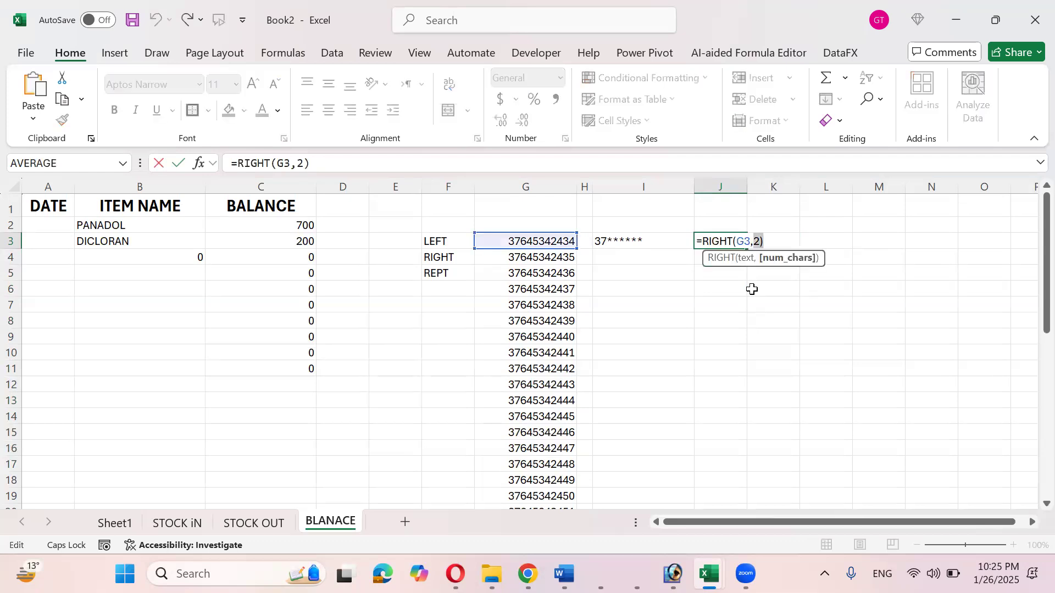
key(shift+Right)
key(Return)
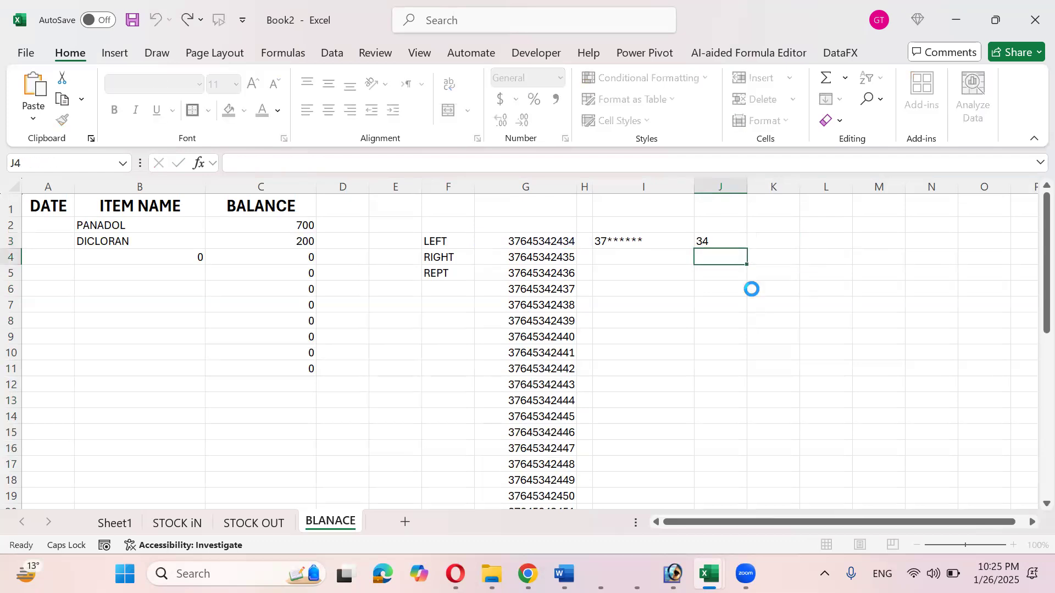
key(Up)
key(Left)
key(F2)
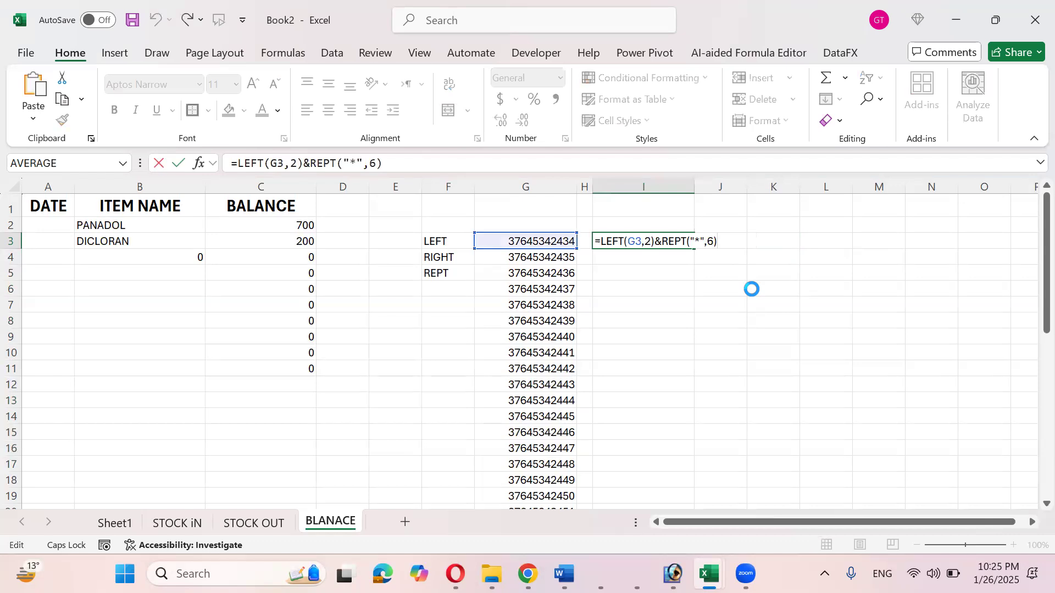
text(&RIGHT(G3,2))
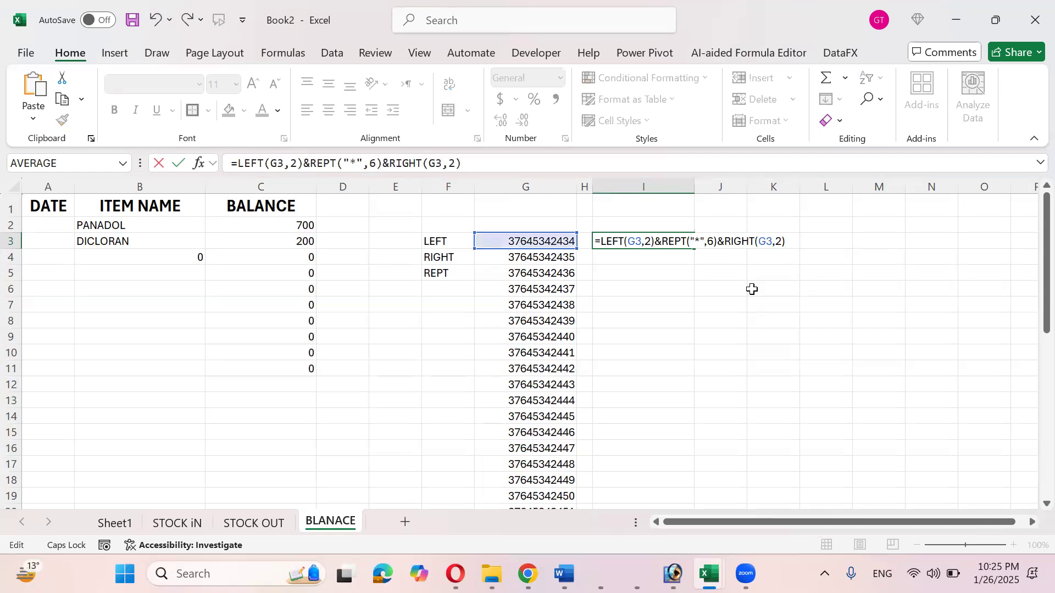
key(Return)
- Fill the masking formula from I3 down to row 40, giving values like 37******34
key(Up)
key(Right)
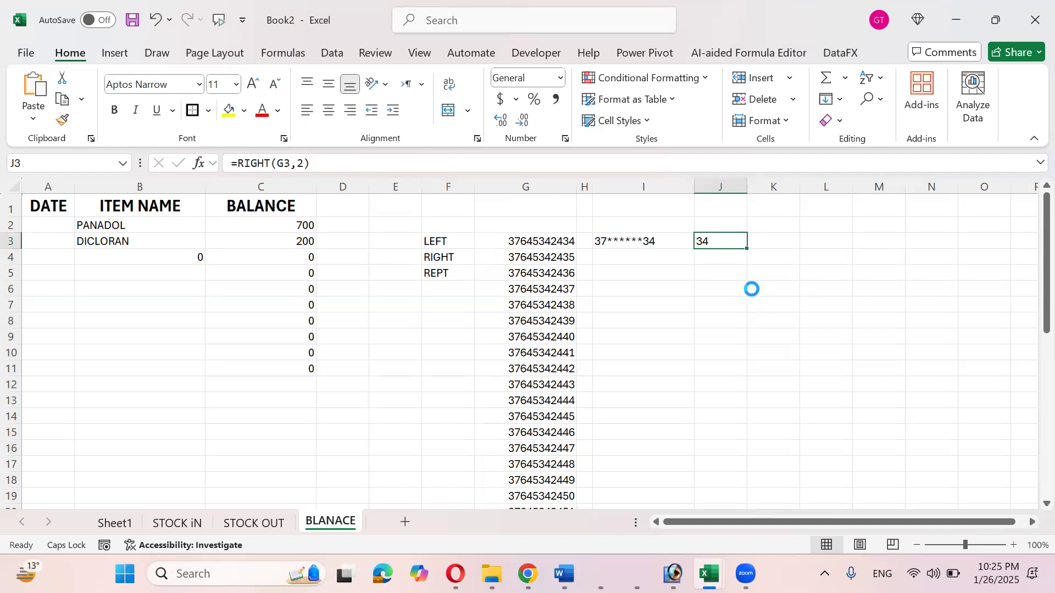
key(Left)
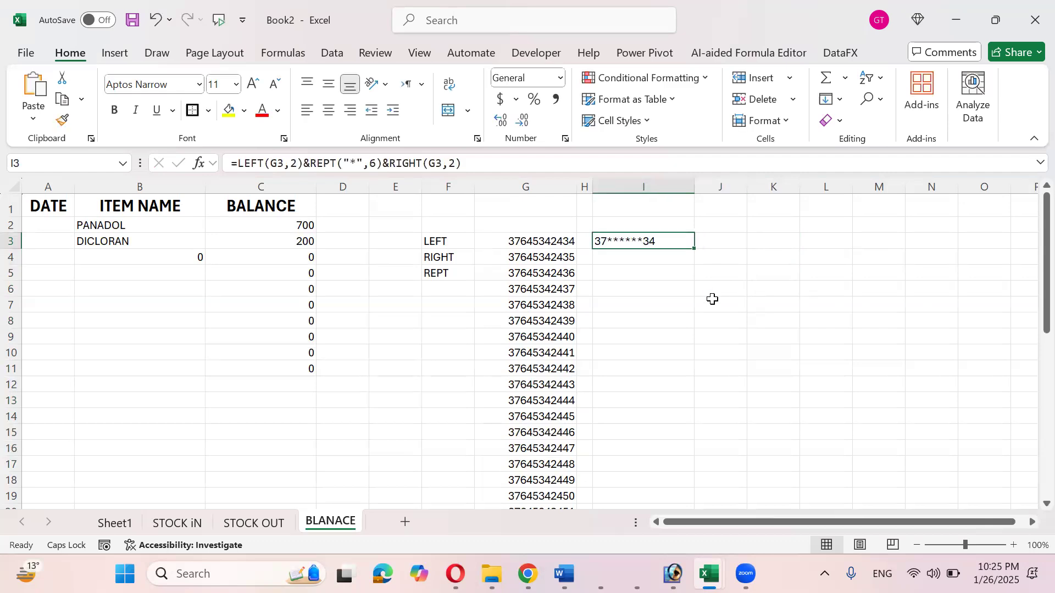
drag(699, 249, 688, 450)
scroll(681, 417, up, 4)
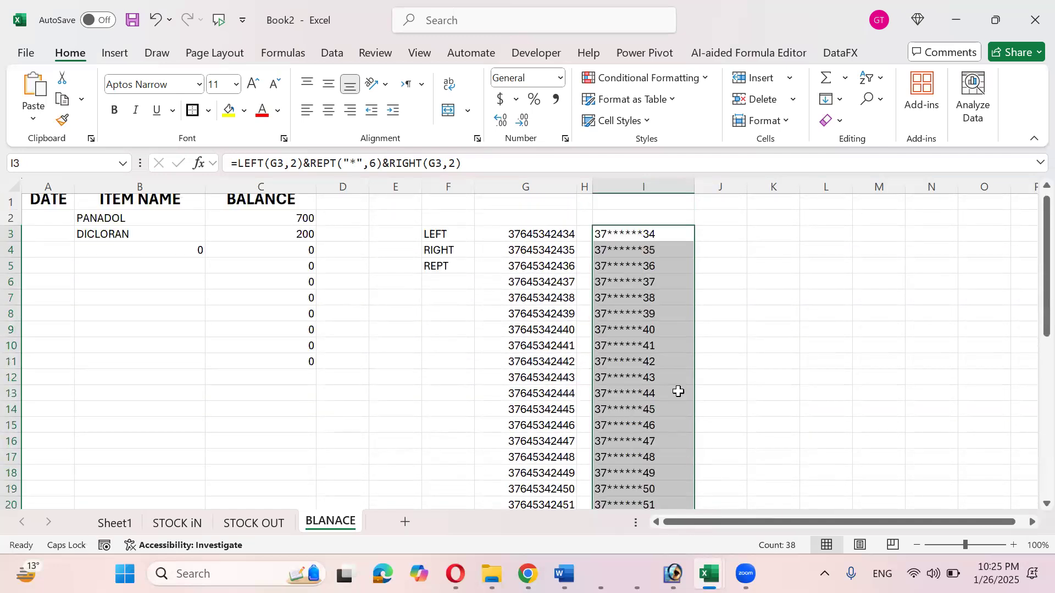
click(660, 235)
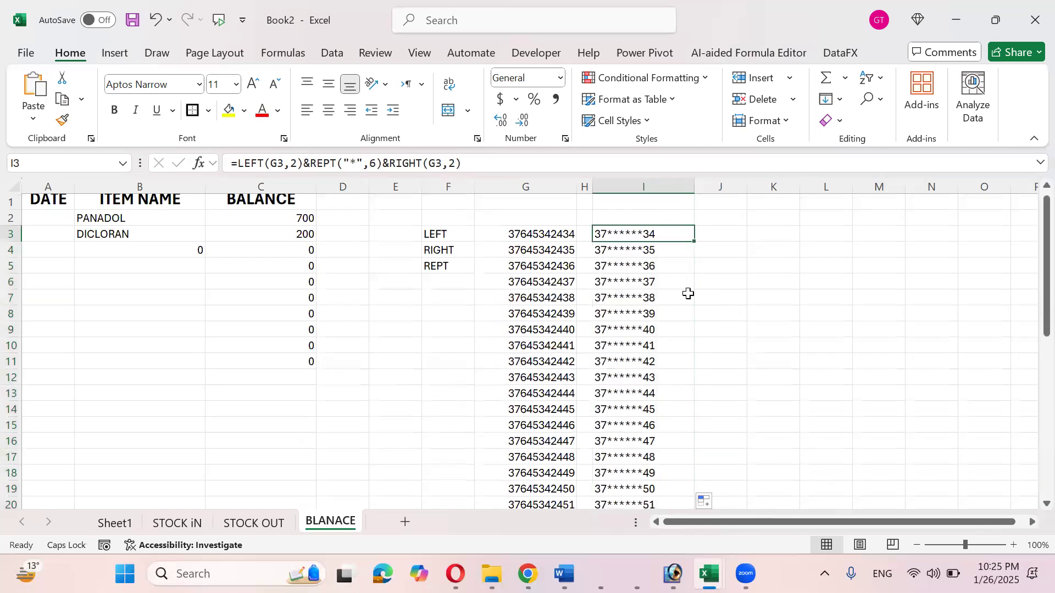
key(F2)
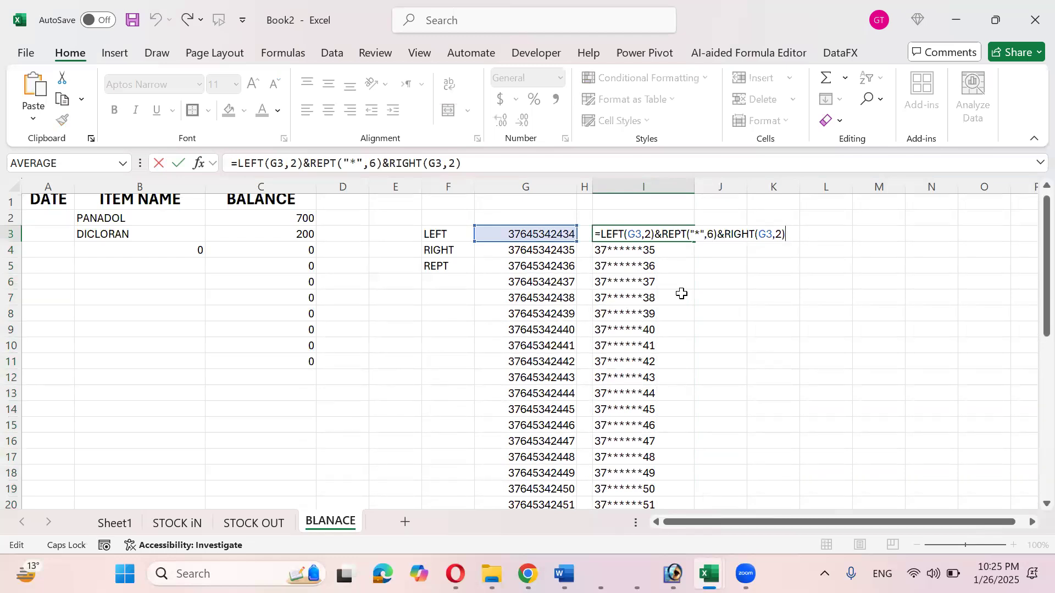
key(Escape)
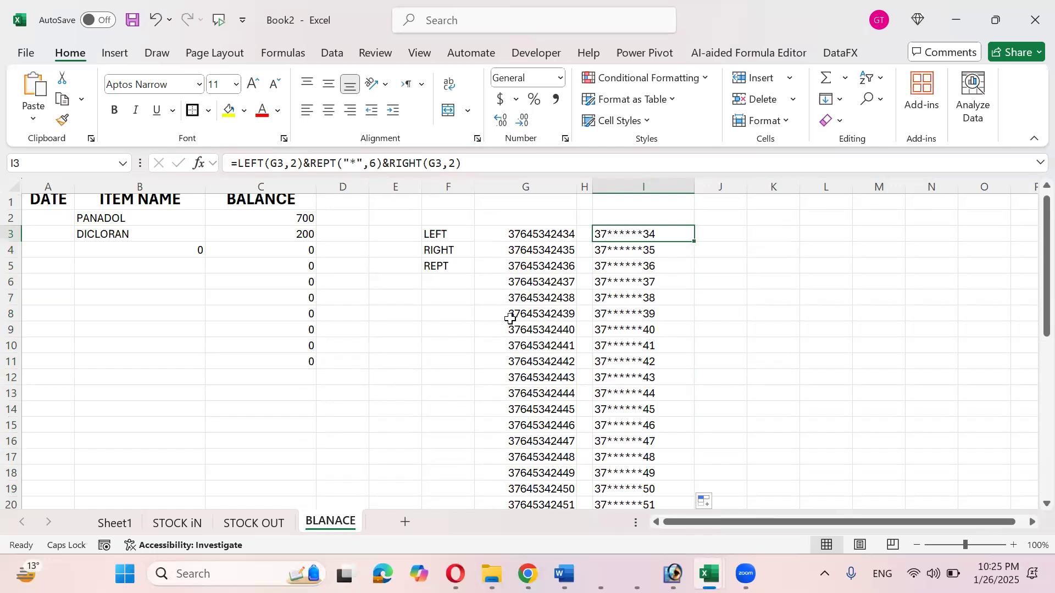
scroll(509, 346, down, 5)
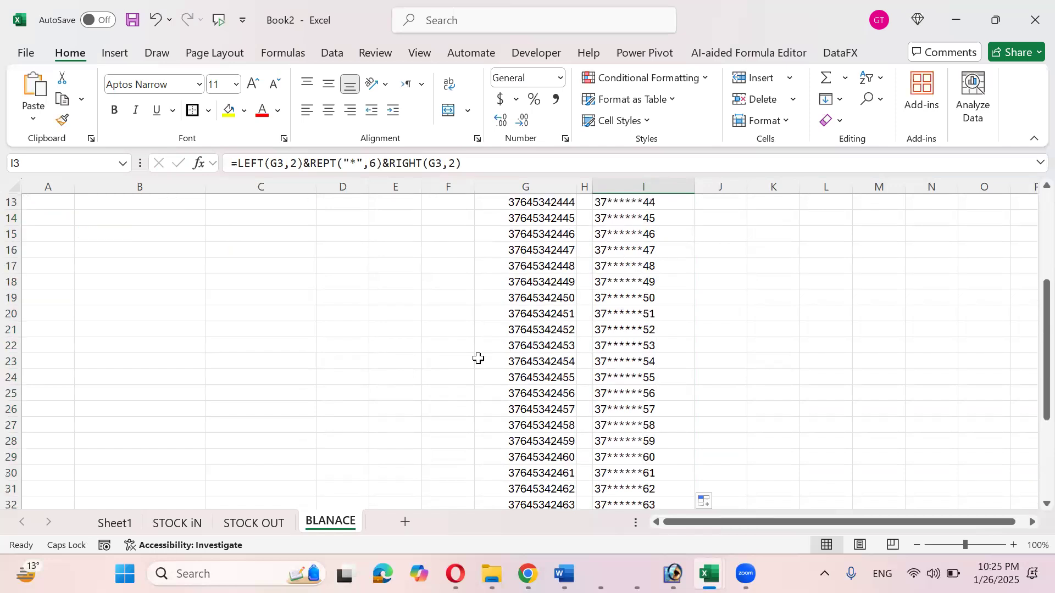
click(156, 329)
click(176, 280)
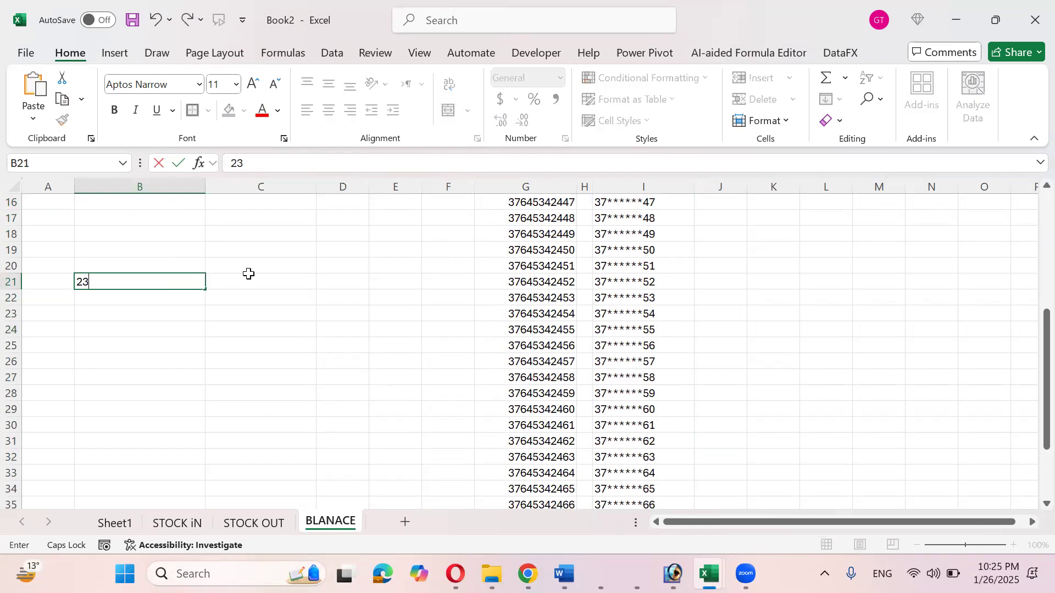
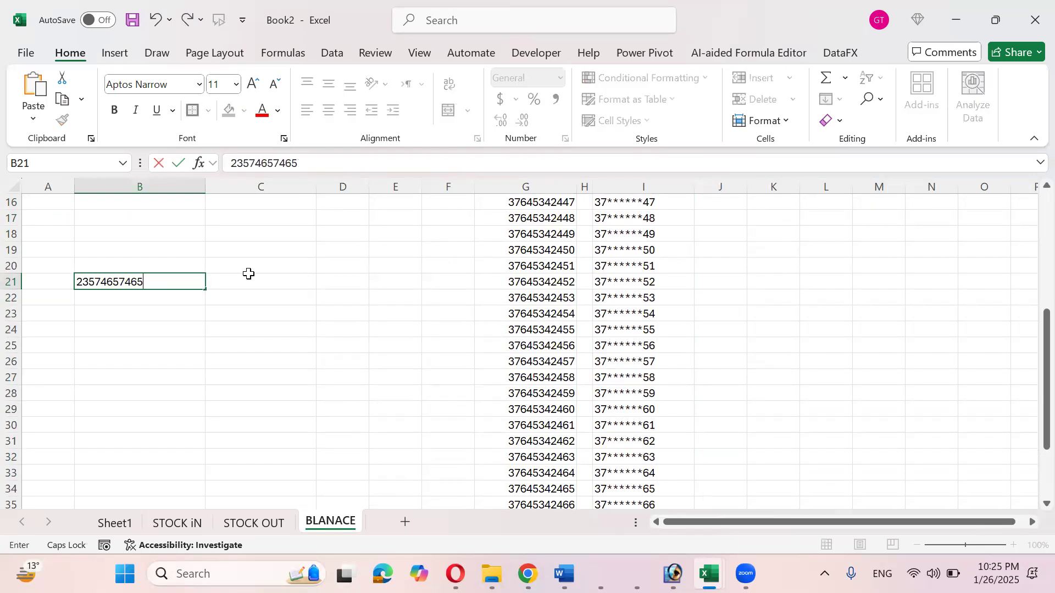
key(Return)
key(Up)
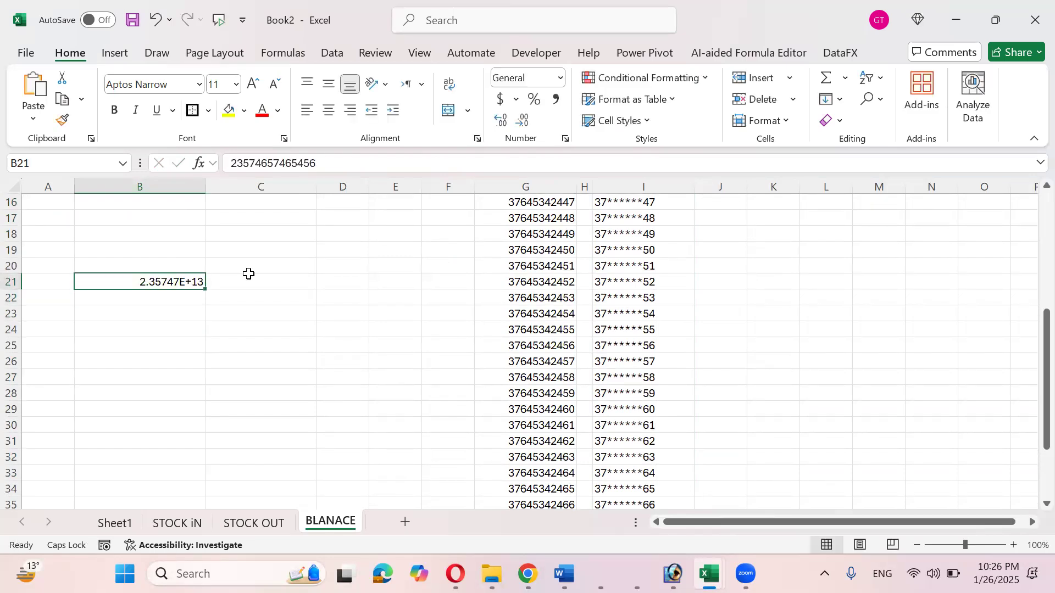
key(F2)
key(BackSpace)
key(Return)
key(Up)
click(426, 284)
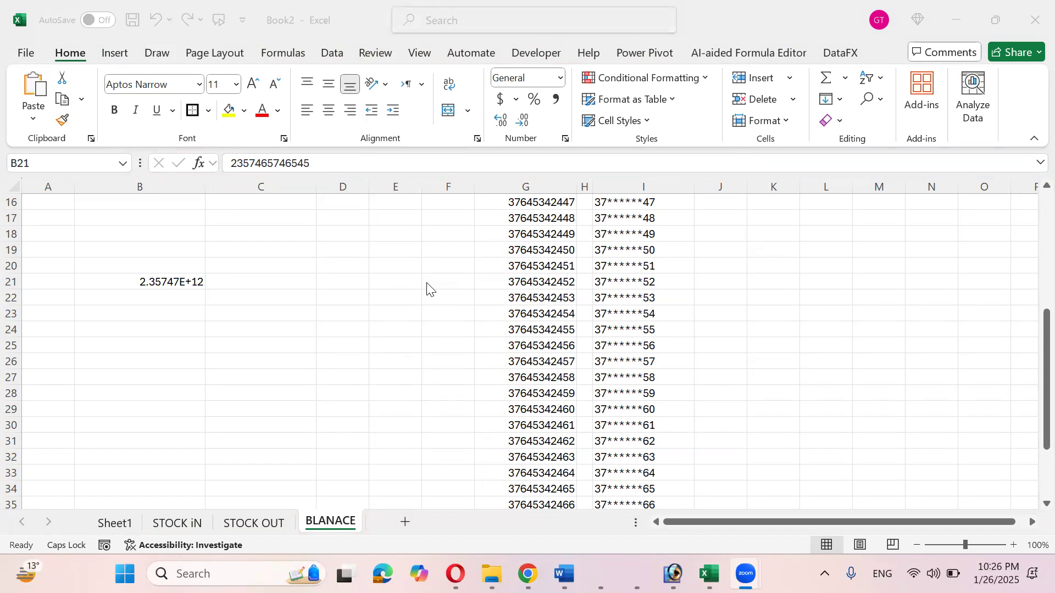
click(201, 284)
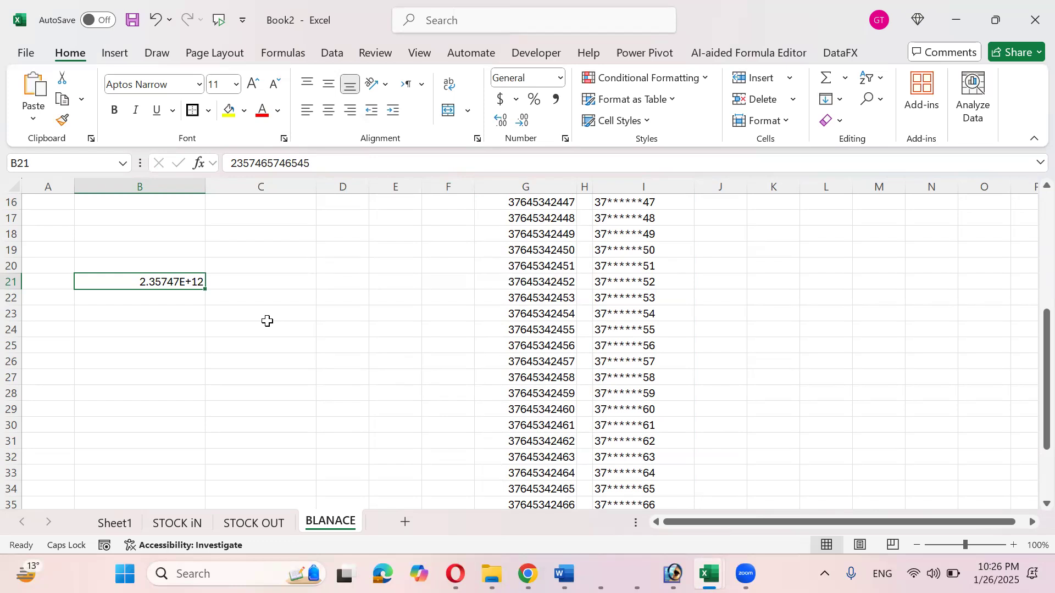
key(F2)
key(Escape)
- Apply the Custom number format 0 to B21 so all 13 digits show
key(ctrl+1)
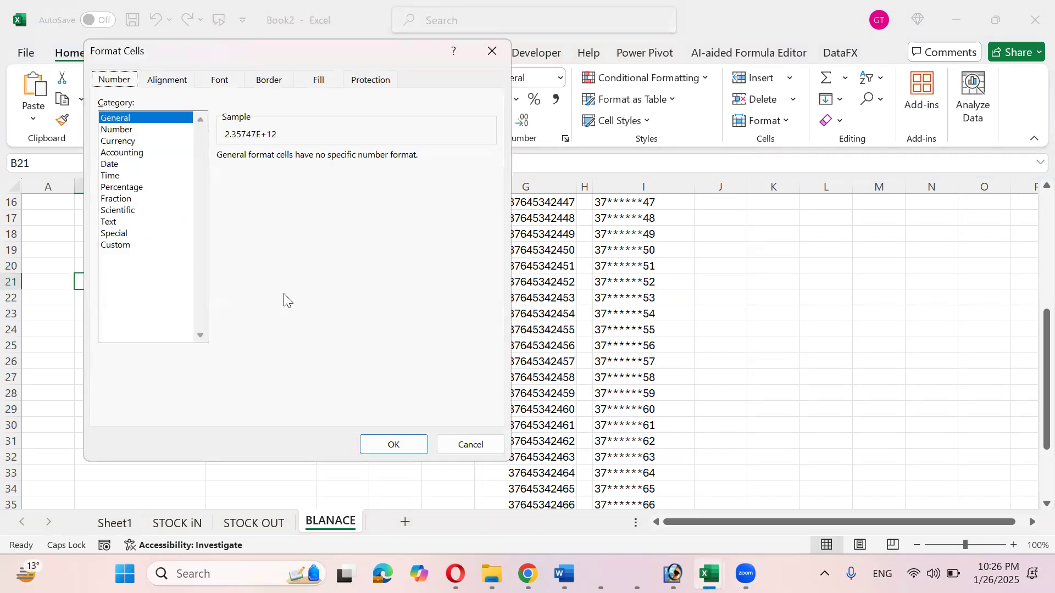
click(137, 246)
double_click(284, 172)
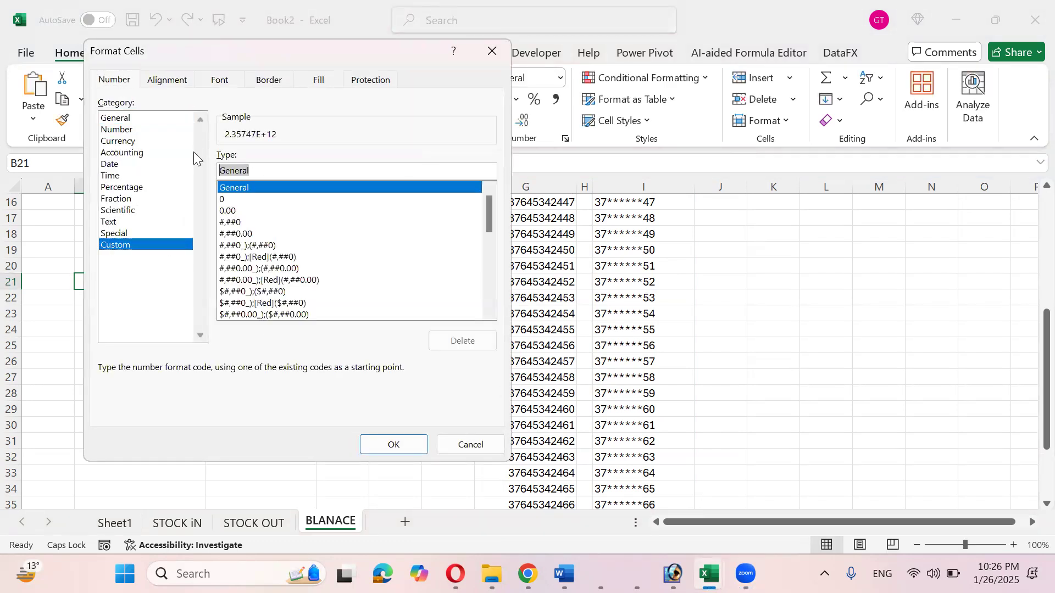
click(394, 442)
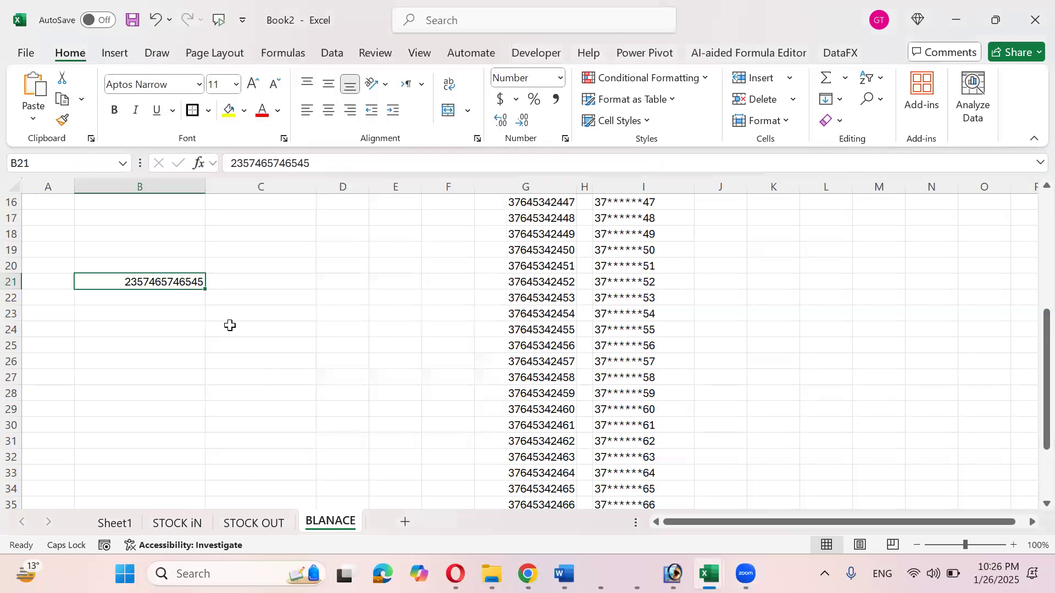
scroll(229, 325, down, 1)
- Fill B21 down to B40 as an incrementing series
drag(206, 241, 204, 488)
click(215, 491)
click(159, 412)
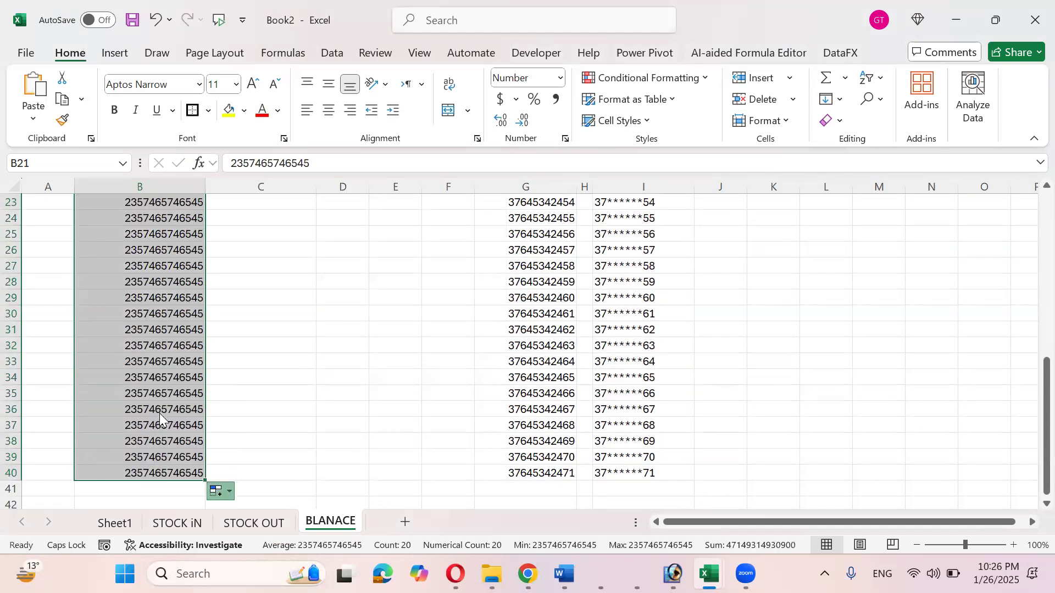
scroll(159, 413, up, 2)
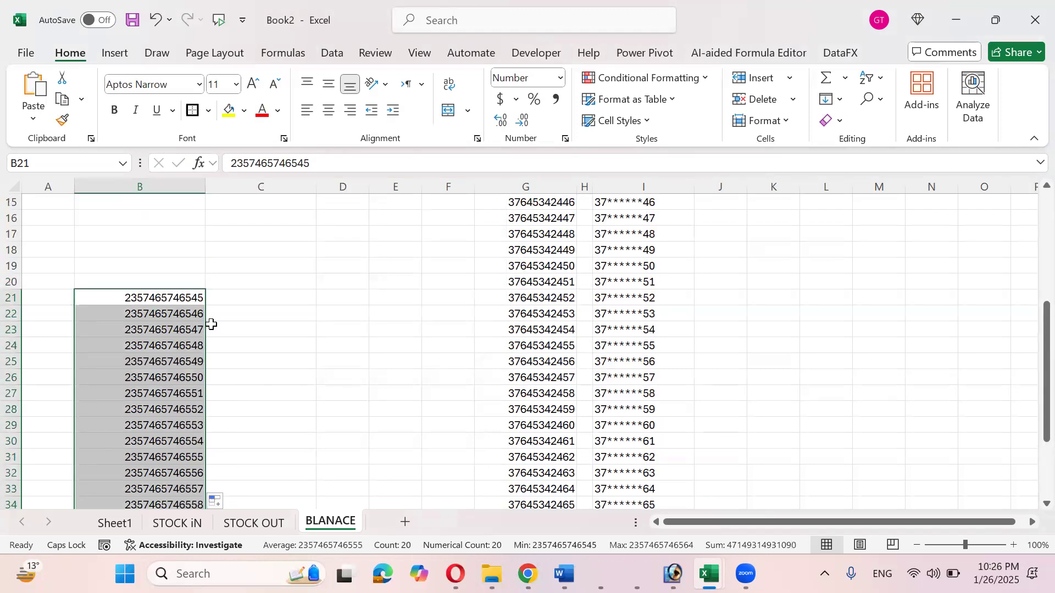
- Shorten B24, B28, B32, B36 and B39 by deleting trailing digits
key(Down)
key(Down)
key(Down)
key(F2)
key(BackSpace)
key(BackSpace)
key(Return)
key(Down)
key(Down)
key(Down)
key(F2)
key(BackSpace)
key(BackSpace)
key(Return)
key(Down)
key(Down)
key(Down)
key(F2)
key(BackSpace)
key(Return)
key(Down)
key(Down)
key(Down)
key(F2)
key(BackSpace)
key(Return)
key(Down)
key(Down)
key(F2)
key(BackSpace)
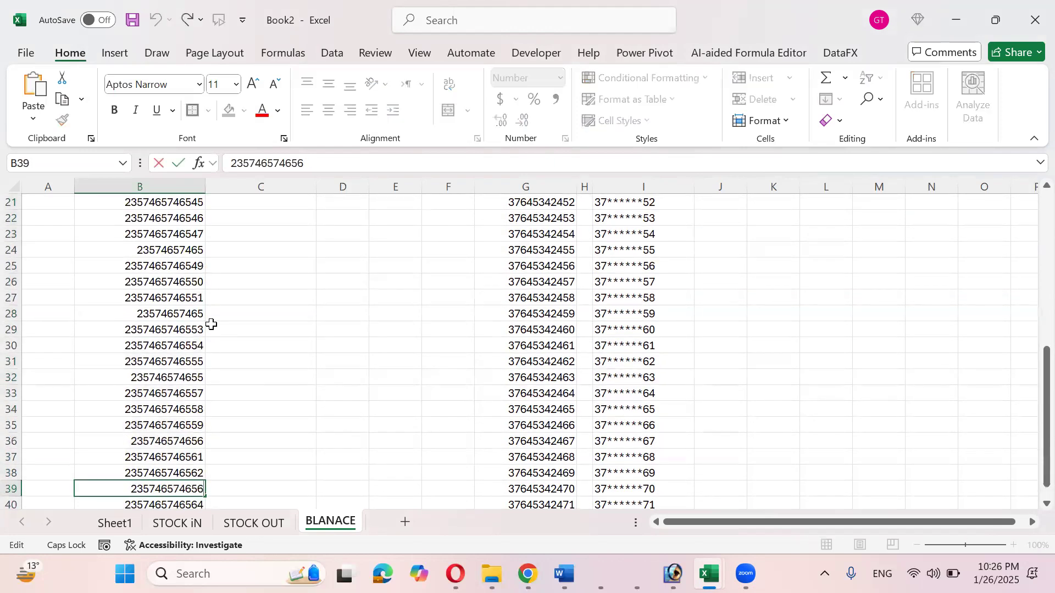
key(Return)
key(Up)
key(Up)
key(Up)
key(Up)
key(Up)
key(Up)
key(Up)
key(Up)
key(Up)
key(Up)
key(Up)
key(Up)
key(Up)
key(Up)
key(Up)
key(Up)
key(Up)
key(Up)
key(Up)
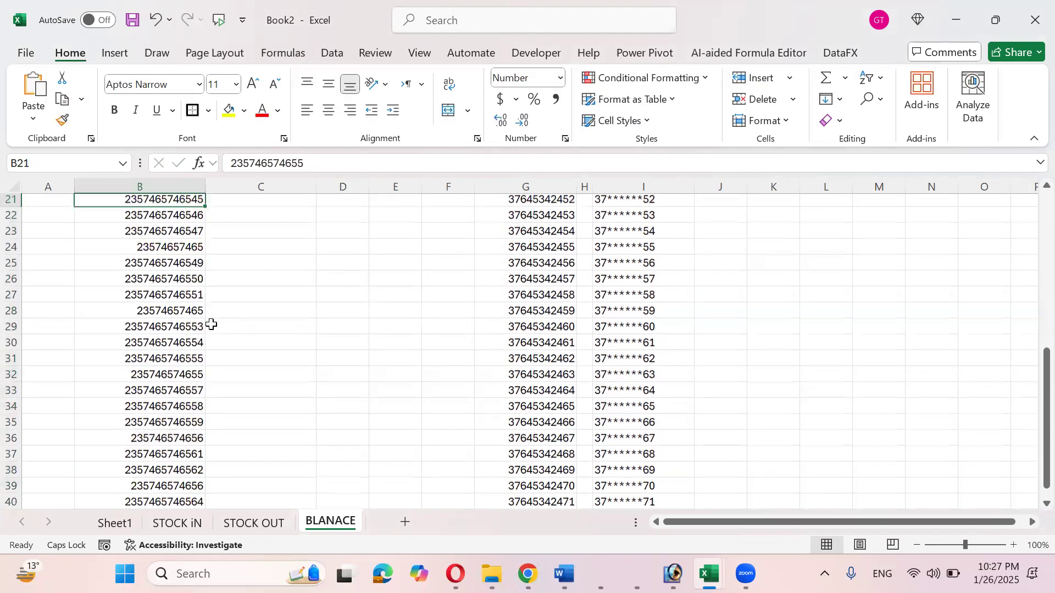
key(Right)
key(Up)
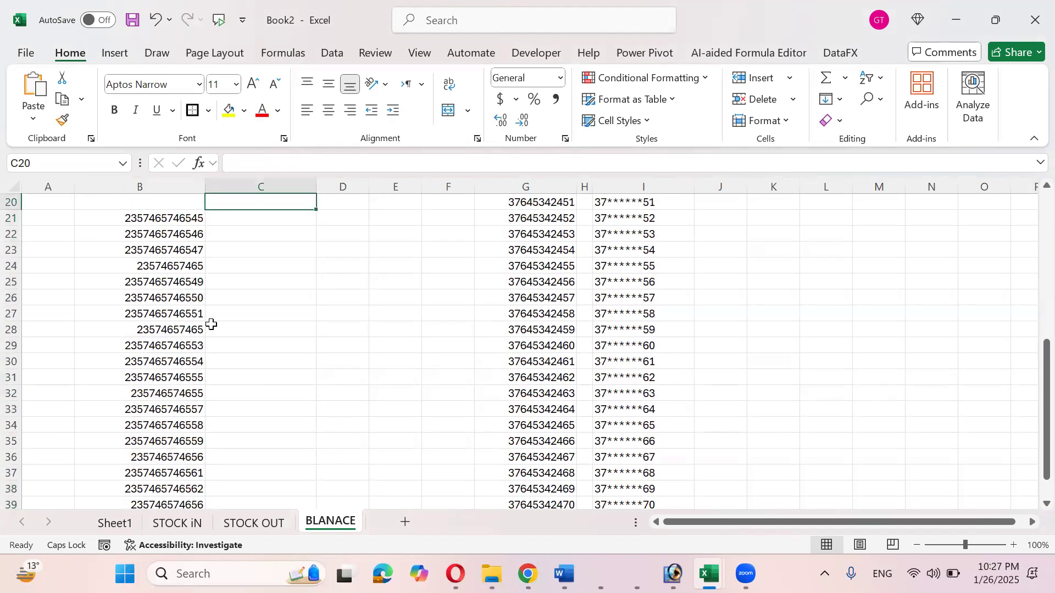
key(Down)
- Enter =LEN(B21) in C21 and the header Len in C20
text(=)
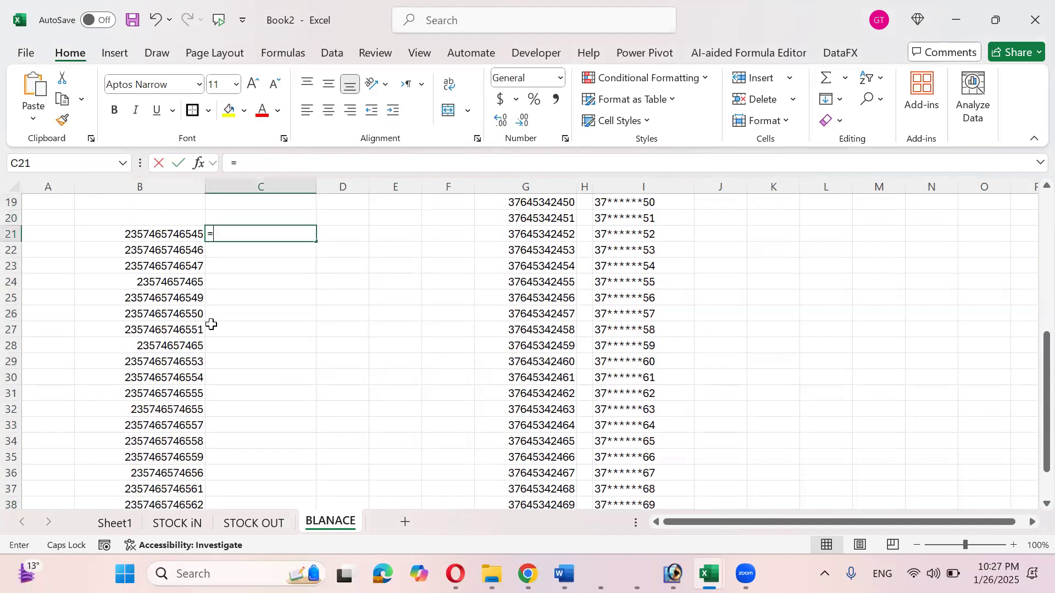
text(LEN()
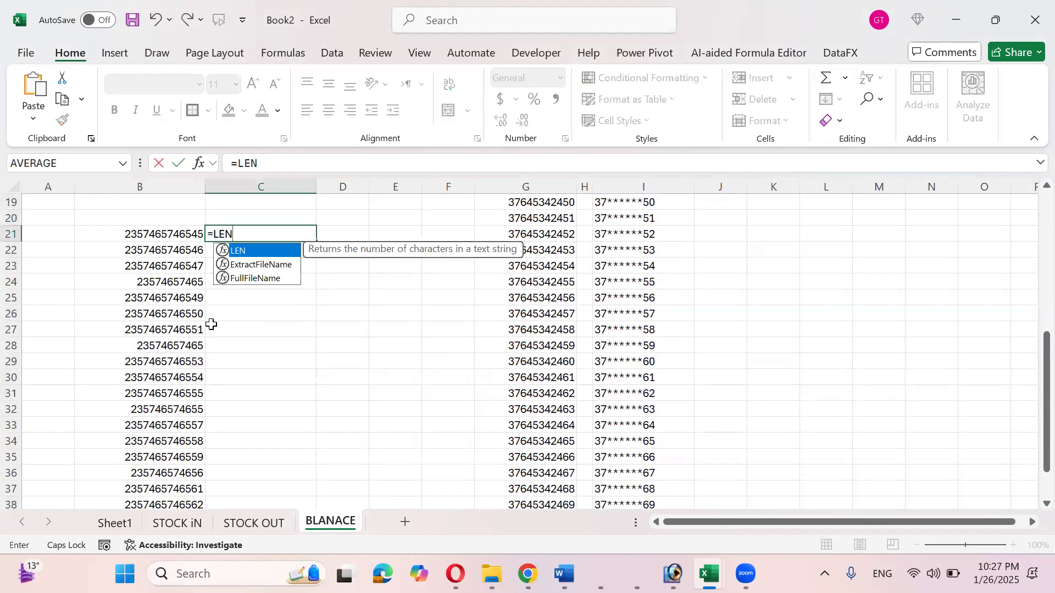
key(Left)
text())
key(Return)
key(Up)
key(Up)
text(lEN)
key(Return)
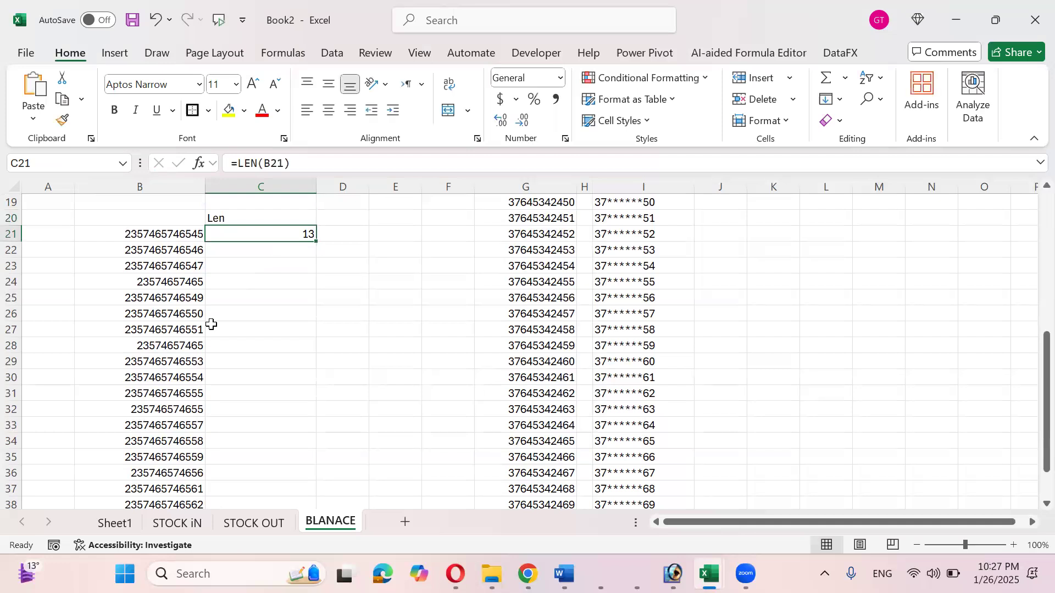
- Copy the LEN formula down to C40 and widen column D
drag(316, 241, 308, 461)
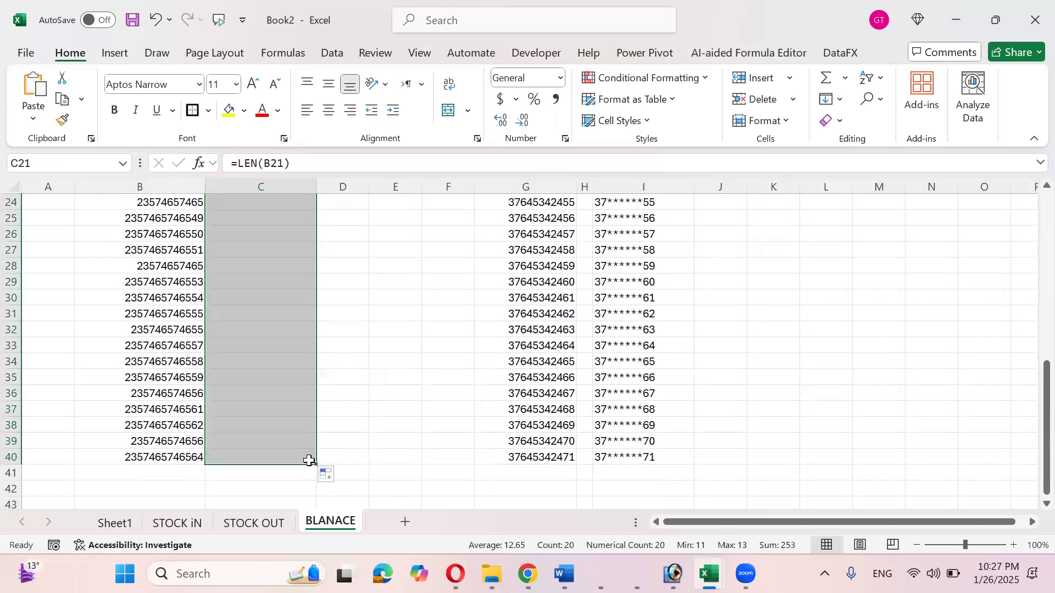
scroll(308, 461, up, 3)
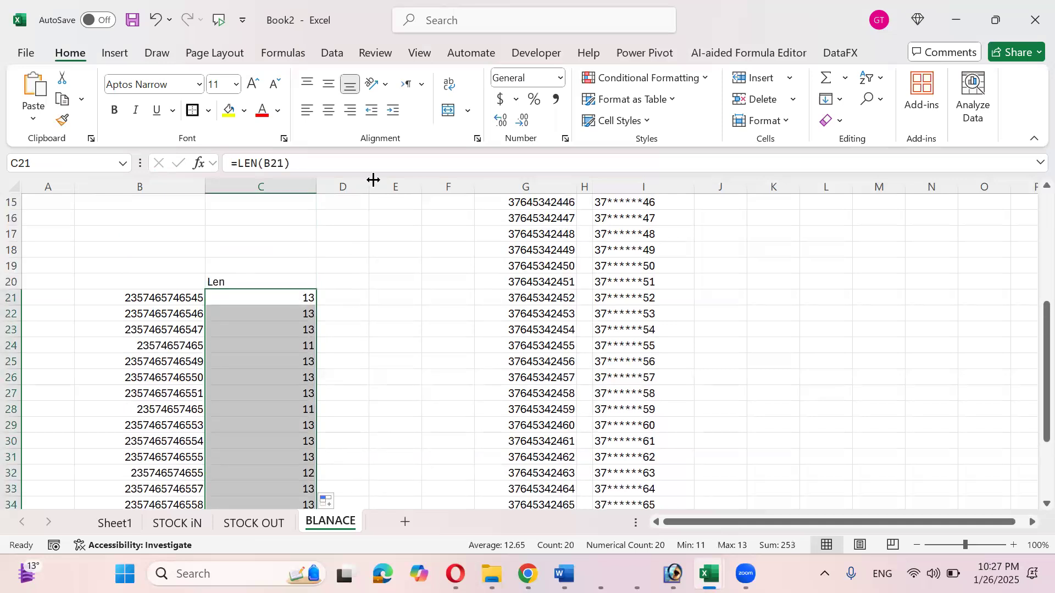
drag(376, 180, 427, 180)
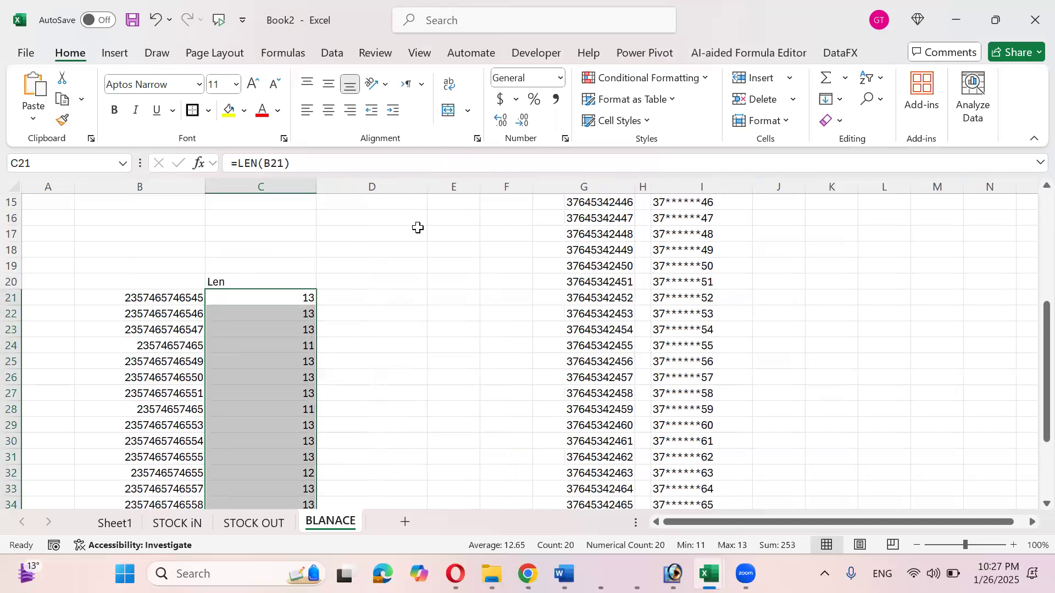
click(404, 298)
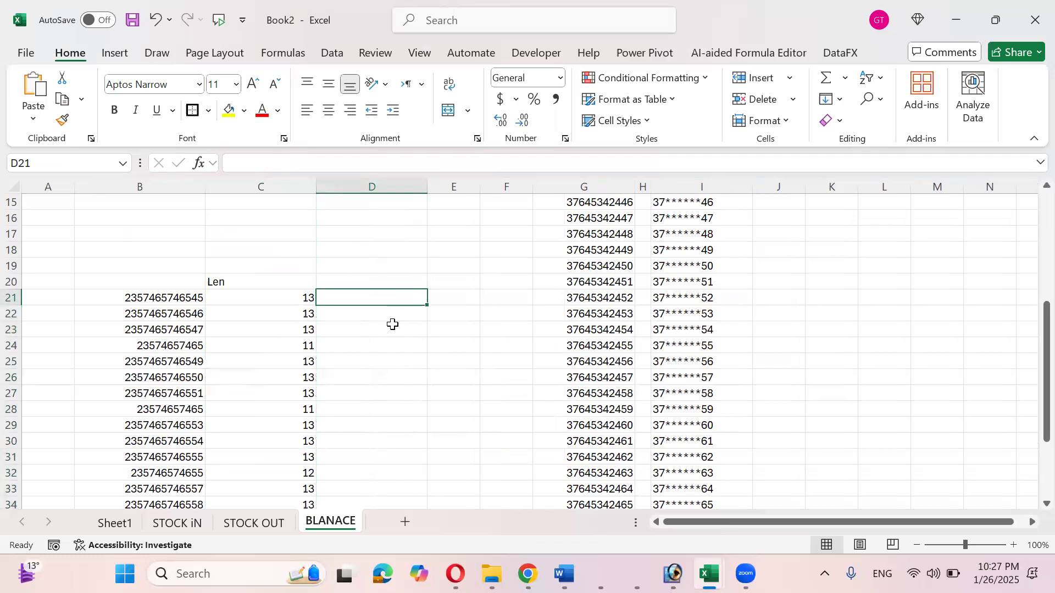
scroll(396, 310, down, 2)
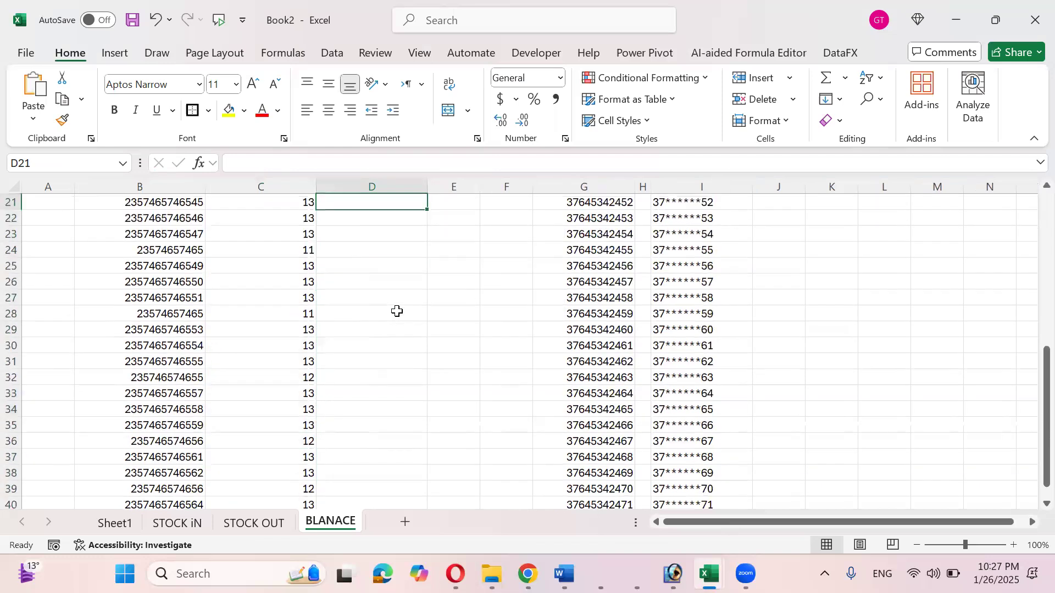
- Enter =IF(LEN(B21)=13,B21,"") in D21
scroll(396, 311, up, 1)
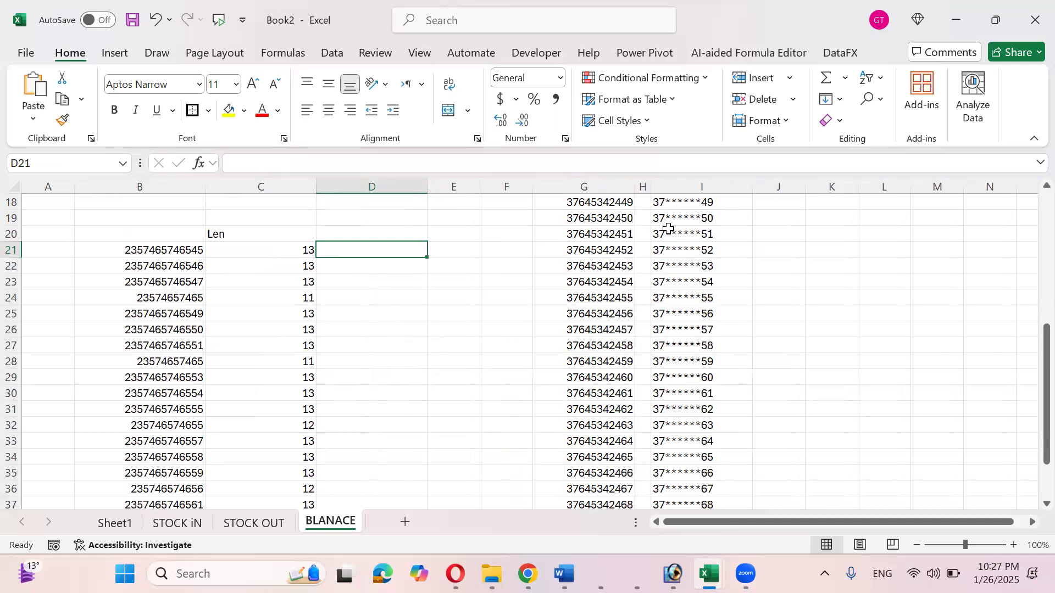
key(Left)
key(Left)
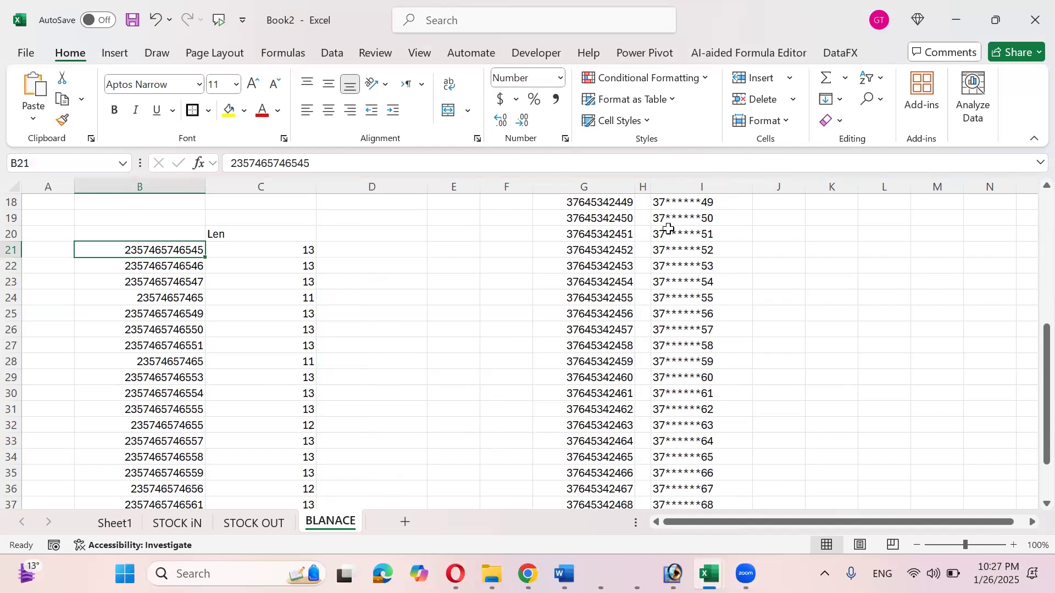
key(Right)
key(Right)
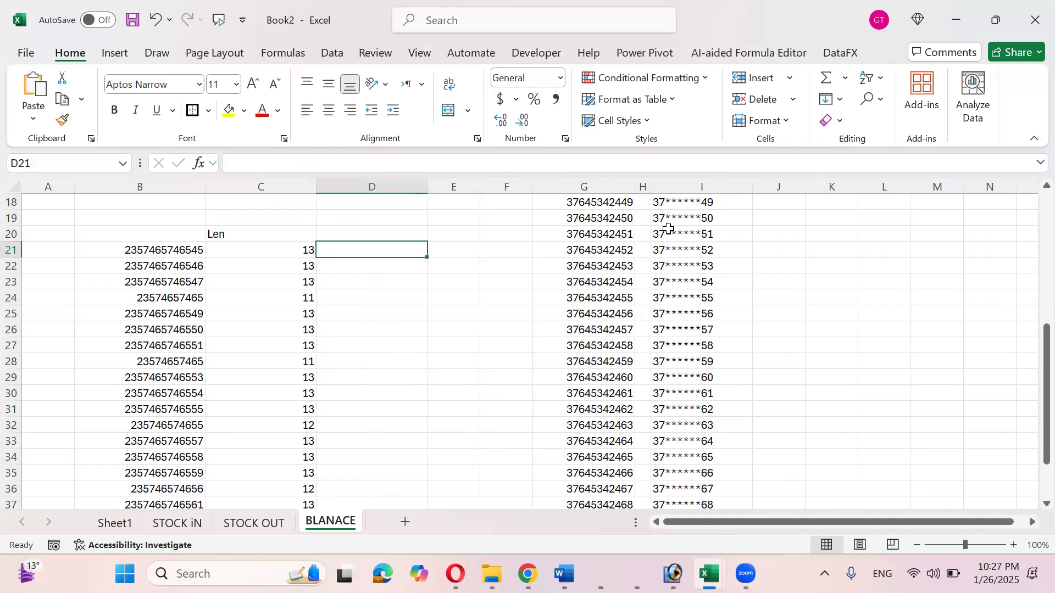
text(=if)
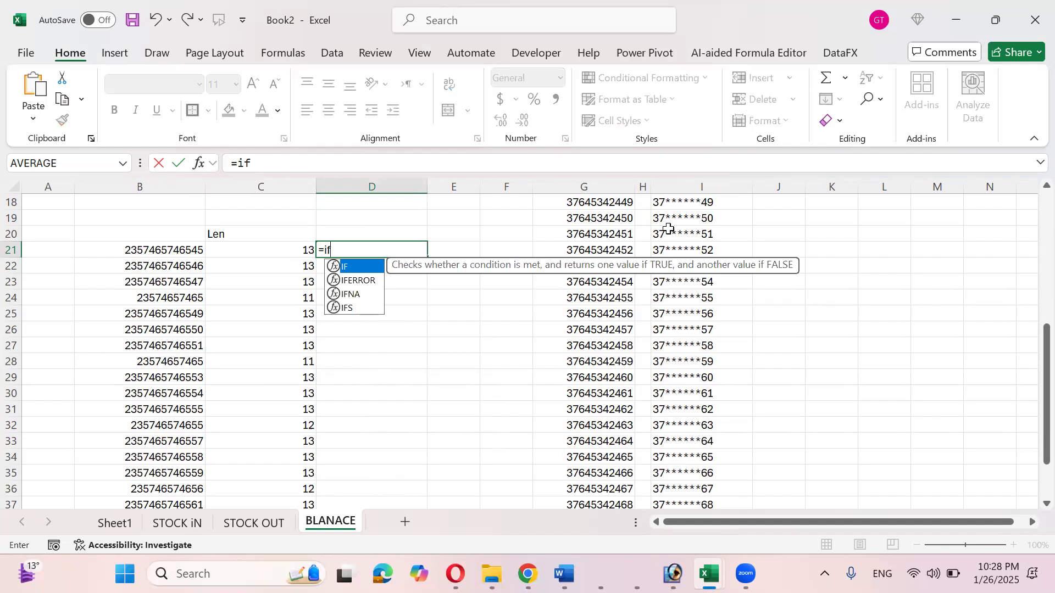
text(()
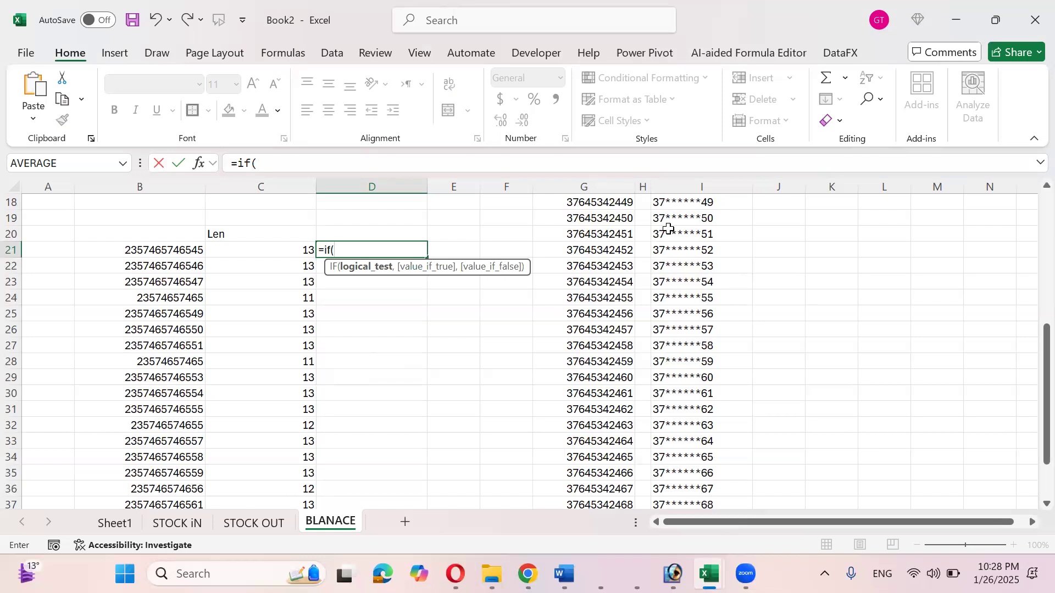
key(Left)
key(Left)
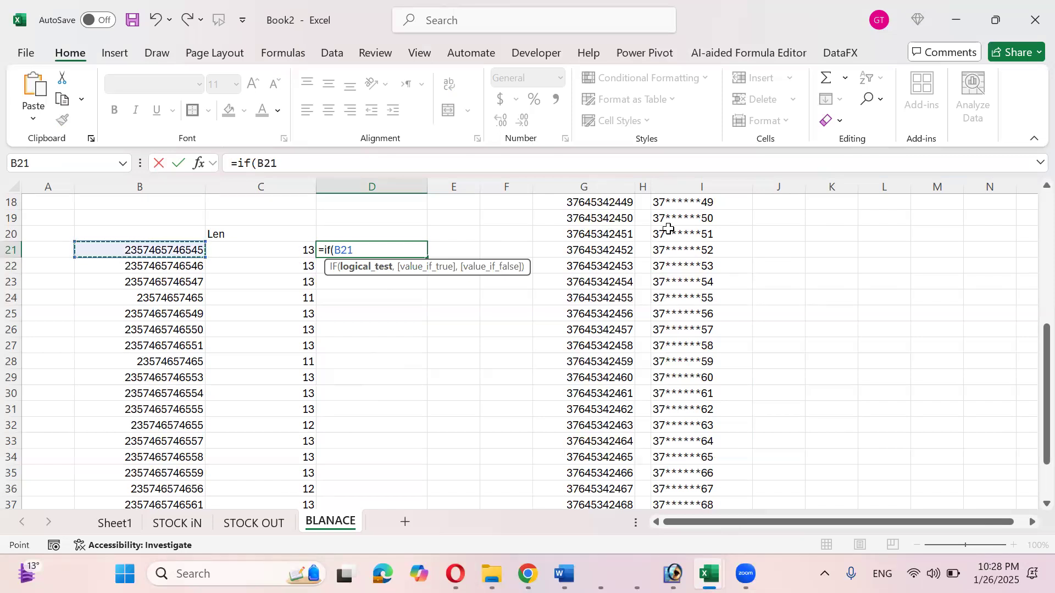
text()=)
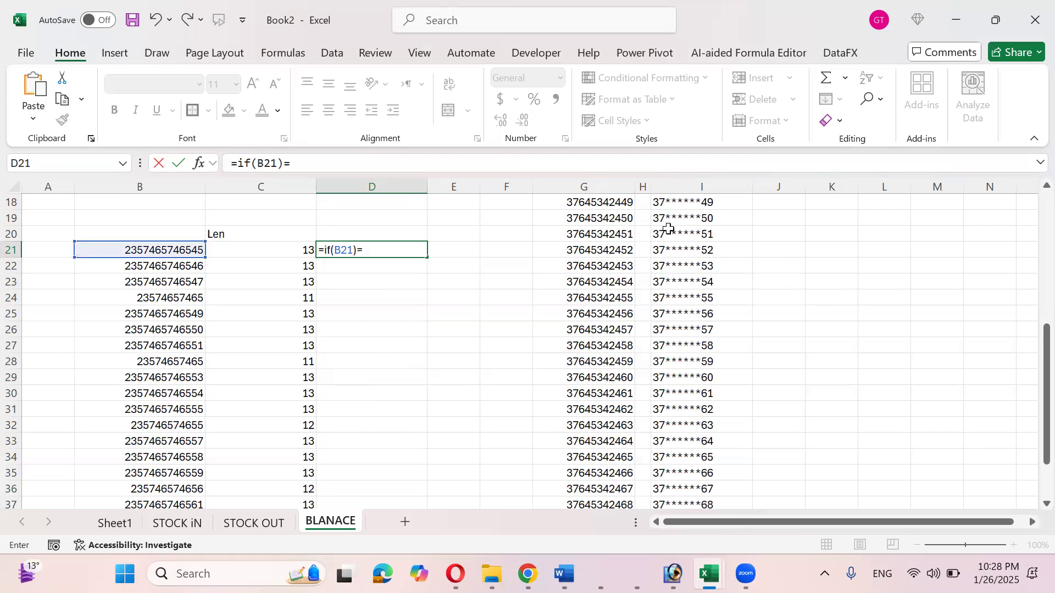
key(BackSpace)
text(<>13)
click(336, 249)
text(len)
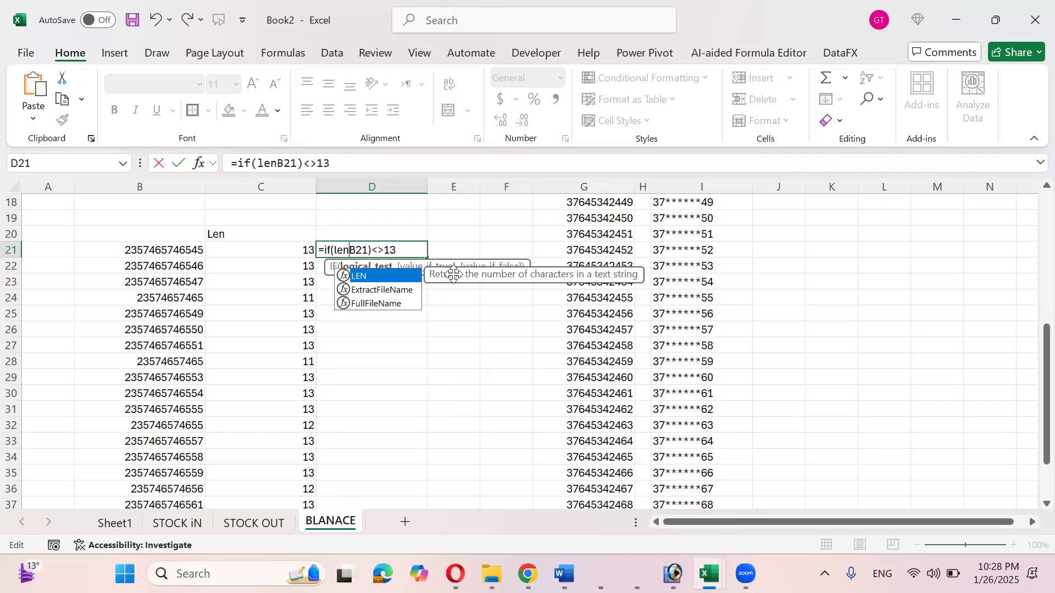
text(()
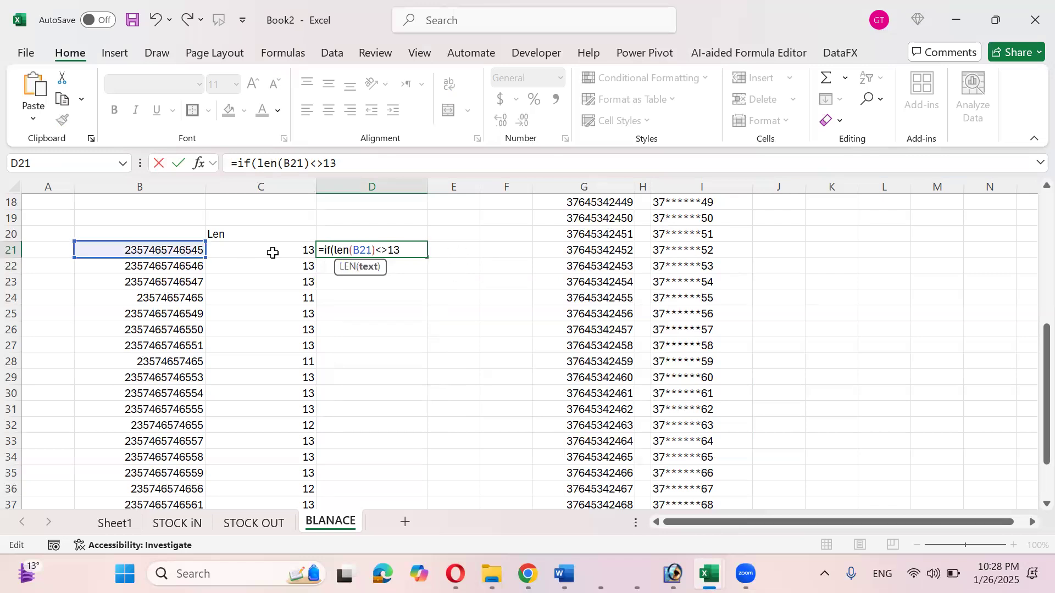
click(408, 253)
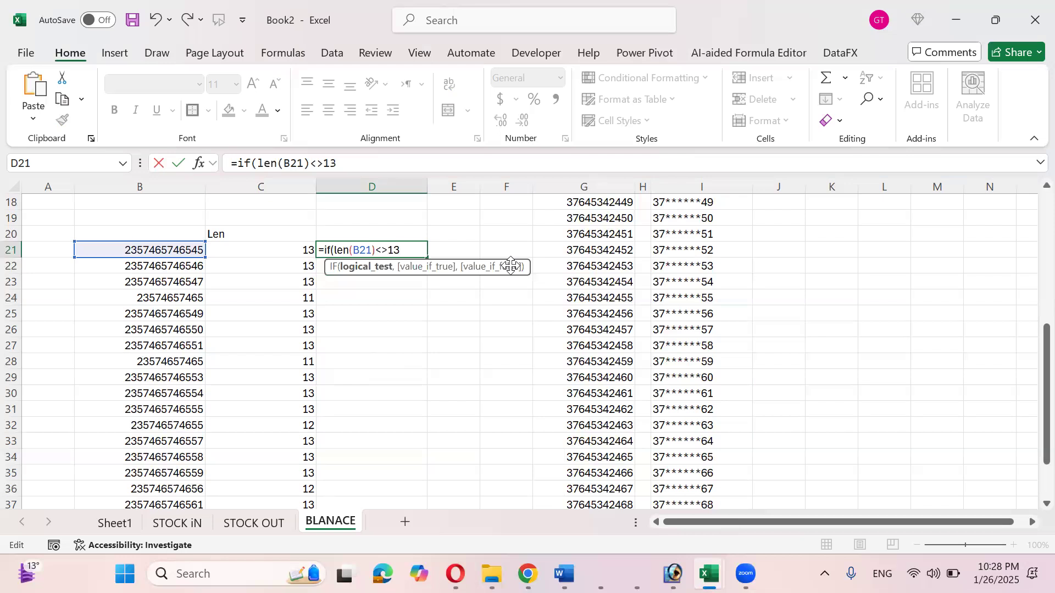
key(BackSpace)
key(BackSpace)
key(BackSpace)
text(=13,)
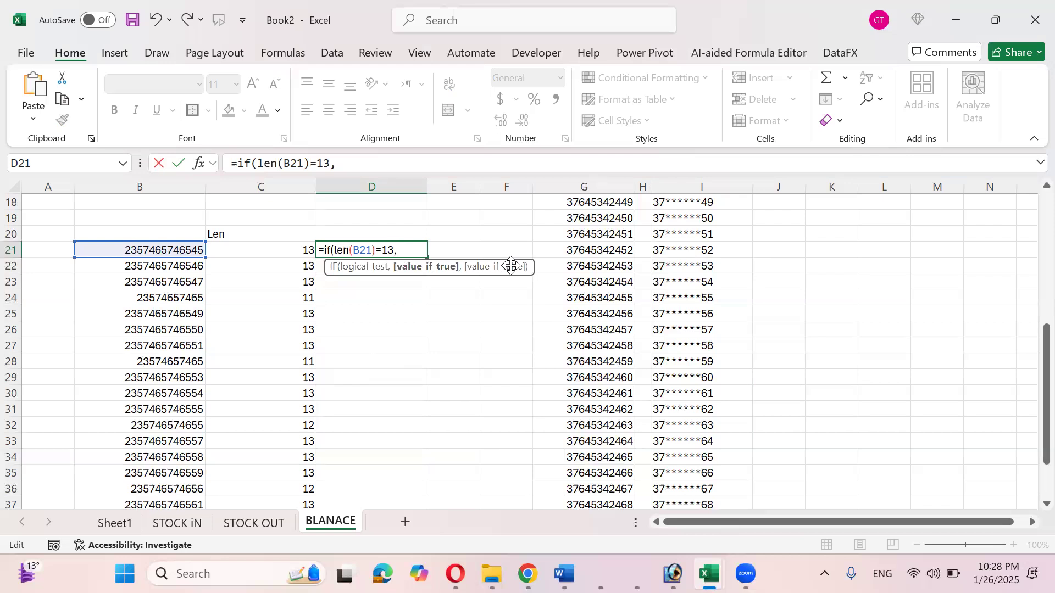
click(195, 250)
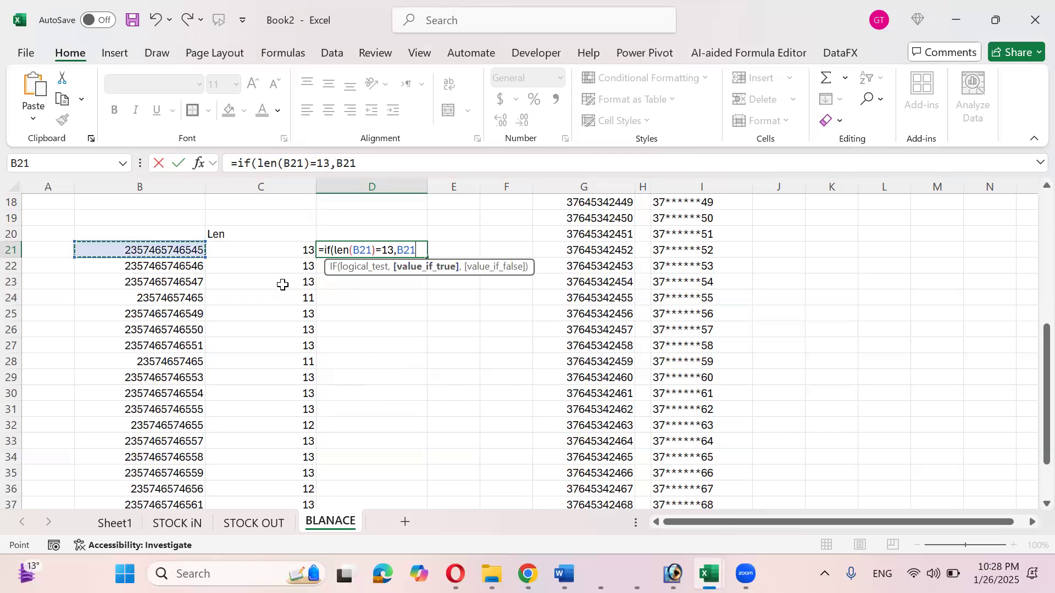
text(,)
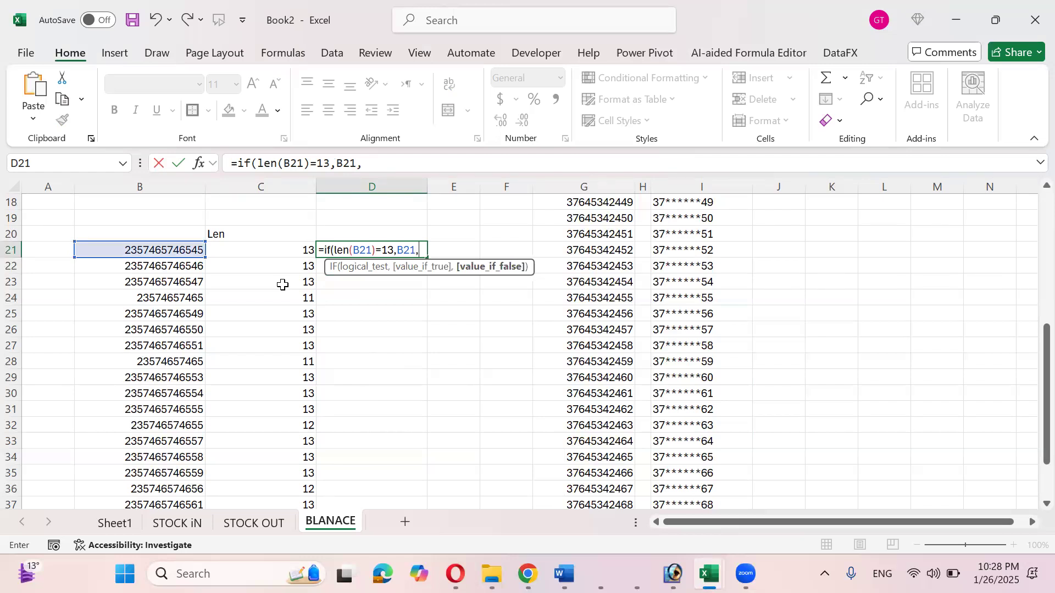
text(""))
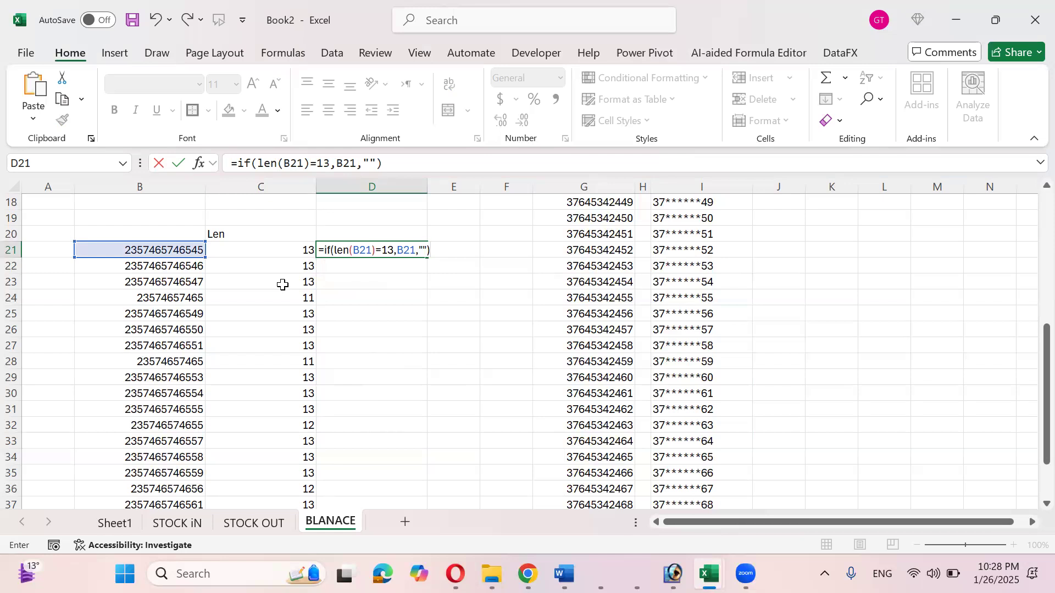
key(Return)
- Give D21 the custom number format 0 so the full number shows
key(Up)
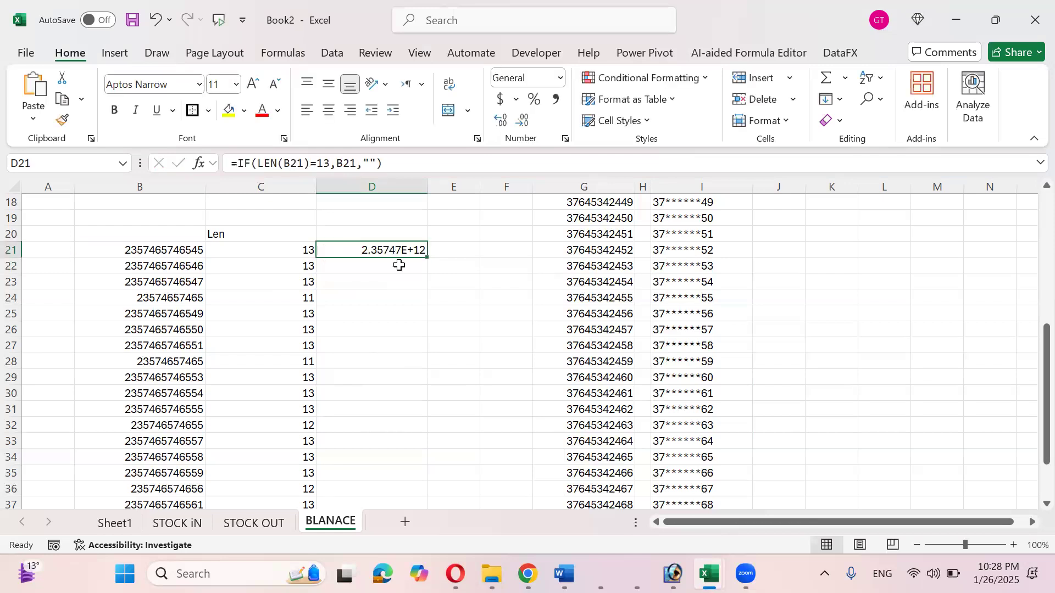
key(ctrl+1)
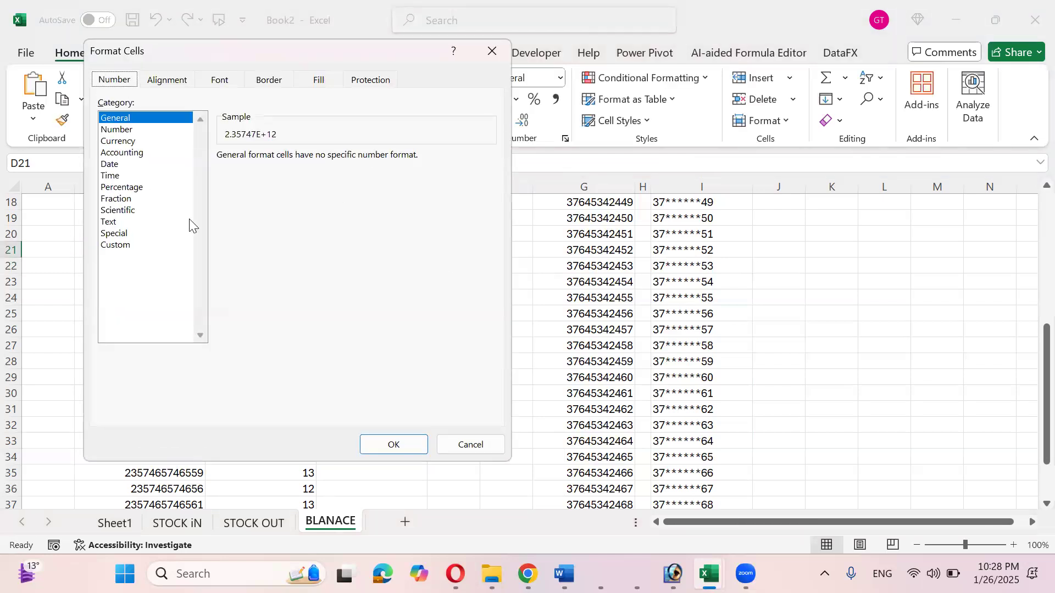
click(144, 244)
drag(273, 172, 207, 167)
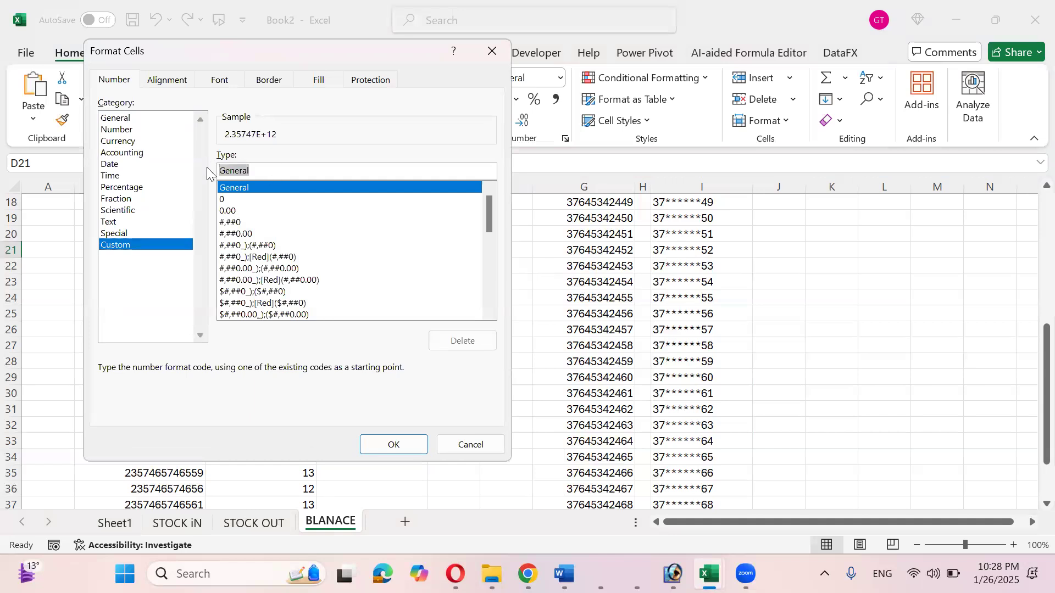
text(0)
click(394, 444)
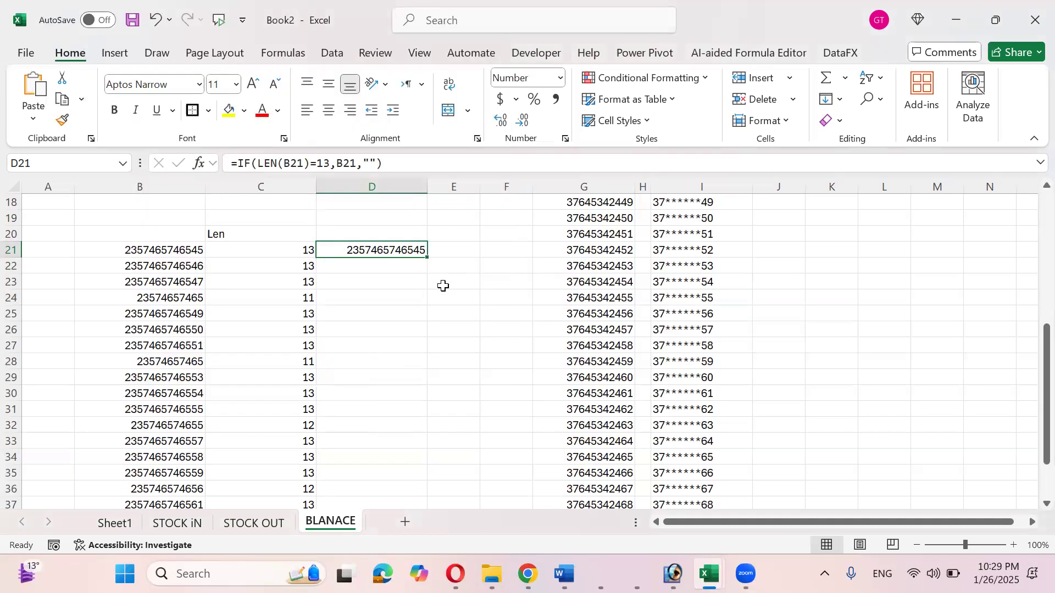
- Fill the D21 formula down to D40 and check the results in D21:D40
drag(427, 257, 425, 414)
scroll(420, 378, up, 2)
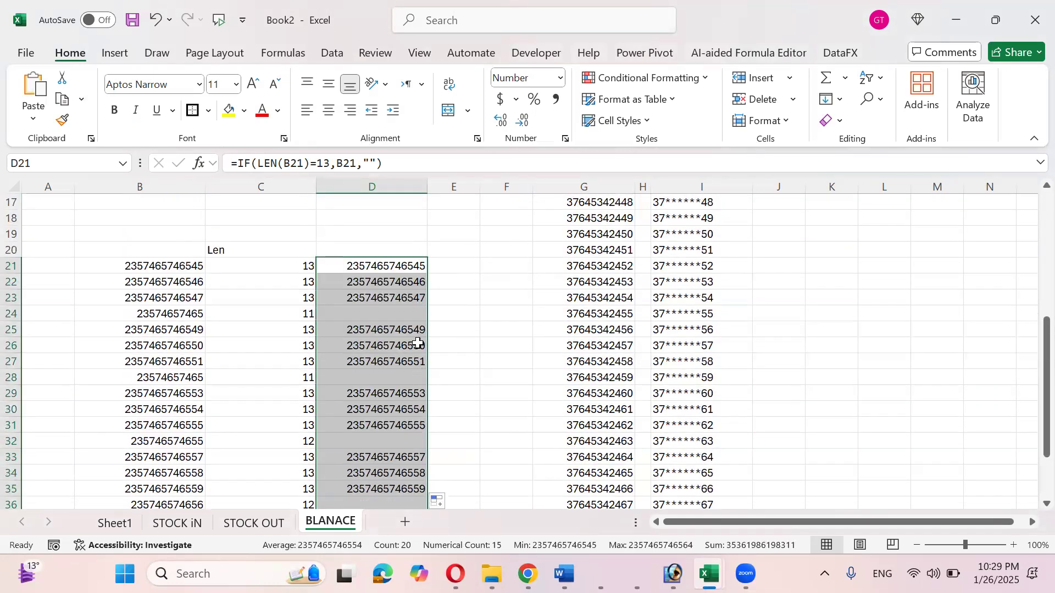
scroll(418, 343, down, 1)
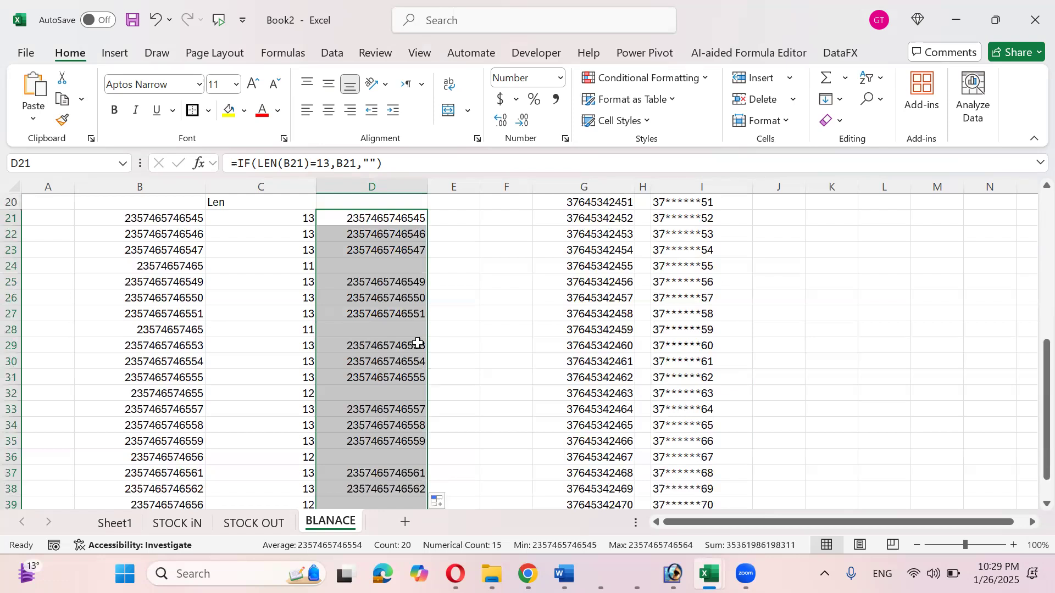
scroll(419, 343, up, 1)
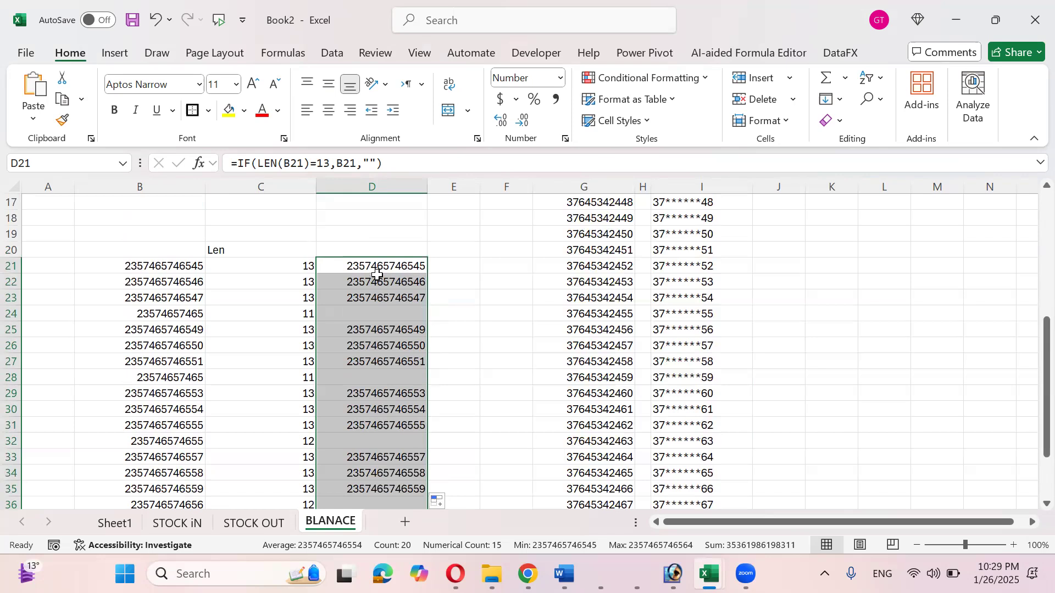
drag(391, 264, 380, 471)
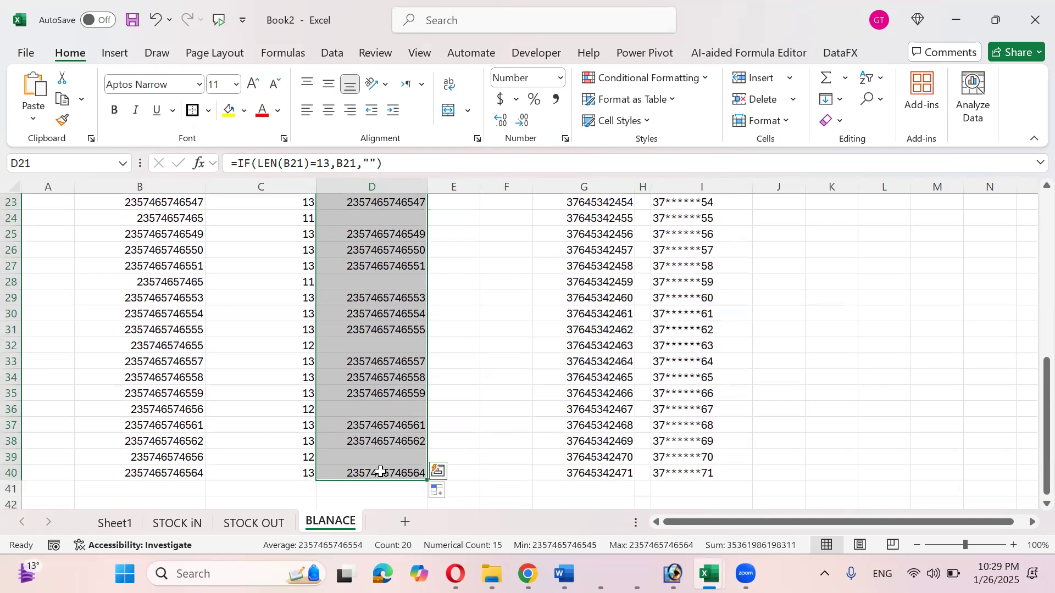
scroll(380, 472, up, 4)
scroll(380, 472, down, 1)
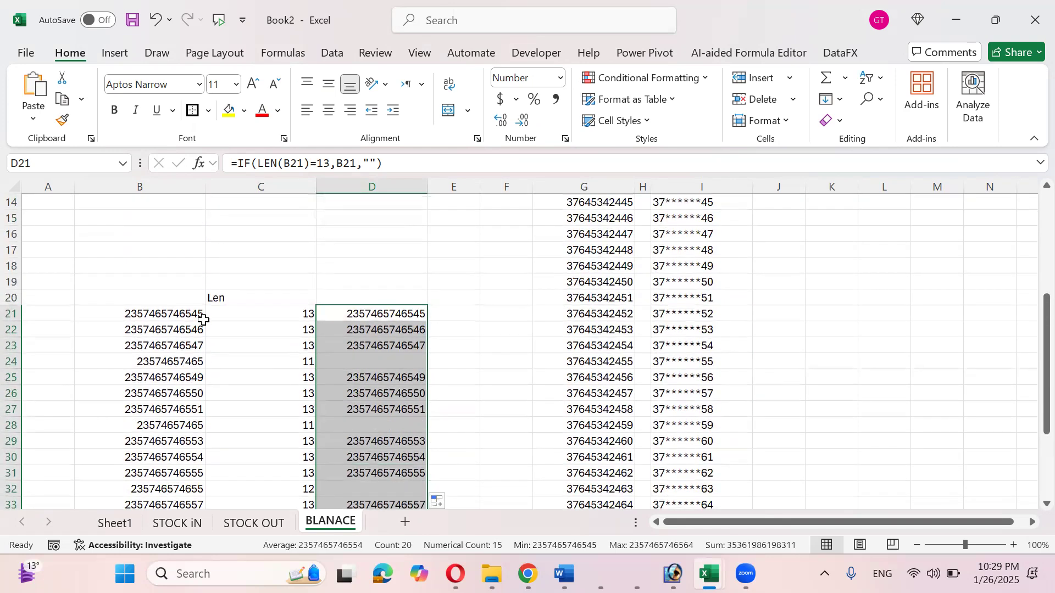
scroll(223, 299, down, 7)
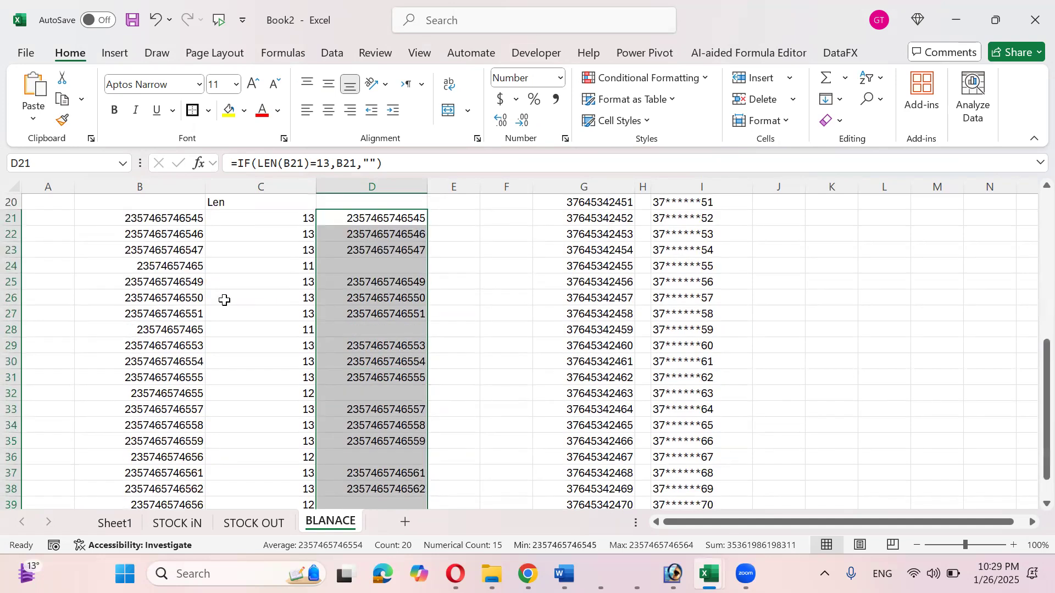
- Enter 230-con-45001-765 in C44 and fill the series down to 230-con-45001-772 in C51
click(288, 346)
text(230)
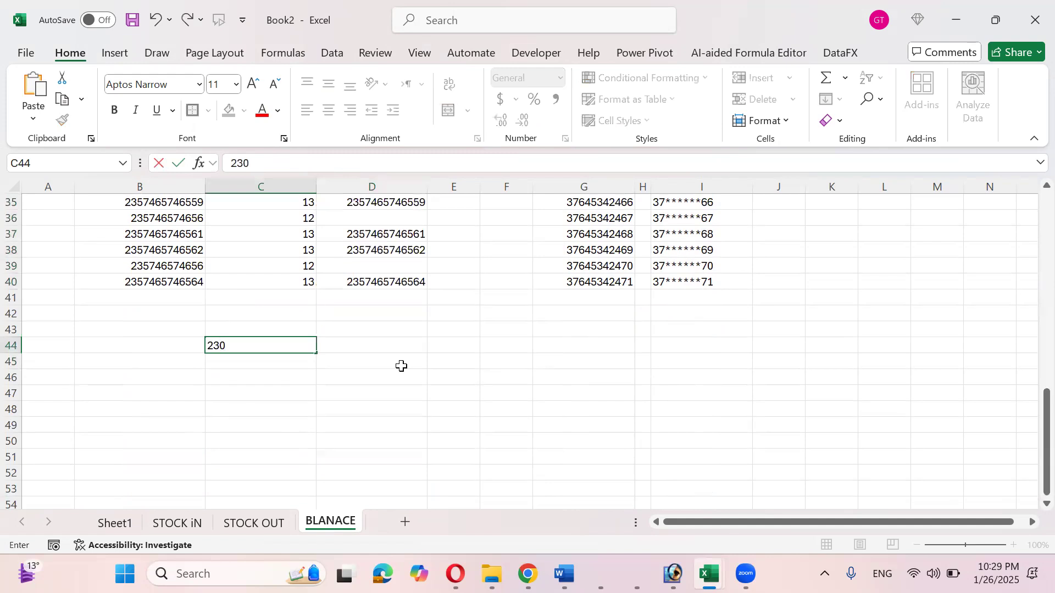
text(-con-45001)
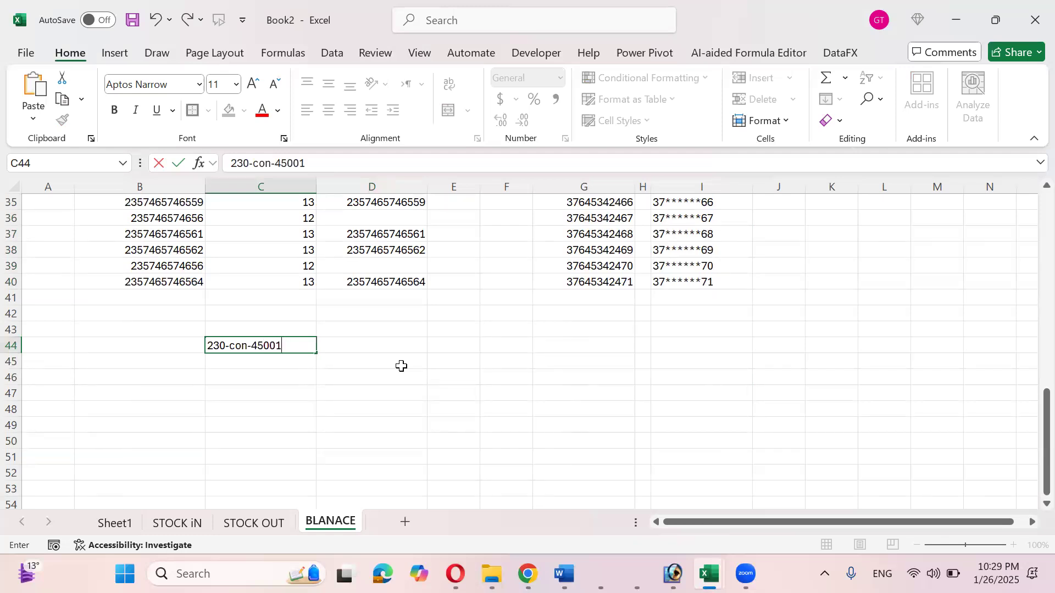
text(-765)
key(ctrl+Return)
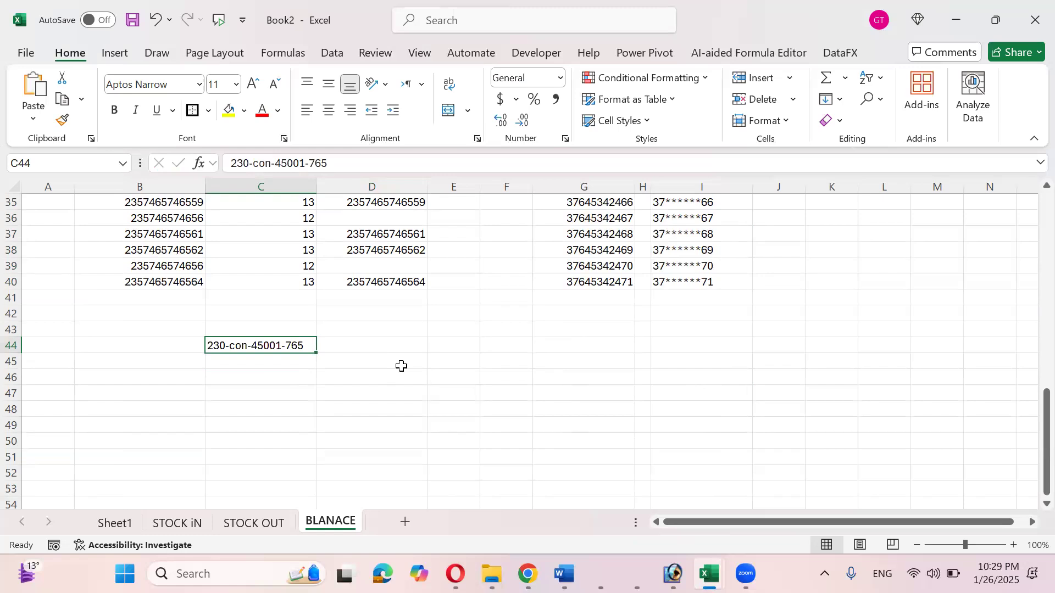
scroll(402, 366, down, 1)
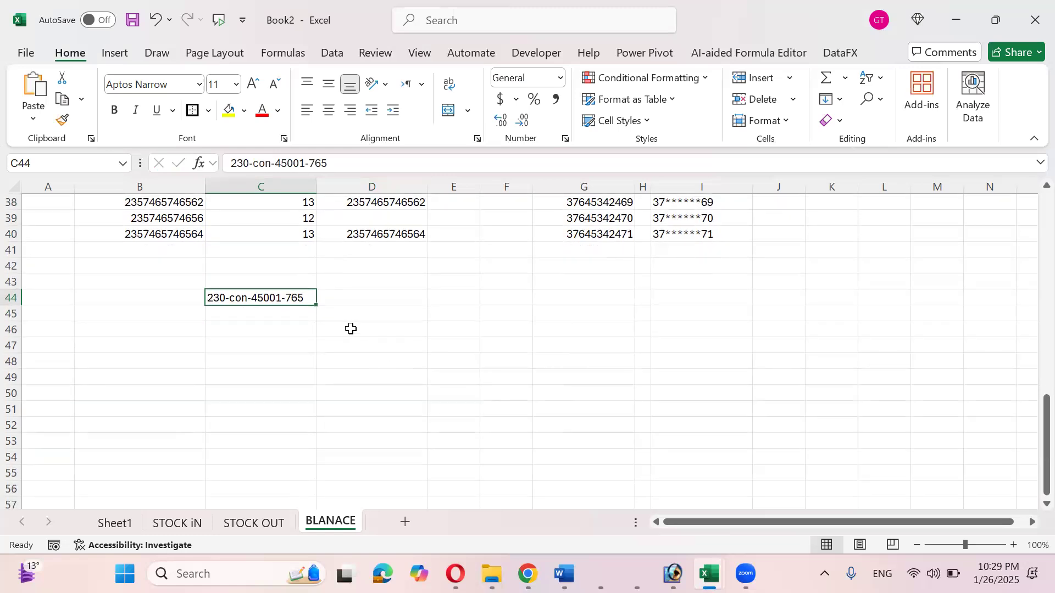
drag(319, 307, 302, 419)
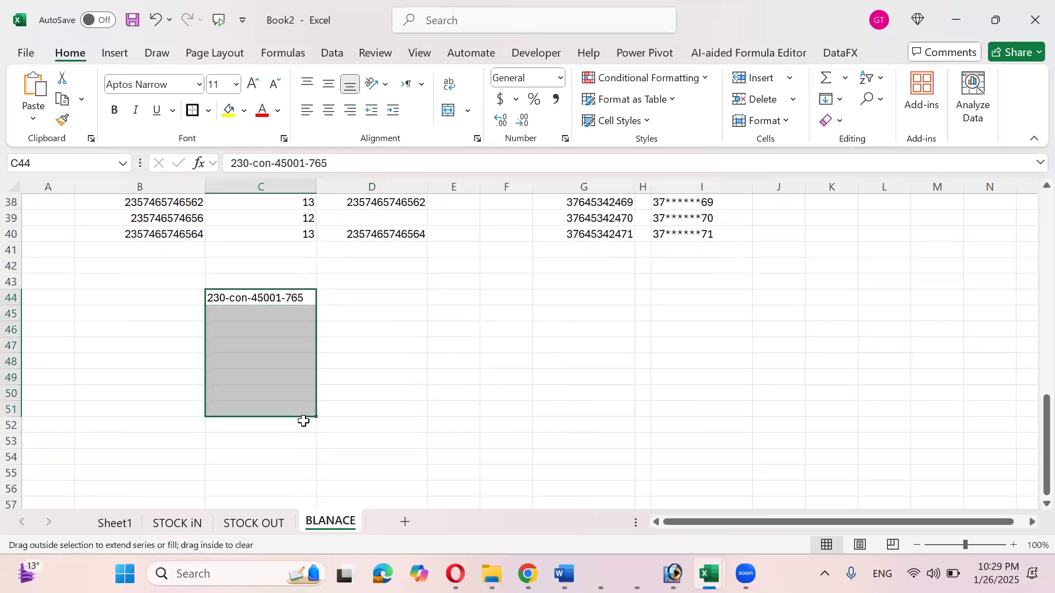
click(378, 297)
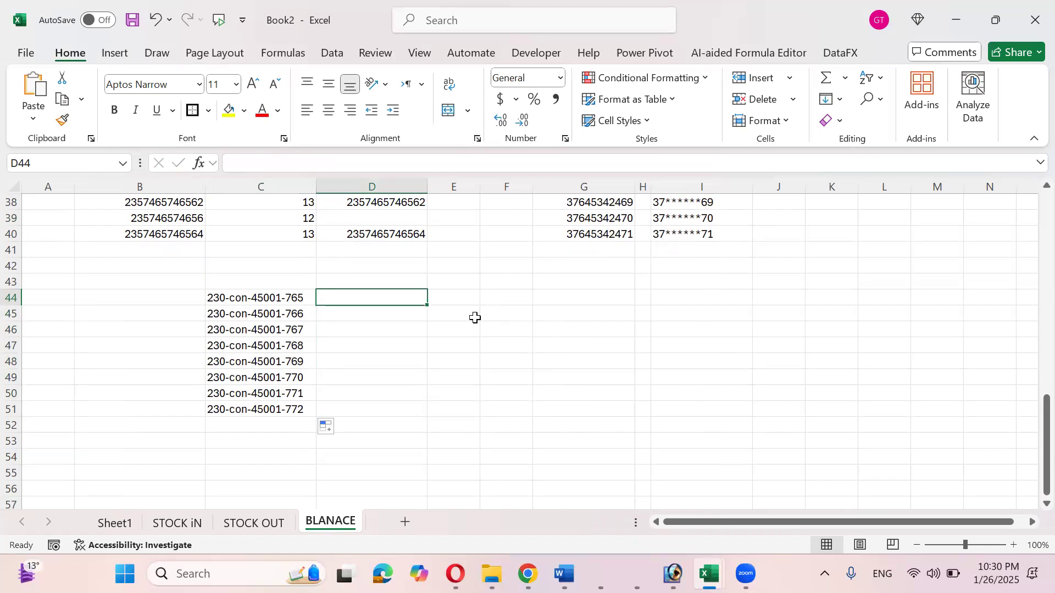
- Enter 45001 in D44 and Flash Fill the extracted numbers down through D51
text(45001)
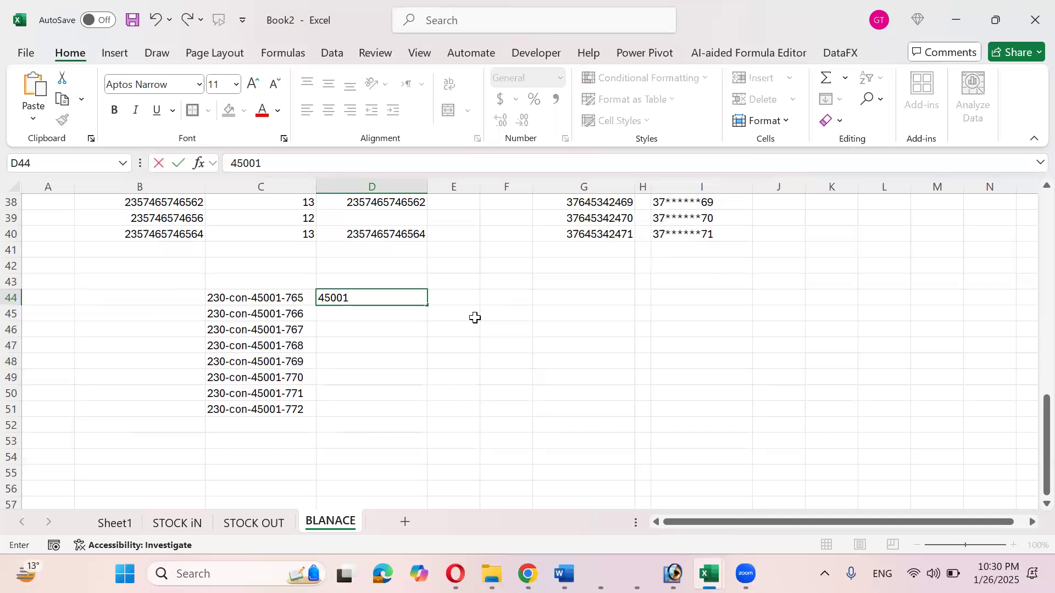
key(Return)
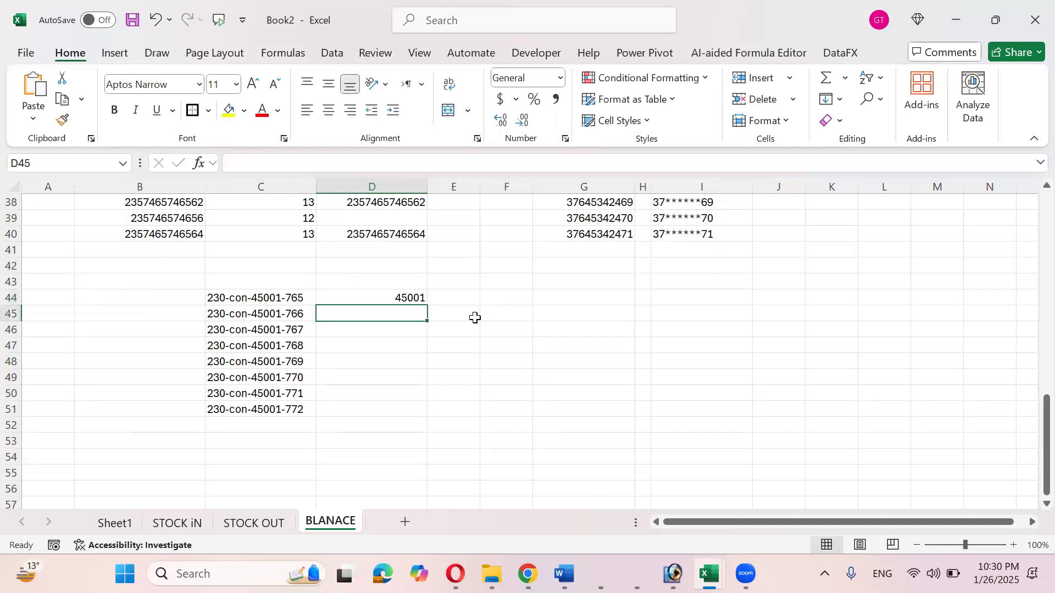
key(ctrl+e)
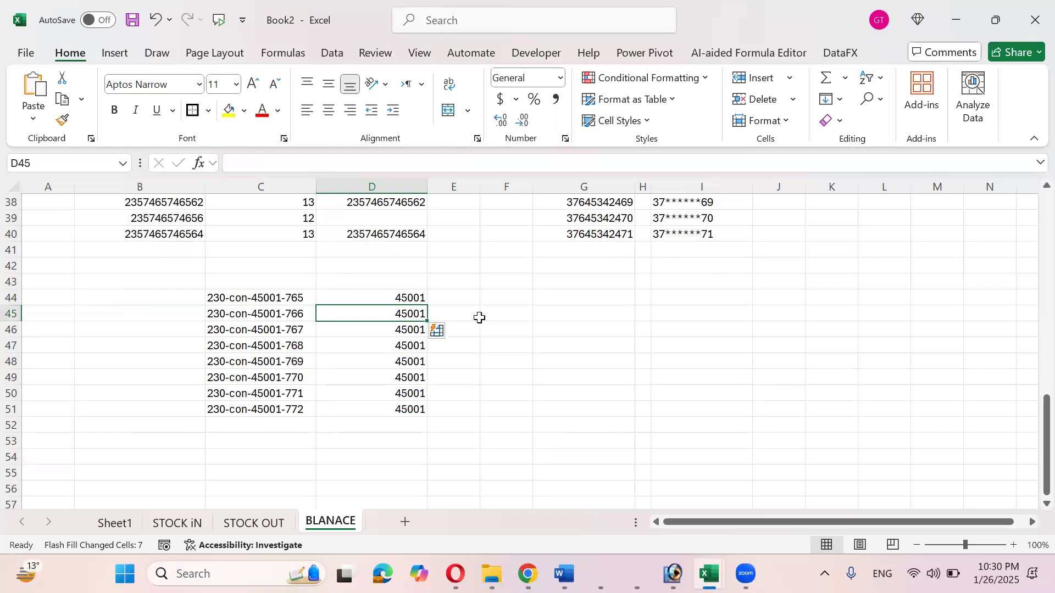
- Add the note 'ctrl e' in B42, then select the codes in C44:C51
click(141, 269)
text(ctrl e)
key(Return)
key(Down)
key(Right)
key(Right)
key(Right)
key(Left)
key(Left)
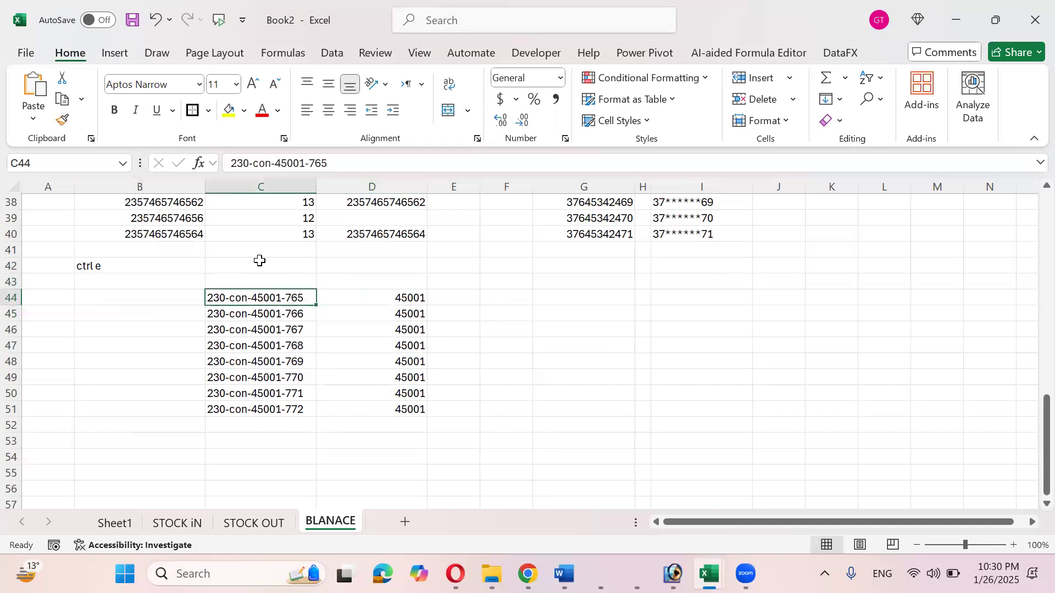
key(ctrl+shift+Down)
key(Right)
key(Right)
key(Left)
key(Left)
key(Right)
key(Right)
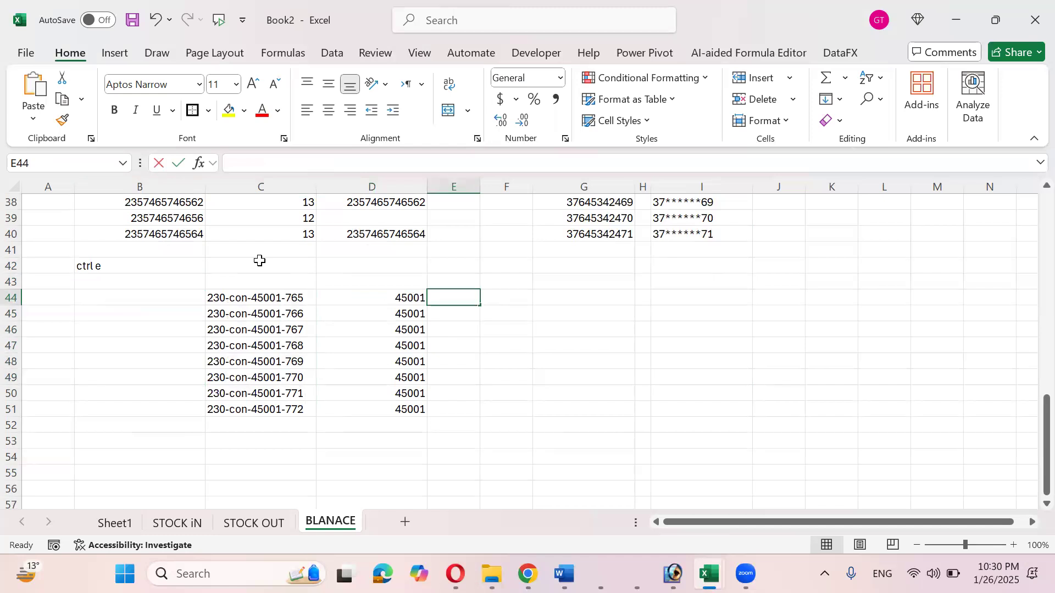
- Enter =MID(C44,8,5) in E44 and fill it down to E51
text(=mid)
key(Tab)
key(Left)
key(Left)
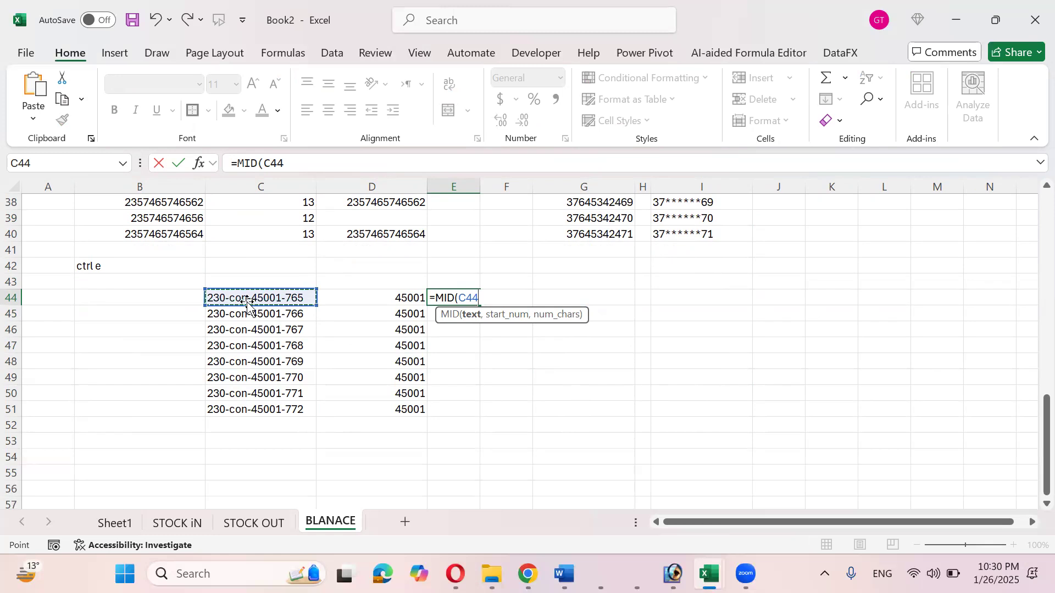
text(,8)
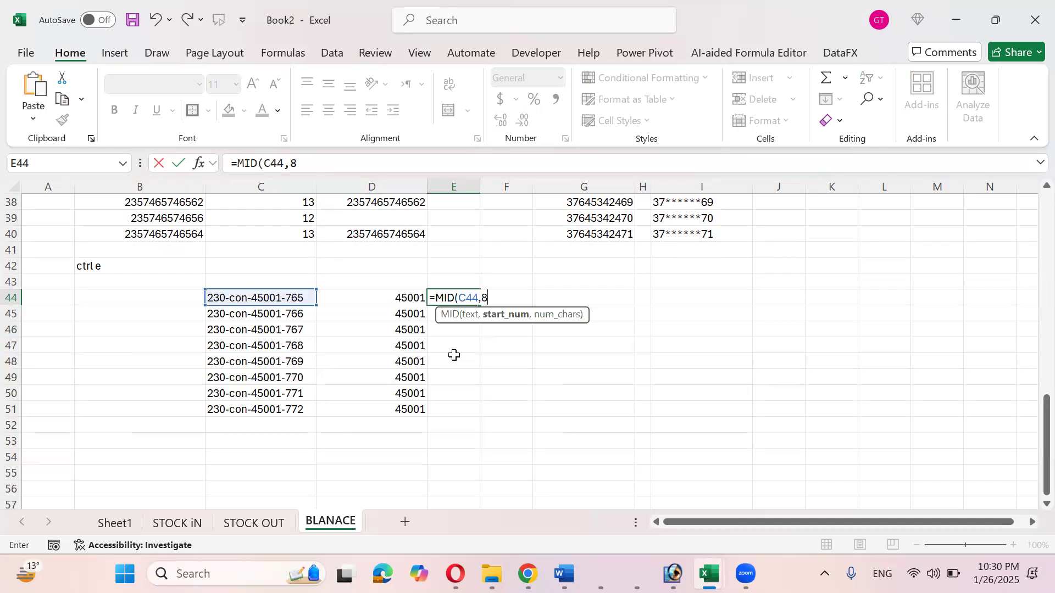
text(,)
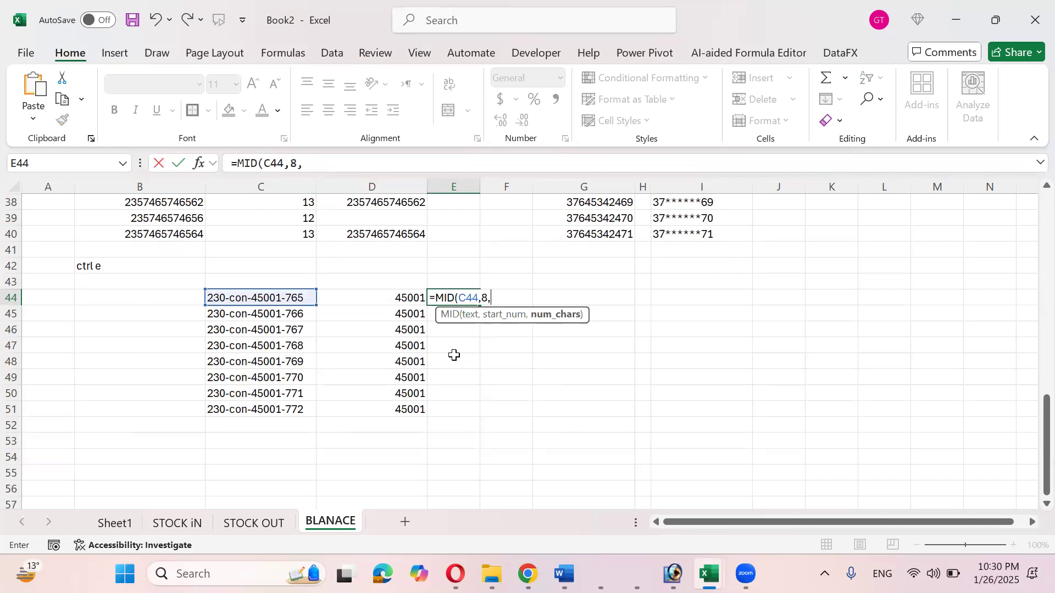
text(5))
key(ctrl+Return)
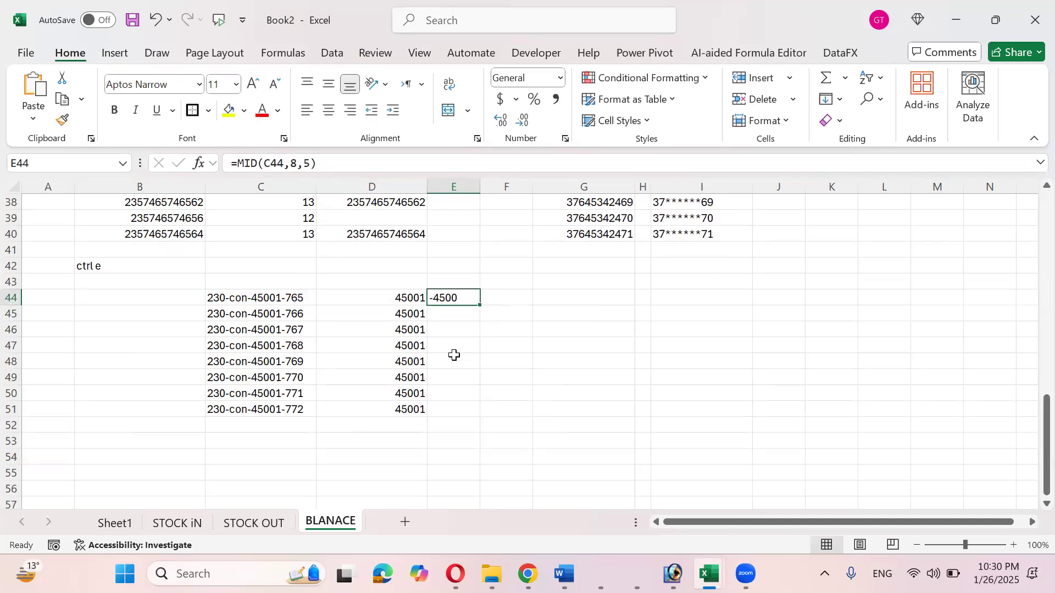
drag(479, 304, 472, 418)
- Change the MID start position from 8 to 9 and refill E44:E51
double_click(456, 299)
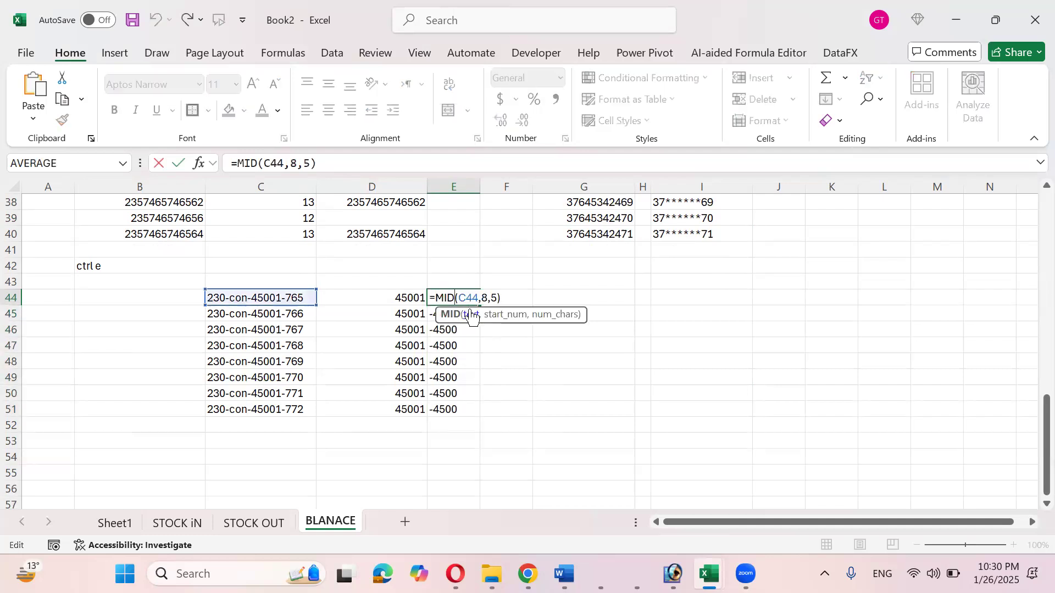
click(482, 297)
key(shift+Left)
text(9)
key(Right)
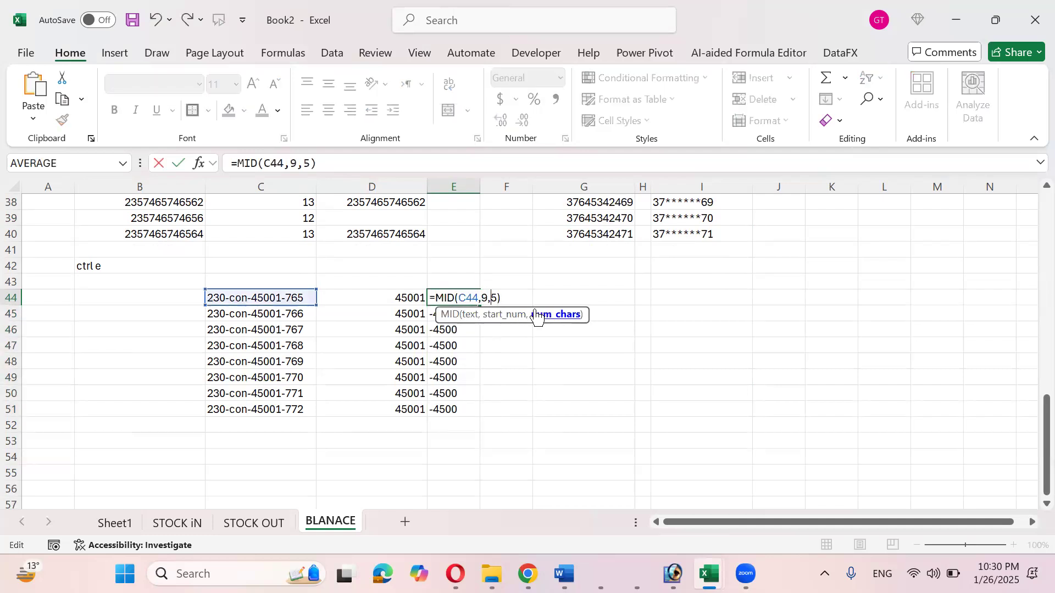
key(Return)
key(Up)
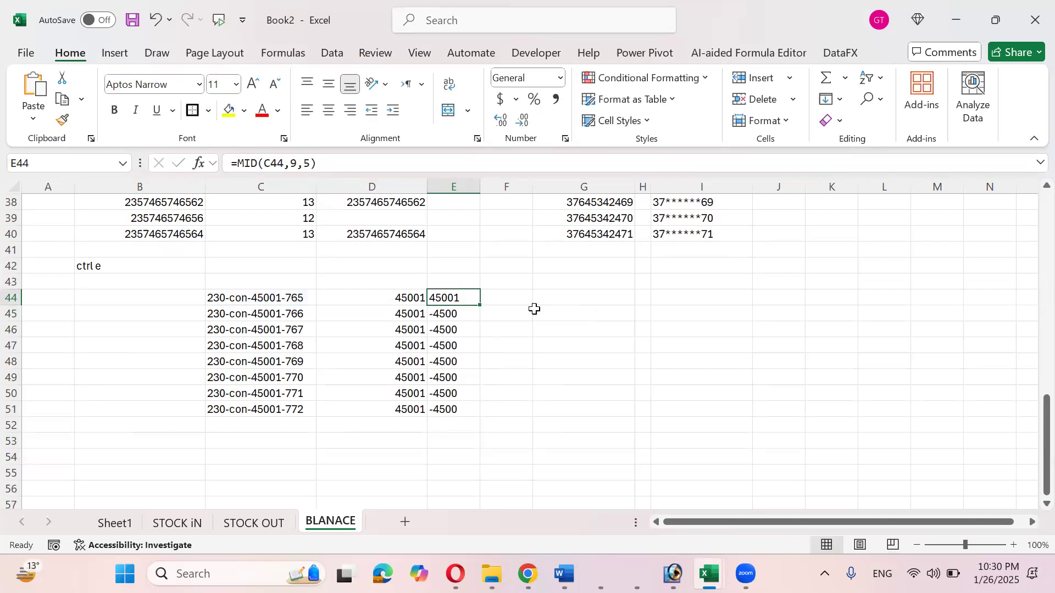
key(ctrl+e)
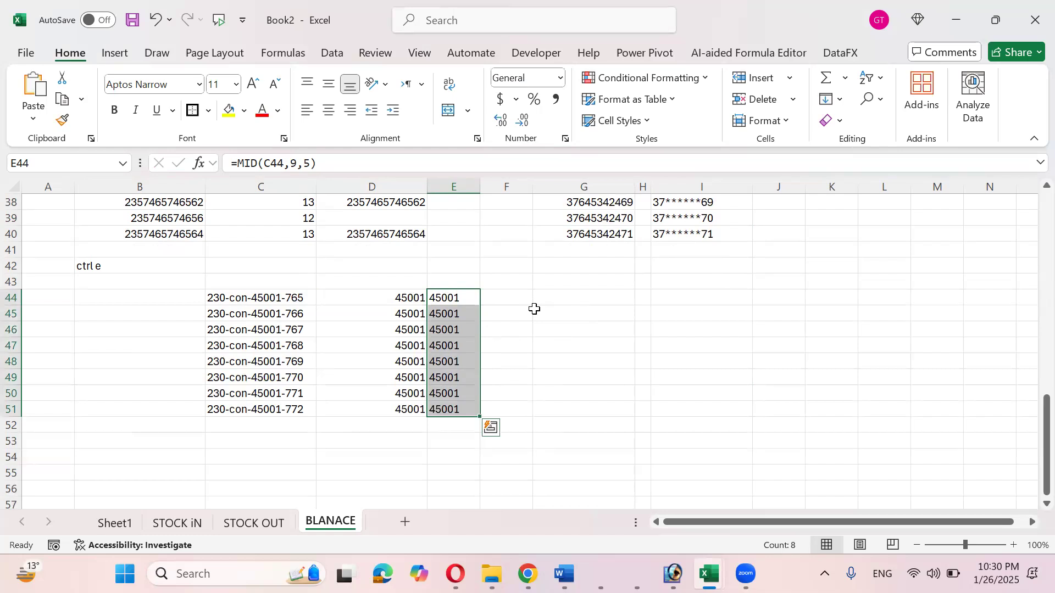
- Compare the Flash Fill values in column D with the MID results in column E
key(Left)
key(Down)
key(Up)
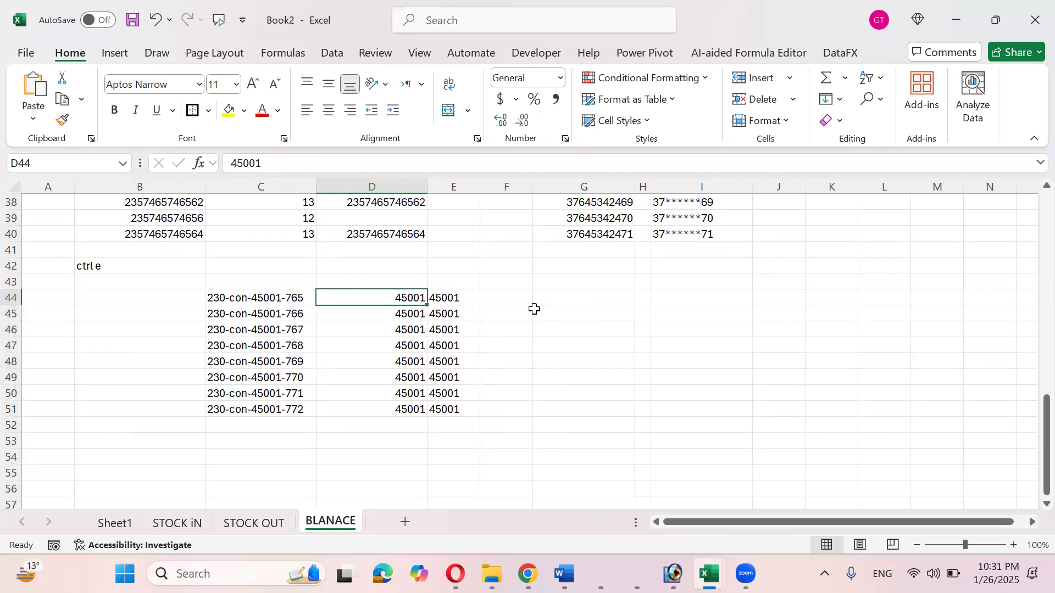
key(ctrl+e)
key(Left)
key(Right)
key(Down)
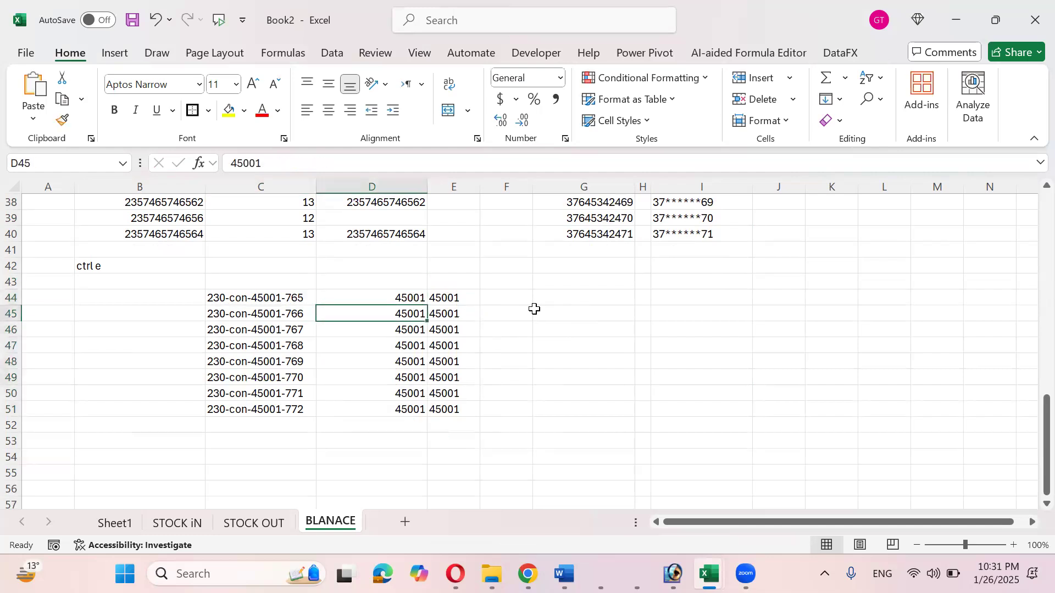
key(Right)
key(Left)
key(Left)
key(Left)
key(Right)
key(Right)
key(Left)
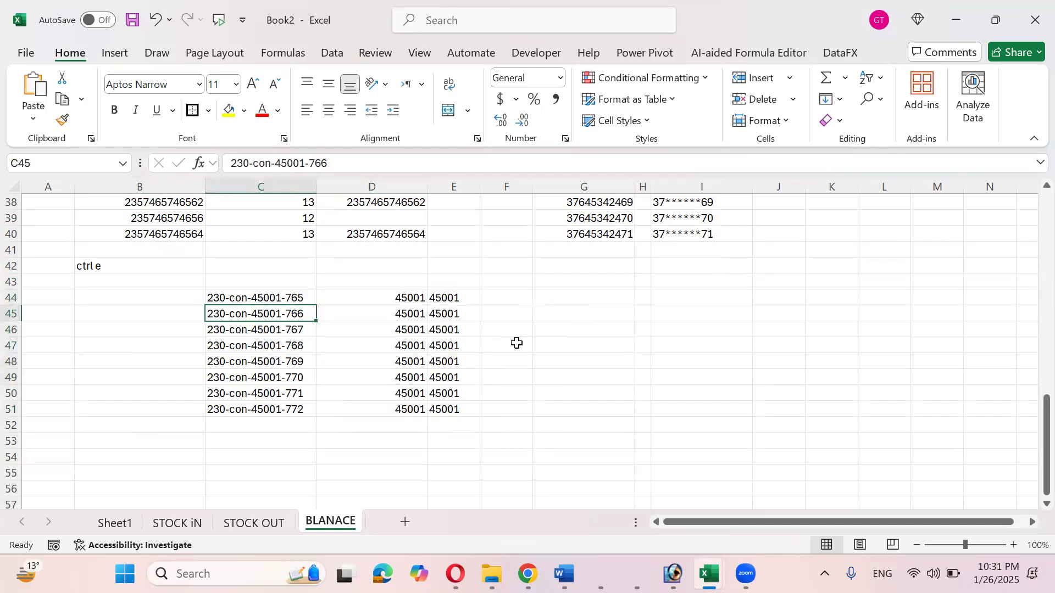
- Select the column E formula results and the column D Flash Fill values to compare them
scroll(494, 361, up, 12)
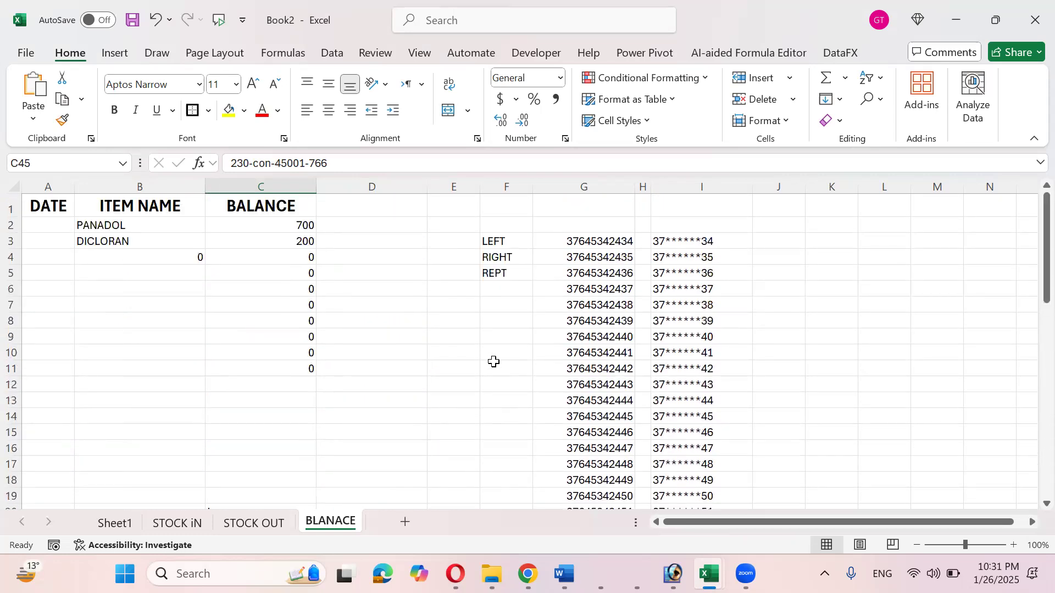
scroll(494, 361, down, 15)
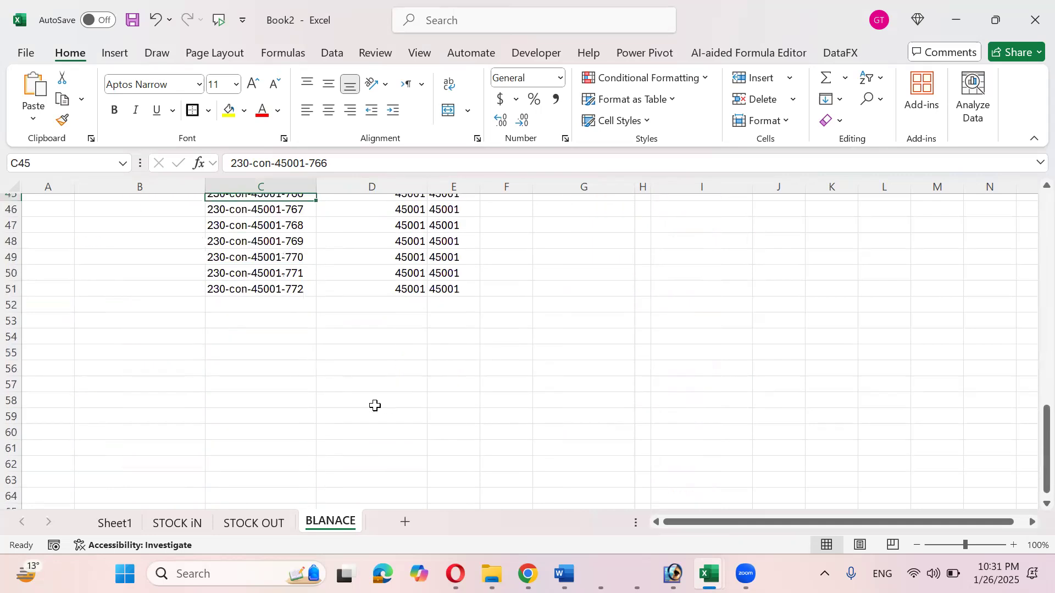
scroll(375, 406, up, 15)
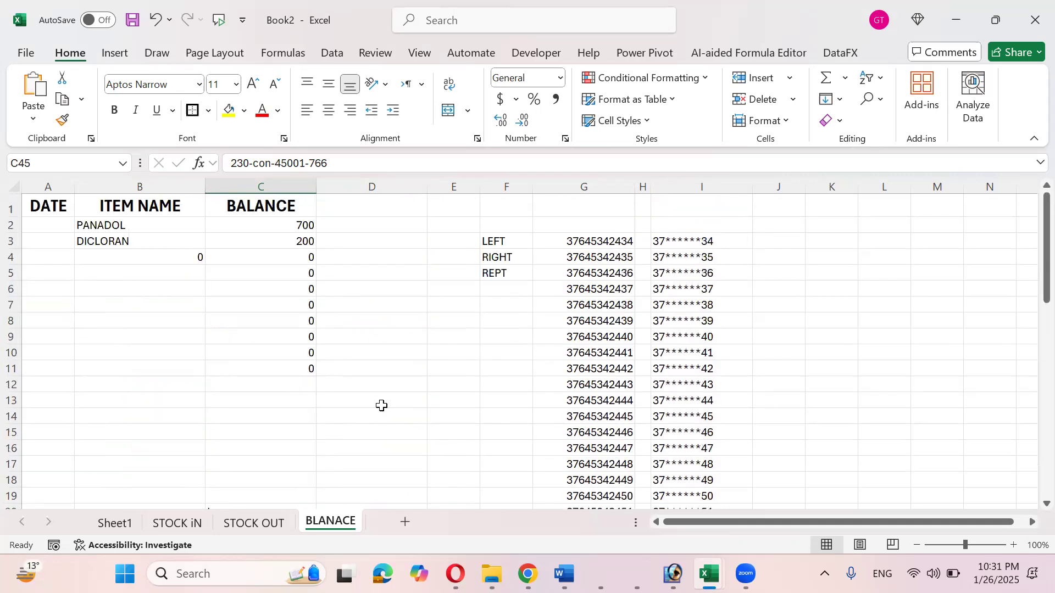
scroll(385, 404, down, 12)
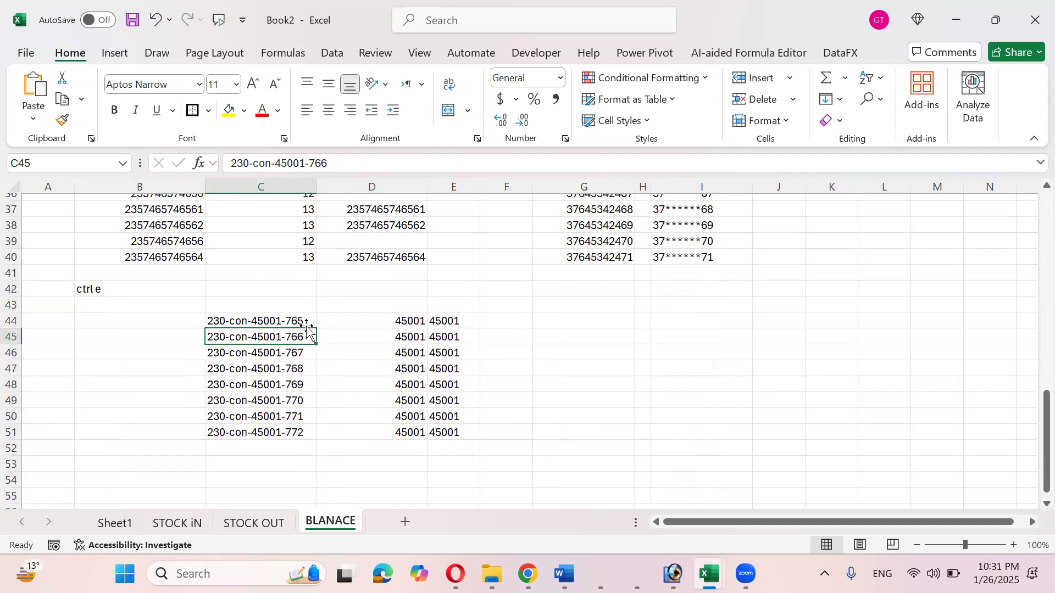
drag(445, 318, 436, 430)
drag(412, 322, 405, 430)
drag(454, 323, 455, 431)
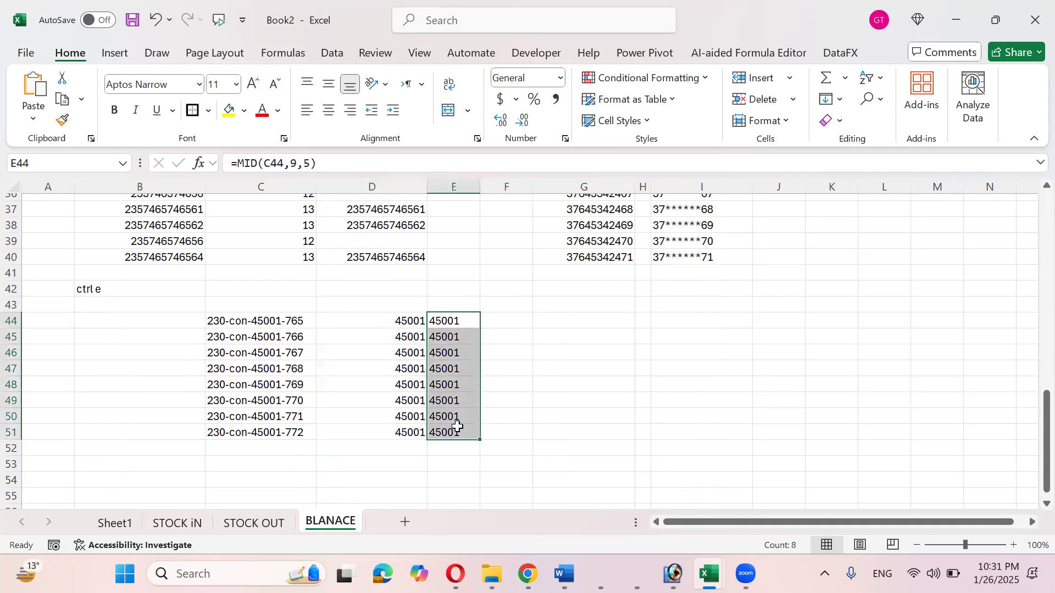
- Change C44 to 230-con-45051-765; E44 updates to 45051 while D44 stays 45001
double_click(275, 323)
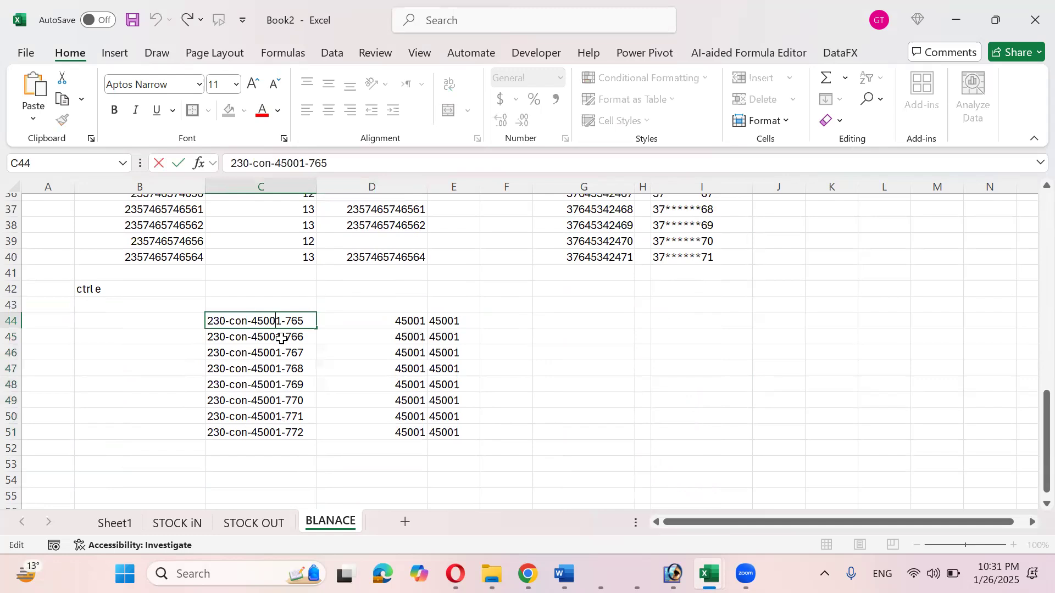
key(BackSpace)
text(5)
key(Return)
click(329, 334)
key(Up)
key(Right)
key(Right)
key(Left)
key(Left)
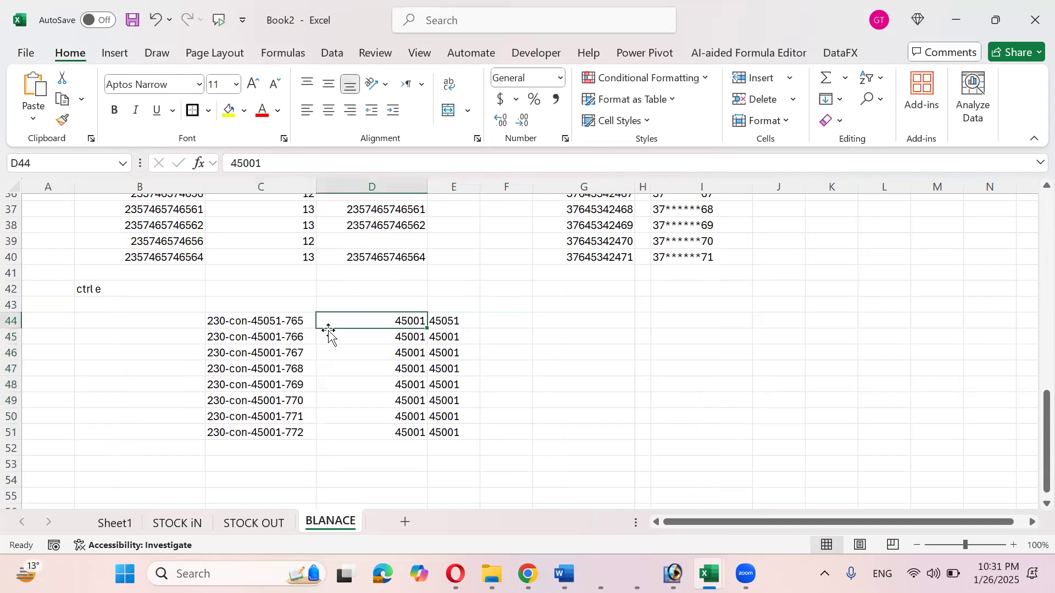
click(443, 321)
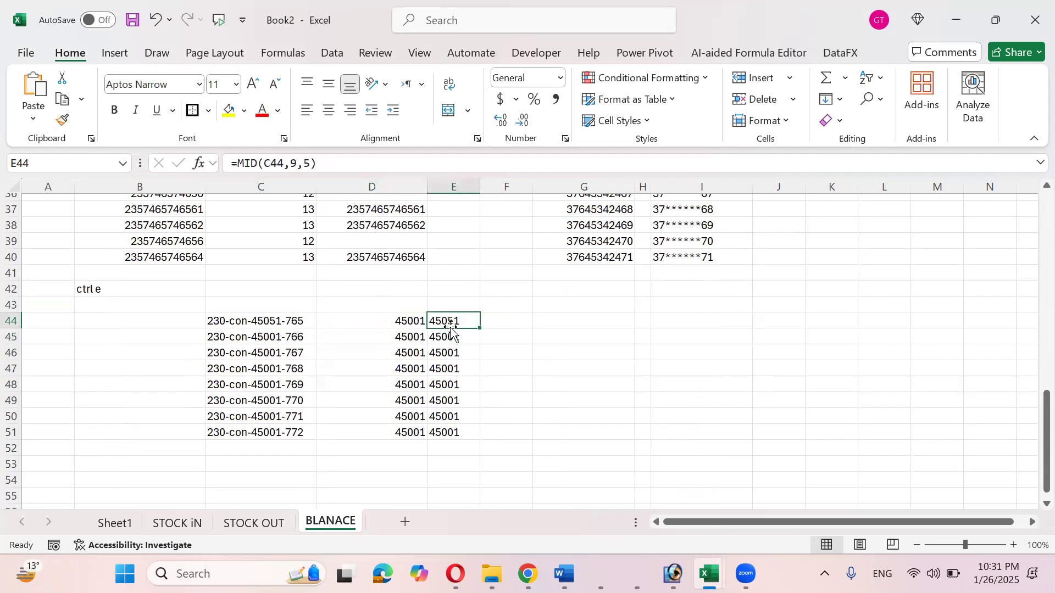
- Switch through the STOCK iN, Sheet1 and STOCK OUT sheet tabs
scroll(445, 333, up, 12)
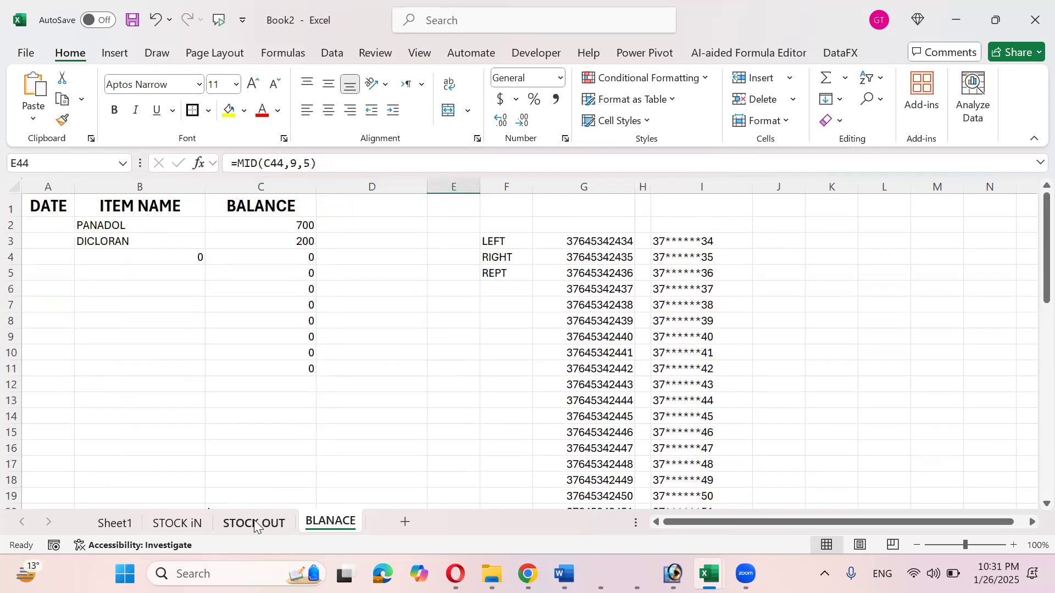
click(183, 527)
click(225, 525)
click(187, 525)
click(133, 519)
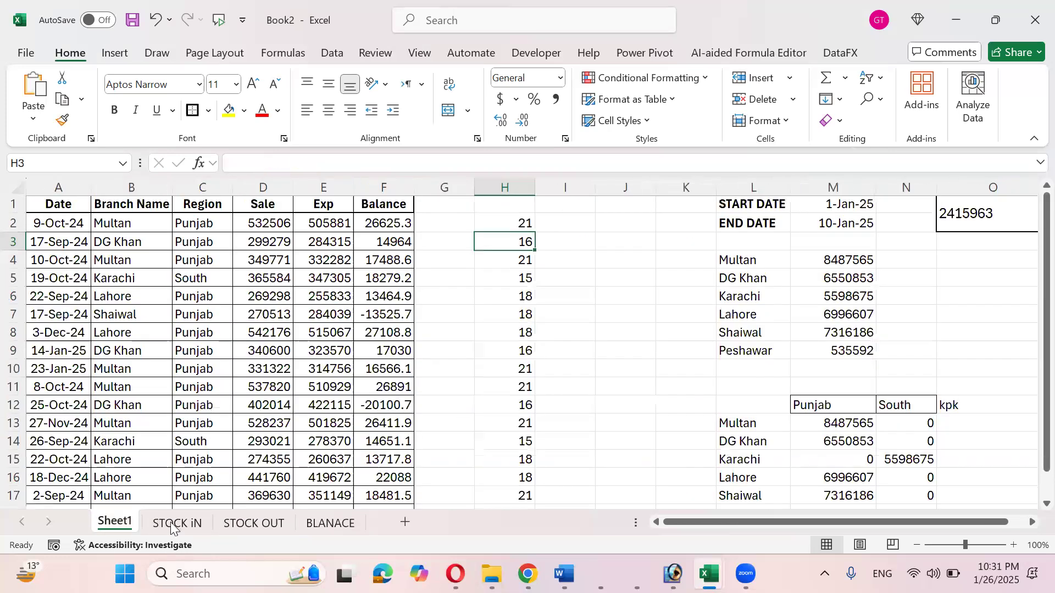
click(187, 525)
click(234, 525)
- Copy the Region and Sale columns down to row 90 from Sheet1
click(311, 523)
click(248, 521)
click(118, 523)
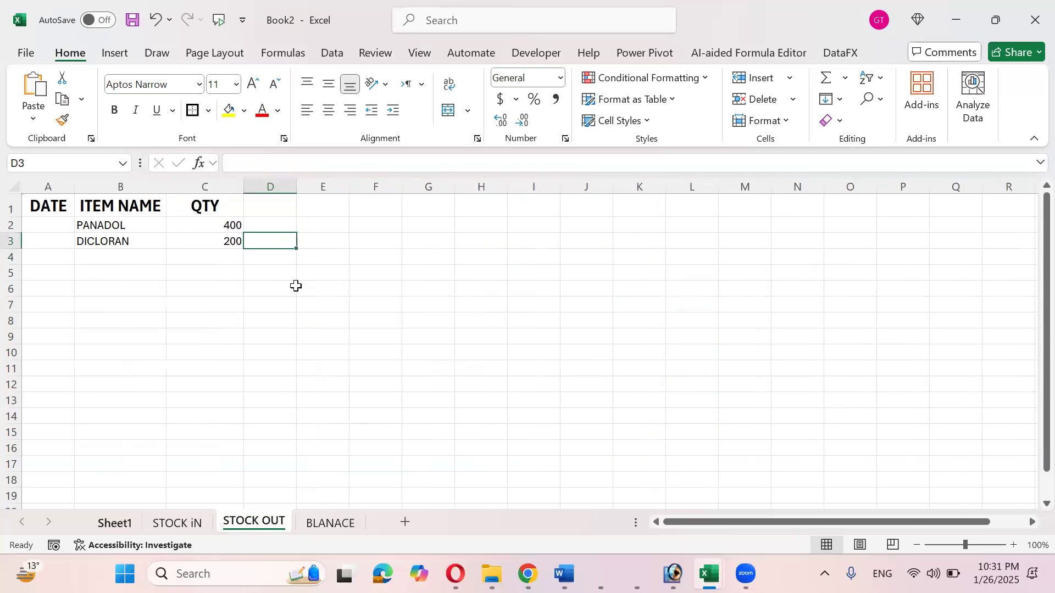
drag(265, 208, 330, 224)
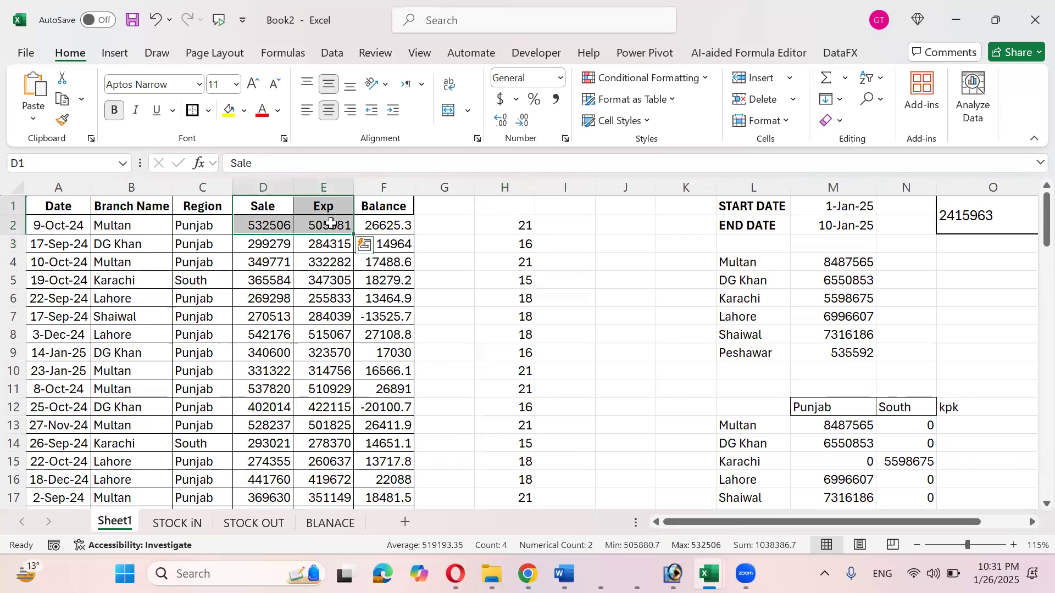
key(Left)
key(shift+Right)
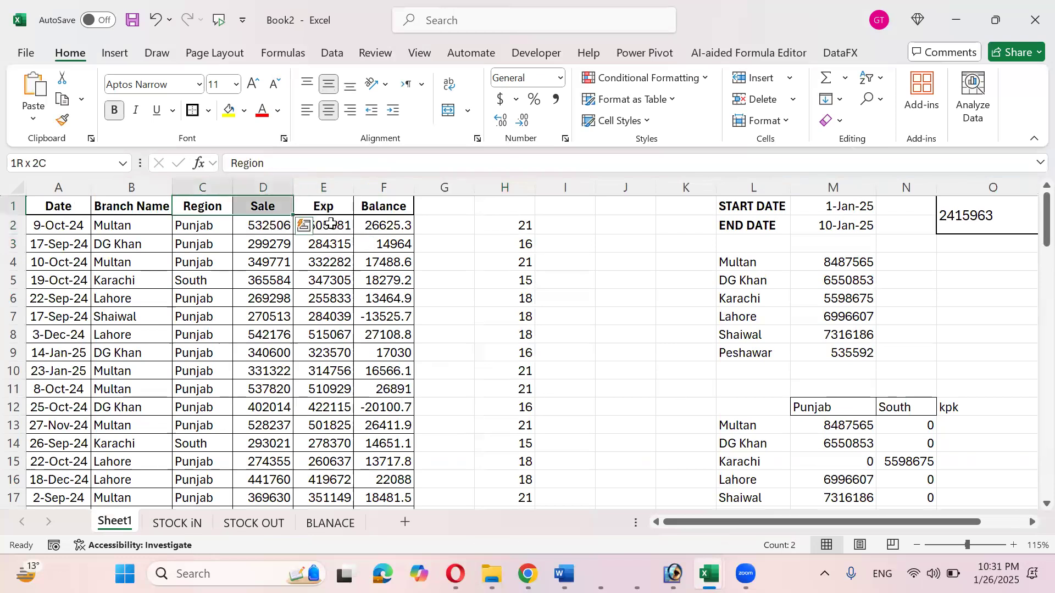
key(ctrl+shift+Down)
key(ctrl+c)
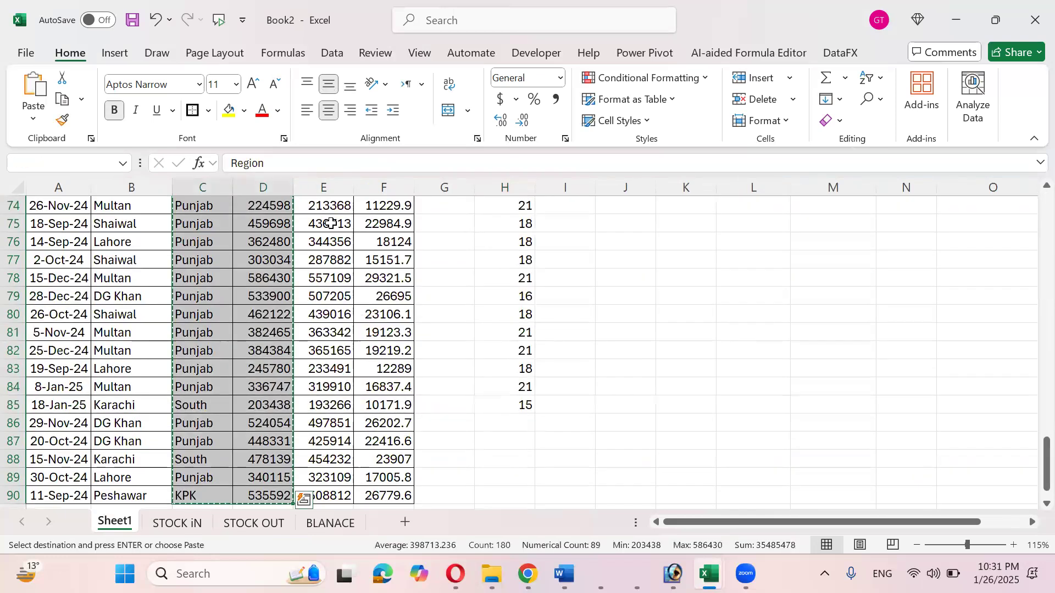
- Paste the data into D2 on a new Sheet5 and widen column D
click(404, 521)
click(213, 218)
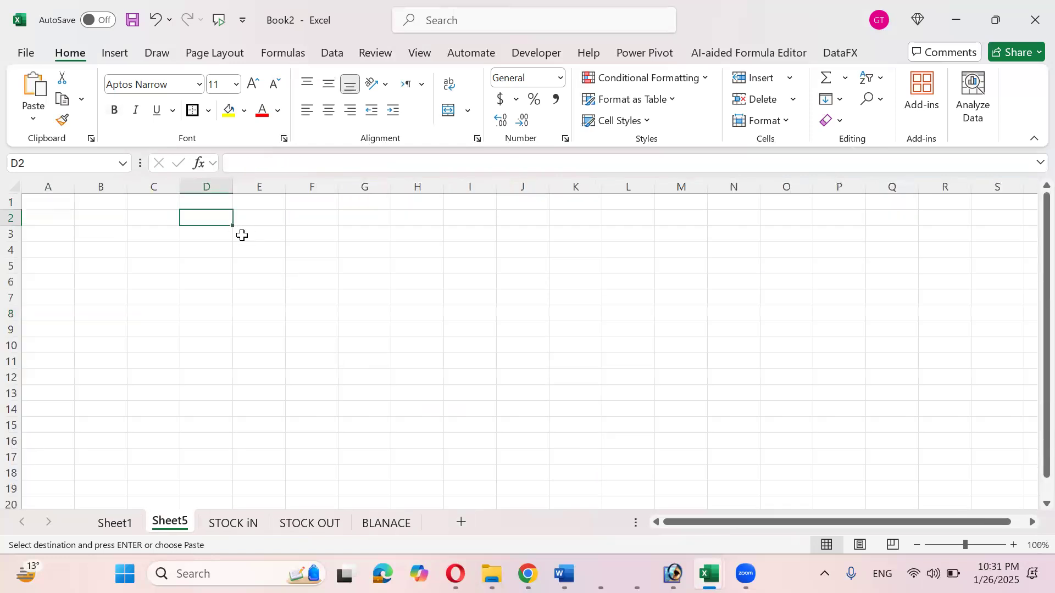
key(ctrl+v)
drag(233, 186, 382, 185)
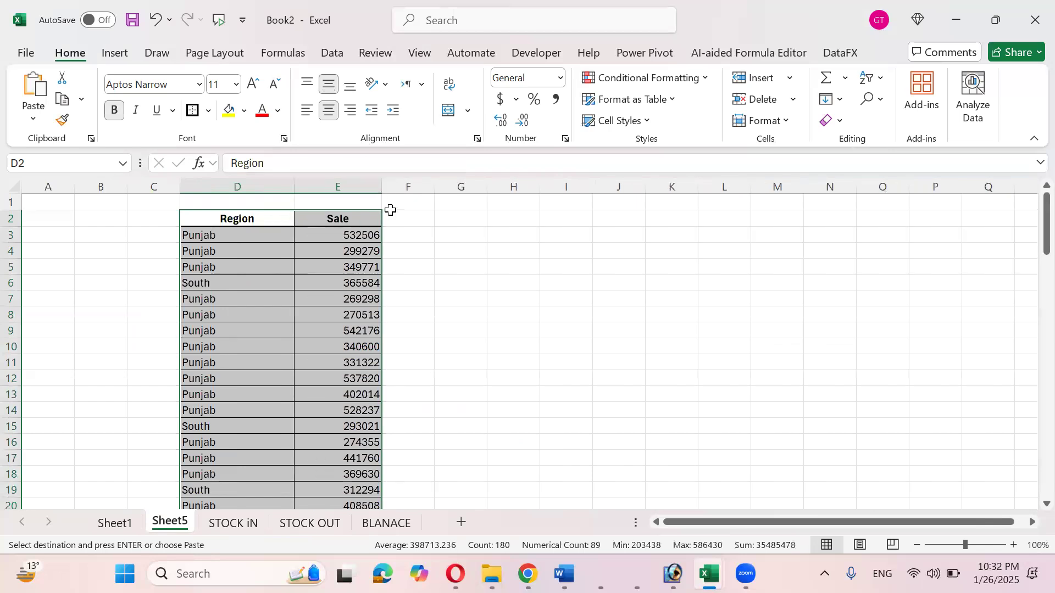
- Check the Sale values down to row 91, then move to G2 and cancel the copy
click(368, 234)
key(ctrl+shift+Down)
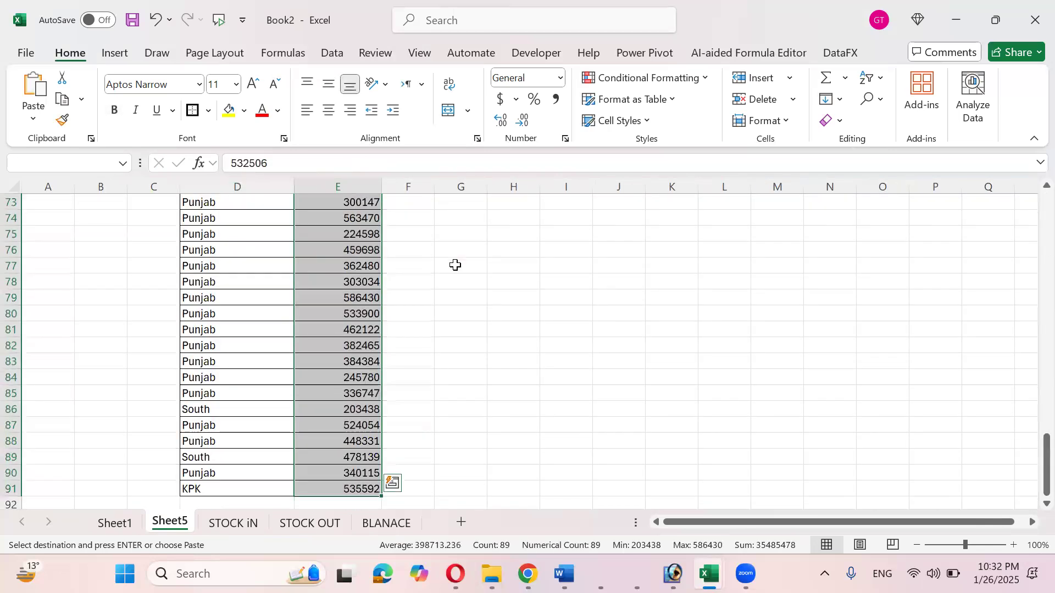
key(ctrl+Up)
key(ctrl+Up)
key(Right)
key(Right)
key(Down)
key(Down)
key(Up)
key(Up)
key(Down)
key(Down)
key(Up)
key(Escape)
- Add the Max and Min headings in G2 and H2
text(Max)
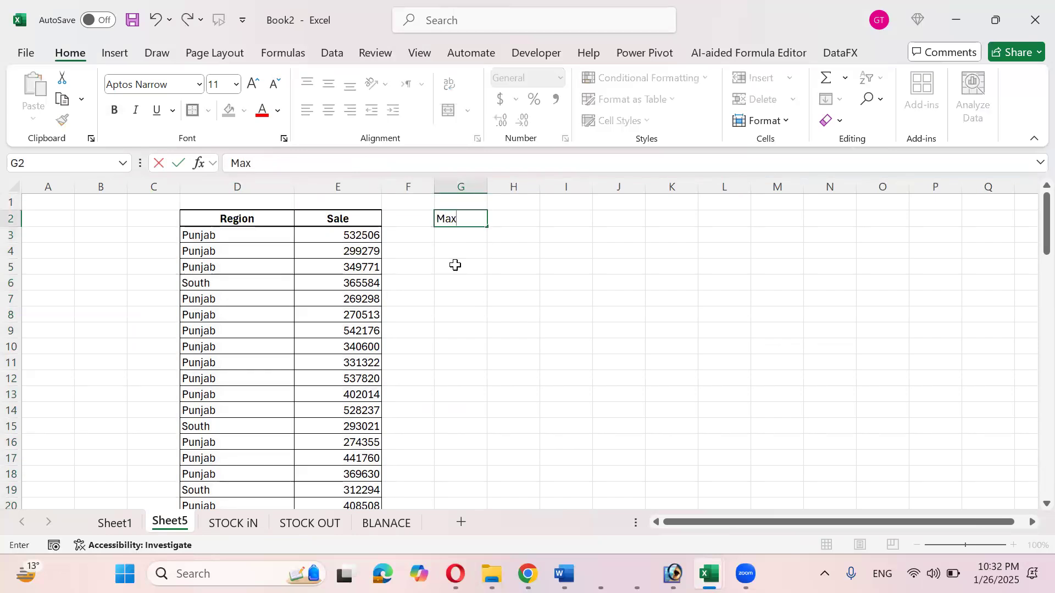
key(Tab)
text(Mi)
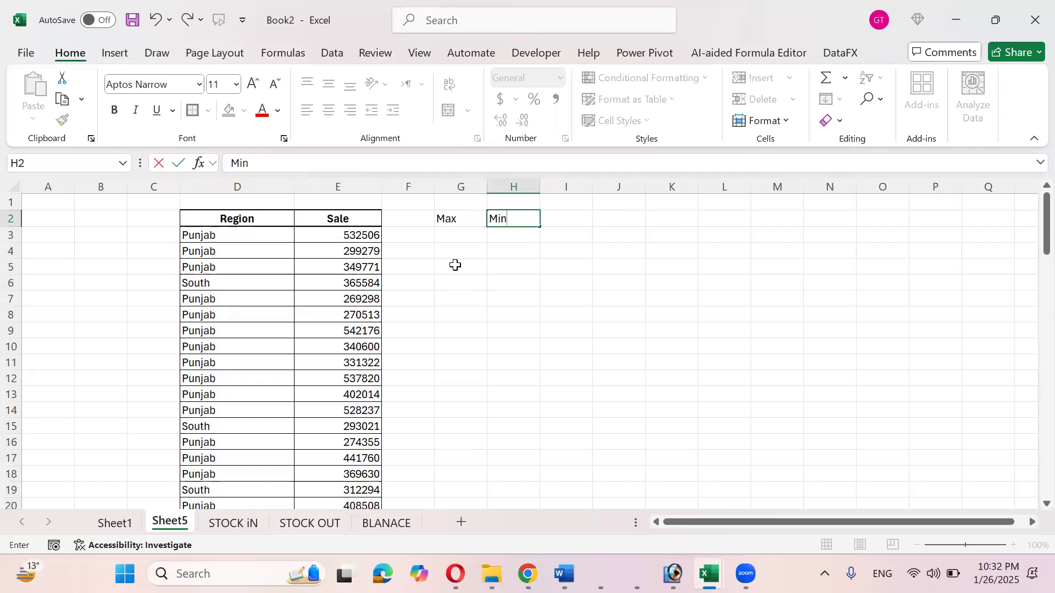
key(Return)
- Enter =MAX(E3:E91) in G3, returning 586430
key(Left)
text(=ma)
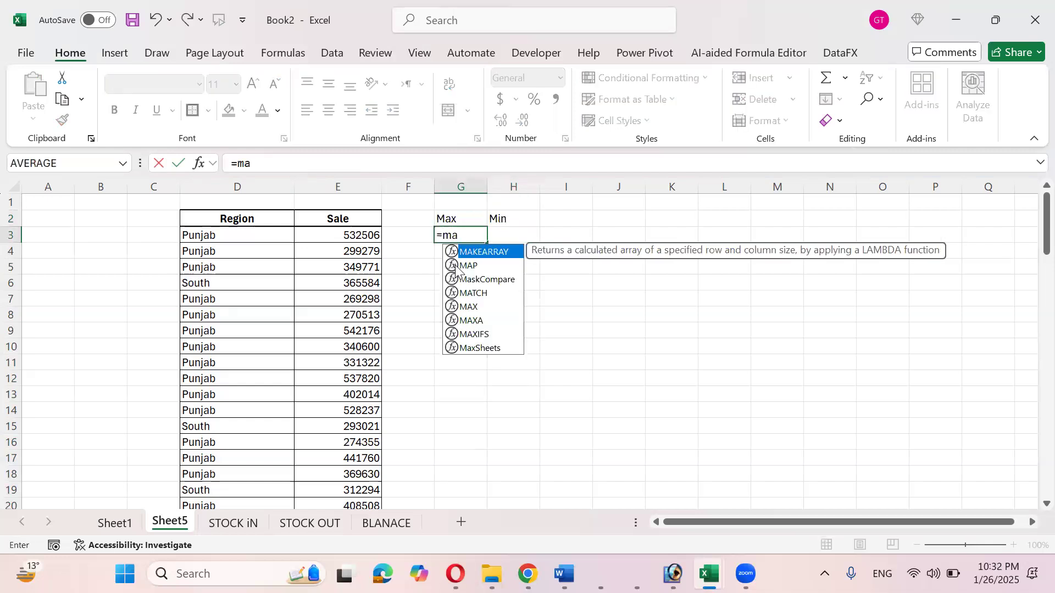
text(x)
key(Tab)
key(Left)
key(Left)
key(ctrl+shift+Down)
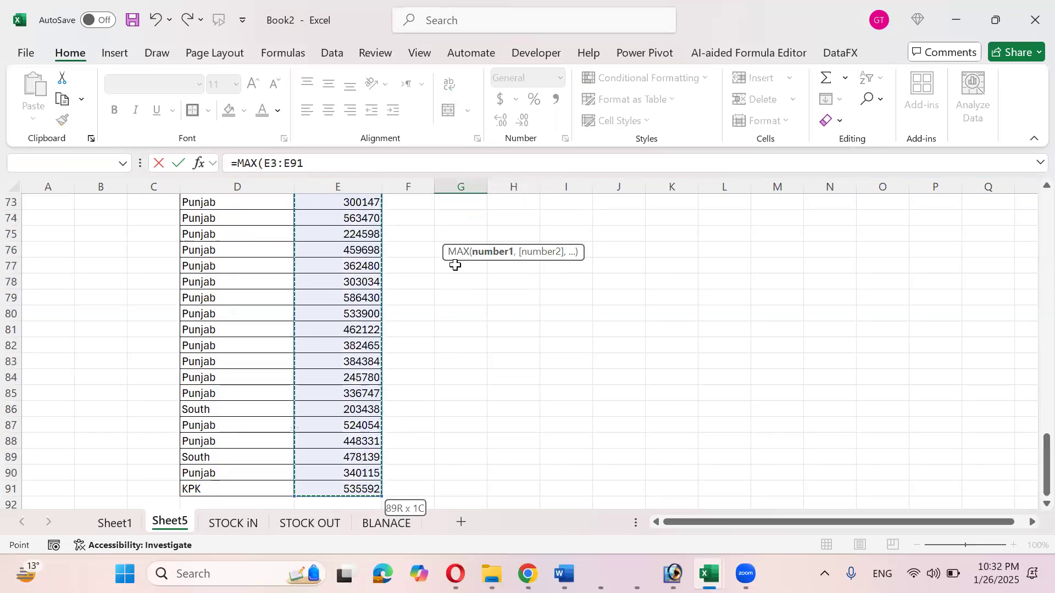
scroll(455, 265, up, 12)
scroll(456, 266, up, 12)
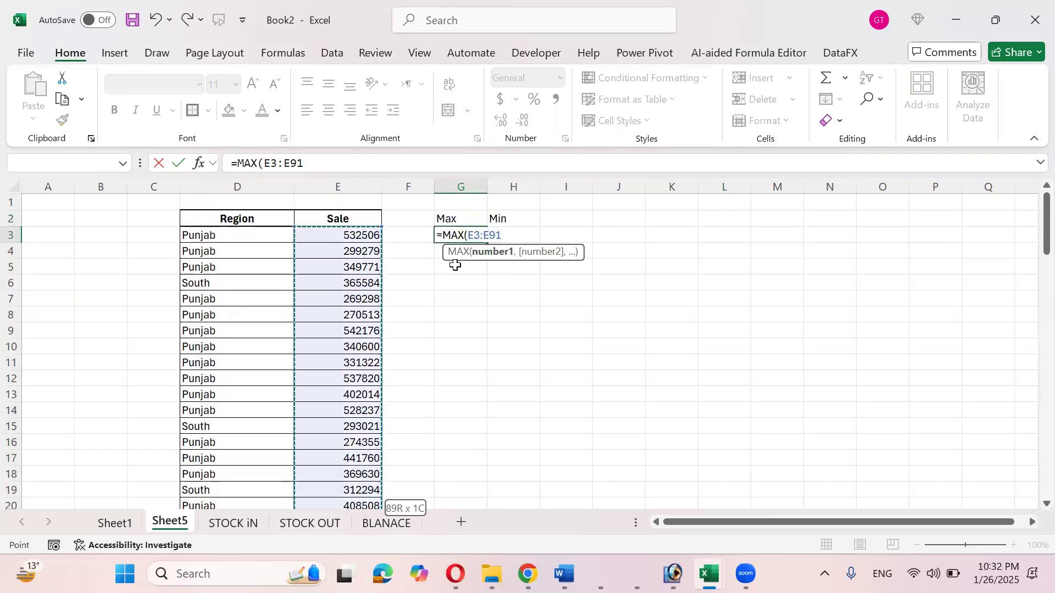
text())
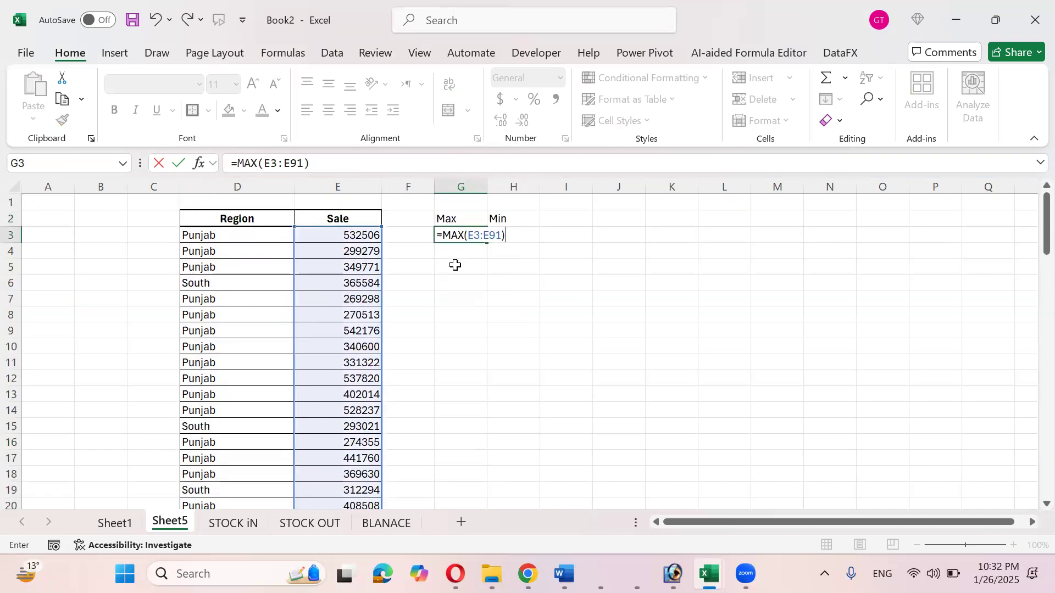
key(ctrl+Return)
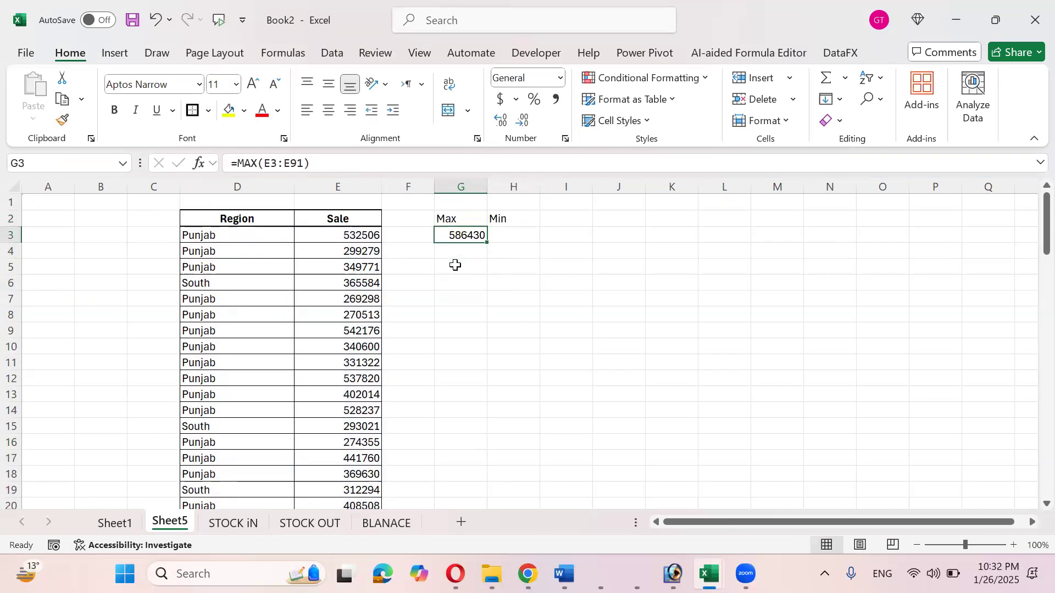
click(372, 236)
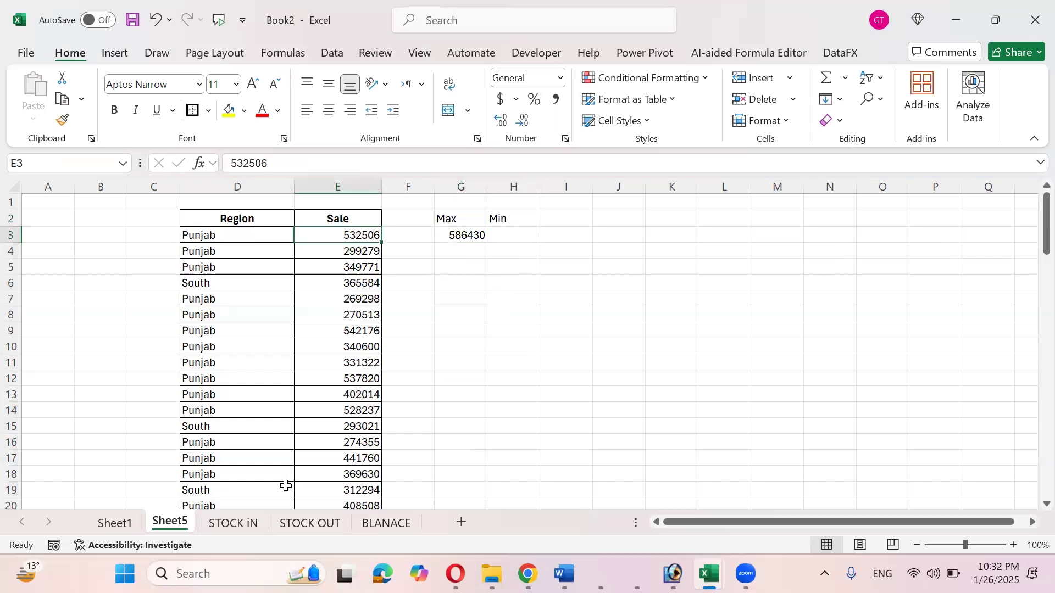
- Enter =MIN(E3:E91) in H3, returning 203438
click(505, 234)
text(=min)
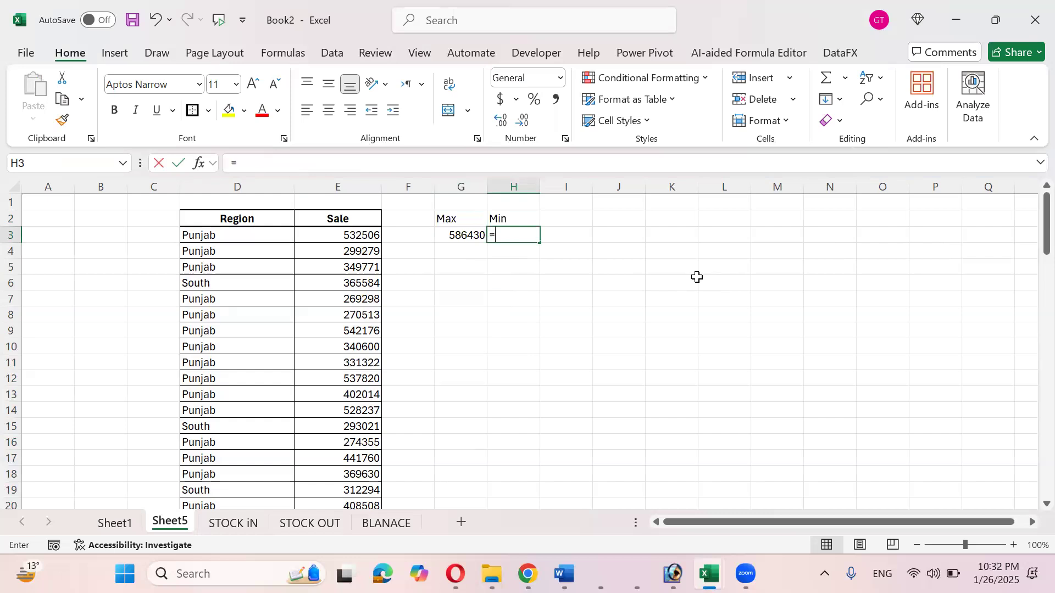
key(Tab)
key(Left)
key(Left)
key(Left)
key(ctrl+shift+Down)
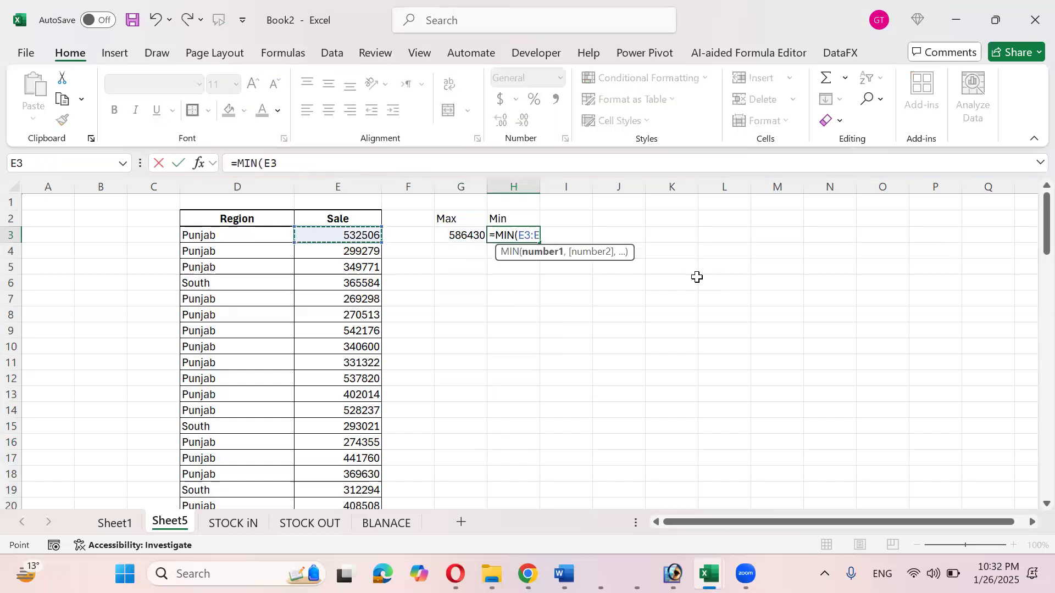
key(Return)
- Review the MAX and MIN formulas, leaving both unchanged
key(Up)
key(Up)
key(Down)
key(Down)
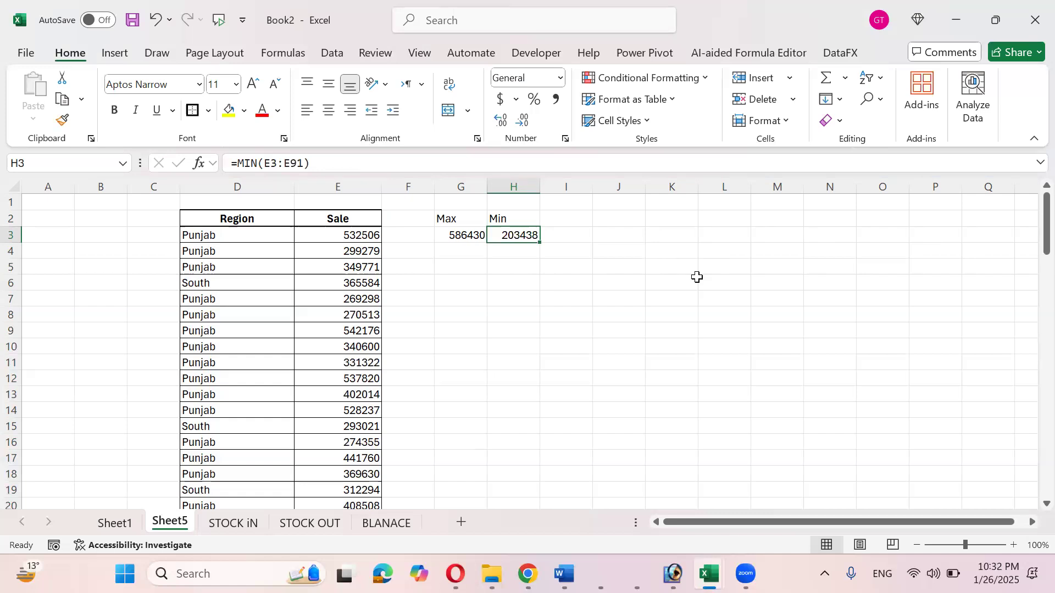
key(Left)
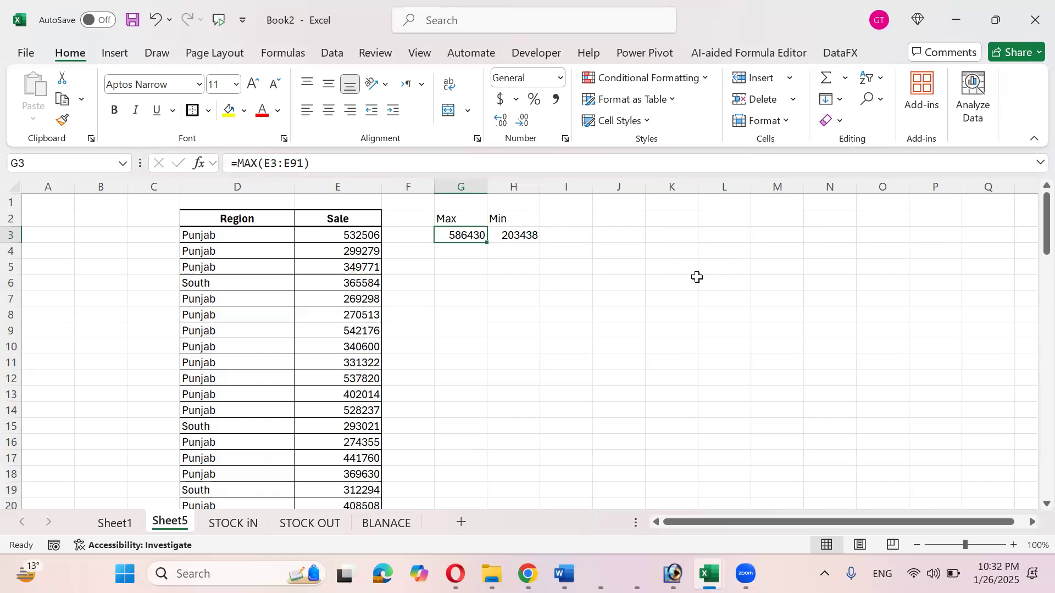
key(F2)
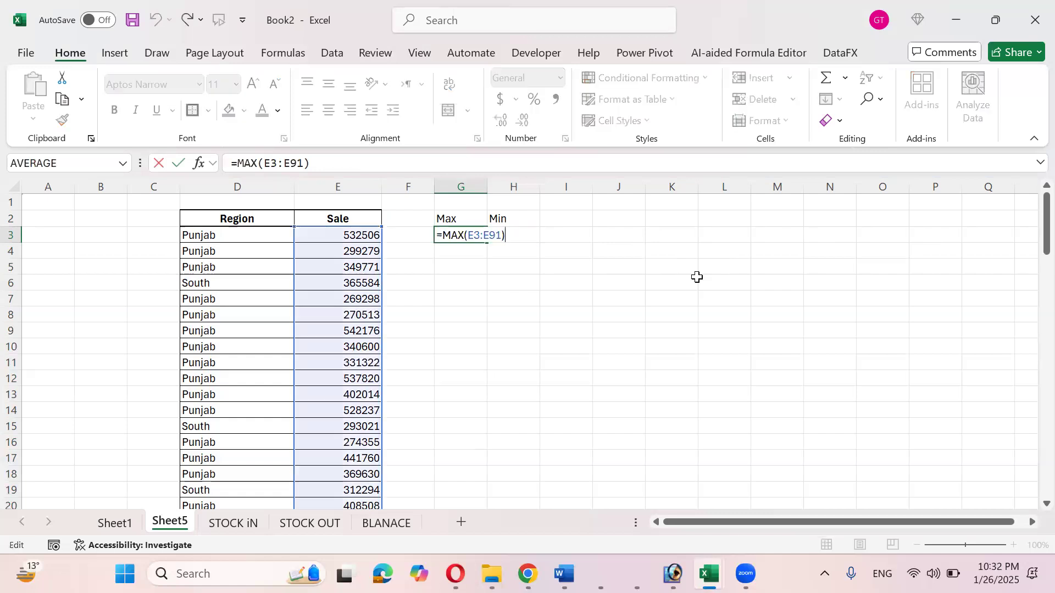
key(Return)
key(Up)
key(Up)
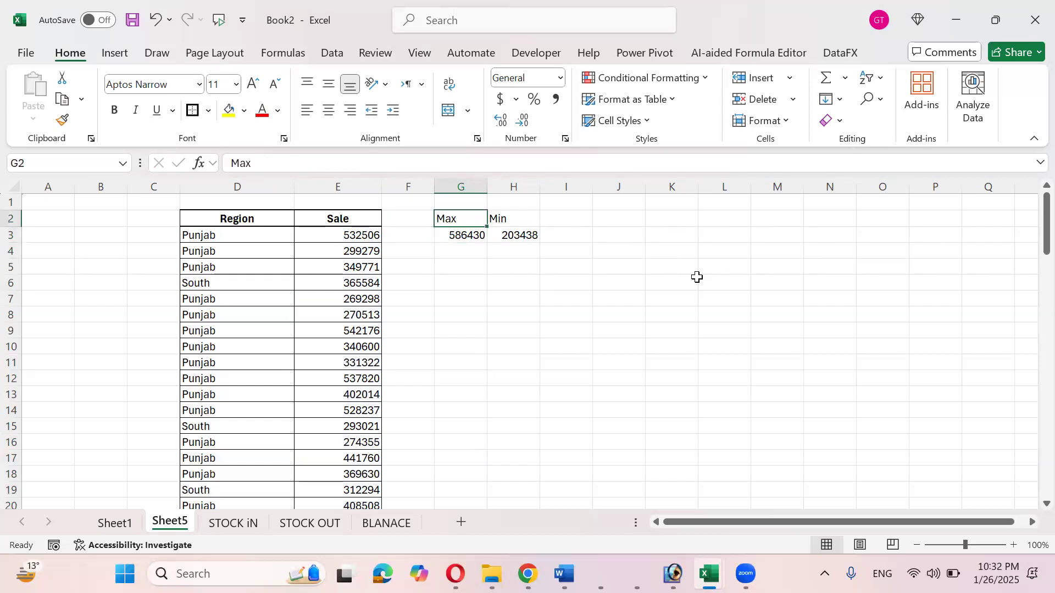
key(Right)
key(Down)
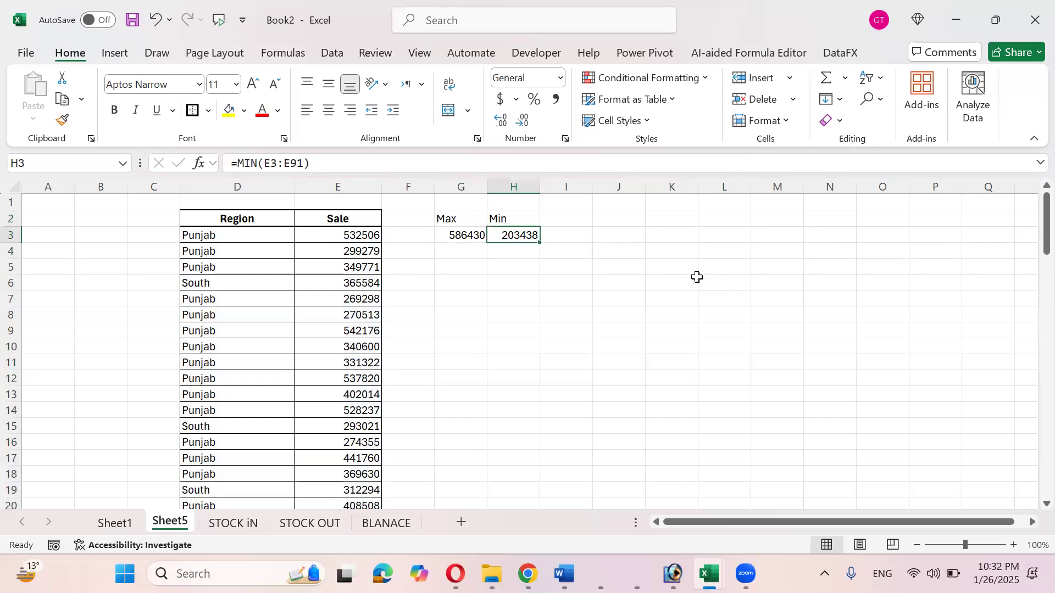
key(F2)
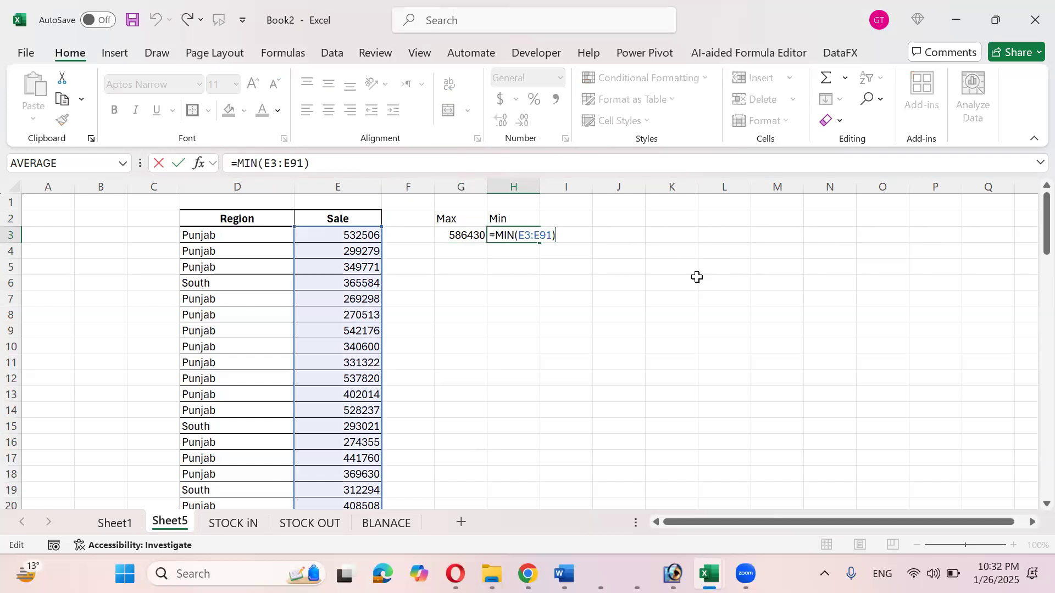
key(Return)
key(Up)
key(Up)
key(Down)
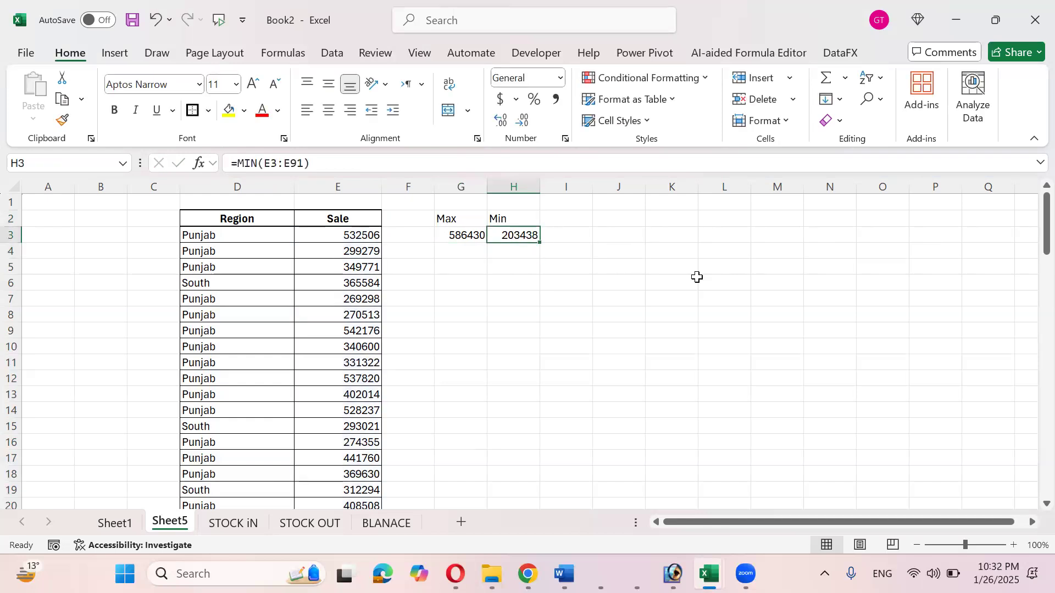
- Type the Large heading in I2
key(Up)
key(Right)
text(Large)
key(Tab)
- Add the Small heading in J2
text(Small)
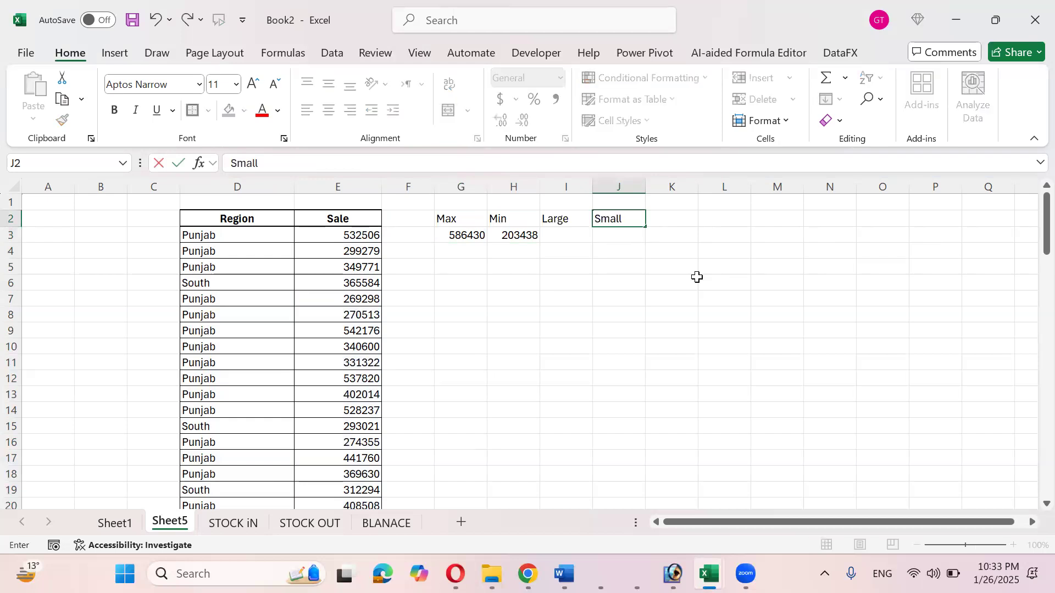
key(Return)
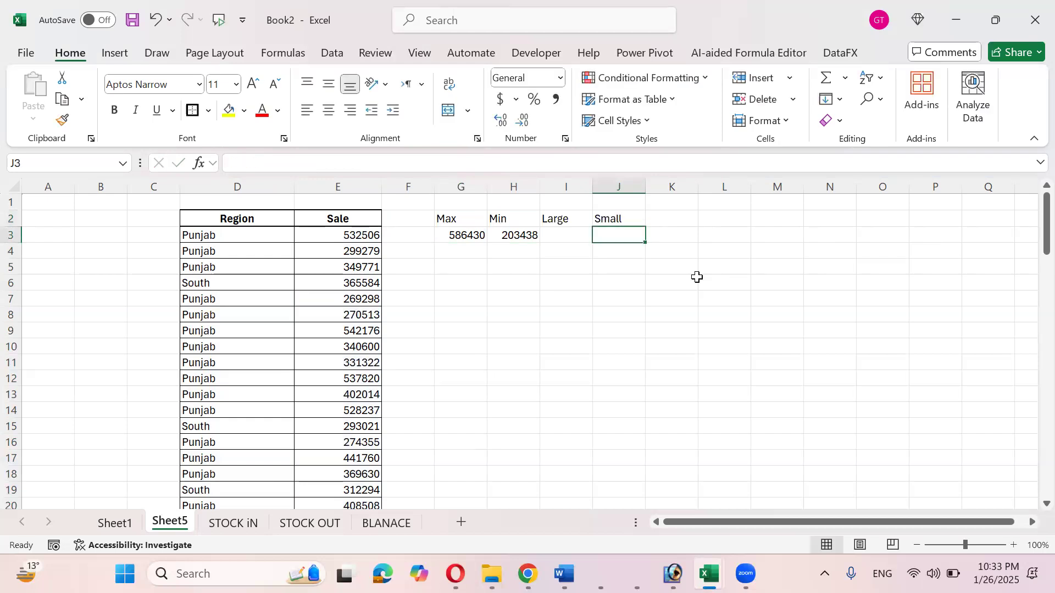
key(Left)
- Enter =LARGE(E3:E91,1) in I3, returning 586430, and select it together with G3
text(=)
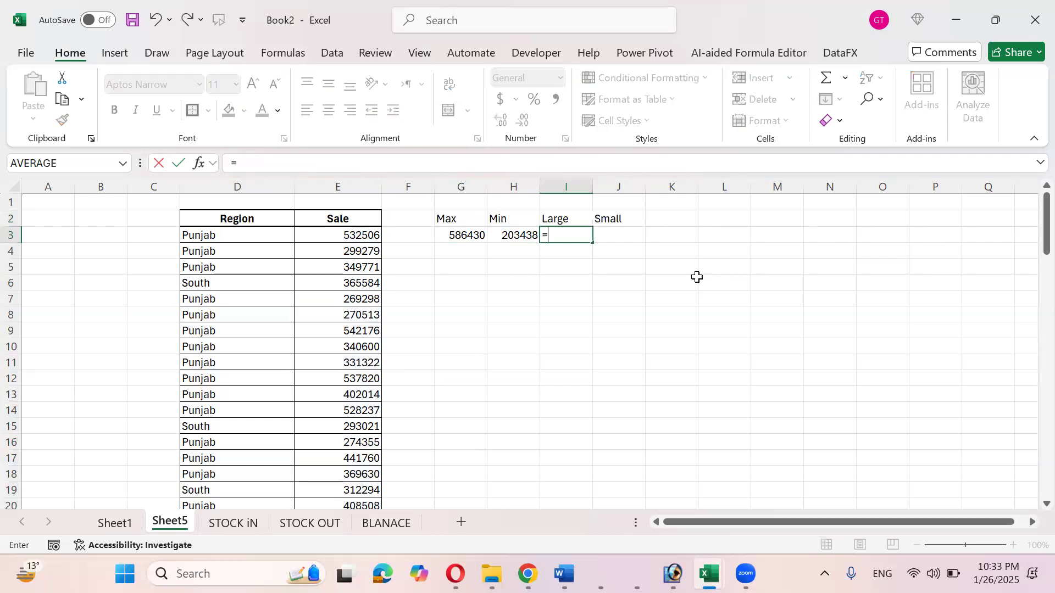
text(large)
key(Tab)
key(Left)
key(Left)
key(Left)
key(Left)
key(ctrl+shift+Down)
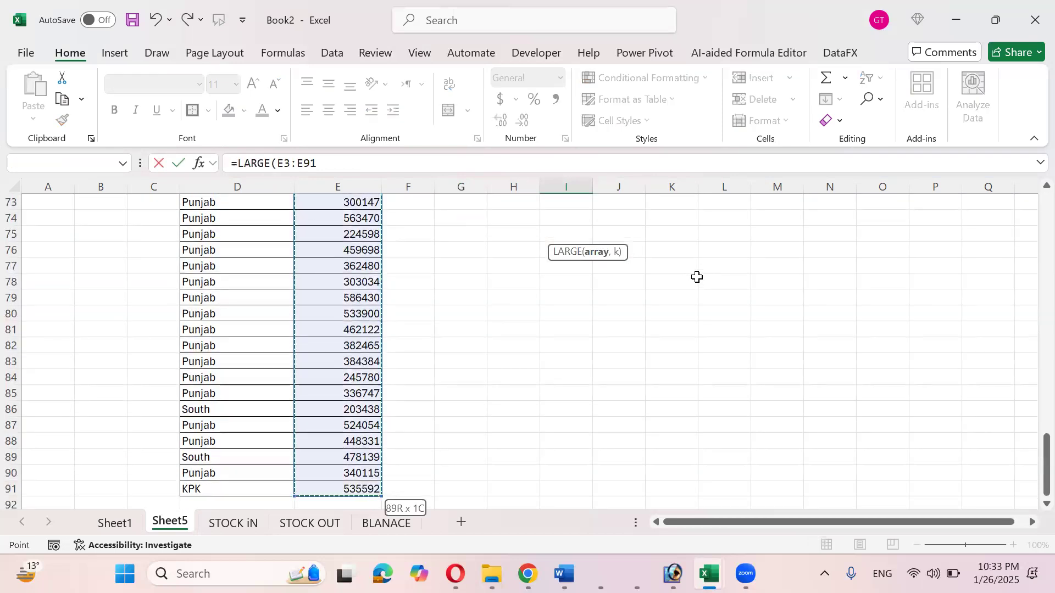
scroll(697, 277, up, 20)
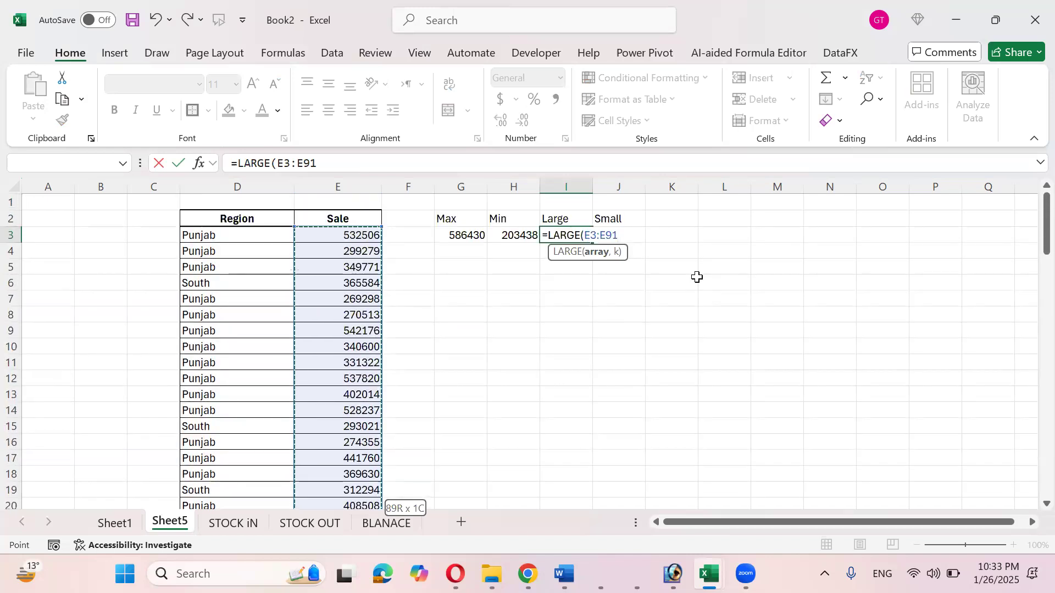
text(,)
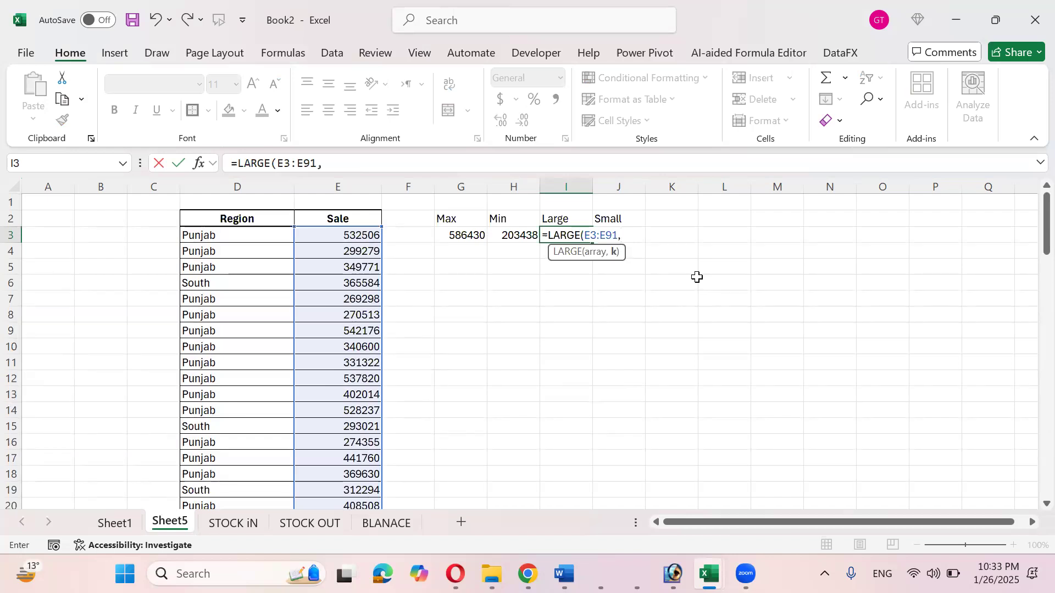
text(1))
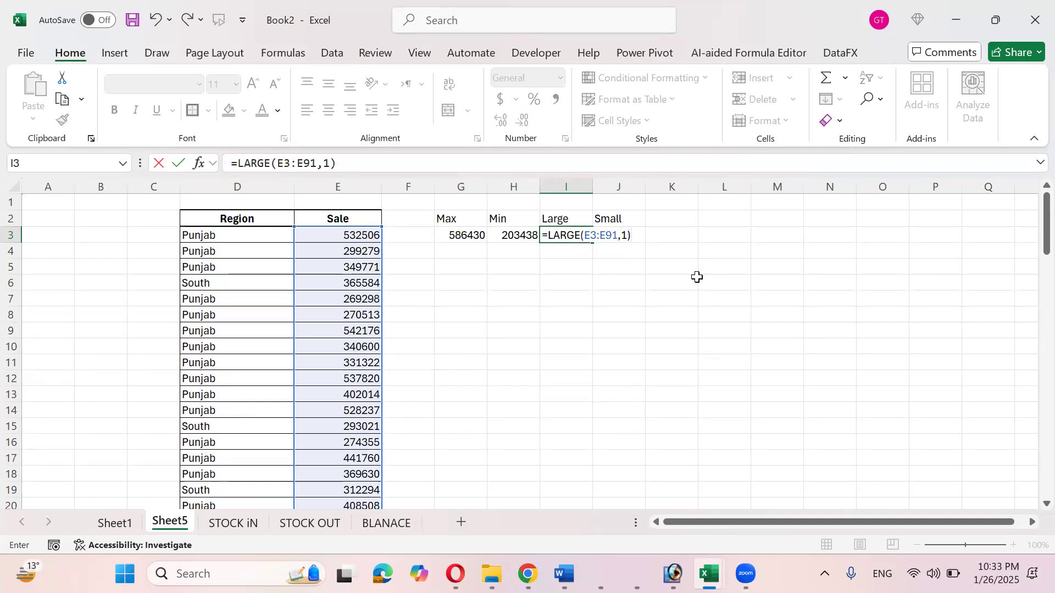
key(Return)
key(Up)
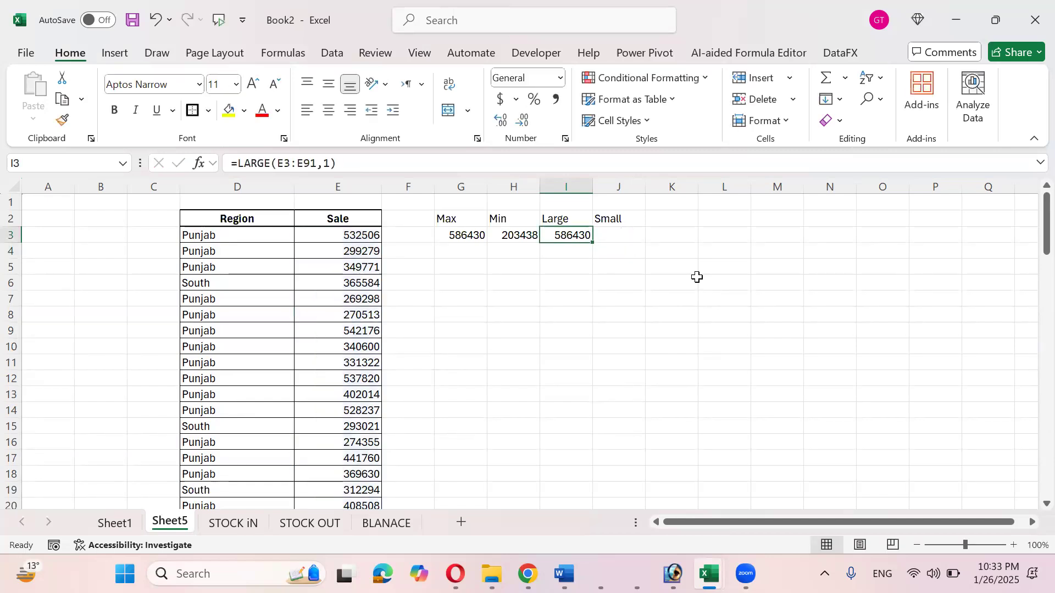
ctrl+click(464, 229)
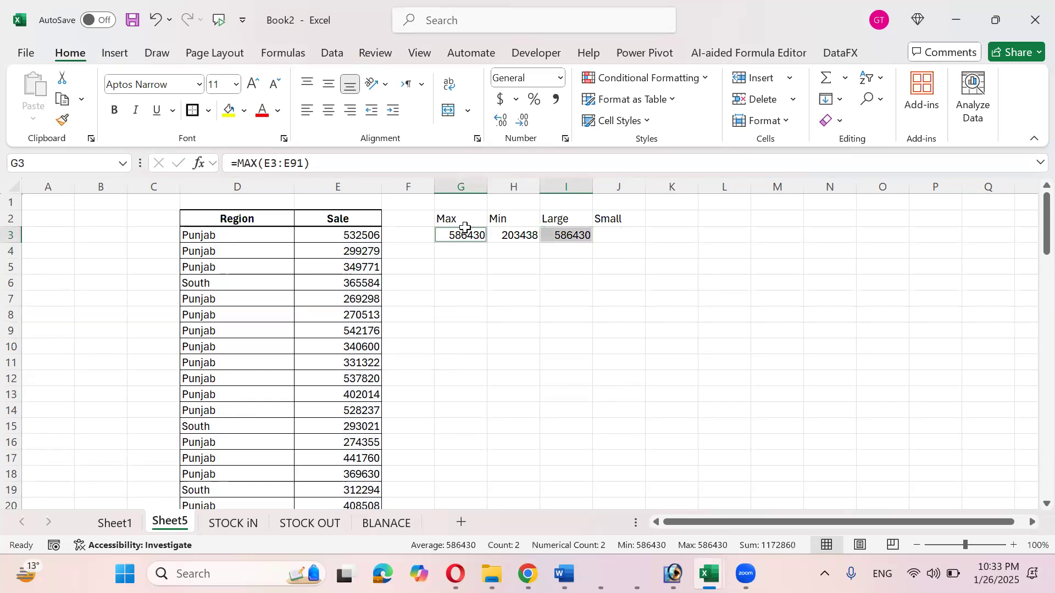
- Fill G3 and I3 yellow, then change the LARGE k argument in I3 to 2
click(229, 111)
click(568, 234)
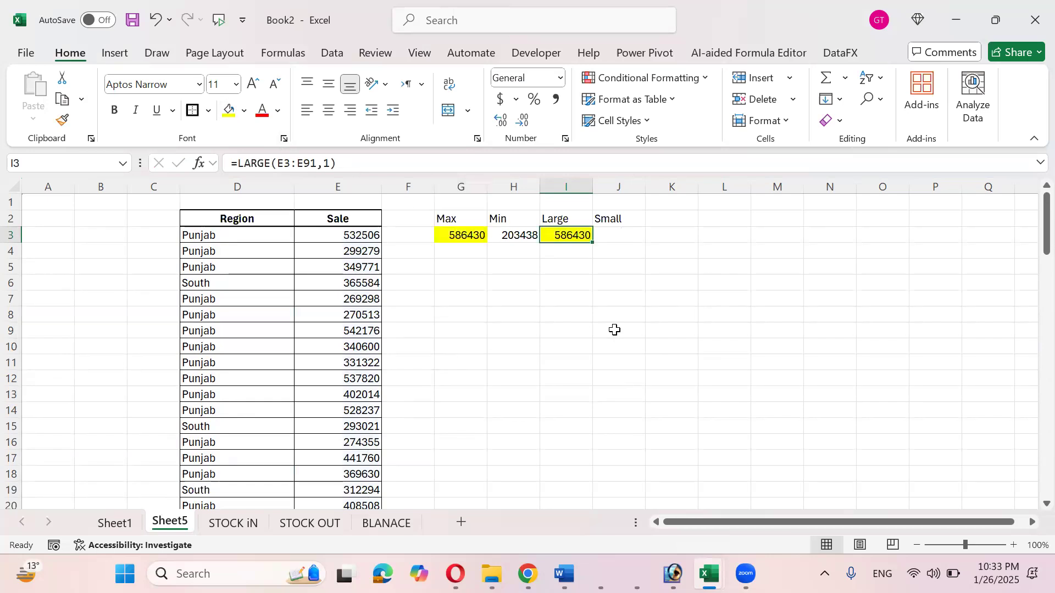
key(F2)
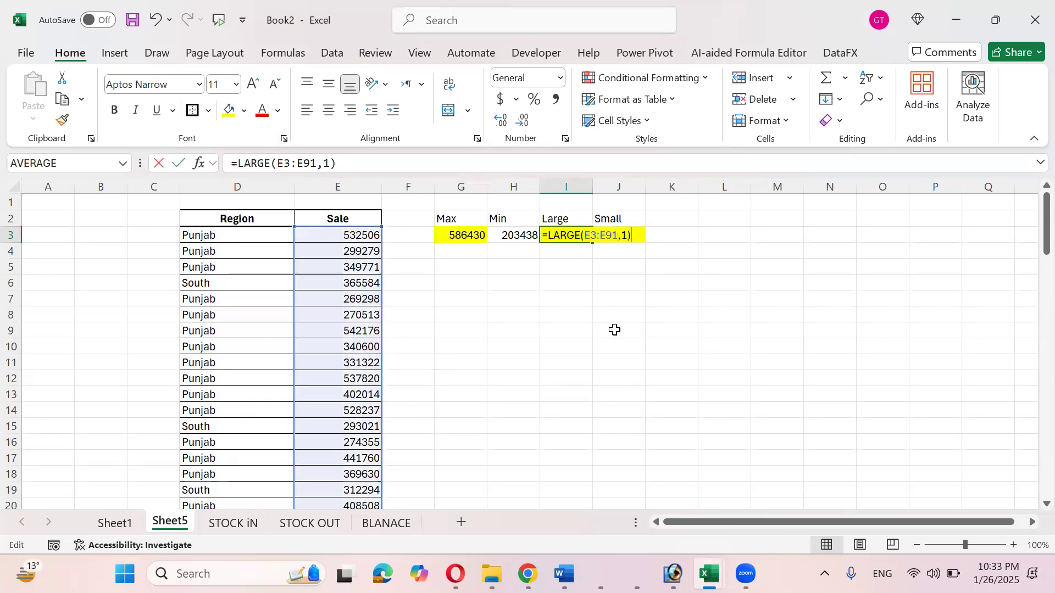
key(Left)
key(shift+Left)
text(2)
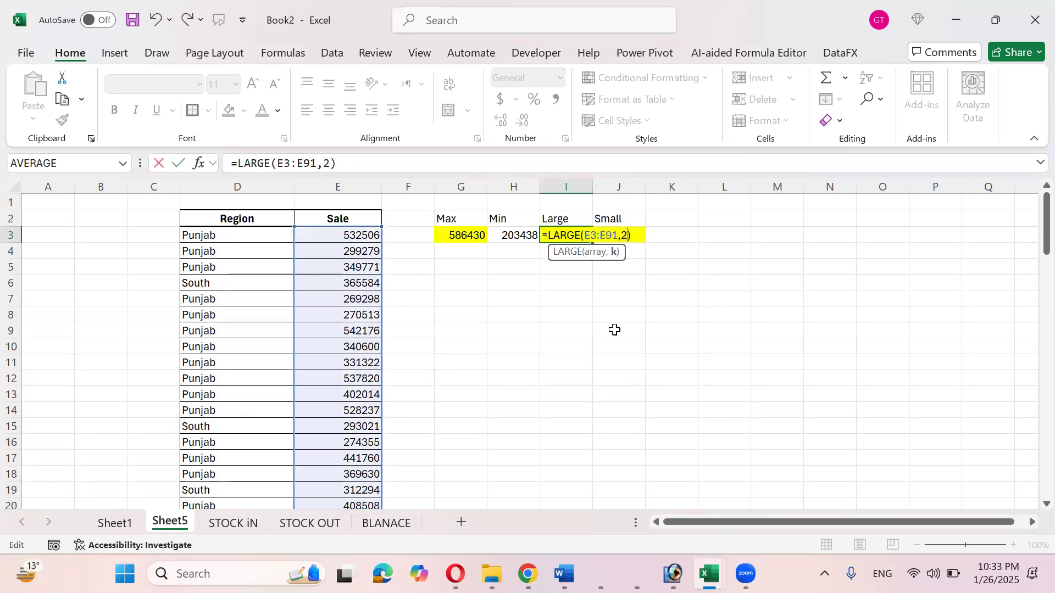
key(Return)
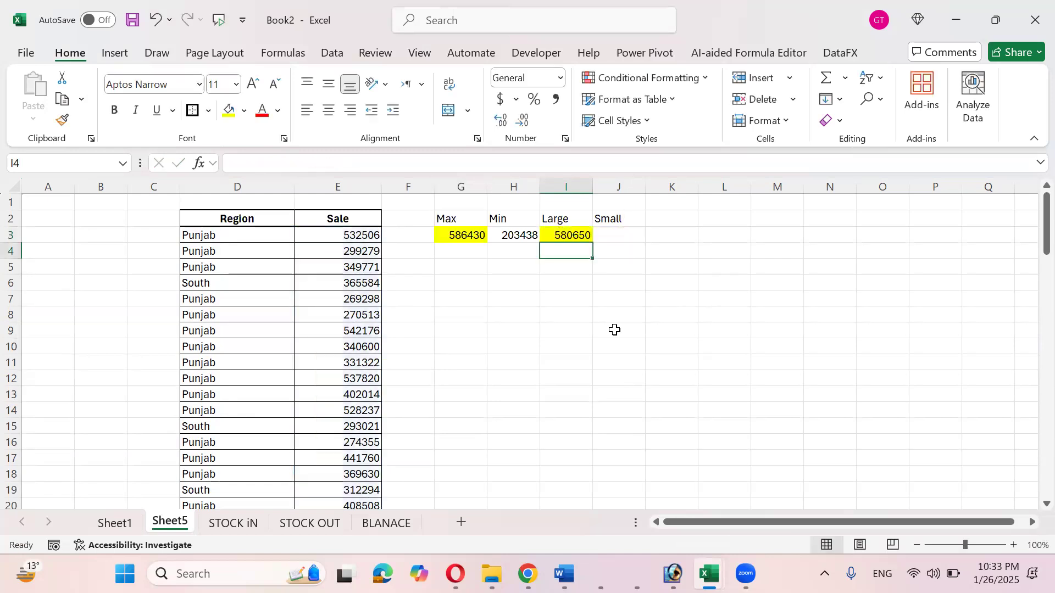
- Change the LARGE k argument to 3 so I3 returns 573856
key(Up)
key(F2)
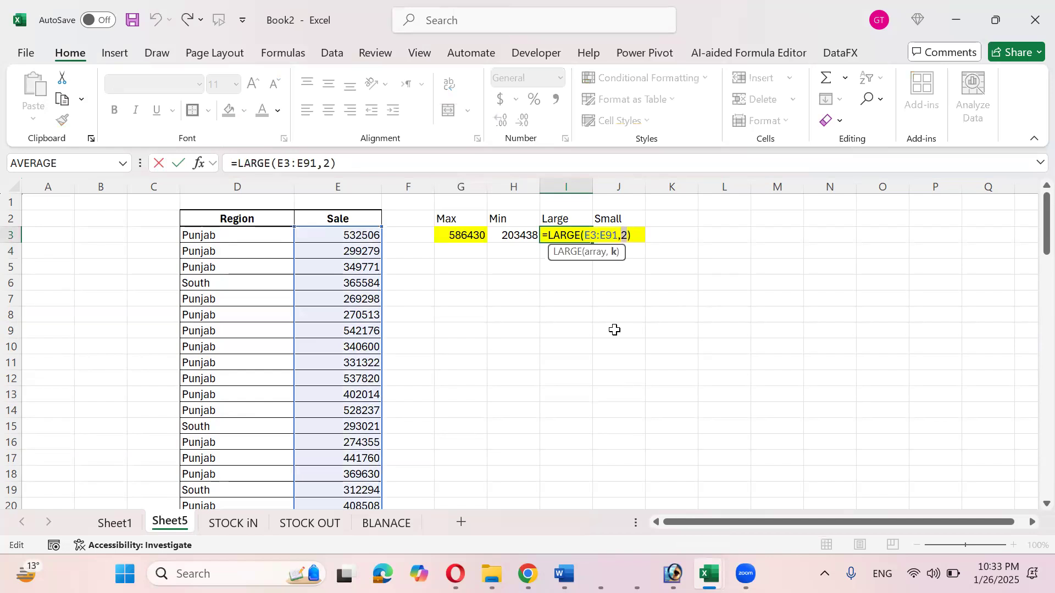
text(3)
key(Return)
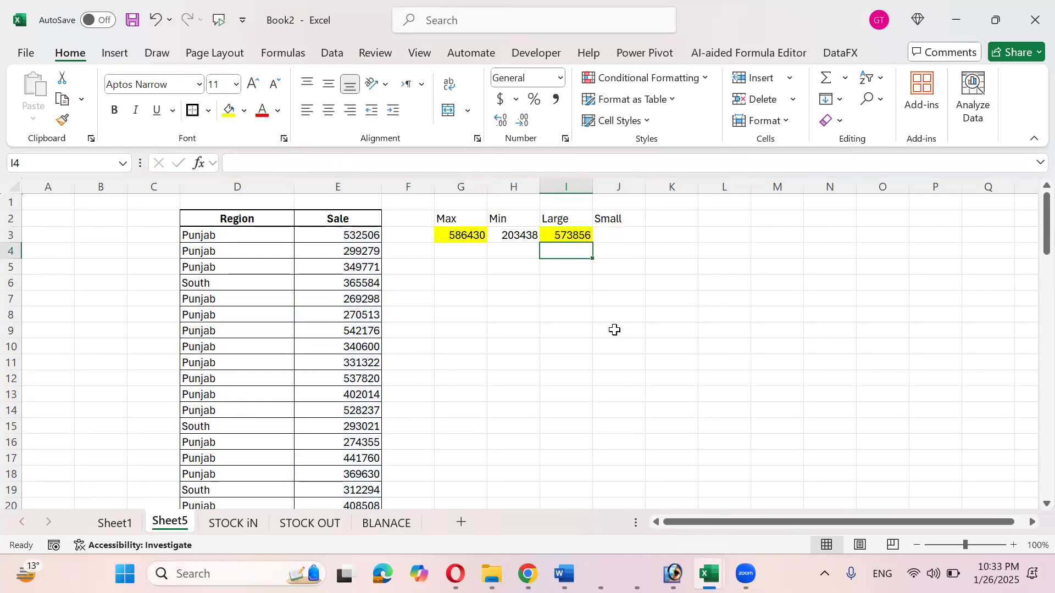
key(Left)
key(Right)
key(Down)
key(Down)
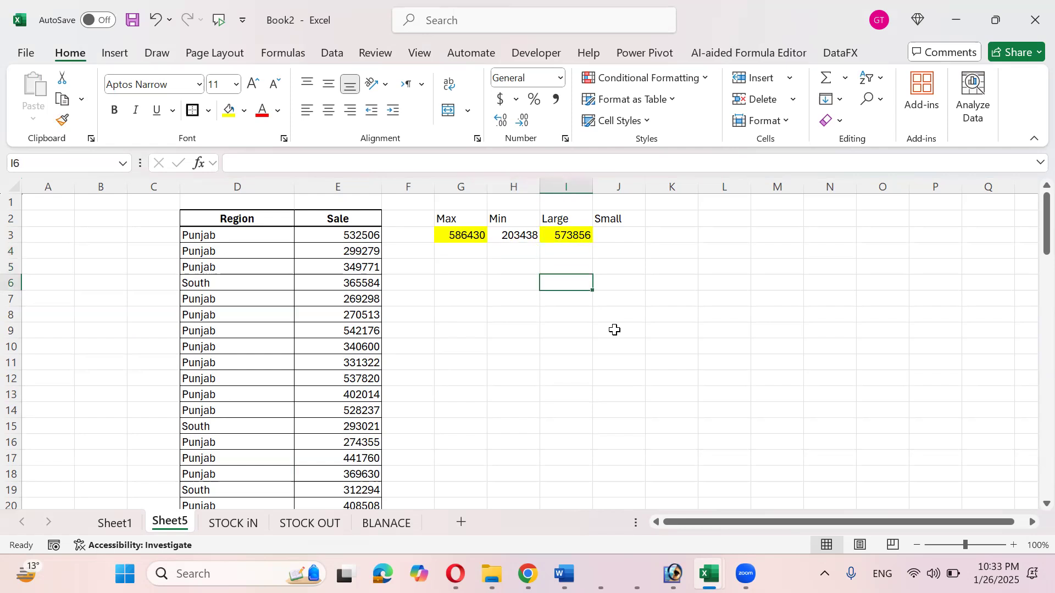
key(Left)
- Type the labels Top1, Top2 and Top3 in H6:H8
text(Top1)
key(Return)
text(Top2)
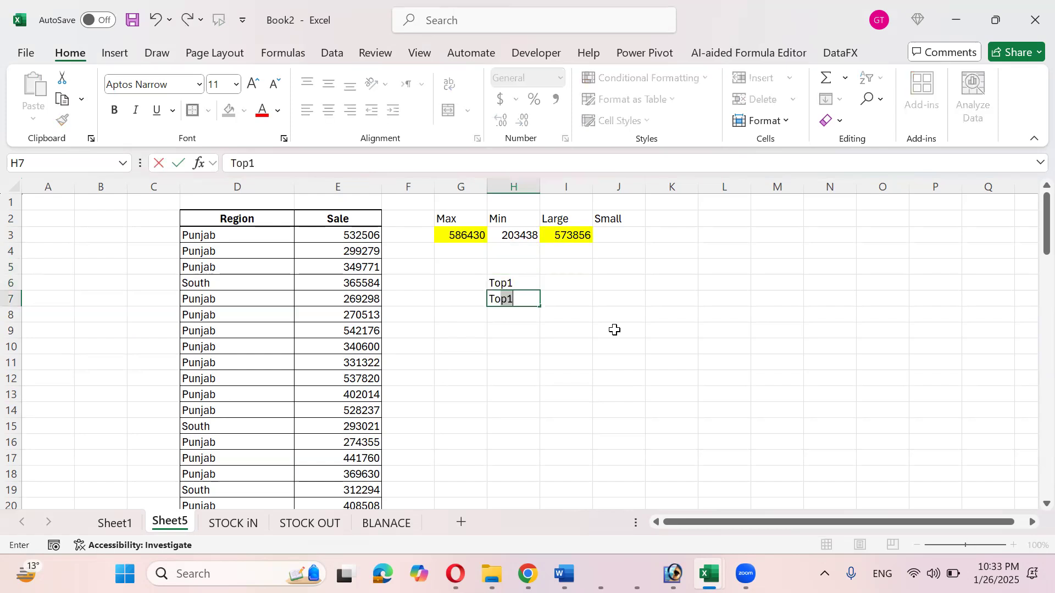
key(Return)
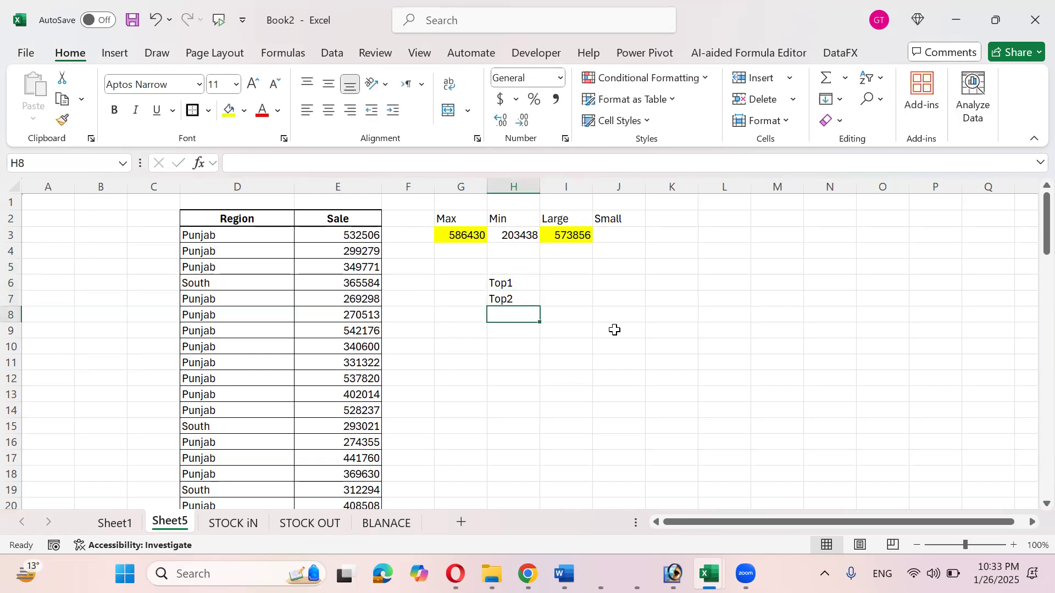
text(Top3)
key(Return)
- Enter =LARGE(E3:E91,{1,2,3}) in I6
key(Up)
key(Up)
key(Up)
key(Up)
key(Right)
key(Up)
key(Up)
key(Down)
key(Down)
key(Down)
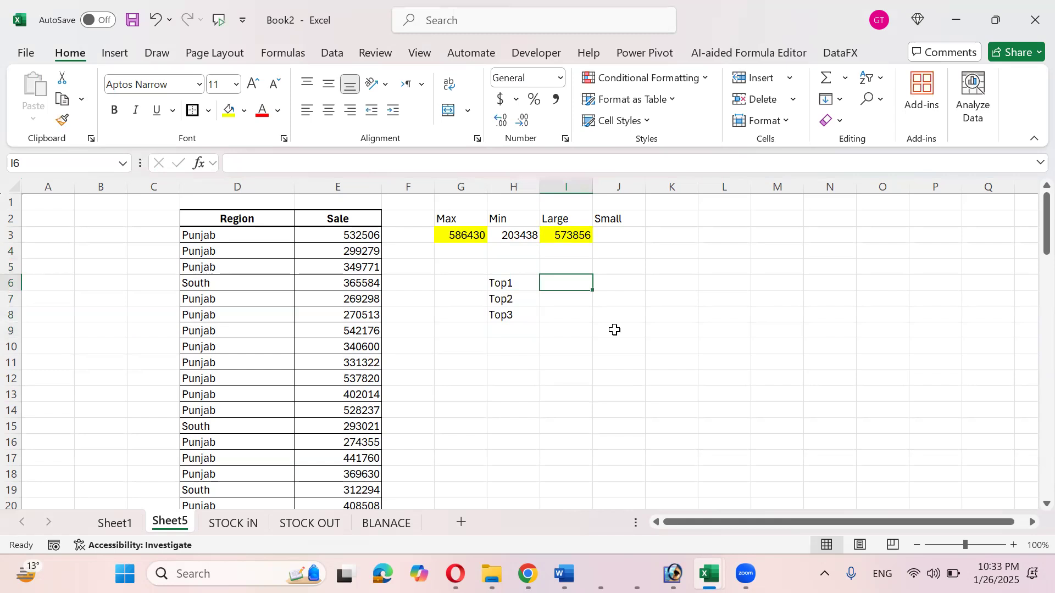
text(=larg)
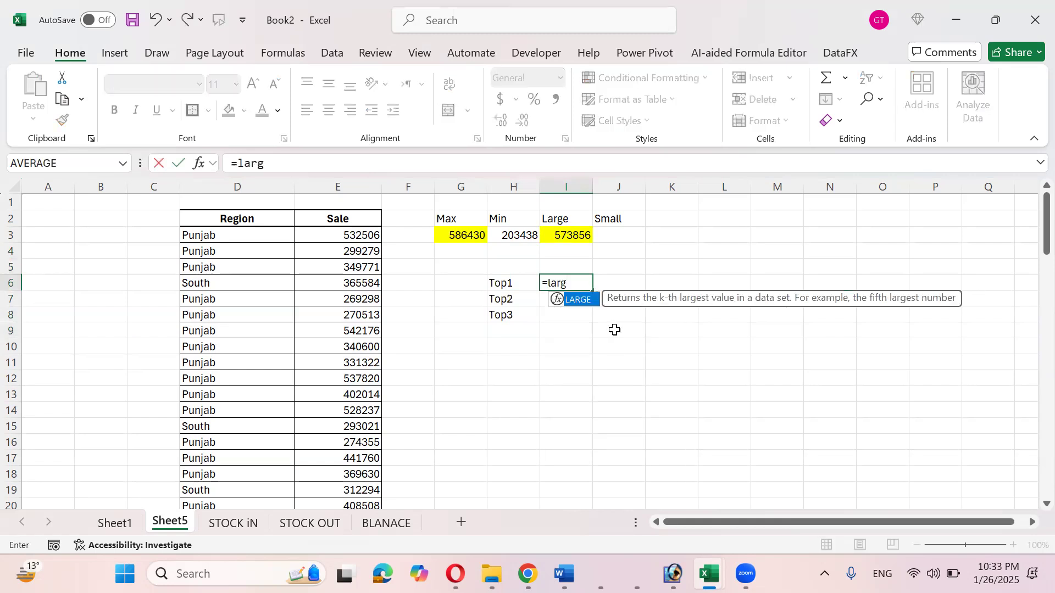
key(Tab)
key(Left)
key(Left)
key(Left)
key(Up)
key(Up)
key(Left)
key(Up)
key(ctrl+shift+Down)
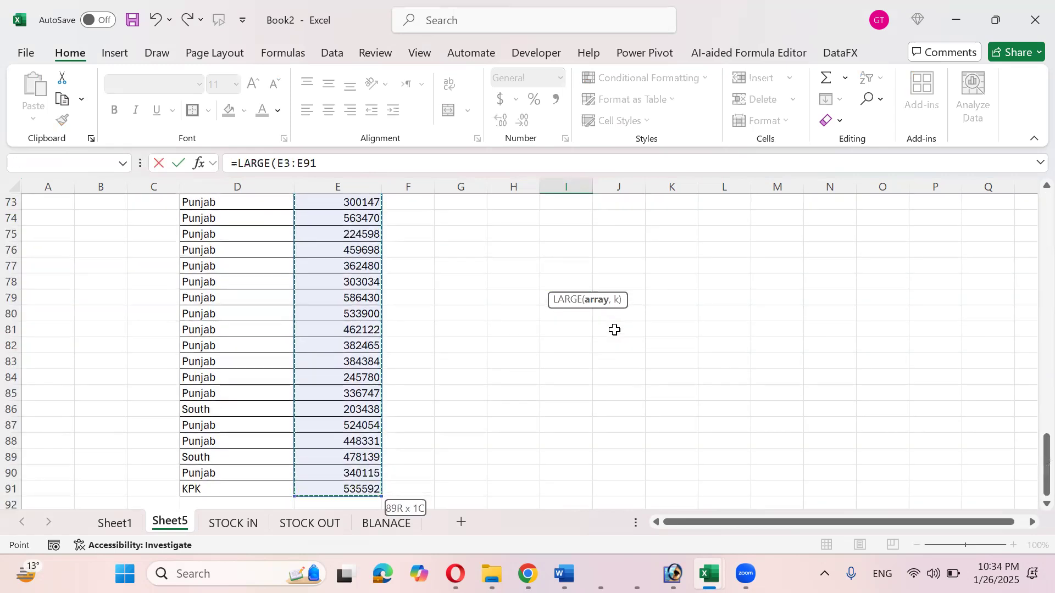
scroll(615, 330, up, 11)
scroll(615, 329, up, 13)
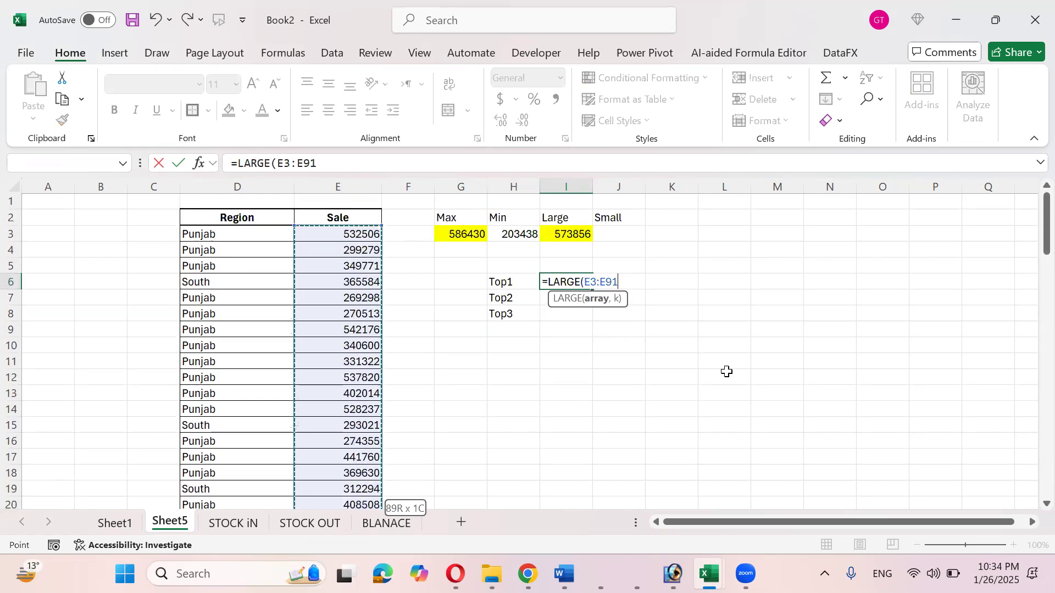
text(,)
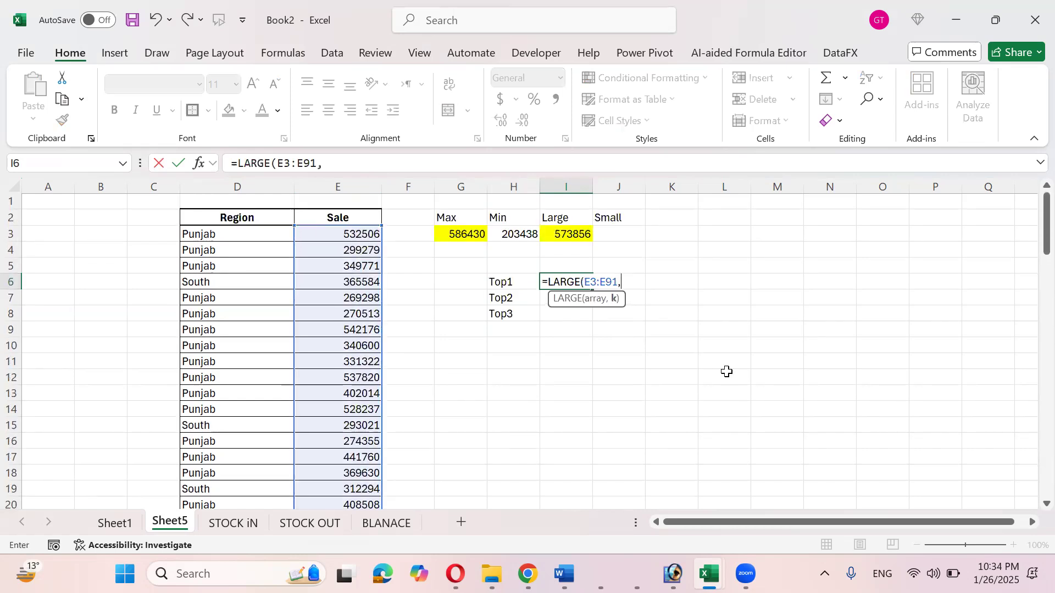
text(3)
key(BackSpace)
text({1,2)
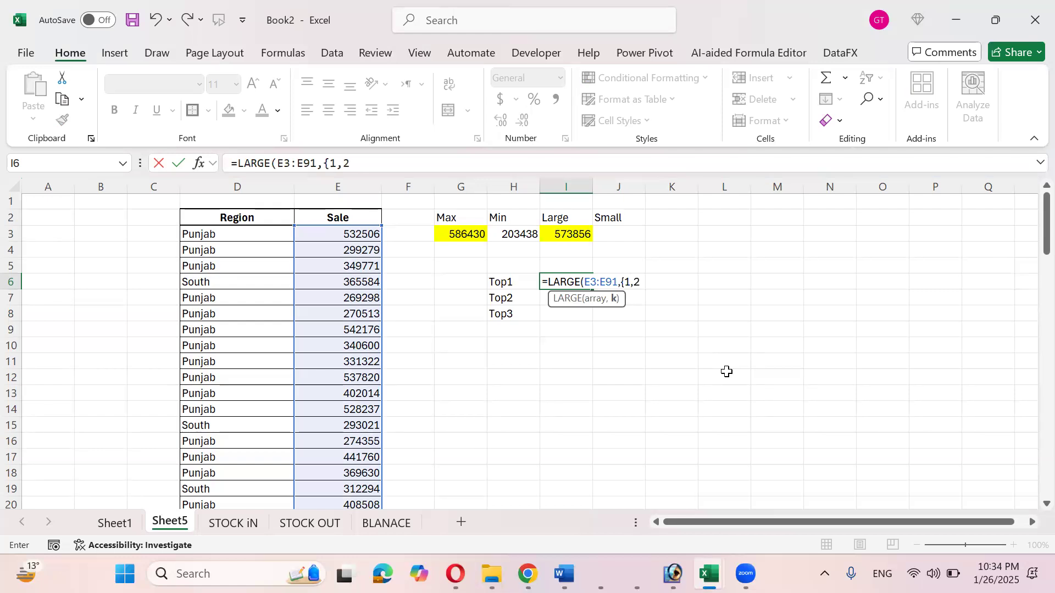
text(,3}))
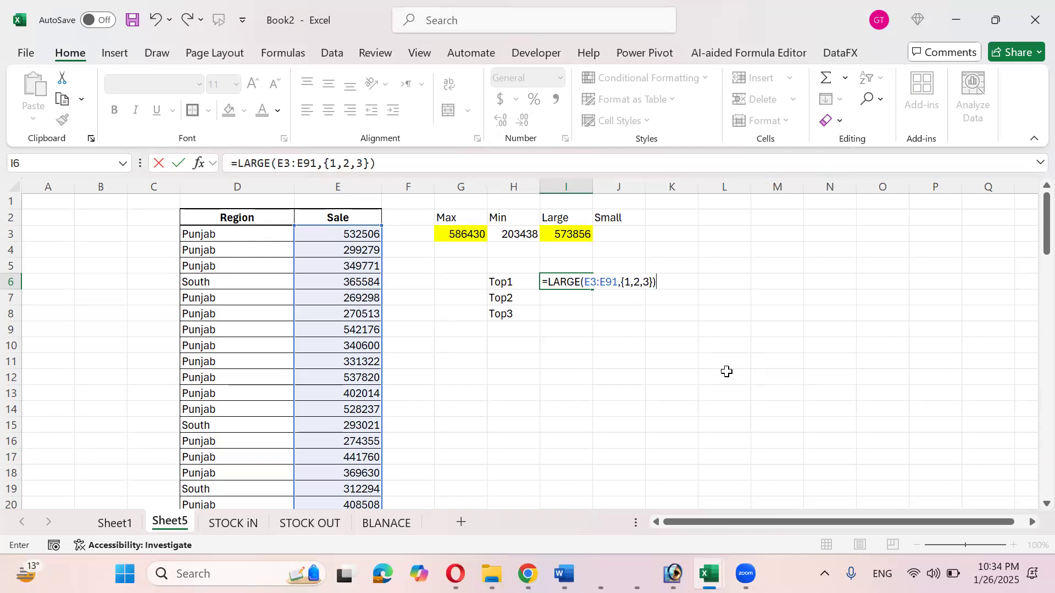
key(Return)
- Change the array separators to semicolons so 586430, 580650 and 573856 spill down I6:I8
key(Up)
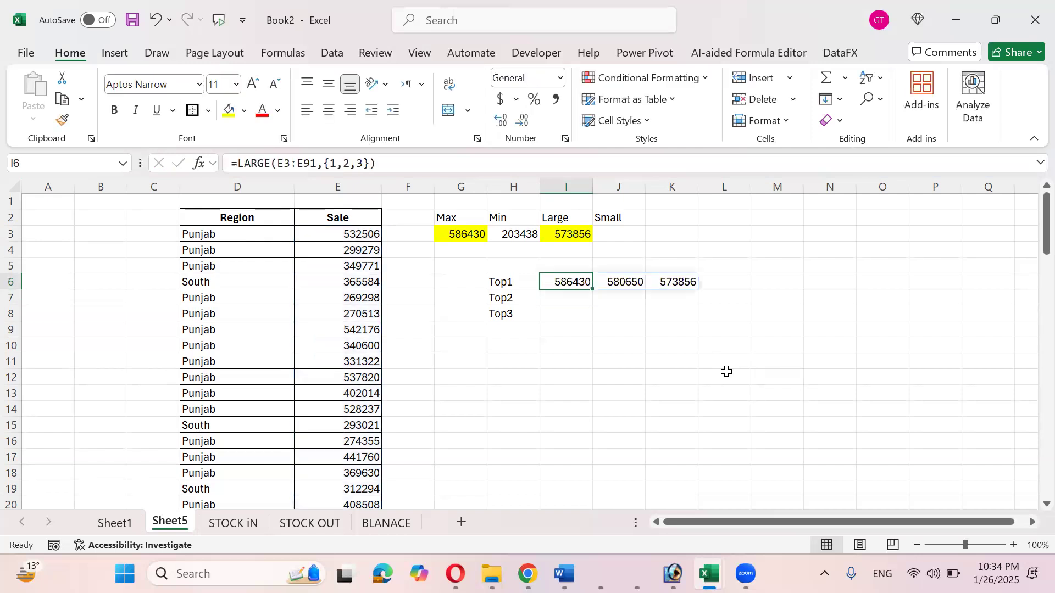
key(Right)
key(Right)
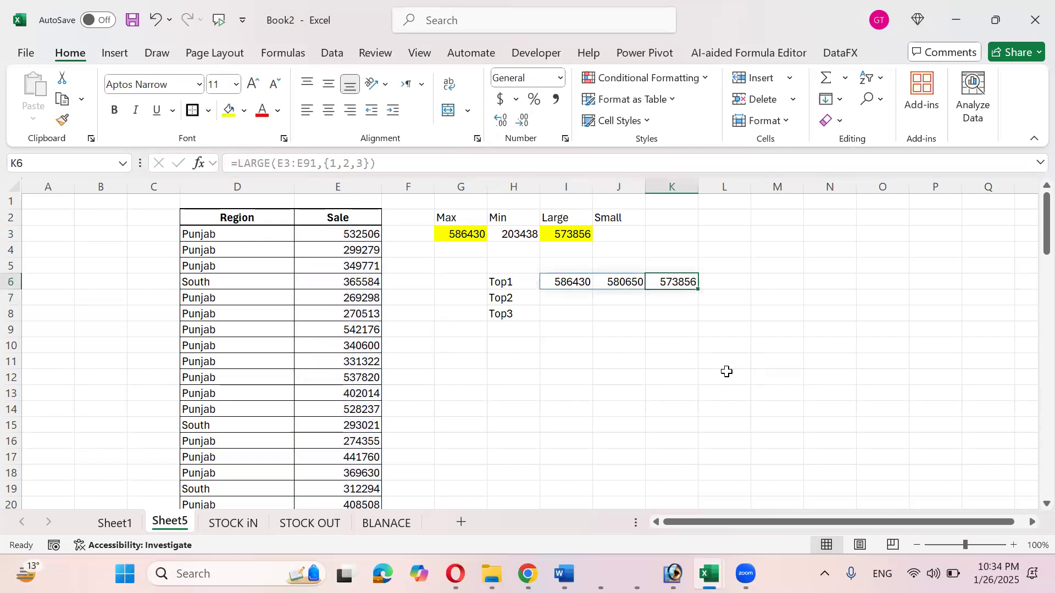
key(Left)
key(Left)
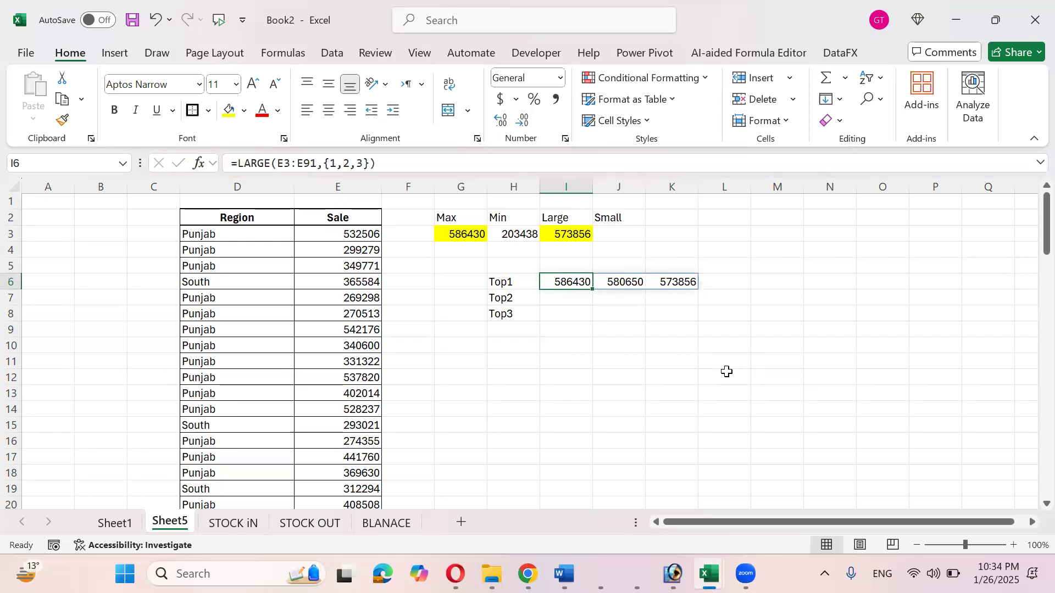
key(F2)
key(BackSpace)
text(;)
key(Right)
key(Right)
key(BackSpace)
text(;)
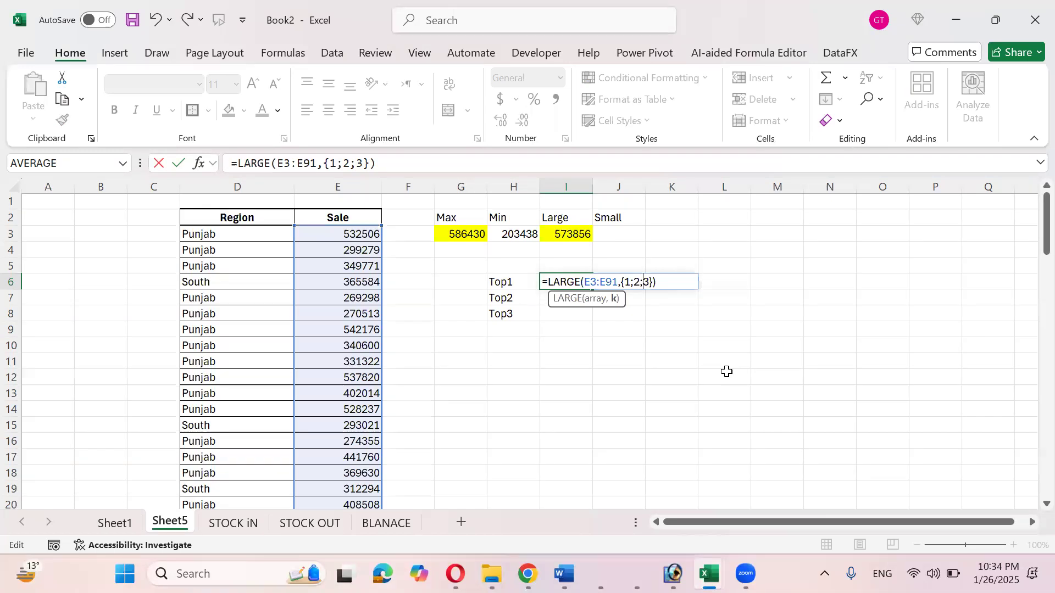
key(ctrl+Return)
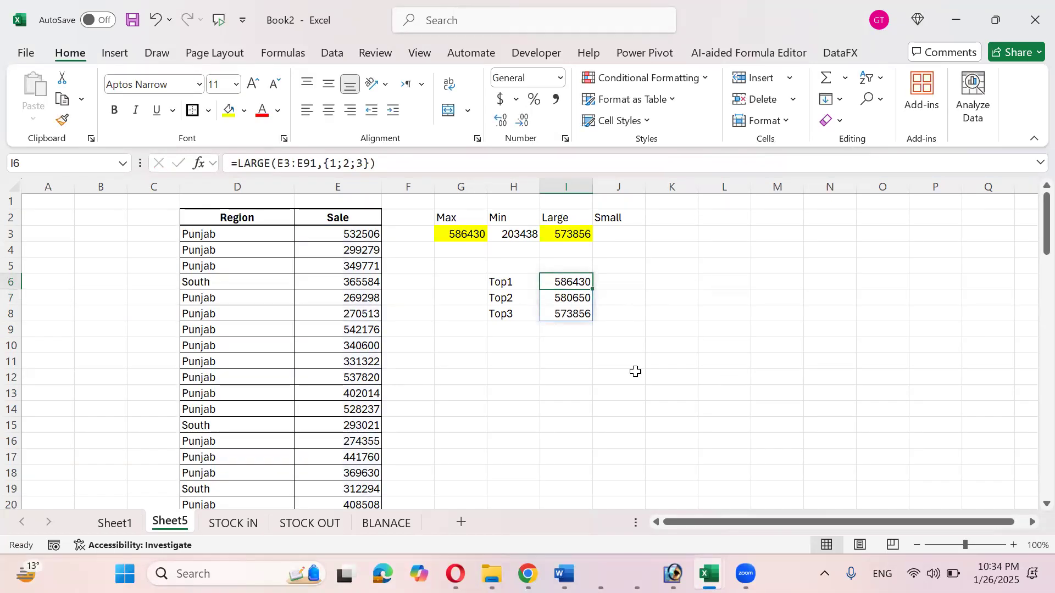
click(376, 234)
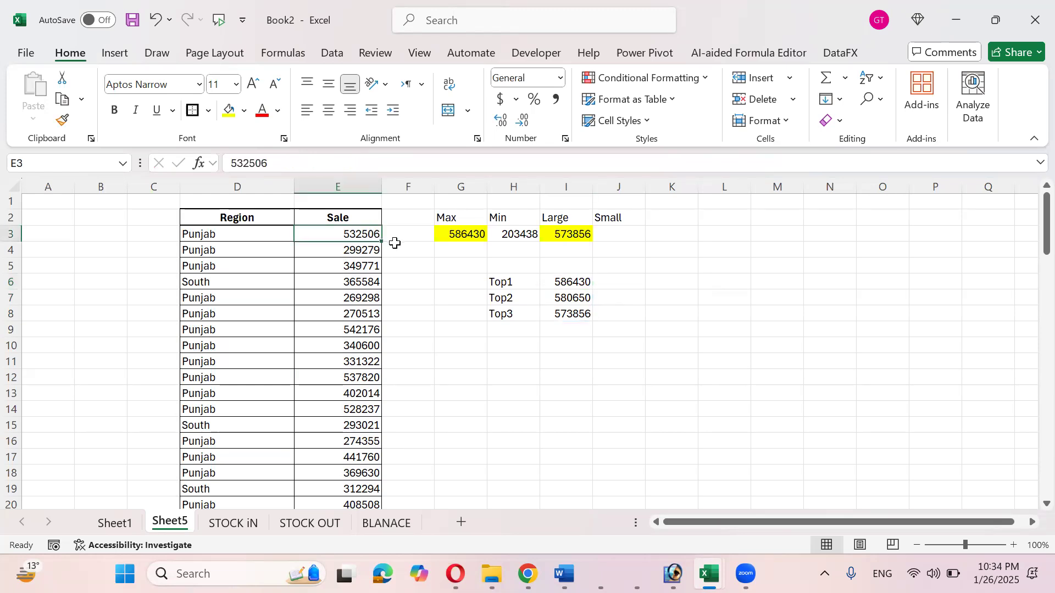
- Extend the Top labels down through Top10 in H6:H15
drag(568, 284, 573, 310)
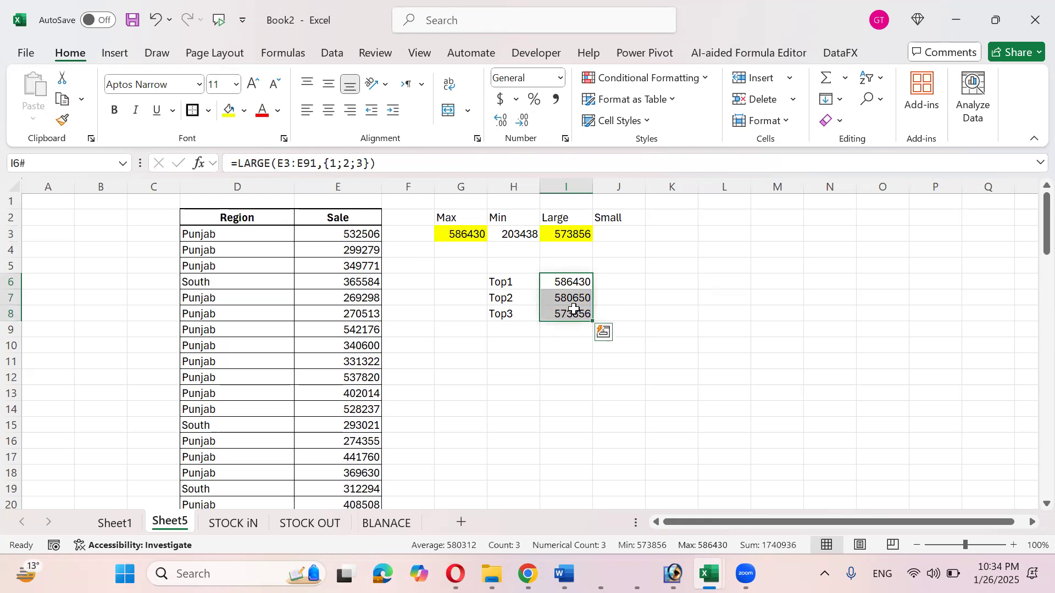
drag(508, 283, 544, 426)
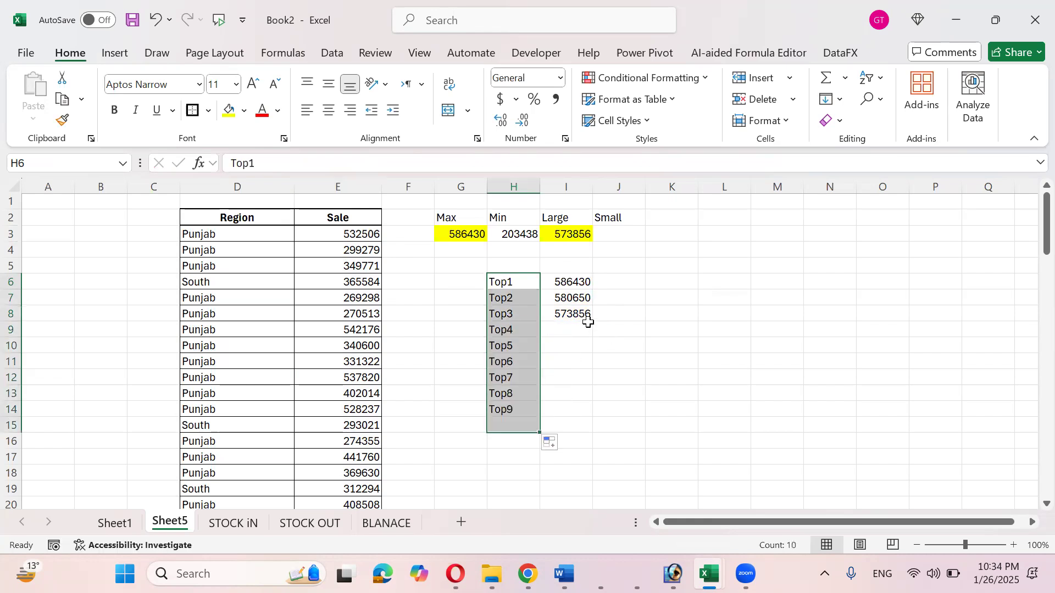
click(571, 282)
- Extend the I6 array to {1;2;…;10} so ten largest sales spill to I15, ending 537820
key(F2)
key(Left)
key(Left)
text(;)
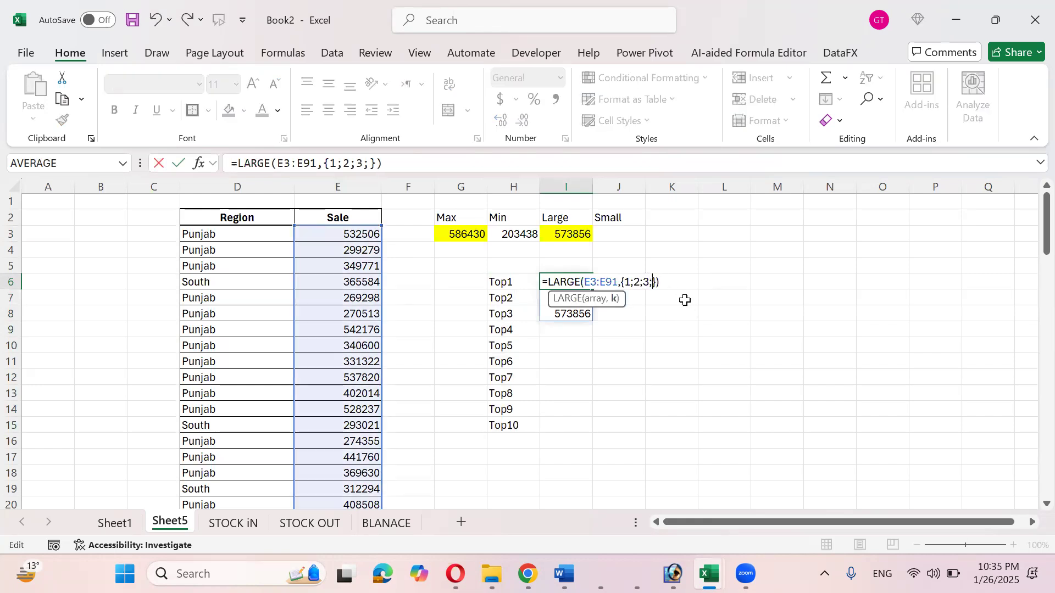
text(4;5;6;7;8;)
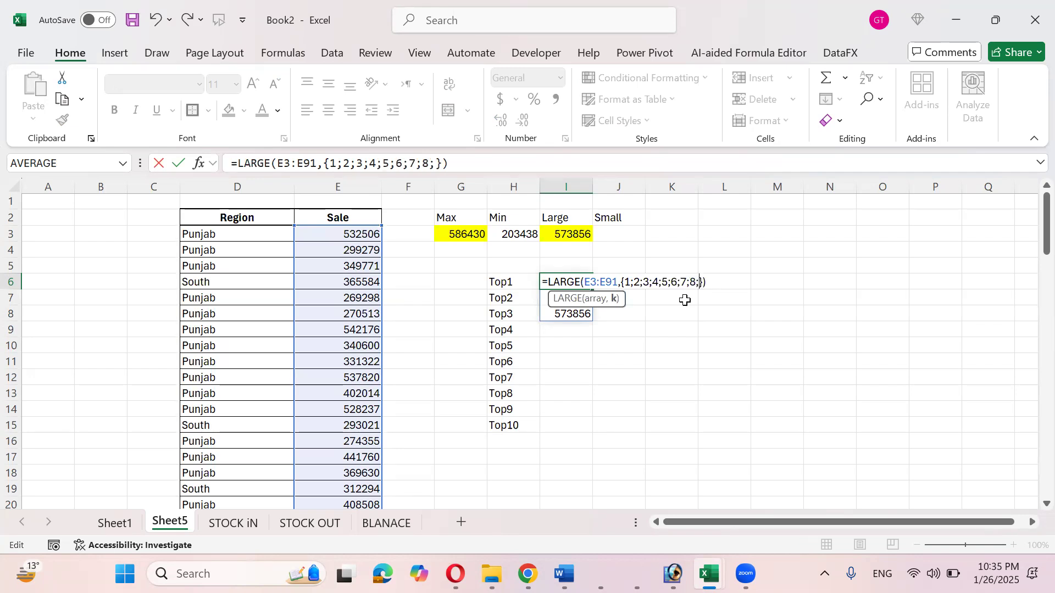
text(9;10)
key(Return)
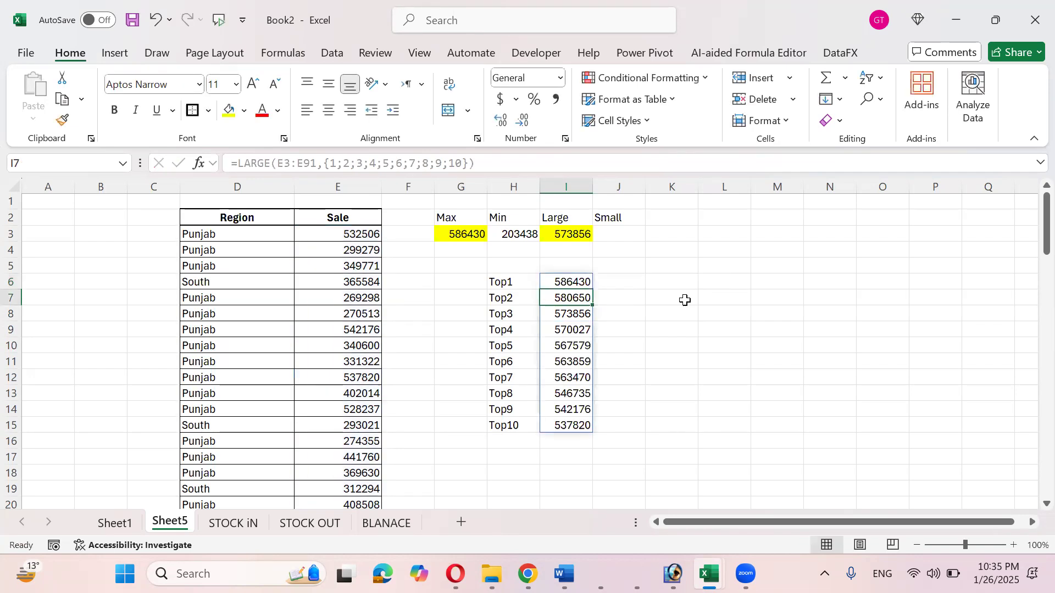
key(Up)
key(ctrl+shift+Down)
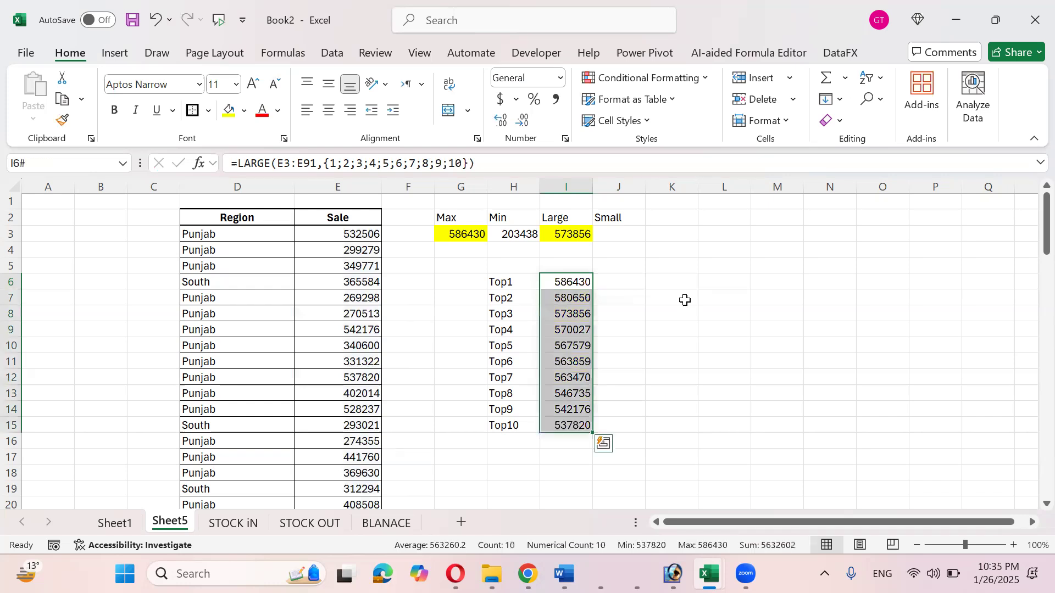
key(Left)
key(Left)
key(Left)
key(Up)
key(Up)
key(Left)
key(Right)
key(Right)
key(Right)
key(Down)
key(Down)
key(Right)
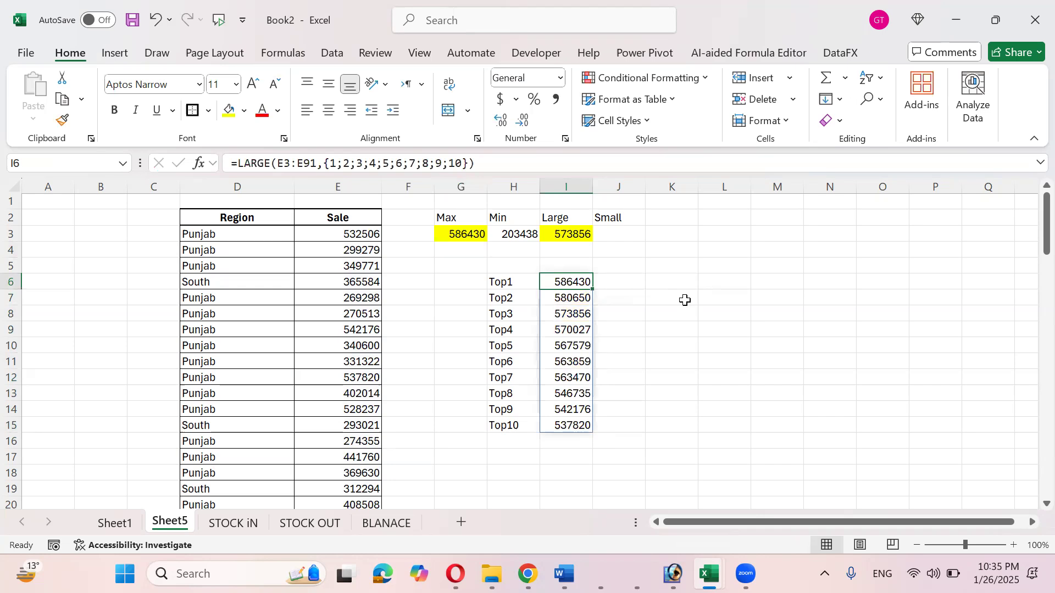
key(Left)
key(Left)
key(Left)
key(Left)
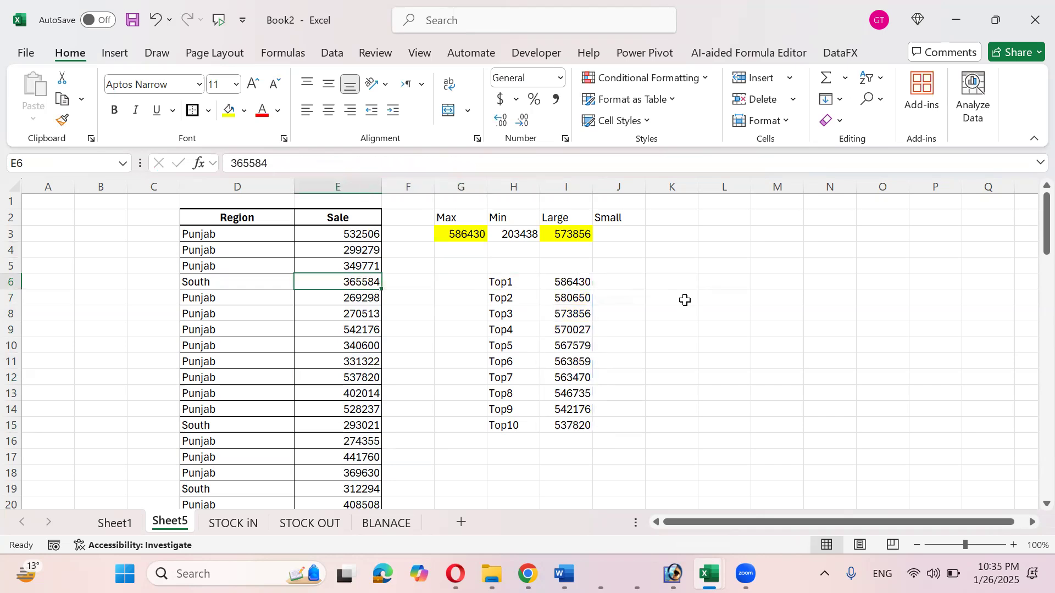
- Change the sale in E6 to 595584
key(F2)
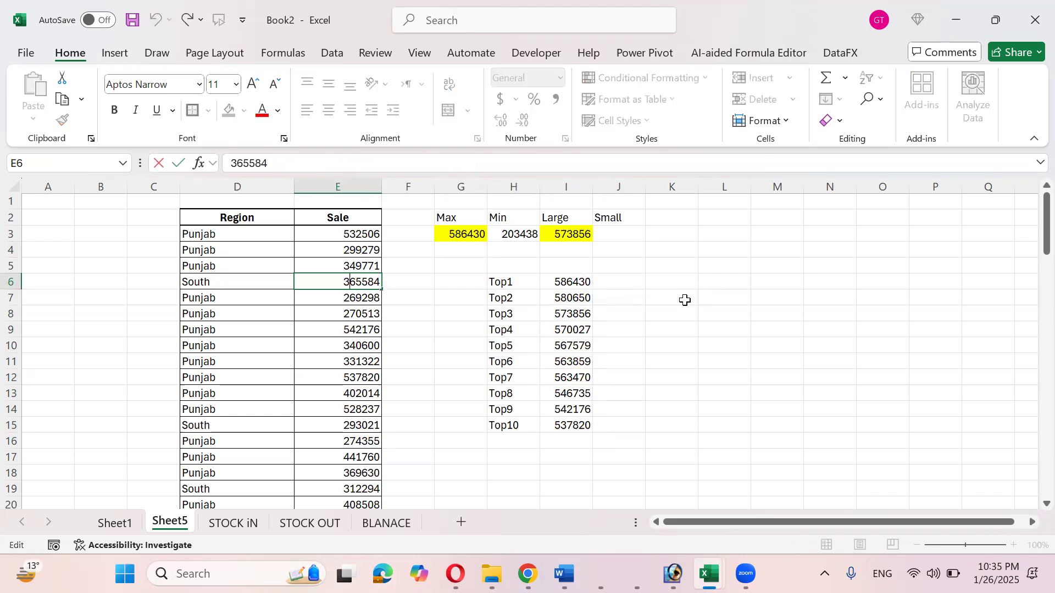
key(shift+Right)
key(shift+Right)
text(59)
key(Return)
- Check the updated Top1–Top10 results, now ending at 542176, and dismiss the Save As page
key(Up)
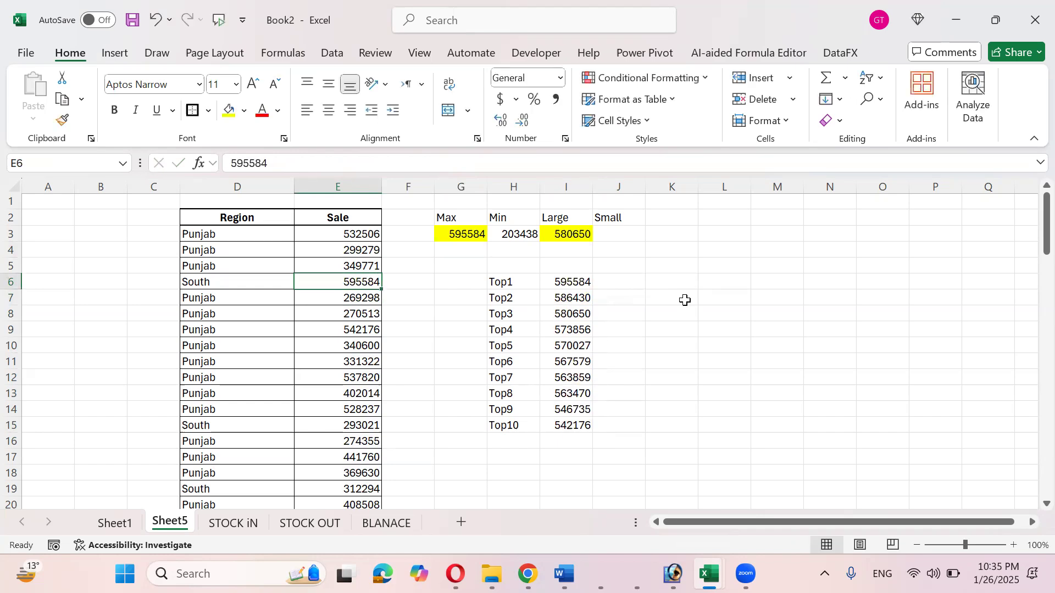
key(Right)
key(Right)
key(Right)
key(Right)
key(Down)
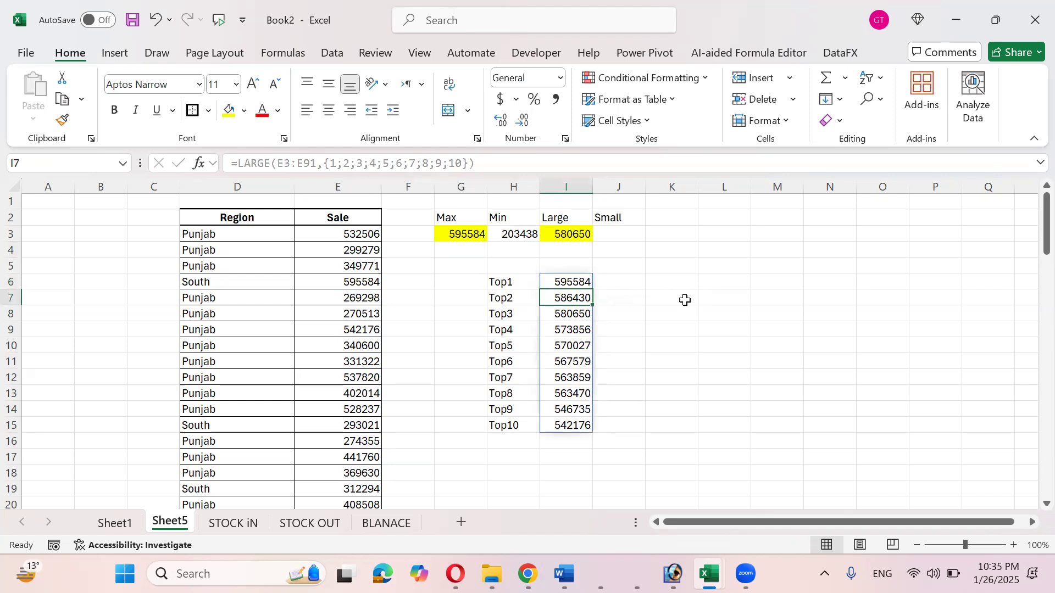
key(Up)
key(ctrl+shift+Down)
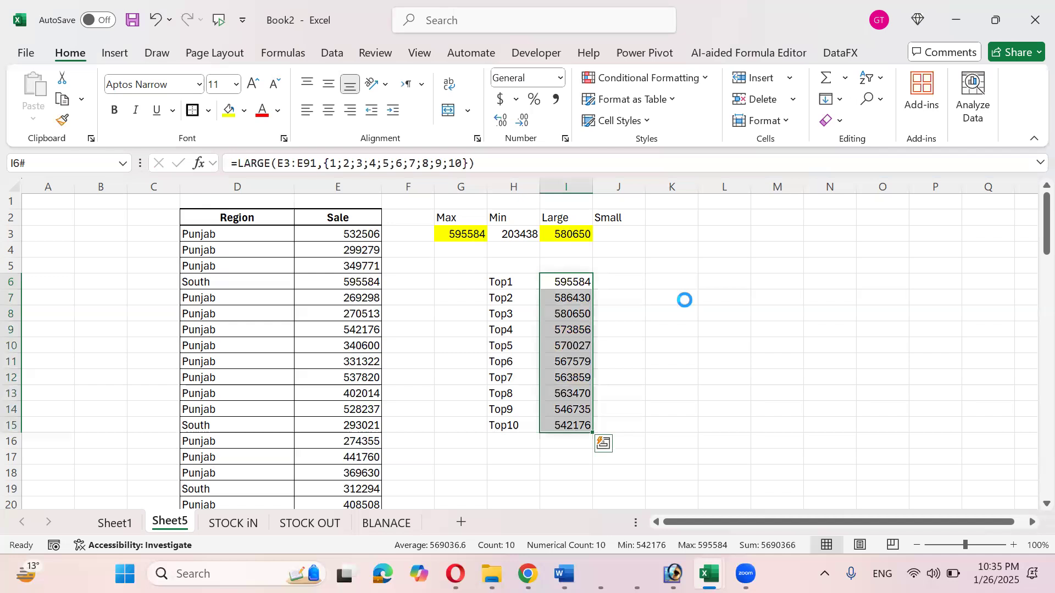
key(ctrl+s)
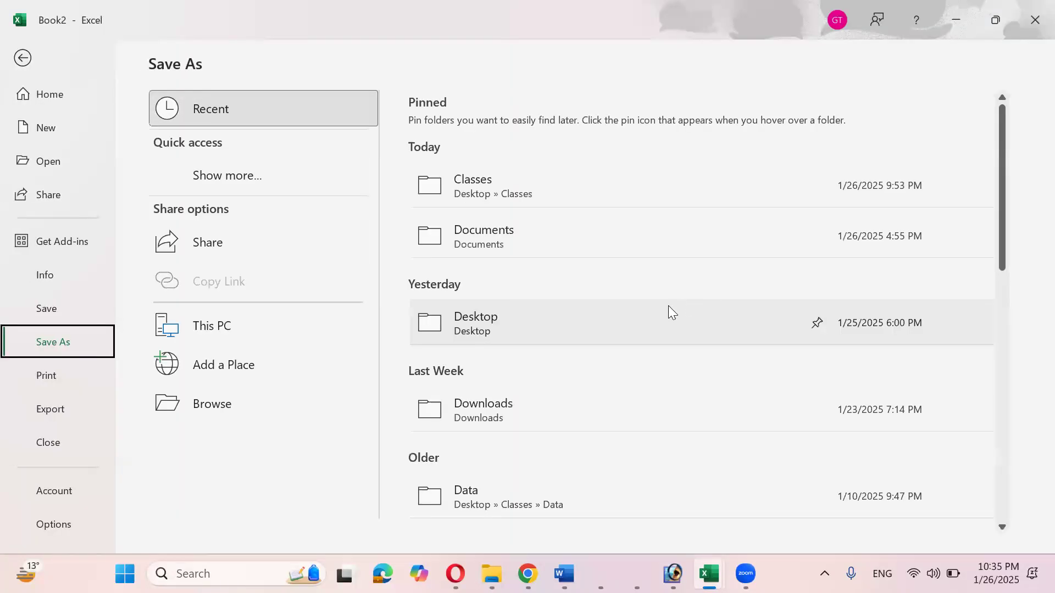
key(Escape)
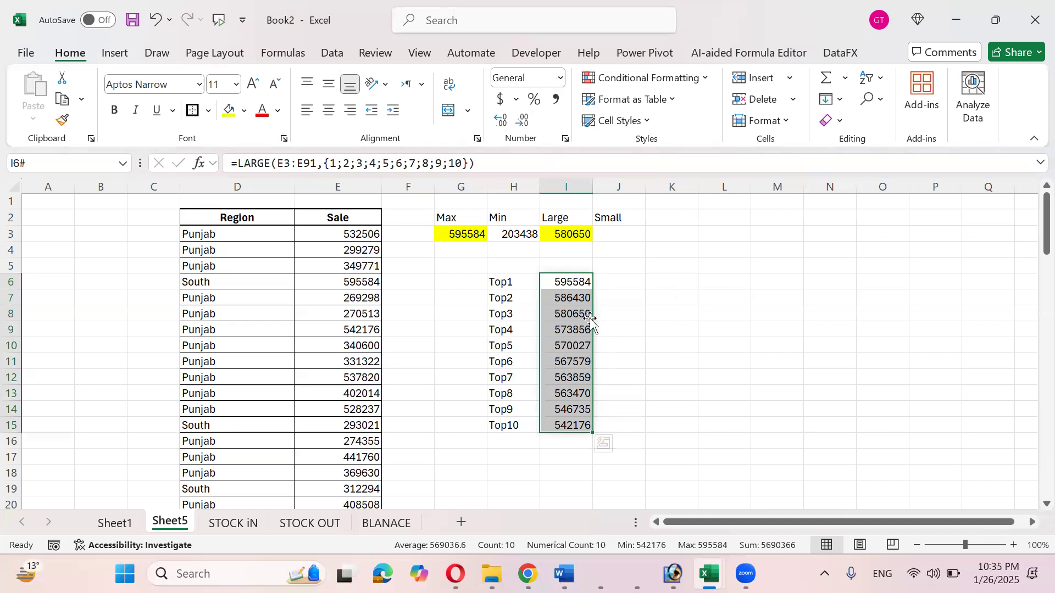
click(621, 282)
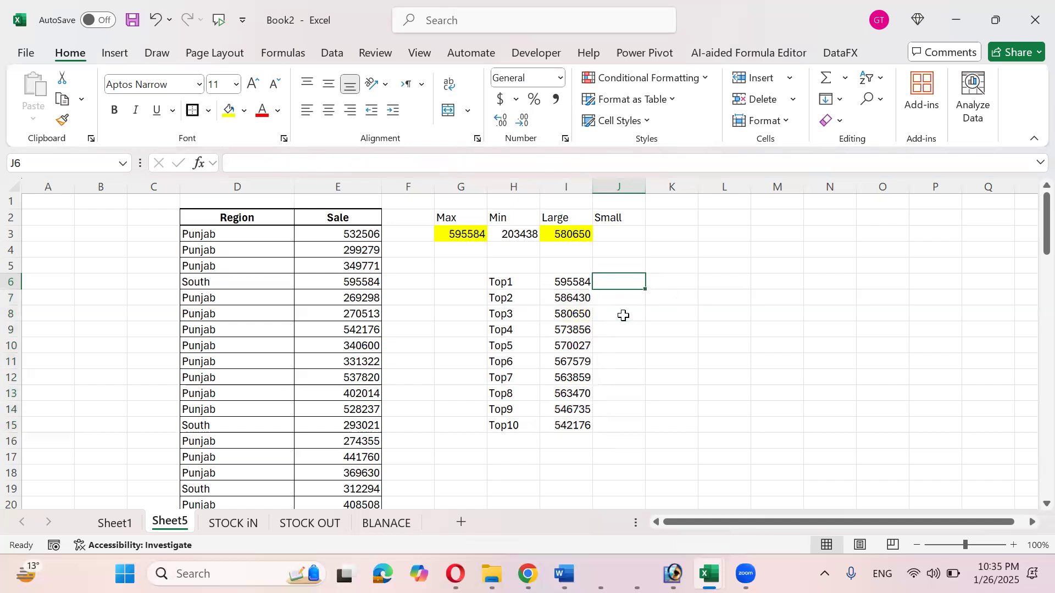
- Enter =SMALL(E3:E91,1) in J3 to return the smallest sale
drag(585, 282, 580, 422)
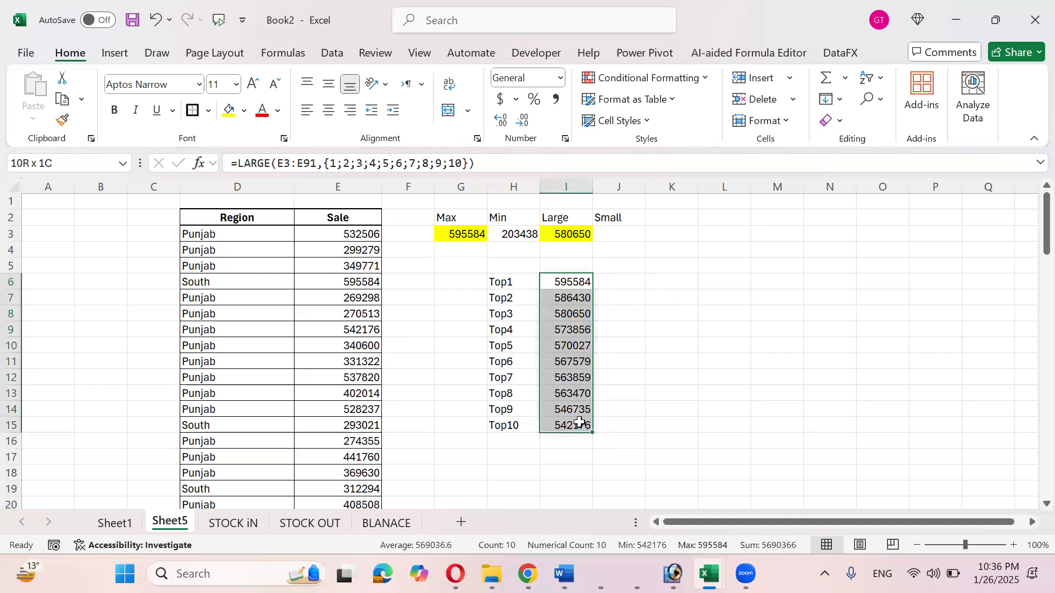
click(470, 236)
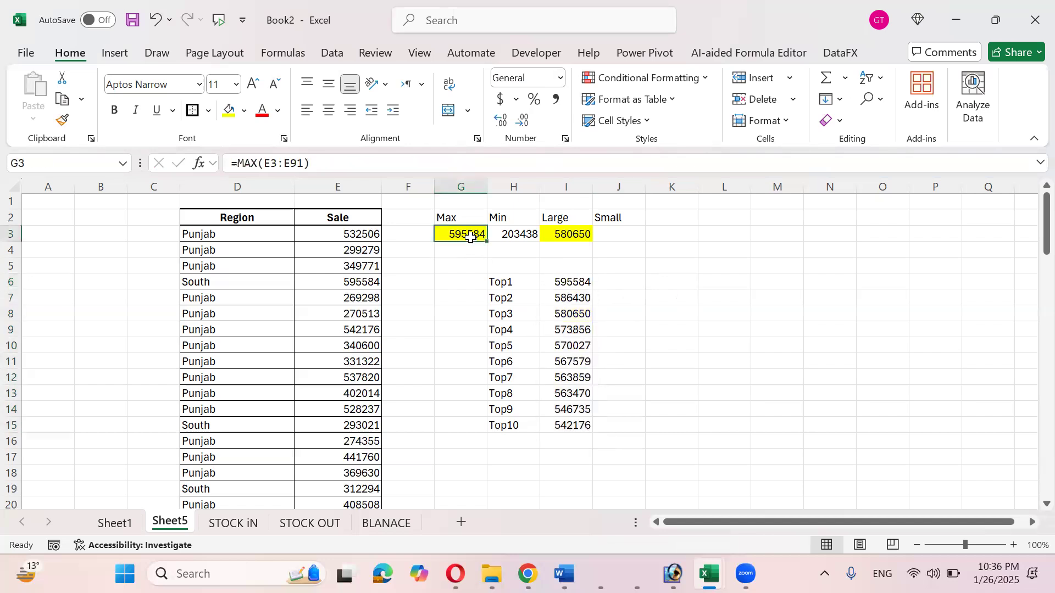
click(608, 234)
text(=sa)
text(m)
key(BackSpace)
key(BackSpace)
text(mll)
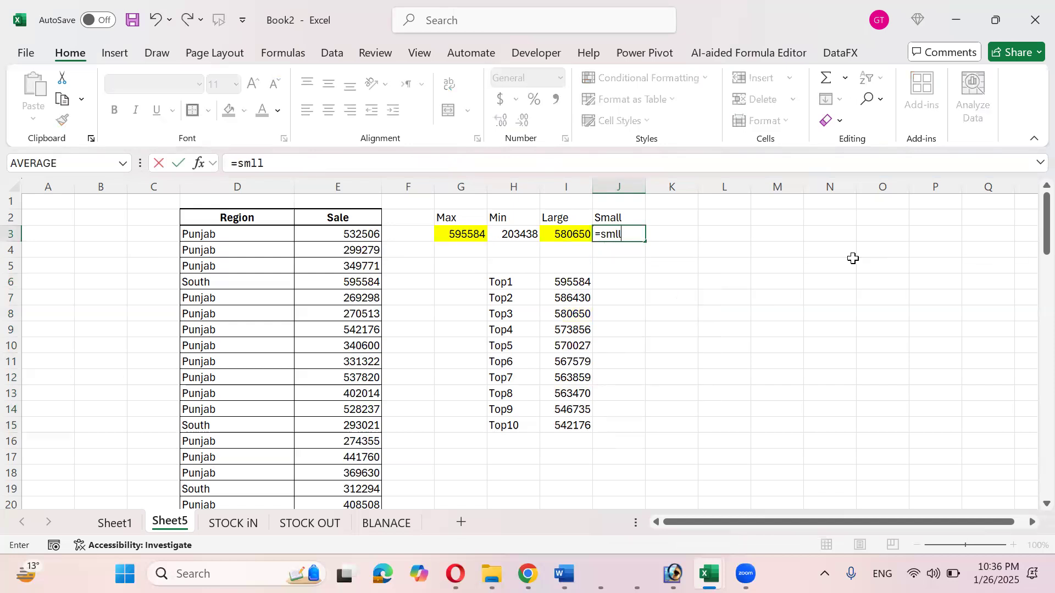
key(BackSpace)
key(BackSpace)
text(a)
key(Tab)
key(Left)
key(Left)
key(Left)
key(Left)
key(Left)
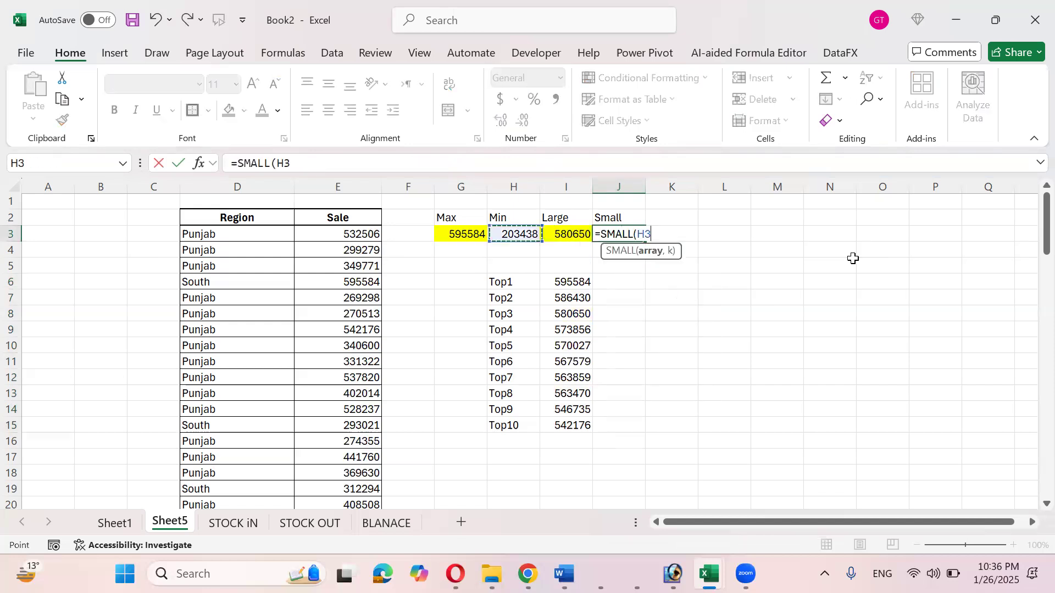
key(ctrl+shift+Down)
text(,1)
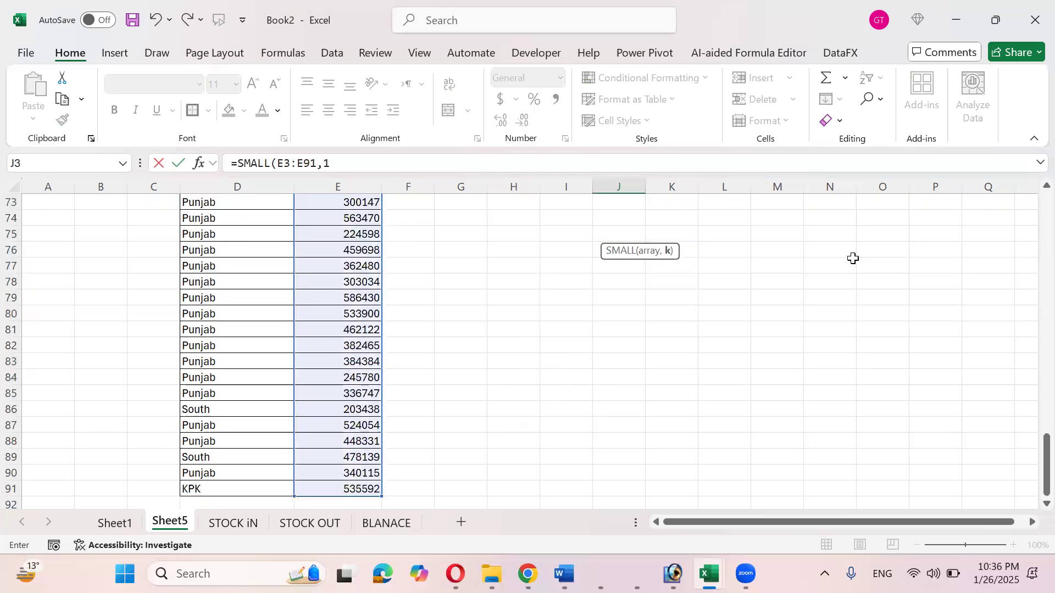
key(ctrl+Return)
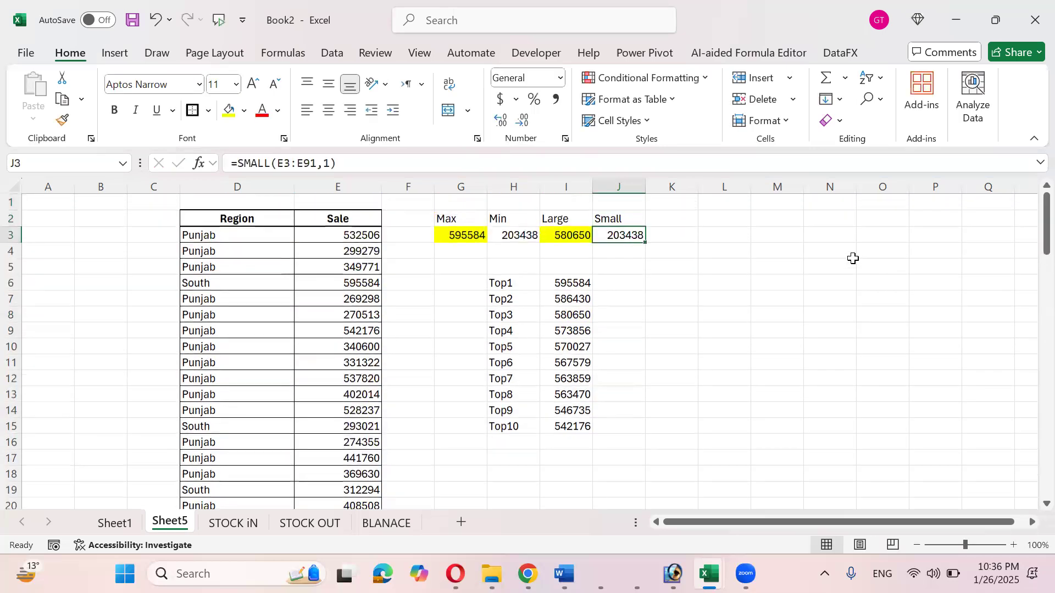
- Shade the Min result in H3 and the Small result in J3 yellow
ctrl+click(524, 235)
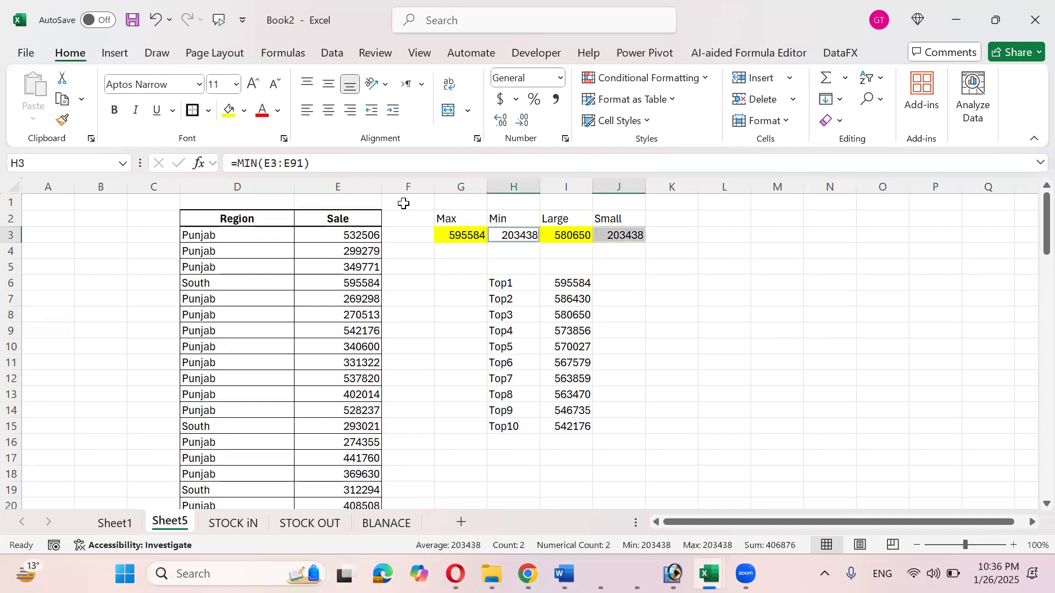
click(228, 110)
click(629, 235)
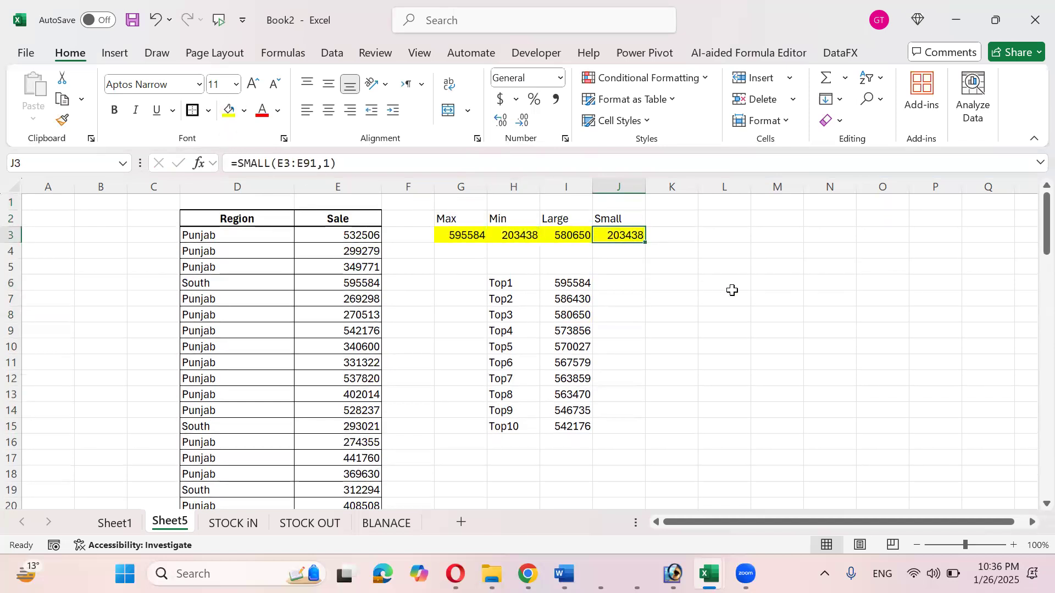
- Try J3's SMALL formula with k values of 2 and then 3
key(F2)
text(204459)
key(Return)
key(Up)
key(F2)
key(shift+Left)
text(3)
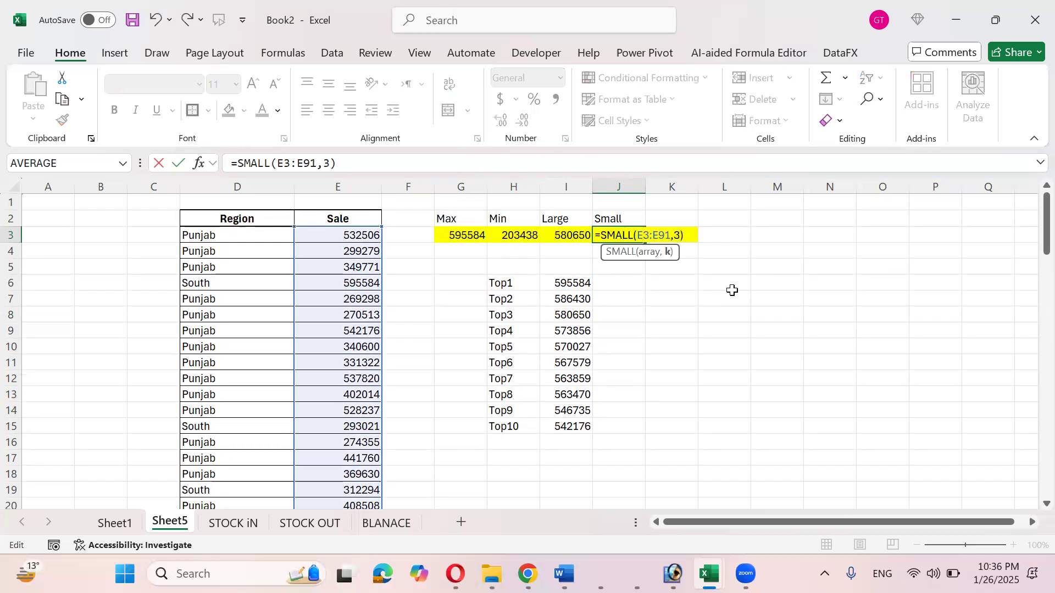
key(ctrl+Return)
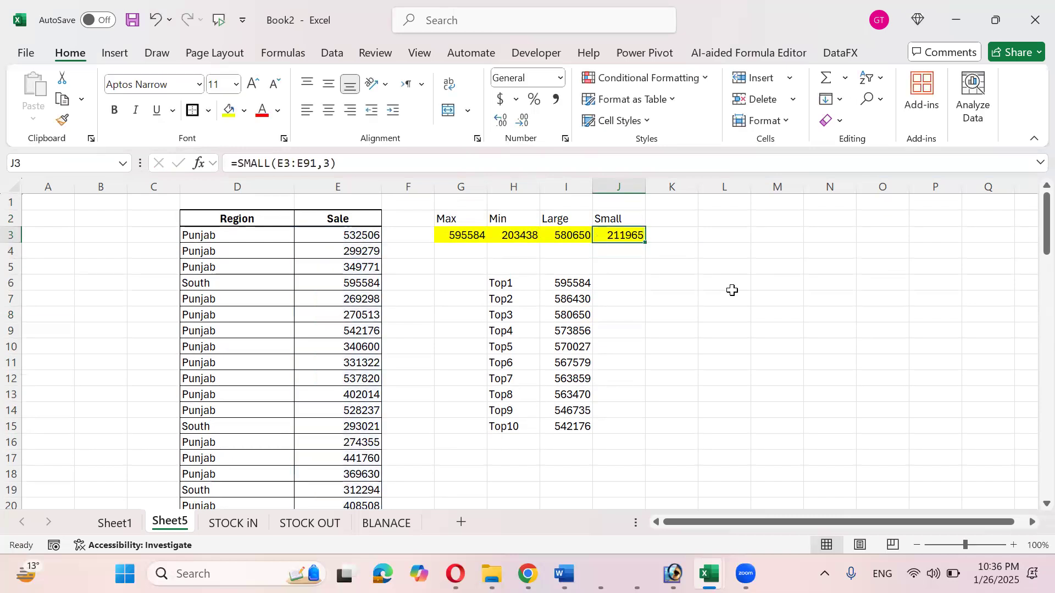
- Change J3's k to {1,2,3,4,5} and check the five smallest sales spilling across J3:N3
key(F2)
key(shift+Left)
text({)
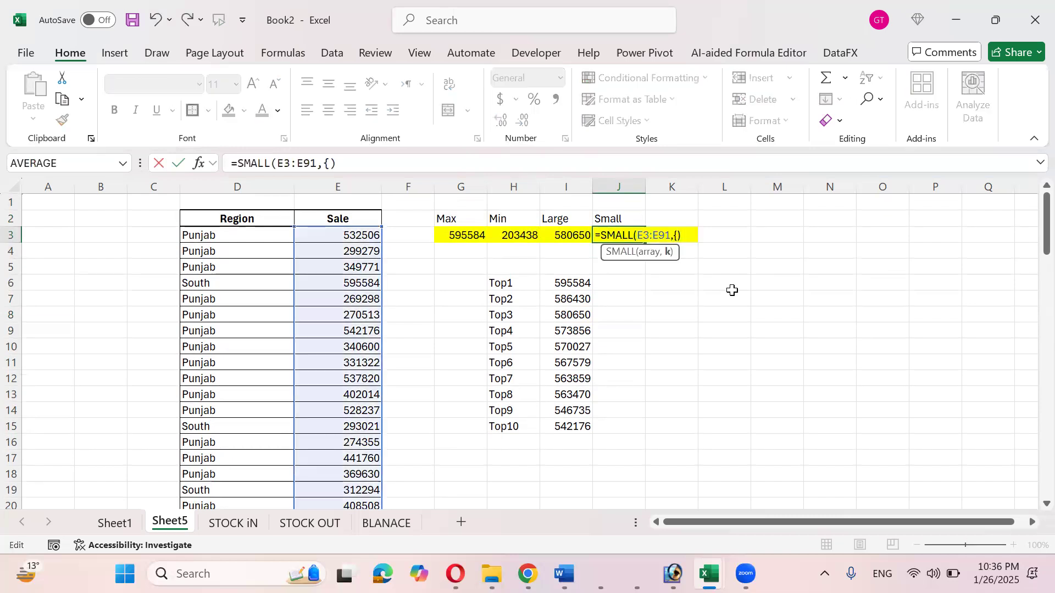
text(1,2,3)
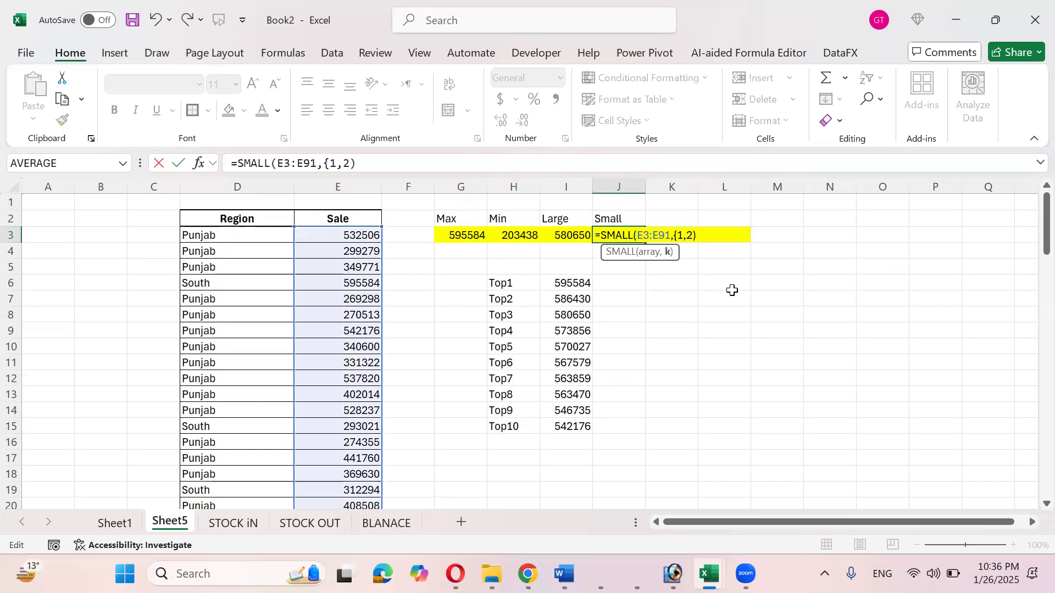
text(,4,5})
key(Return)
key(Up)
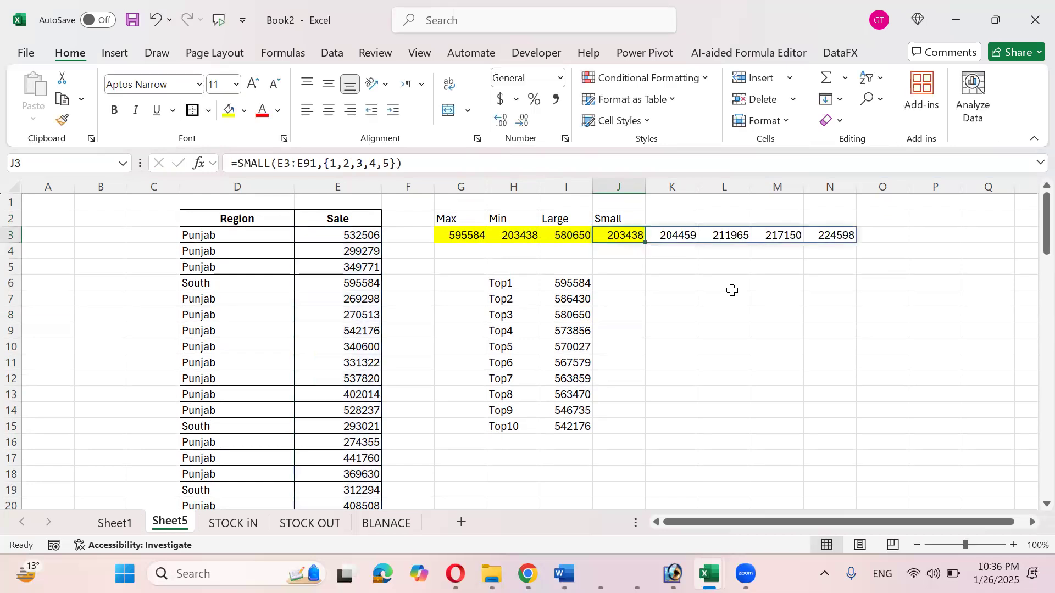
key(shift+Right)
key(Right)
key(Right)
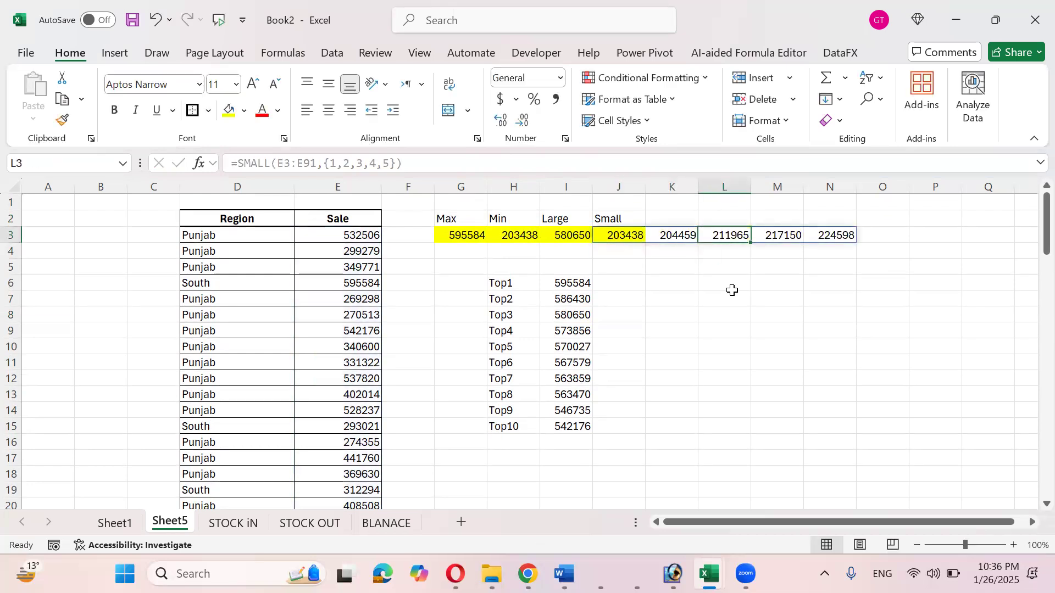
key(Right)
key(Right)
key(Left)
key(Left)
key(Left)
key(Left)
key(Left)
key(Right)
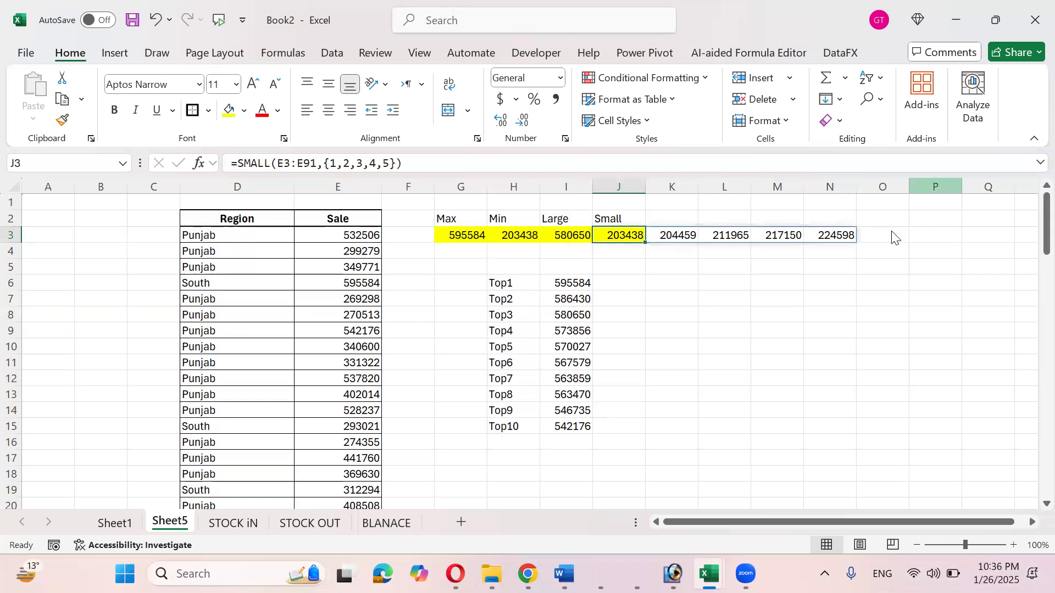
click(721, 77)
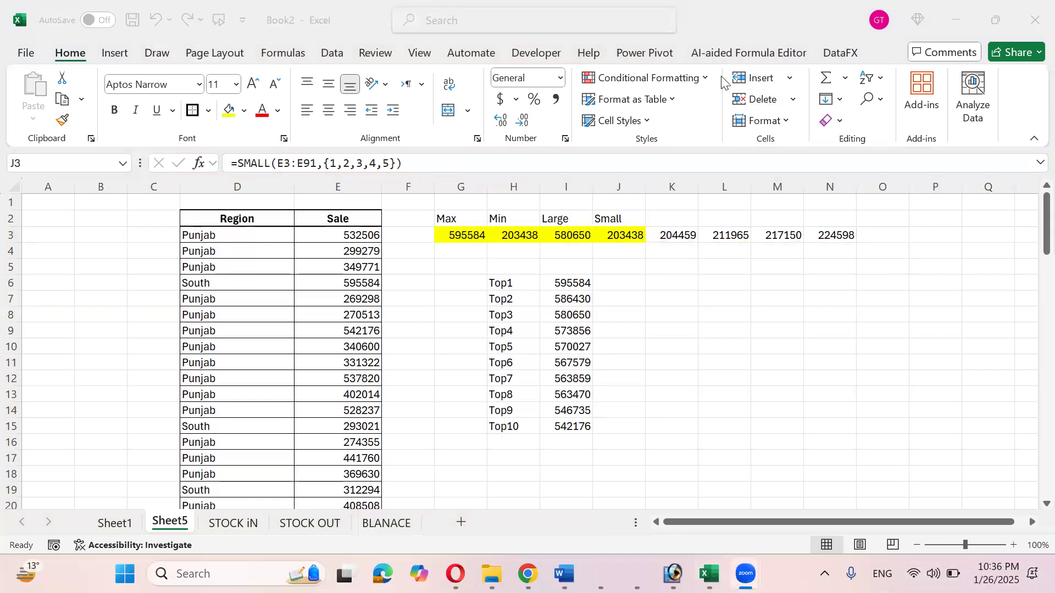